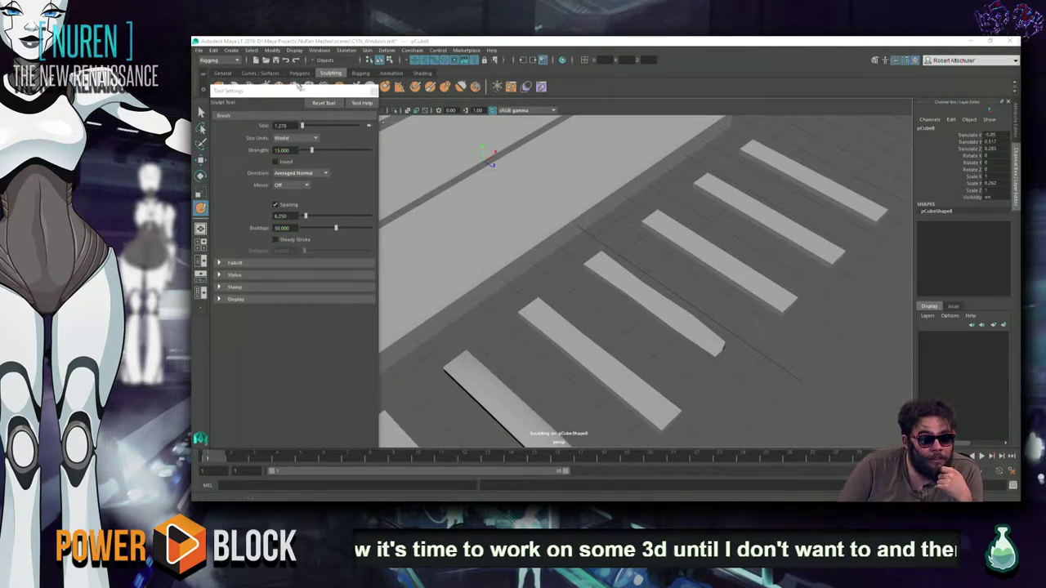
Step: Close the sculpt brush settings and select plank pCube5, bringing it close in the view
left_click_drag(272, 96, 784, 99)
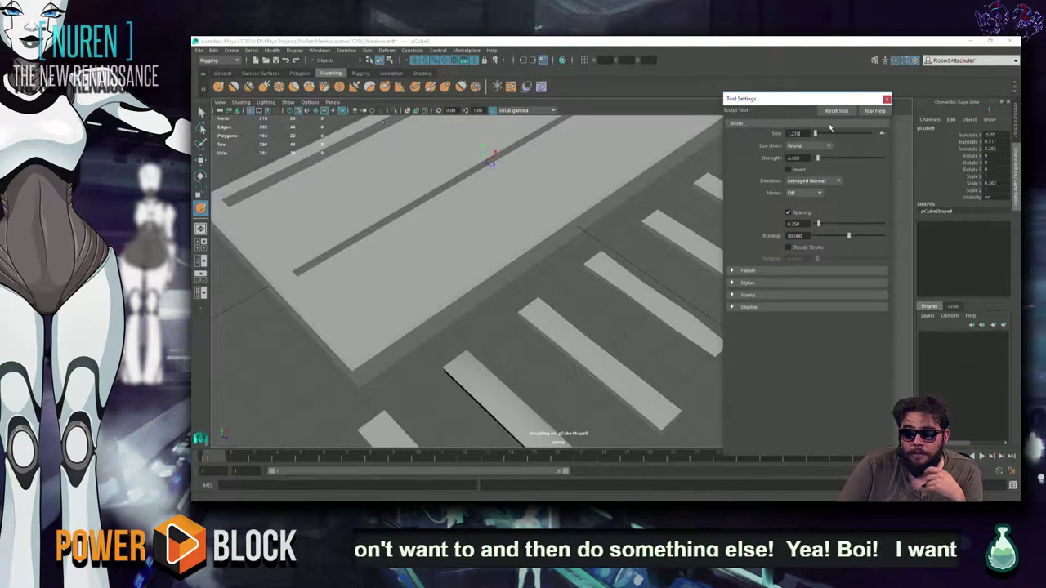
left_click(886, 99)
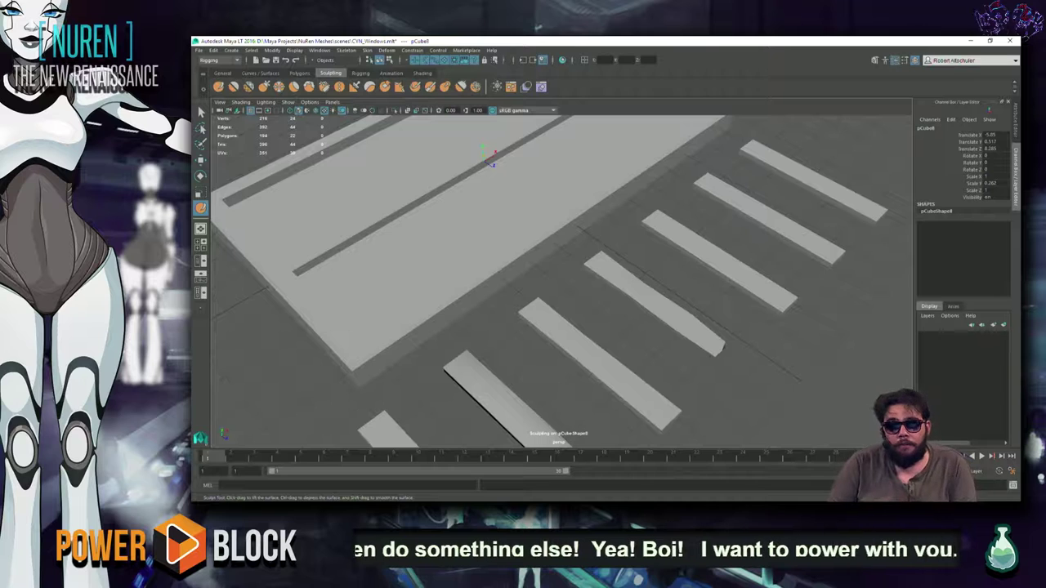
key("q")
left_click(799, 274)
left_click(827, 247)
left_click(733, 282)
left_click(743, 274)
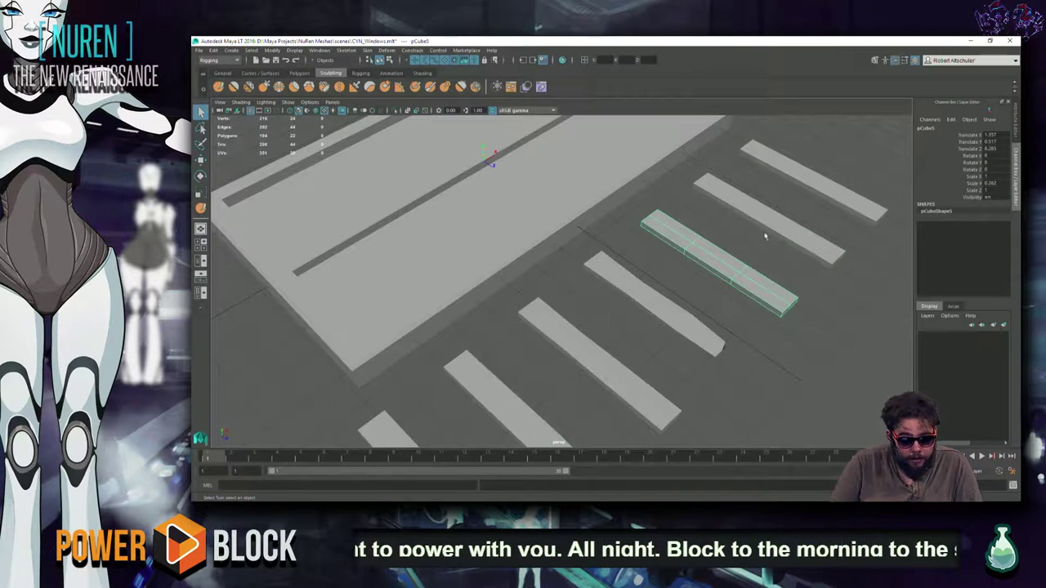
mouse_move(714, 297)
left_mouse_down("alt")
mouse_move(606, 372)
mouse_move(584, 353)
left_mouse_up("alt")
Step: Sculpt a rounded bulge and a slanted right end into the lower planks pCube5 and pCube4
key("g")
mouse_move(634, 337)
left_mouse_down()
mouse_move(441, 351)
mouse_move(640, 357)
mouse_move(624, 340)
left_mouse_up()
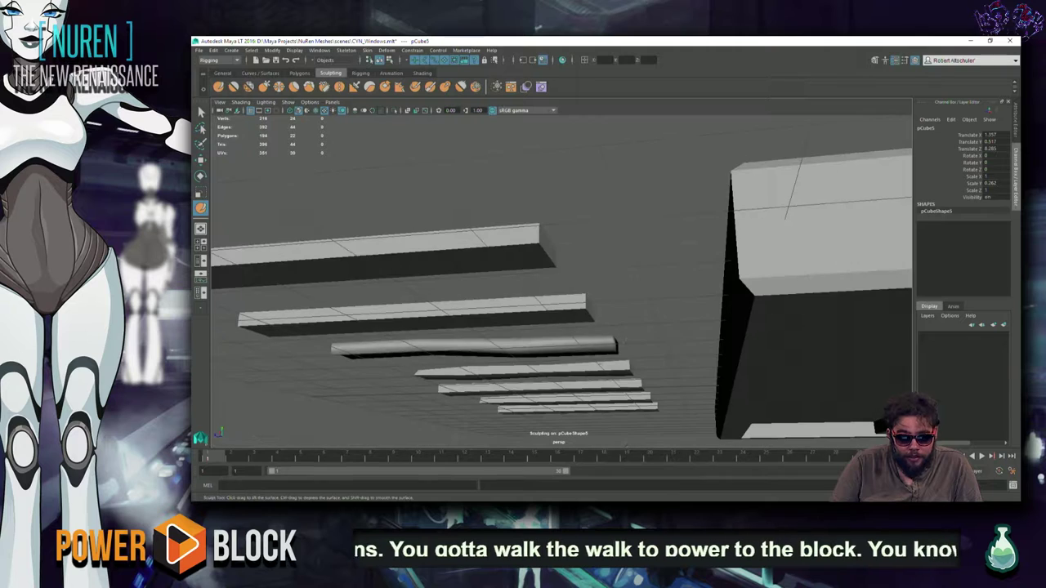
left_click_drag(619, 373, 607, 349, "alt")
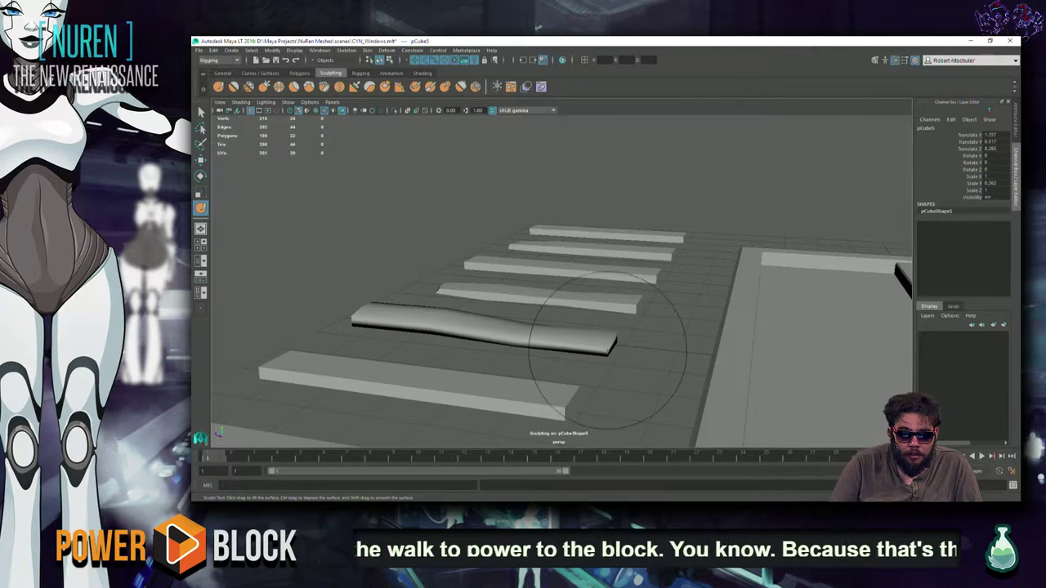
key("ctrl+z")
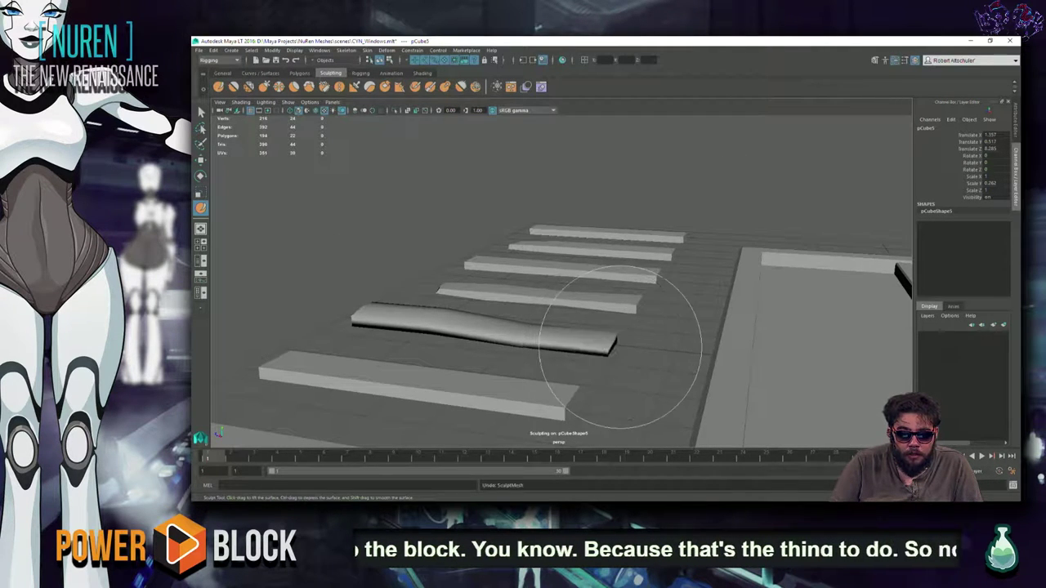
left_click_drag(619, 347, 527, 386, "alt")
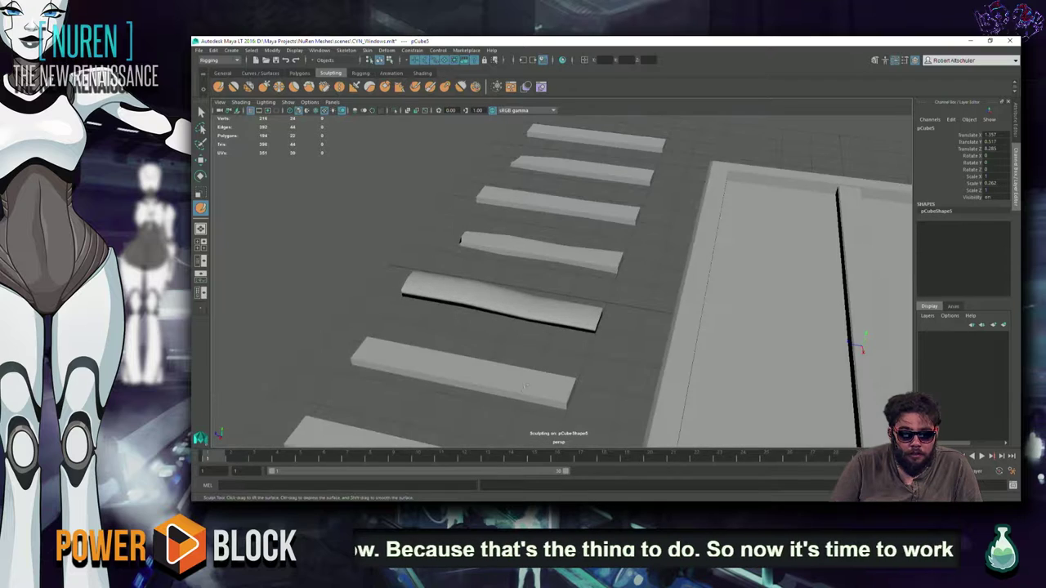
left_click(520, 384)
mouse_move(520, 385)
left_mouse_down("alt")
mouse_move(557, 369)
mouse_move(527, 384)
left_mouse_up("alt")
key("ctrl+z")
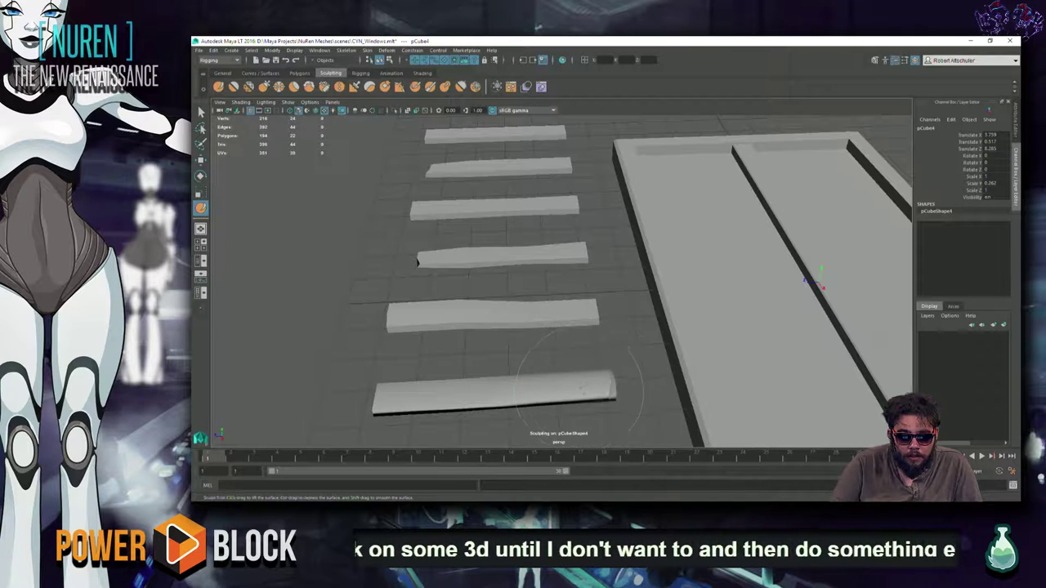
left_click_drag(572, 384, 596, 394)
scroll(569, 350, "down", 2)
scroll(569, 350, "down", 3)
scroll(568, 349, "down", 2)
Step: Warp the right end and smooth the left end of the bottom plank pCube3
key("q")
left_click(567, 353)
key("y")
left_click_drag(572, 352, 589, 350)
left_click_drag(482, 355, 495, 356, "shift")
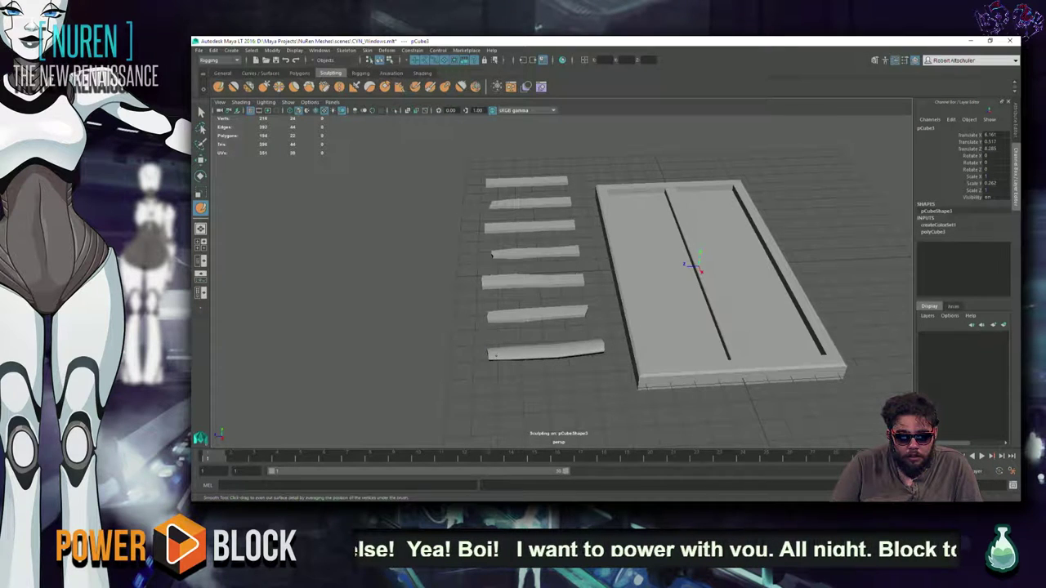
left_click_drag(492, 254, 503, 339, "alt")
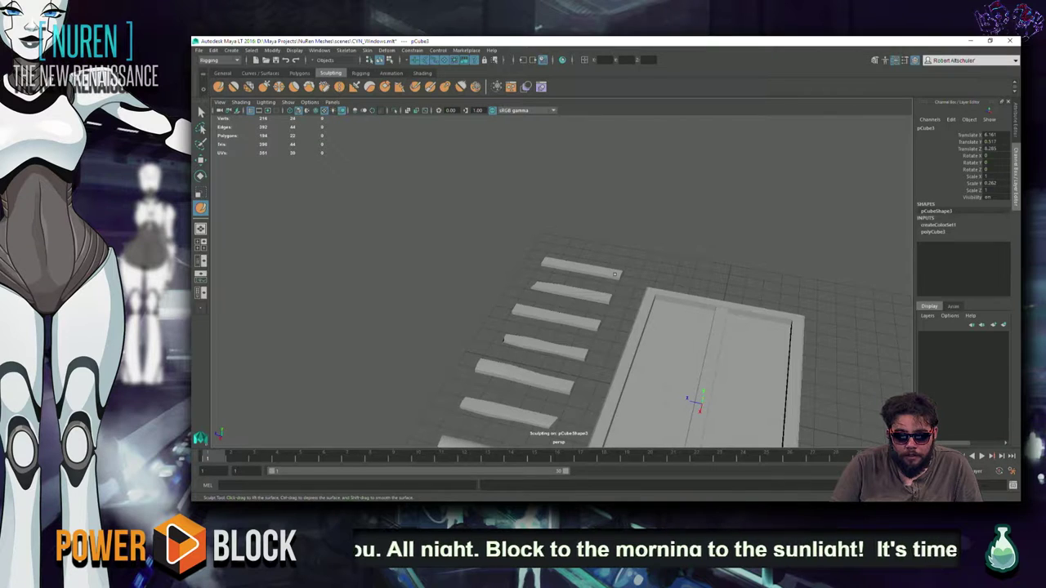
Step: Frame the top plank pCube9 and smooth its edges and ends into a rounded shape
left_click(616, 275)
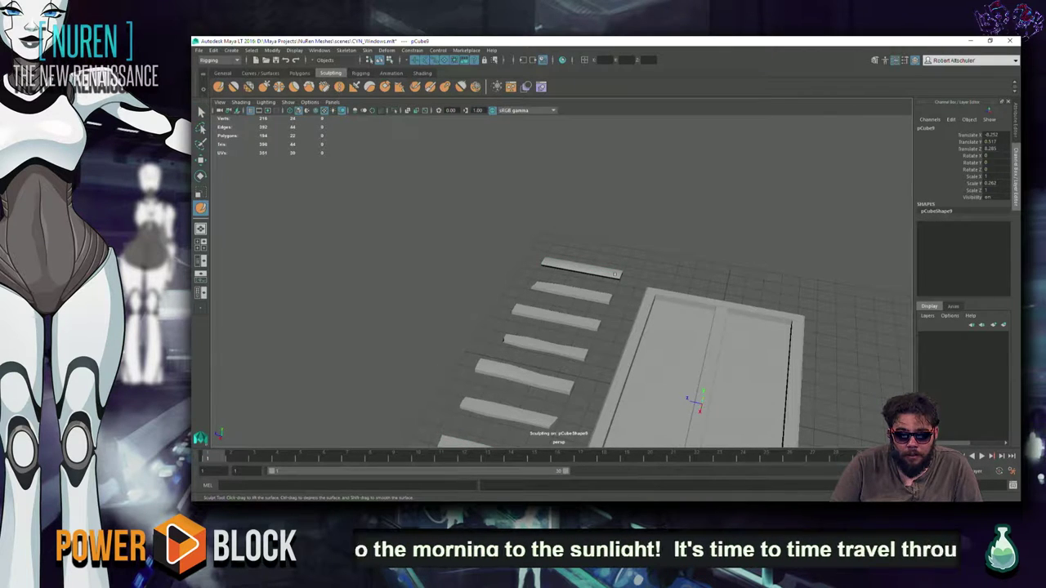
key("q")
key("f")
key("y")
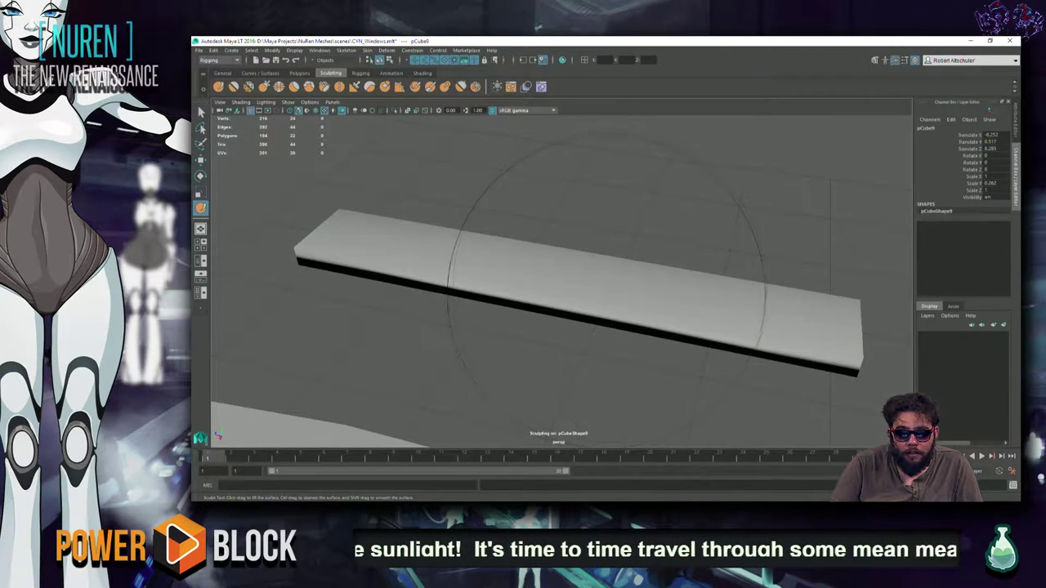
left_click_drag(614, 323, 830, 318, "shift")
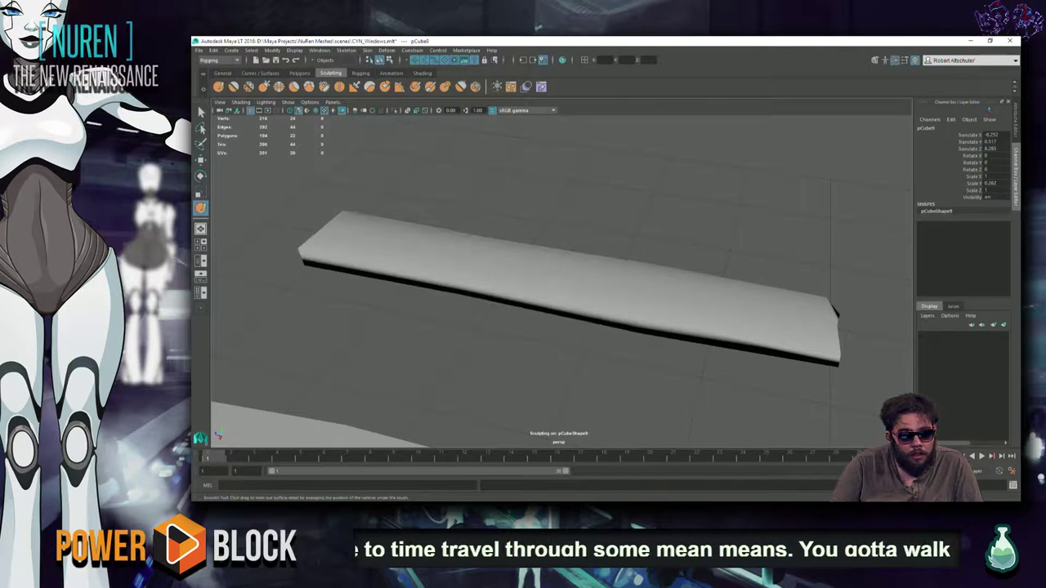
mouse_move(576, 366)
left_mouse_down("alt")
mouse_move(752, 303)
mouse_move(561, 351)
mouse_move(470, 122)
left_mouse_up("alt")
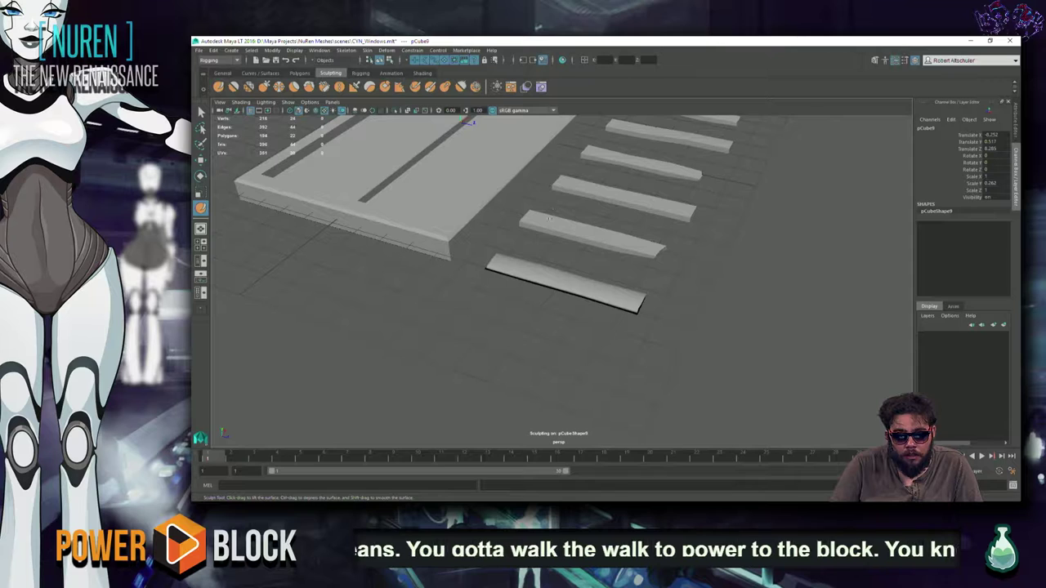
Step: Sculpt bends into the second and third planks, including pCube7, then reselect top plank pCube9
mouse_move(576, 233)
left_mouse_down()
mouse_move(537, 220)
mouse_move(647, 255)
left_mouse_up()
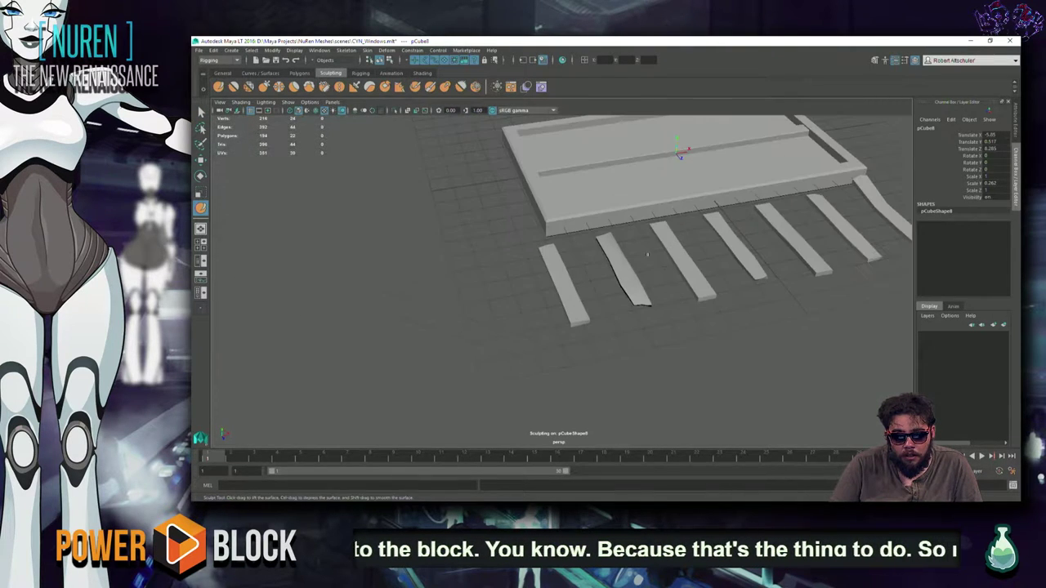
left_click(685, 272)
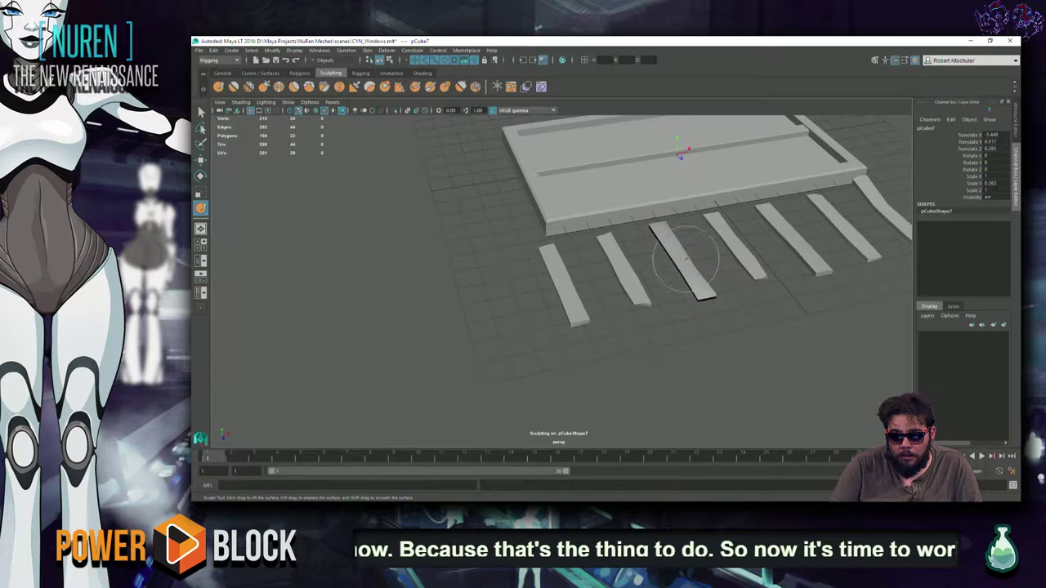
left_click_drag(663, 230, 702, 319, "alt")
key("q")
left_click(695, 322)
key("y")
key("q")
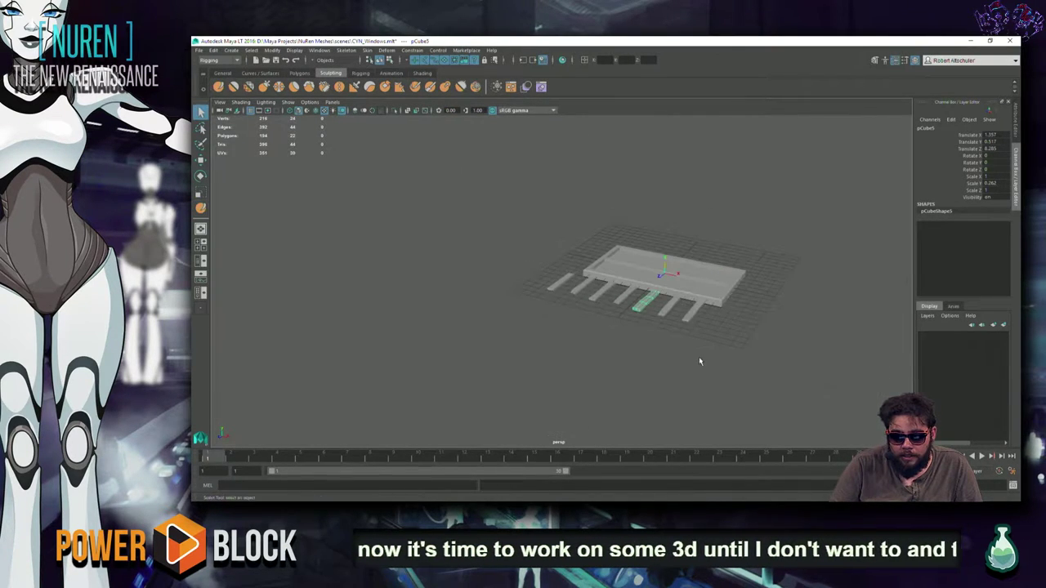
left_click(699, 357)
left_click_drag(700, 356, 583, 341, "alt")
left_click(560, 283)
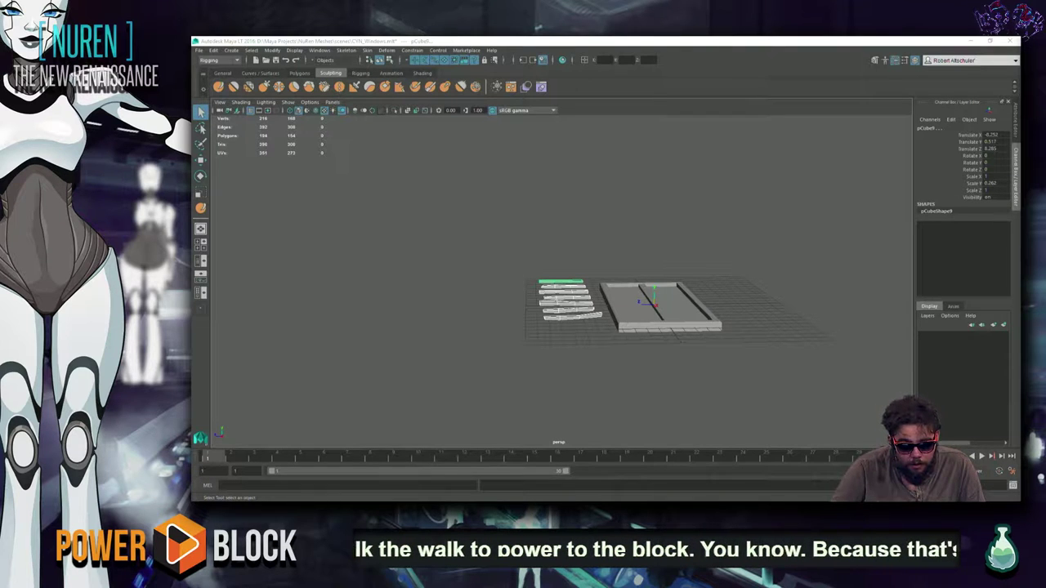
Step: Clear the selection and marquee-select all seven slats lying beside the frame panel
key("XF86AudioLowerVolume")
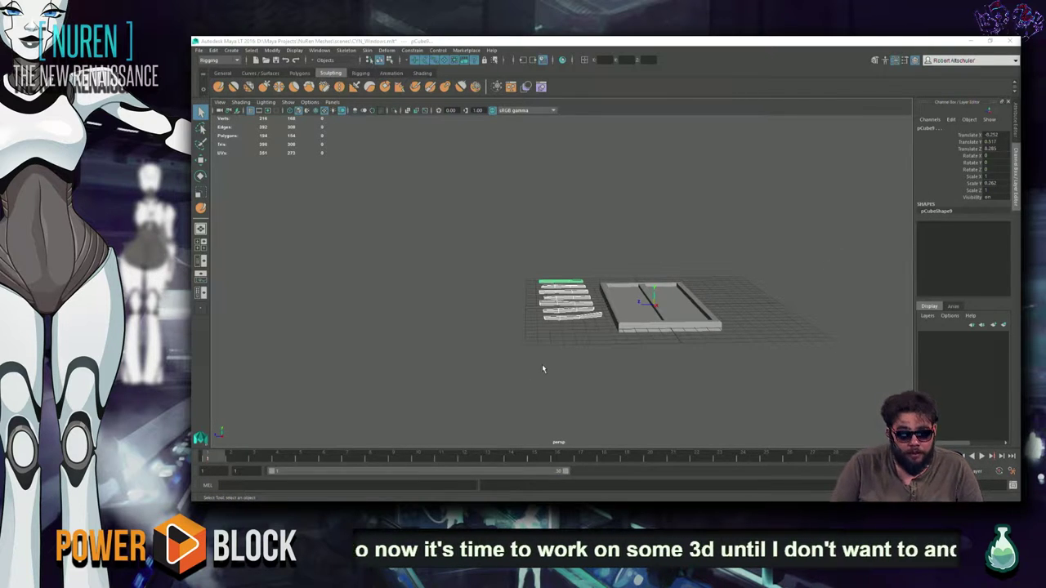
left_click(442, 421)
mouse_move(443, 415)
left_mouse_down("alt")
mouse_move(442, 357)
mouse_move(417, 349)
left_mouse_up("alt")
left_click_drag(438, 211, 500, 437)
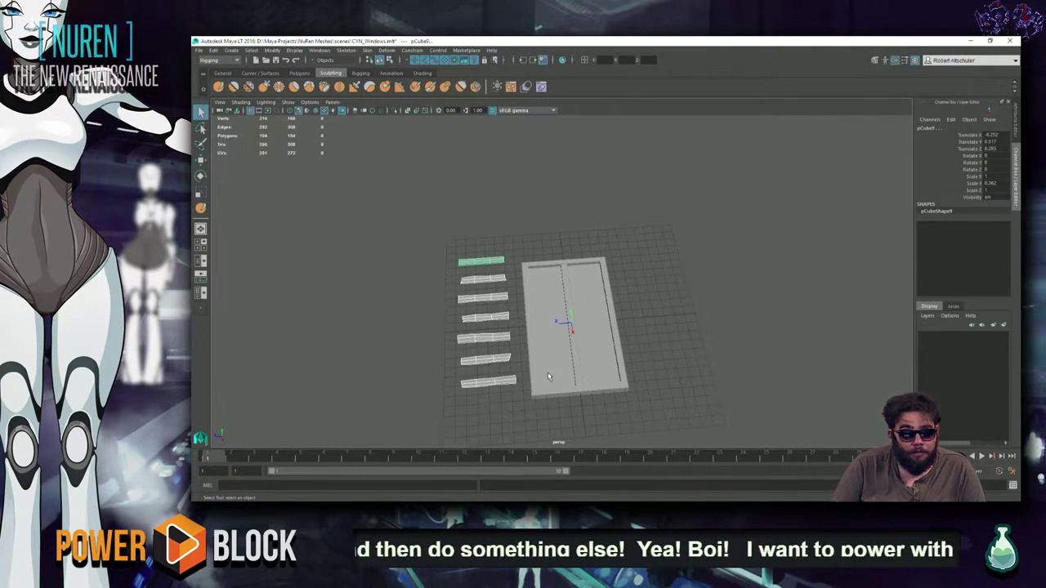
left_click_drag(437, 309, 552, 178, "alt")
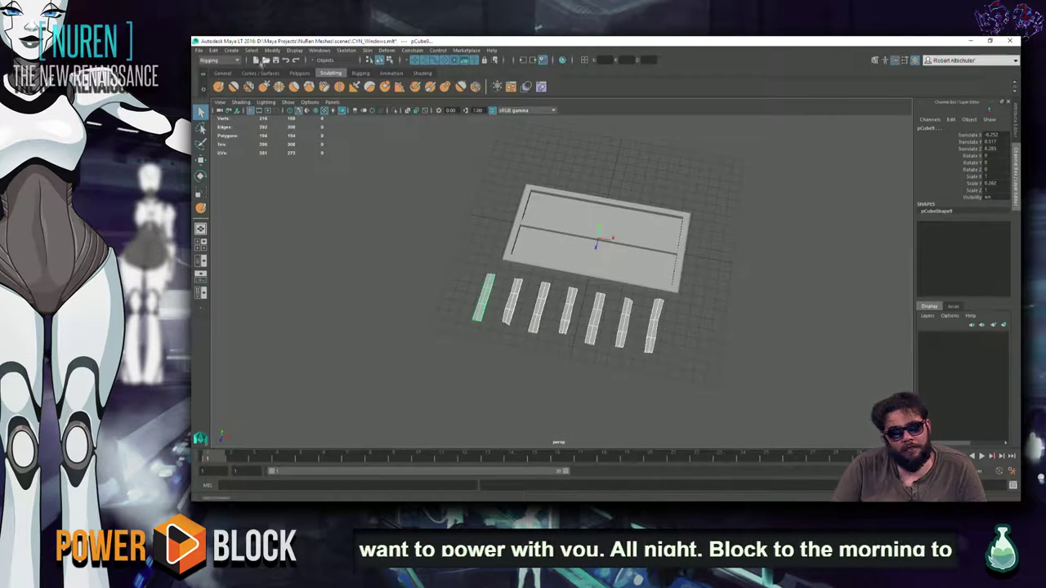
Step: Switch Maya's menu set to Modeling and clear the slat selection
left_click(233, 61)
left_click(235, 70)
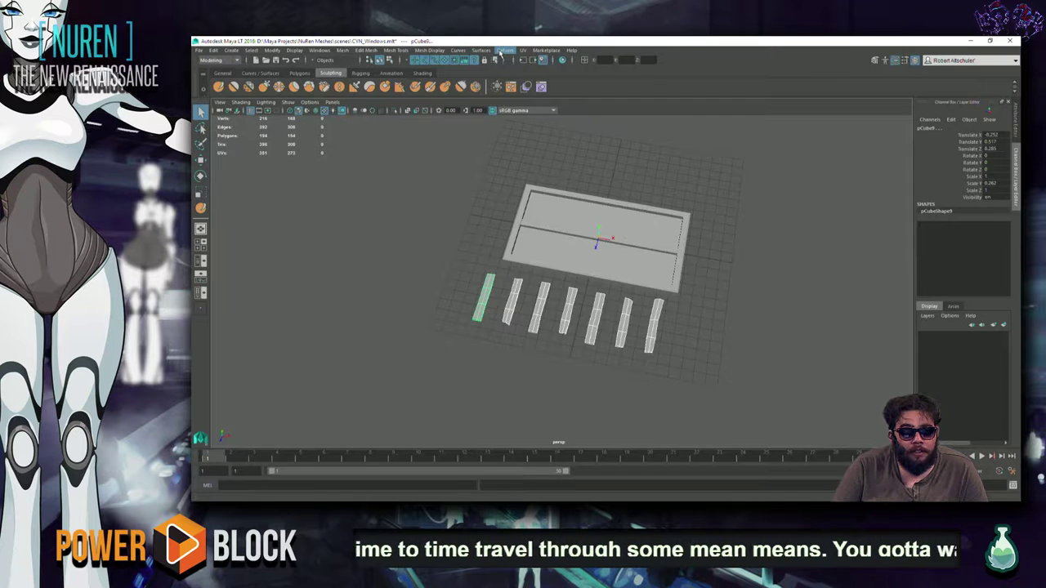
left_click(414, 390)
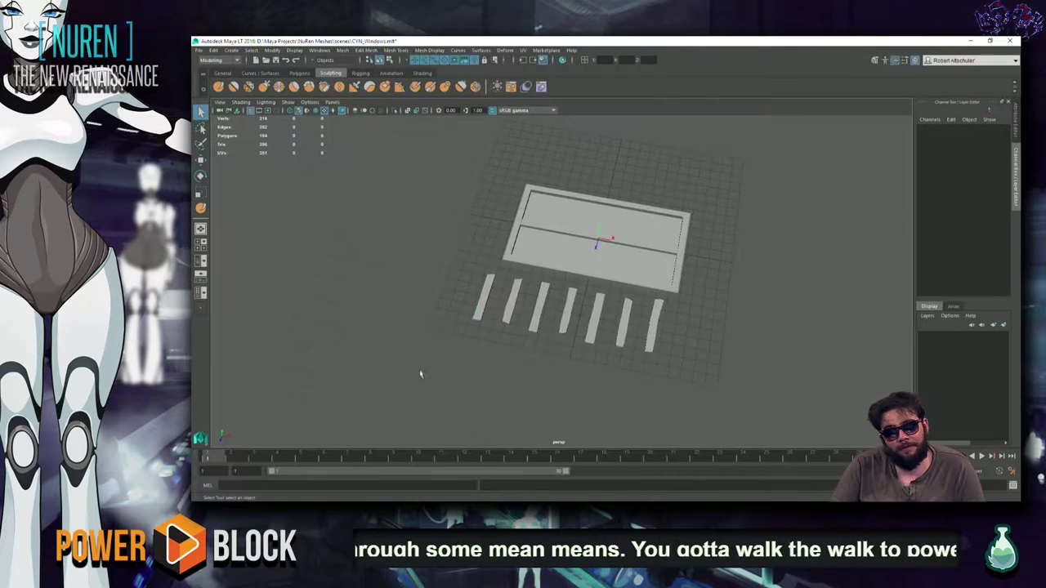
scroll(436, 310, "up", 5)
mouse_move(436, 310)
left_mouse_down("alt")
mouse_move(425, 247)
mouse_move(374, 247)
mouse_move(764, 337)
left_mouse_up("alt")
Step: Duplicate the slats into a longer row and group them as group1
key("w")
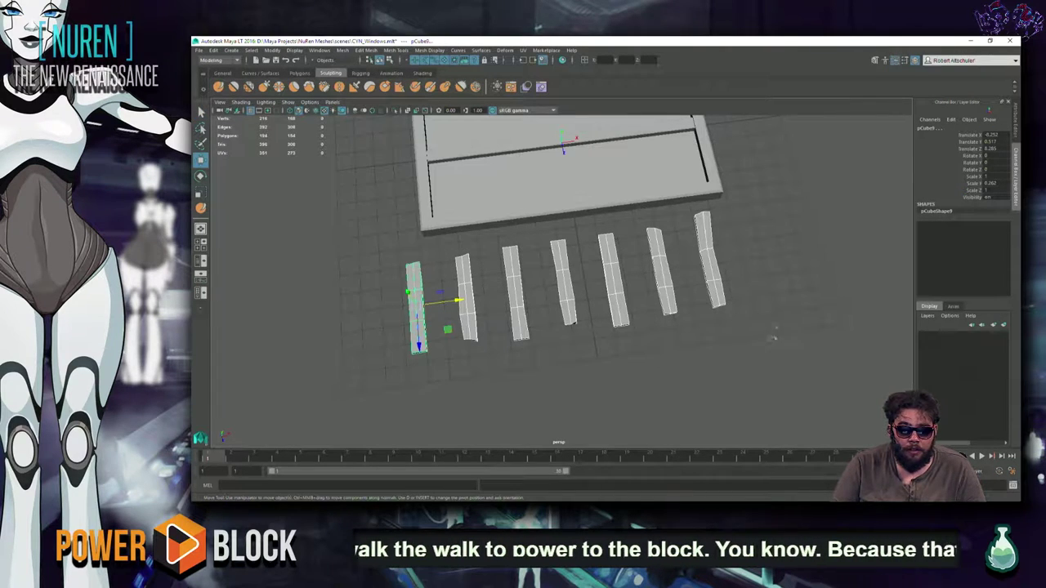
key("shift+d")
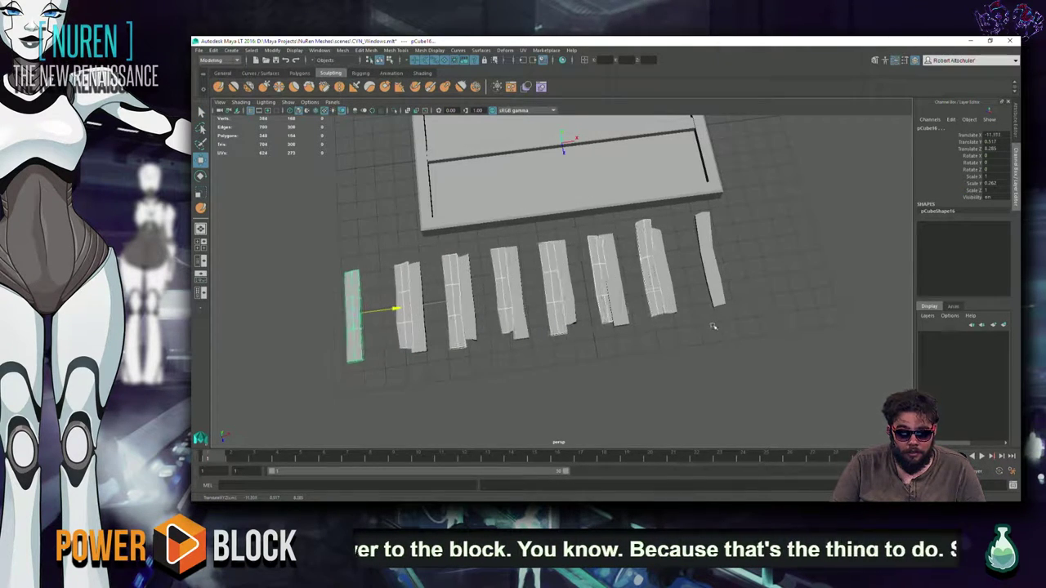
left_click(789, 351)
left_click_drag(790, 351, 571, 351, "alt")
left_click_drag(482, 319, 594, 358)
left_click(433, 327)
mouse_move(433, 327)
left_mouse_down("alt")
mouse_move(327, 304)
mouse_move(501, 148)
mouse_move(490, 346)
left_mouse_up("alt")
key("ctrl+g")
Step: Duplicate group1 and rotate the copy to 180 degrees in Y
key("r")
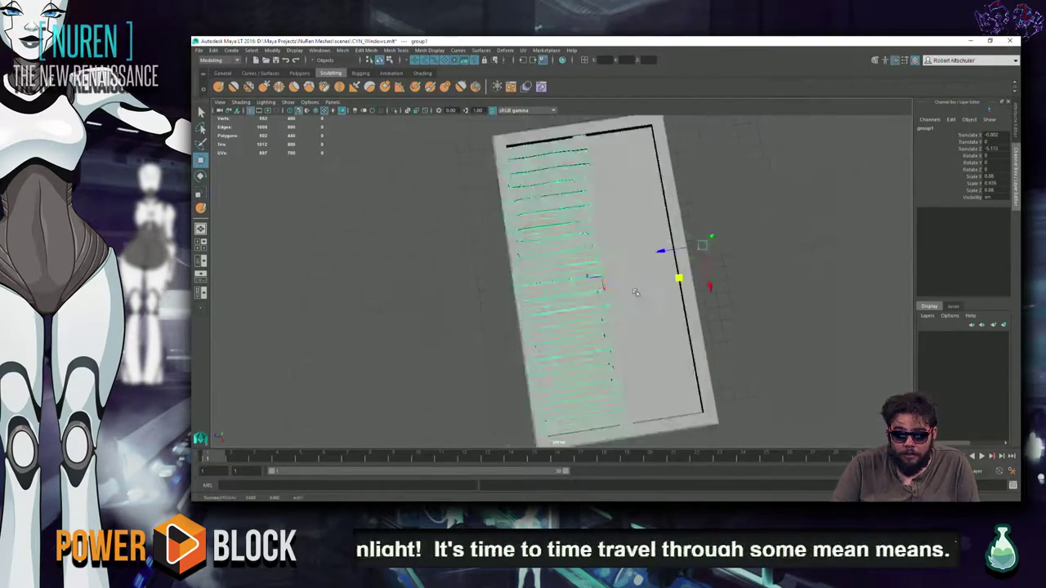
left_click_drag(677, 278, 755, 334, "alt")
left_click(299, 73)
key("w")
mouse_move(490, 245)
left_mouse_down("alt")
mouse_move(523, 310)
mouse_move(571, 205)
mouse_move(581, 255)
mouse_move(813, 300)
left_mouse_up("alt")
key("ctrl+d")
key("e")
mouse_move(482, 233)
left_mouse_down()
mouse_move(494, 448)
mouse_move(476, 136)
mouse_move(490, 138)
left_mouse_up()
left_click(990, 164)
type("180")
key("Return")
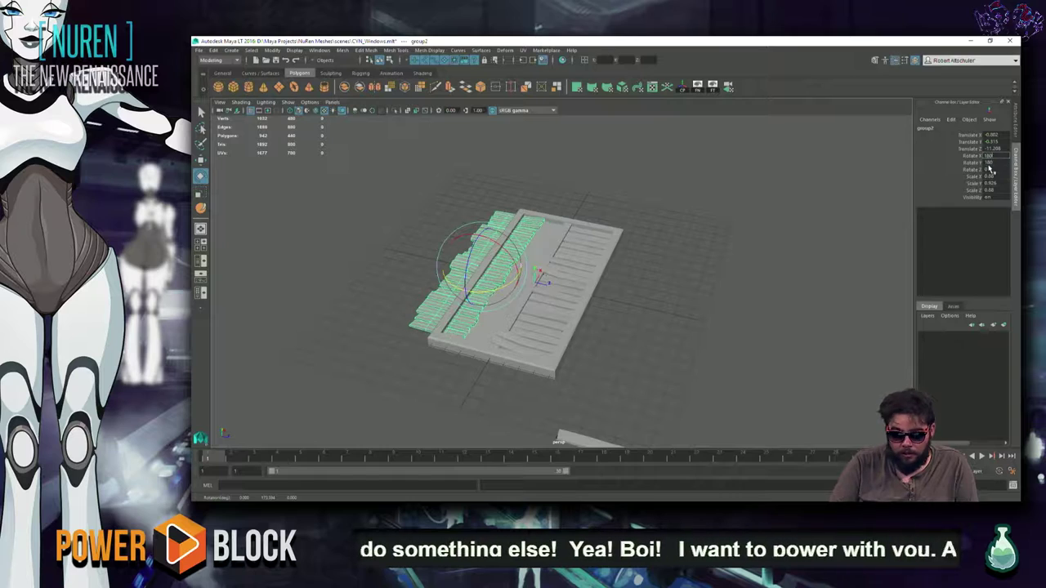
Step: Move the duplicate slats onto the board top and slide them right across it
left_click_drag(622, 223, 759, 204, "alt")
key("w")
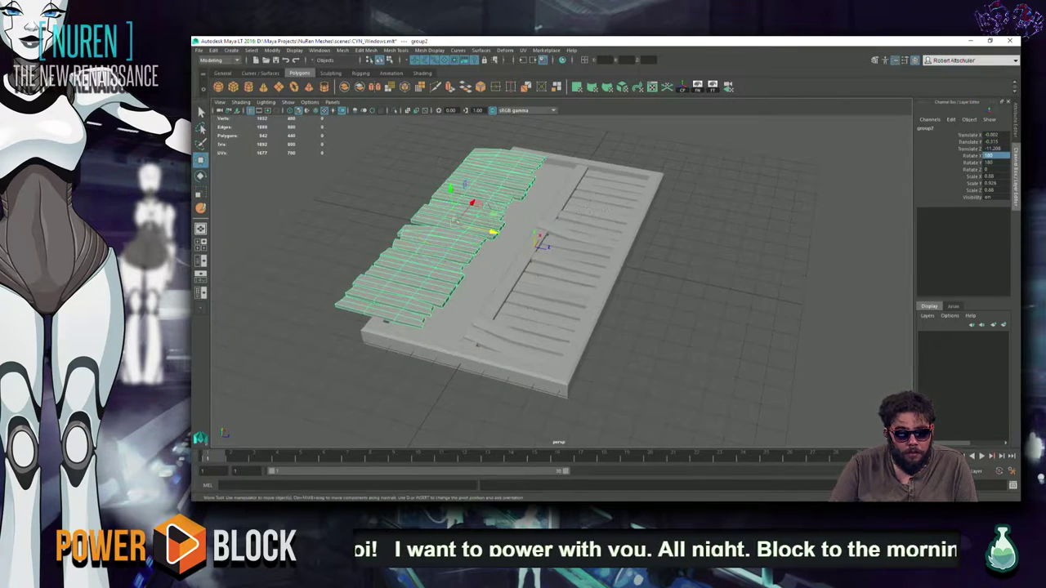
middle_click_drag(492, 231, 537, 239)
mouse_move(535, 239)
left_mouse_down("alt")
mouse_move(458, 245)
mouse_move(398, 280)
mouse_move(588, 269)
left_mouse_up("alt")
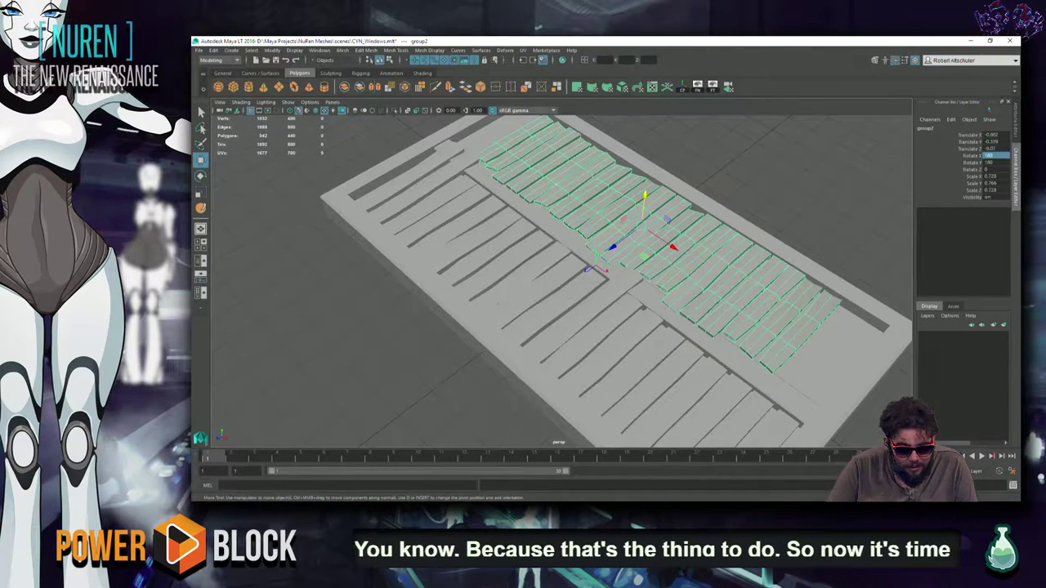
left_click_drag(709, 232, 650, 245, "alt")
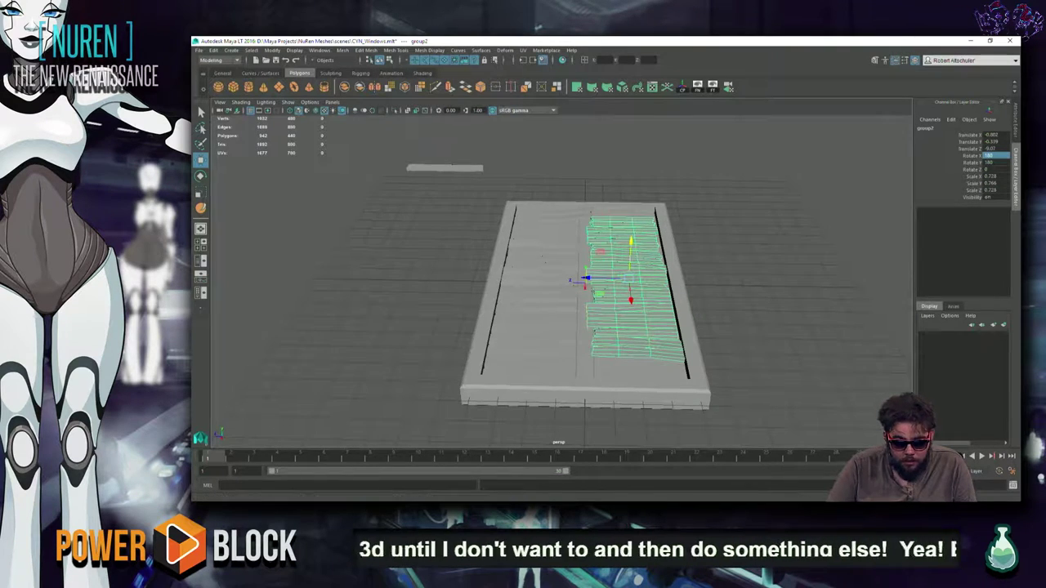
mouse_move(542, 258)
left_mouse_down("alt")
mouse_move(621, 241)
mouse_move(594, 308)
mouse_move(644, 359)
left_mouse_up("alt")
mouse_move(516, 357)
middle_mouse_down()
mouse_move(713, 396)
mouse_move(582, 348)
middle_mouse_up()
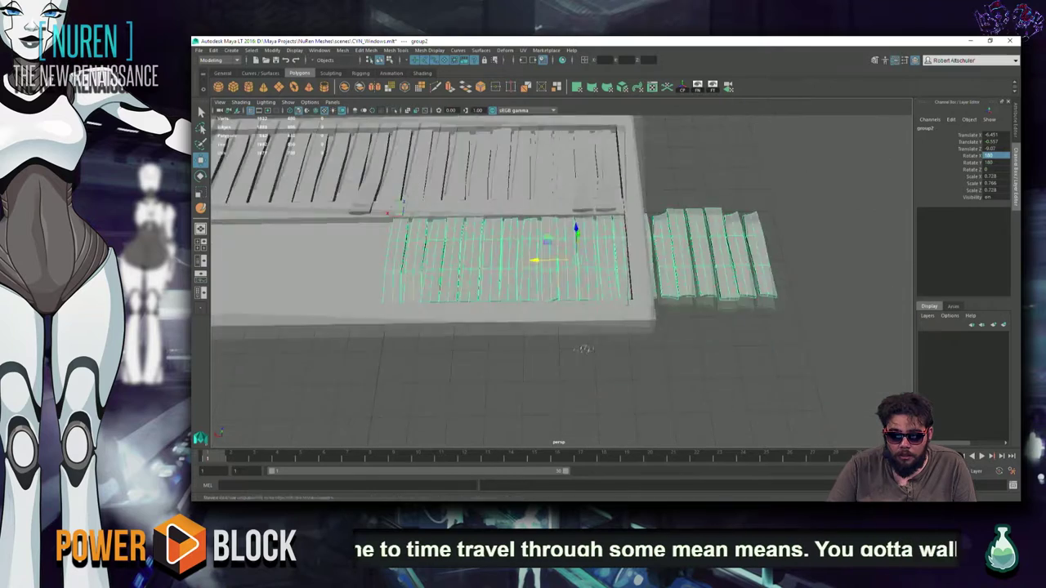
left_click_drag(582, 349, 812, 370, "alt")
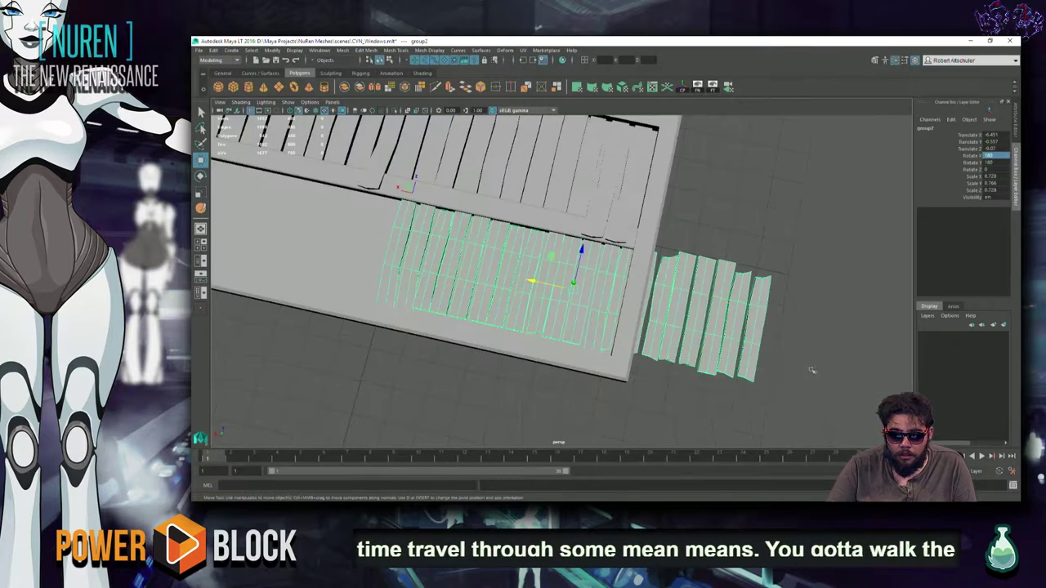
Step: Select the planks overhanging the right side and slide them into the board's left trough
left_click_drag(832, 244, 804, 278)
left_click_drag(653, 285, 703, 301)
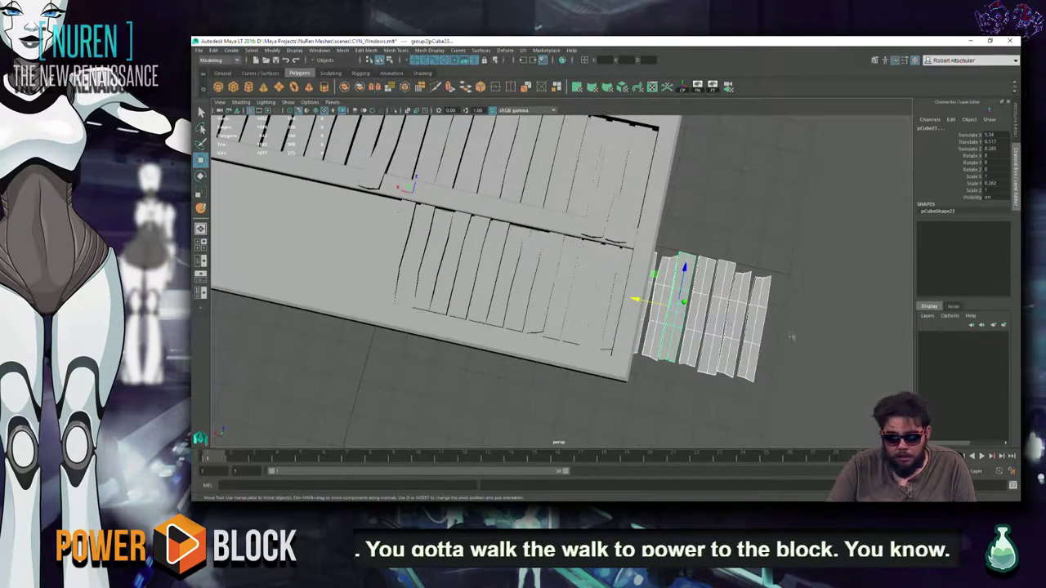
middle_click_drag(808, 338, 397, 362)
left_click_drag(341, 366, 898, 364, "alt")
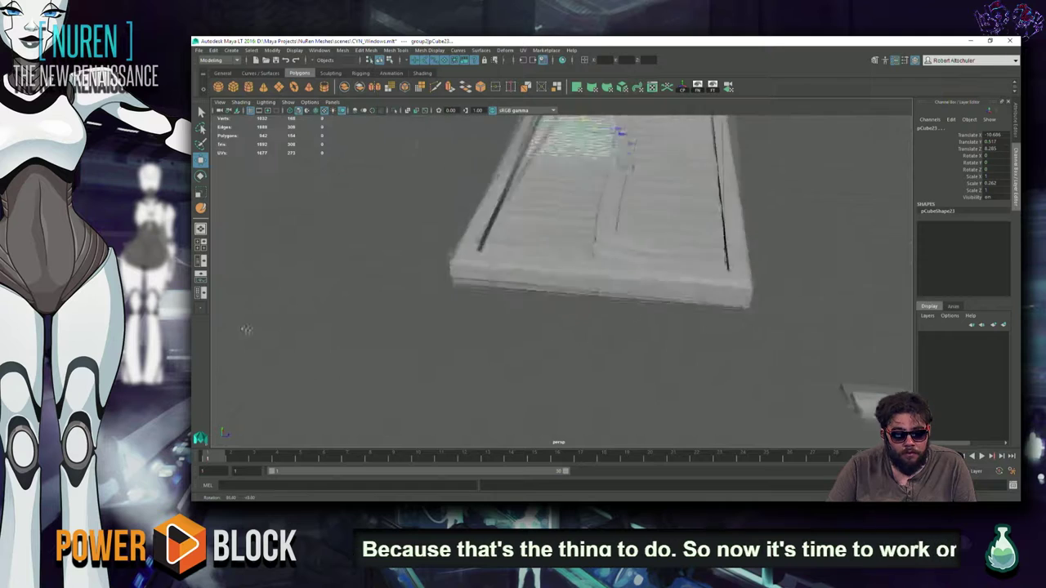
Step: Shift the left-trough planks along the trough and stretch them lengthwise to fill it
left_click_drag(477, 142, 439, 251, "shift")
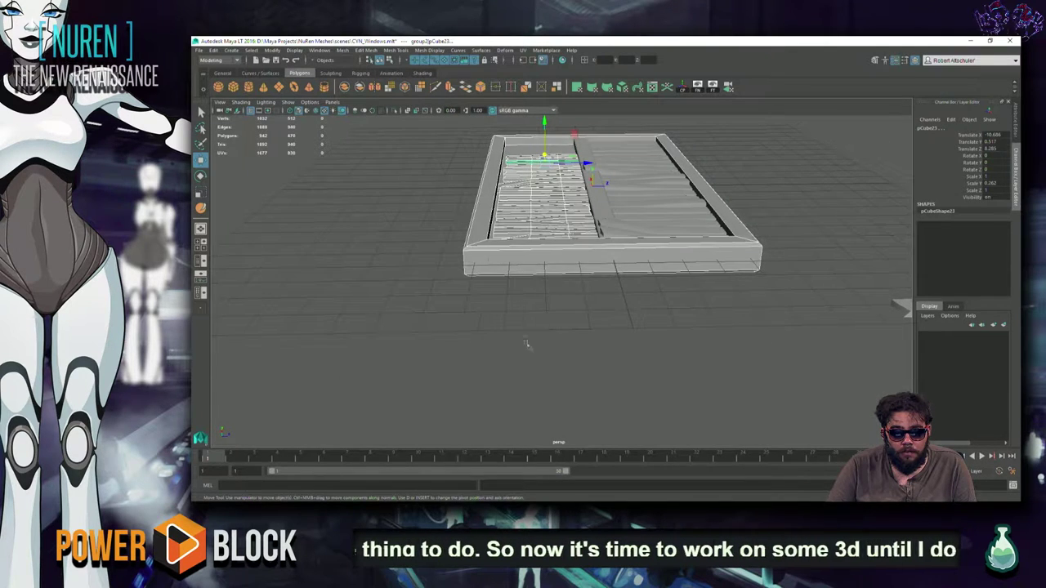
key("r")
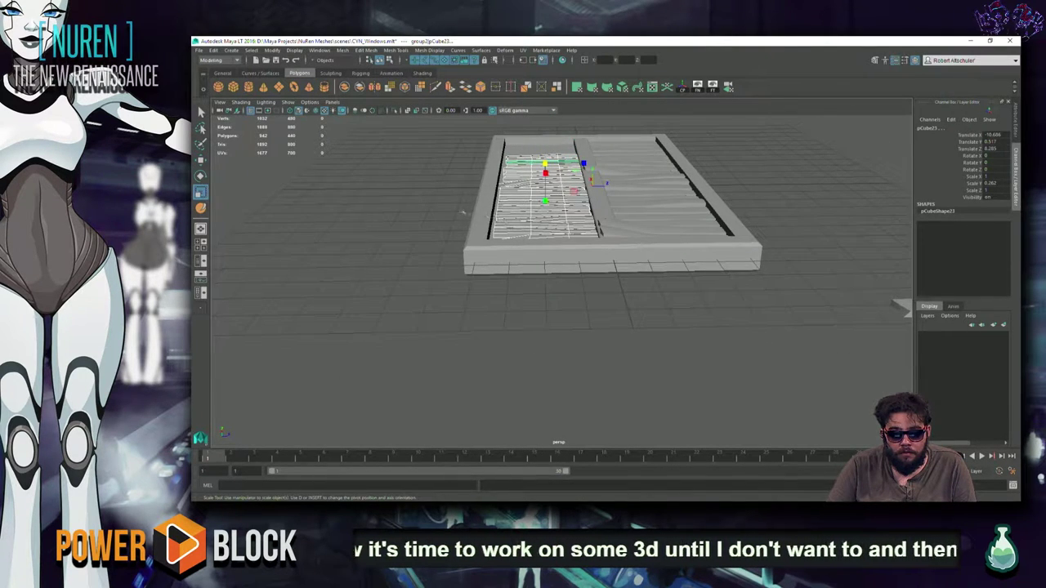
key("w")
left_click_drag(586, 164, 575, 196)
key("r")
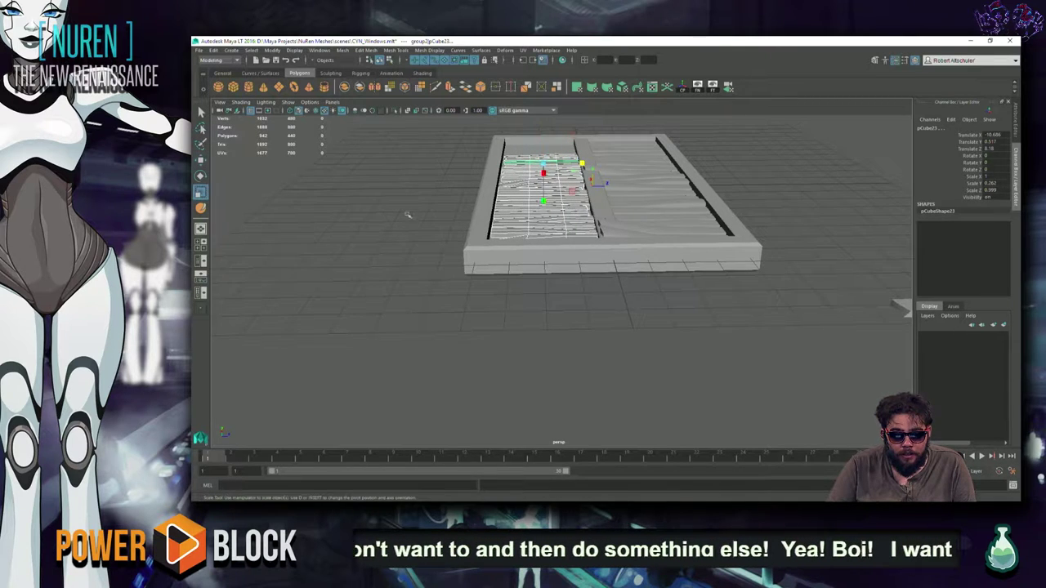
middle_click_drag(403, 214, 413, 217)
mouse_move(414, 218)
left_mouse_down("alt")
mouse_move(770, 234)
mouse_move(593, 362)
left_mouse_up("alt")
left_click(520, 351)
mouse_move(523, 353)
left_mouse_down("alt")
mouse_move(651, 269)
mouse_move(572, 294)
mouse_move(733, 275)
mouse_move(654, 260)
left_mouse_up("alt")
Step: Scale the slat group uniformly to 0.862, shift it along the trough, then select the right slat group
left_click(559, 248)
key("f")
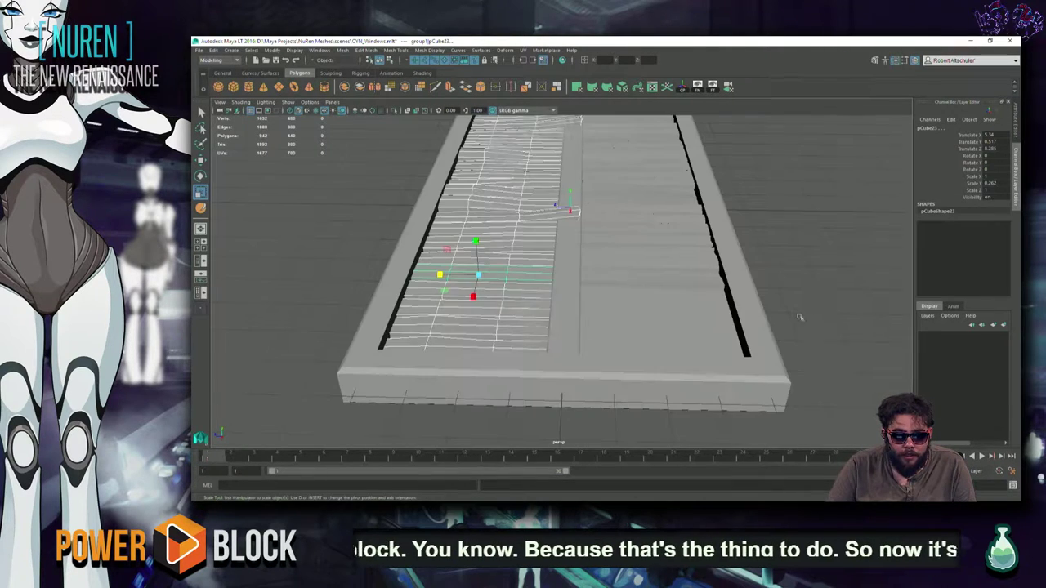
left_click_drag(480, 276, 472, 275)
key("w")
mouse_move(438, 274)
left_mouse_down()
mouse_move(451, 275)
mouse_move(441, 273)
left_mouse_up()
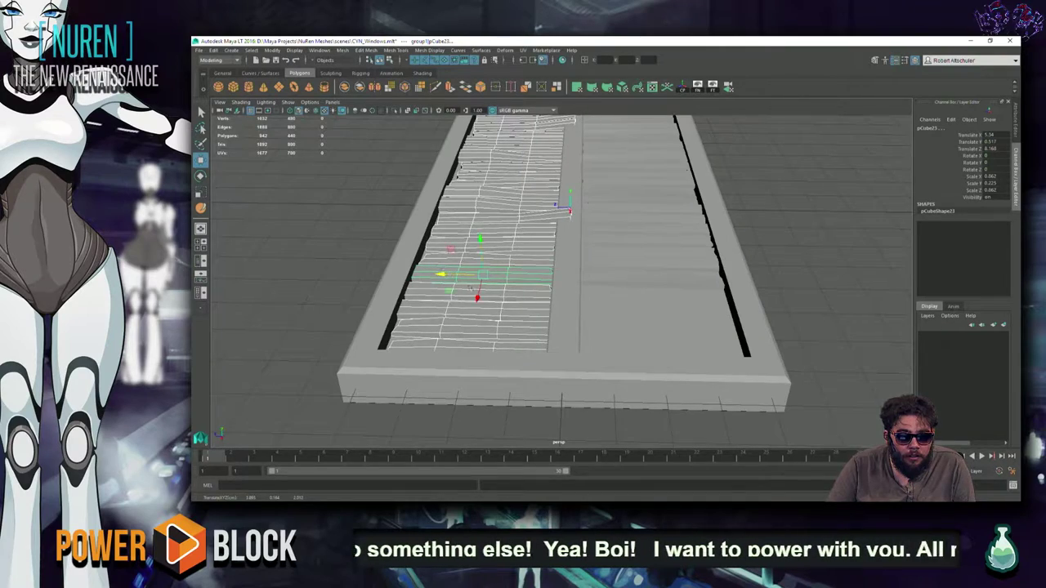
mouse_move(470, 288)
left_mouse_down("alt")
mouse_move(343, 290)
mouse_move(336, 302)
left_mouse_up("alt")
left_click(343, 290)
scroll(415, 324, "down", 5)
left_click(583, 431)
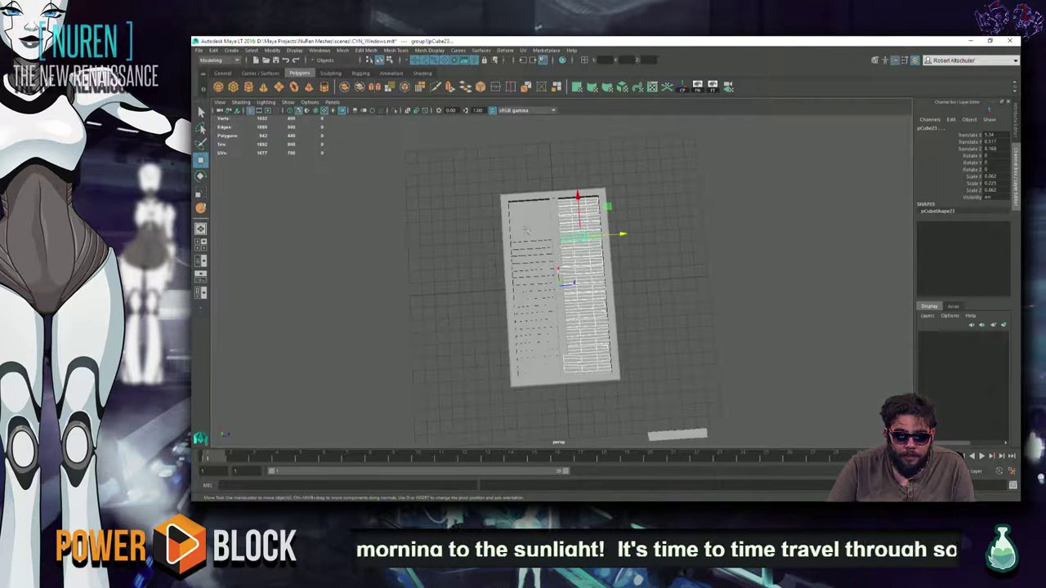
left_click(200, 189)
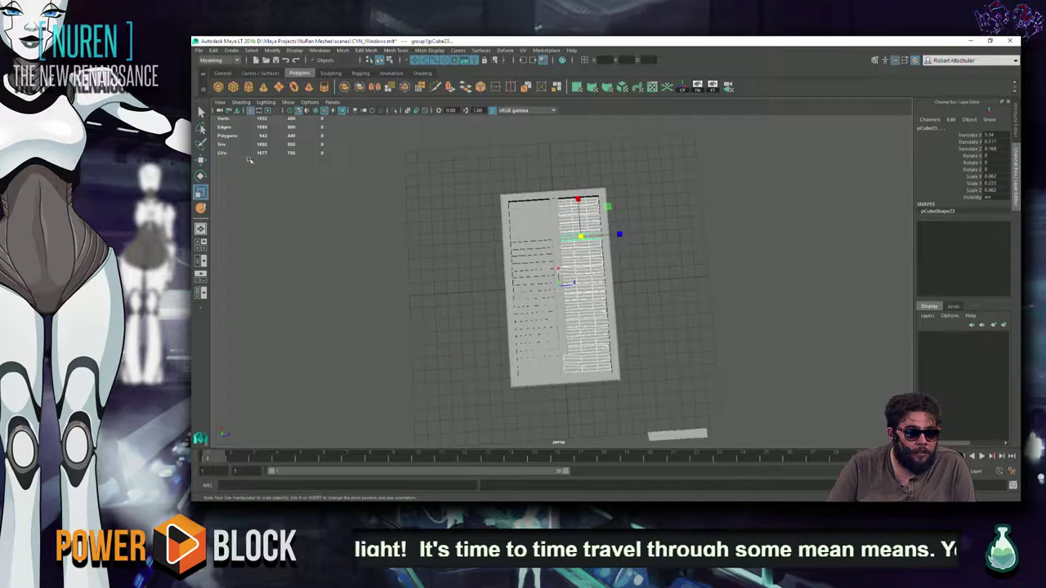
Step: Keep the Rotate tool's axis orientation on Object and tilt the slat group slightly
key("e")
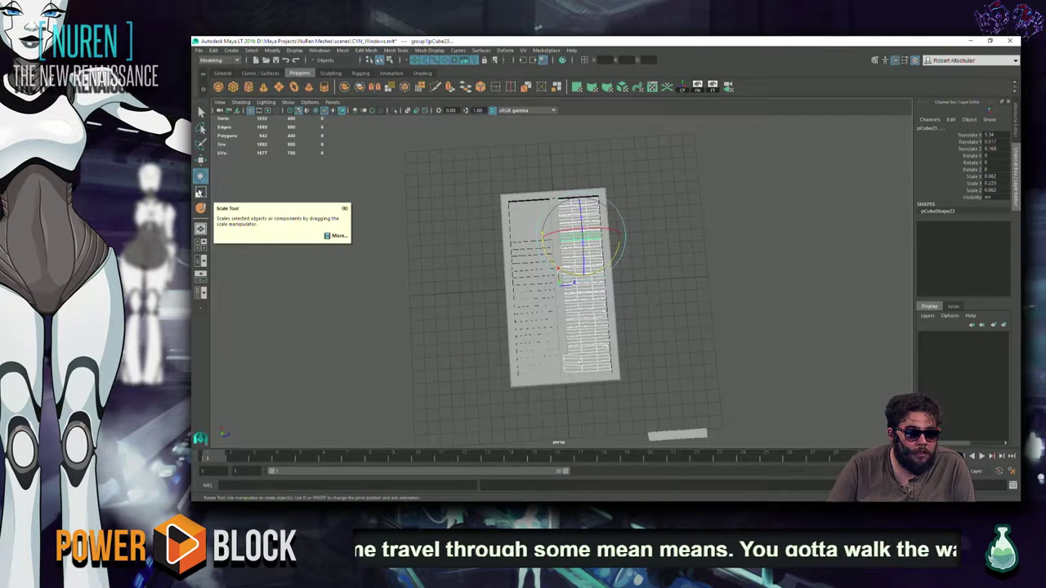
double_click(200, 176)
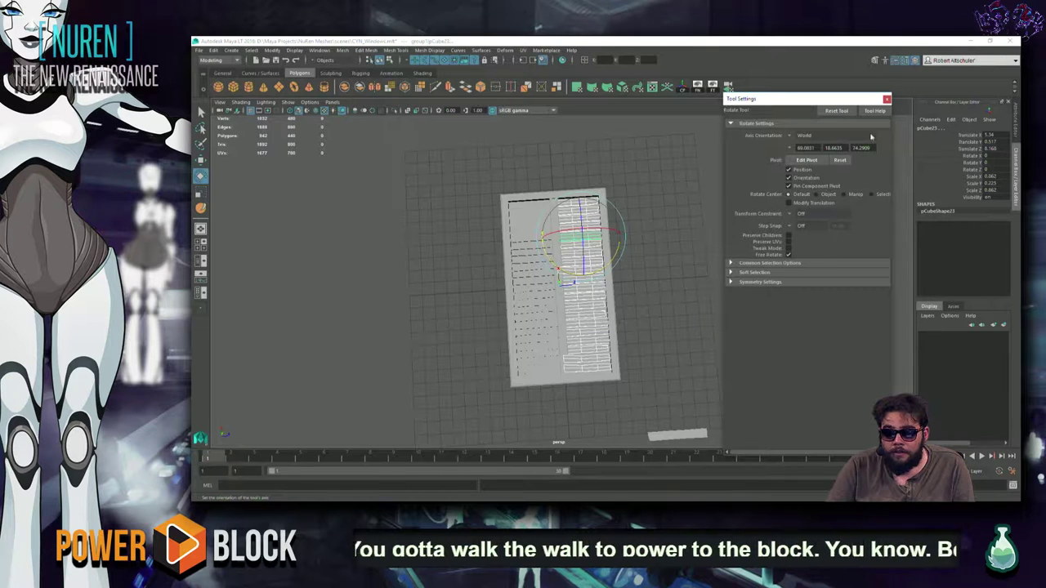
left_click(789, 137)
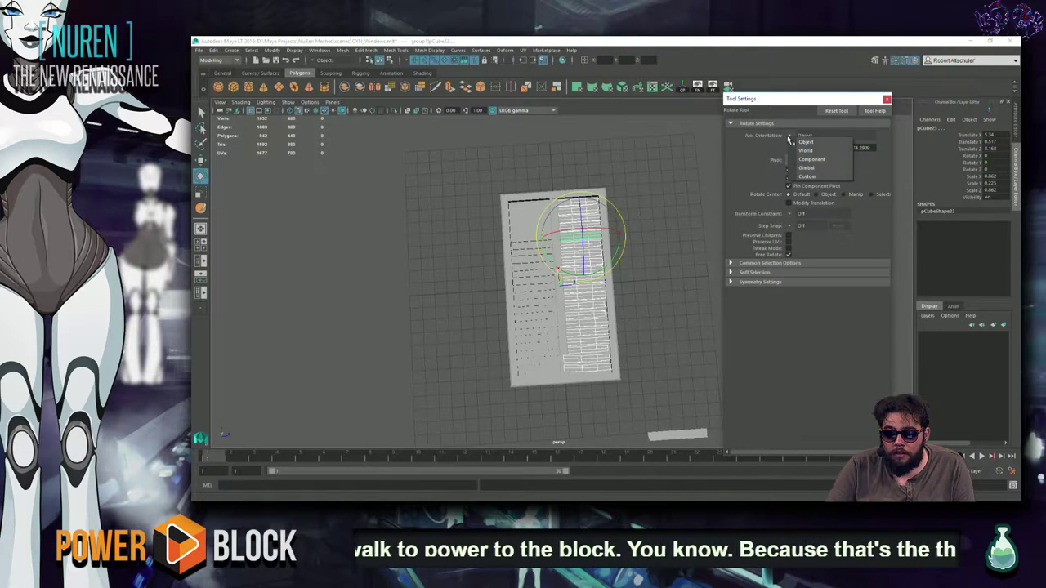
left_click(804, 142)
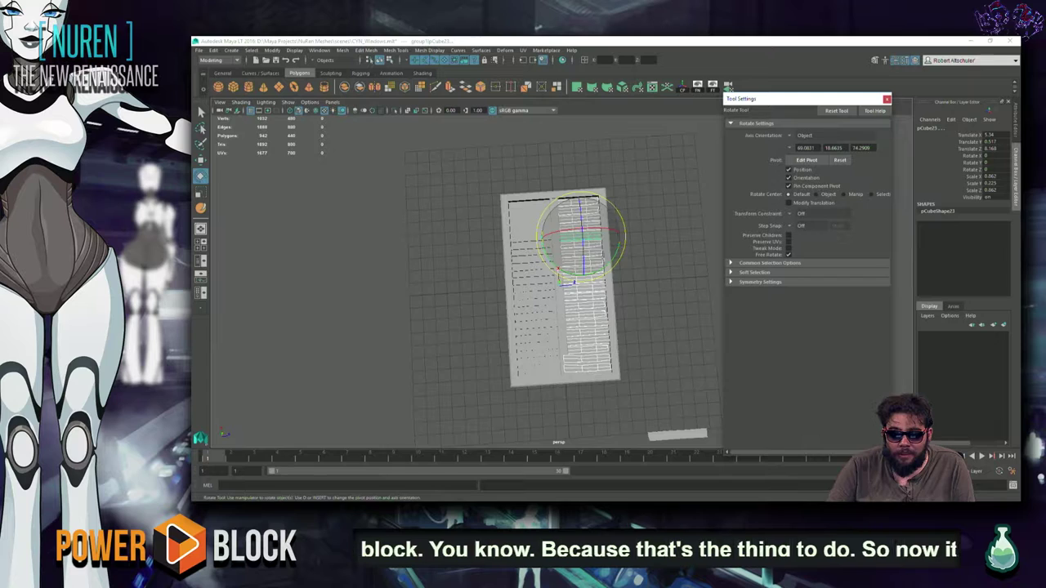
left_click_drag(612, 257, 631, 259)
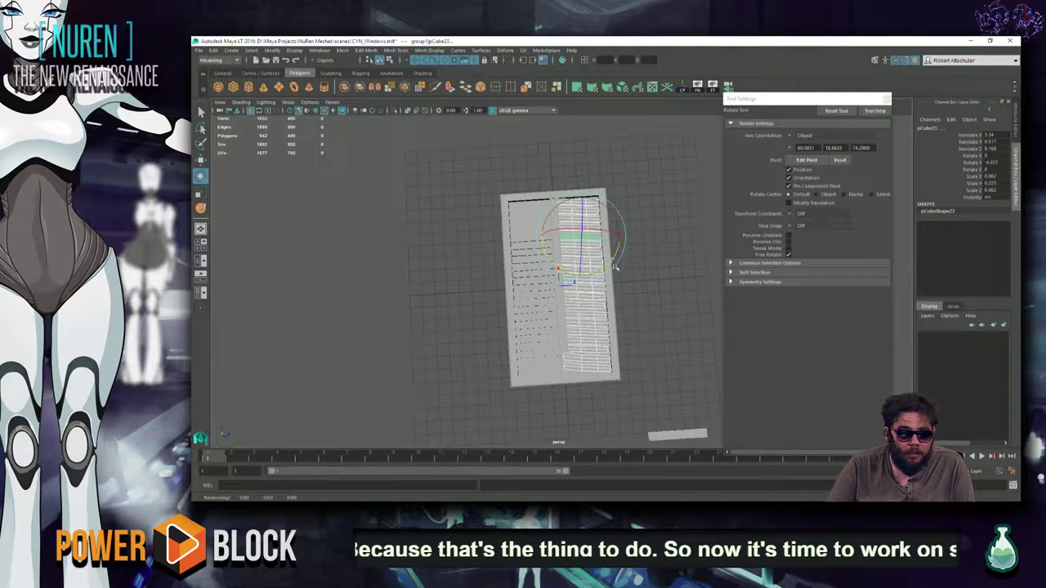
Step: Nudge the top slats downward, then undo the nudge
scroll(645, 242, "up", 2)
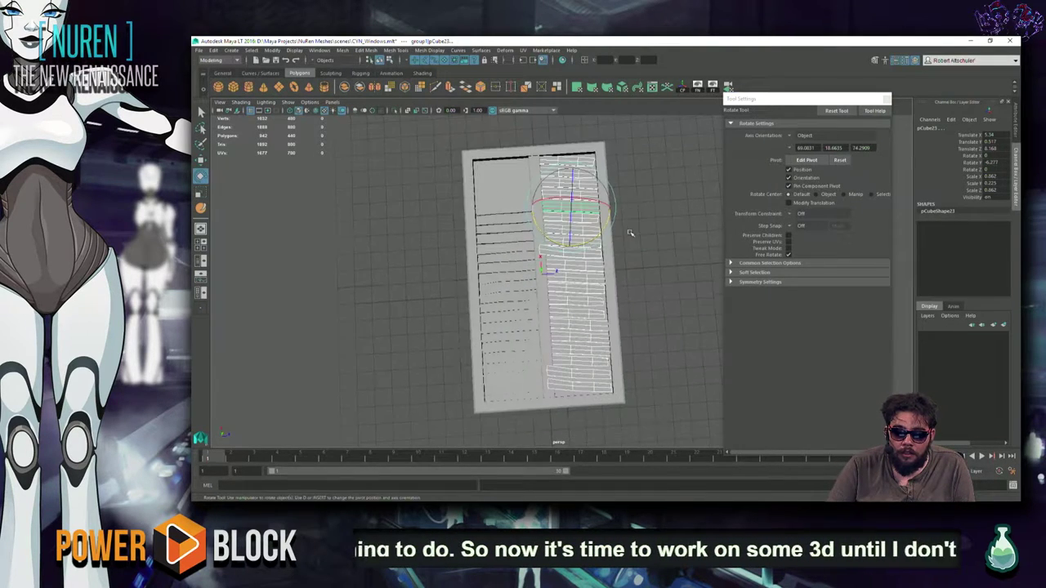
scroll(645, 245, "up", 1)
key("w")
left_click_drag(570, 167, 577, 173)
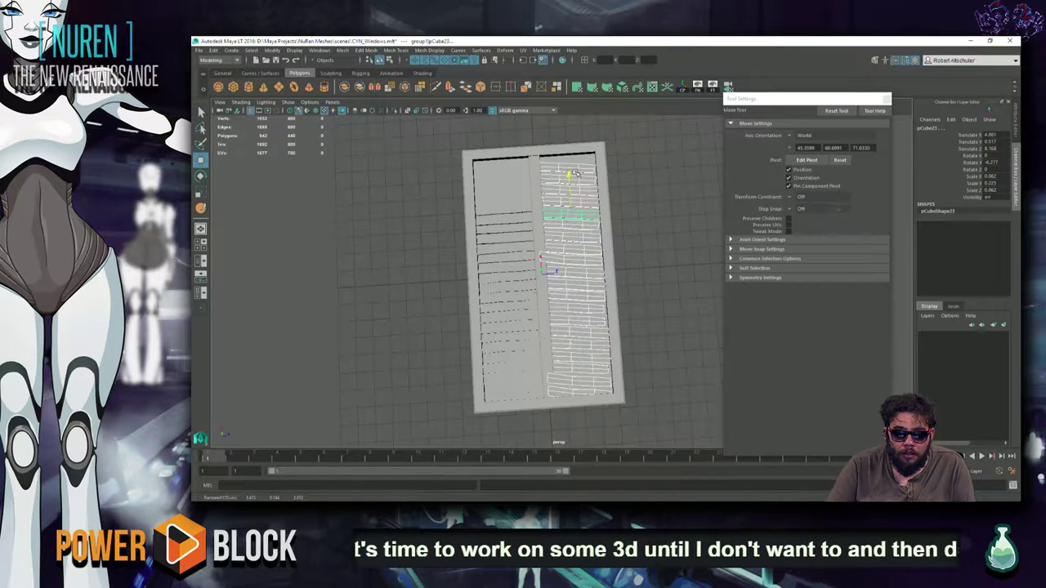
key("ctrl+z")
key("ctrl+z")
key("ctrl+z")
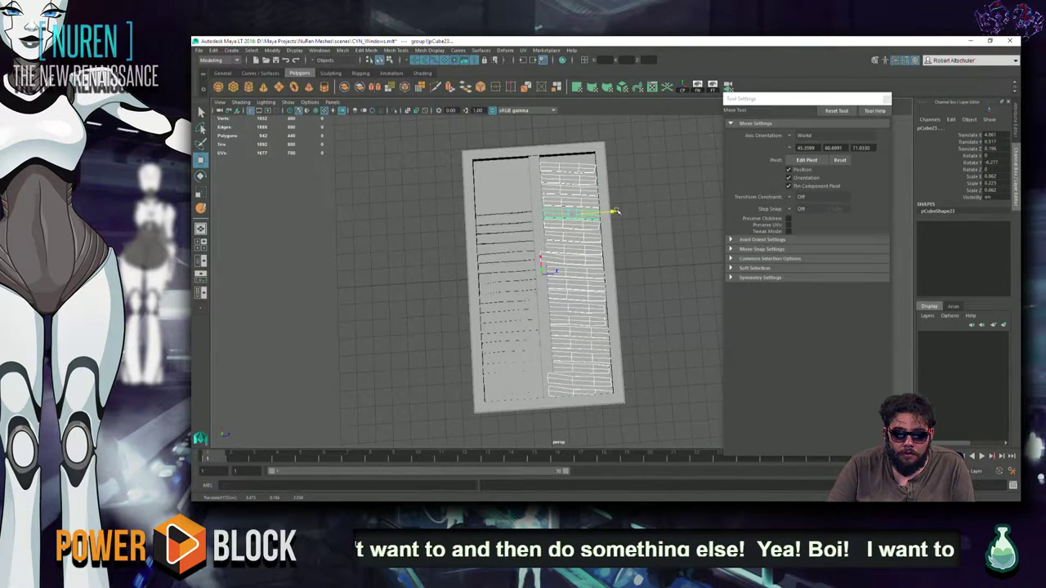
Step: Select the planks in both shutter halves and rotate them around Z to about -20 degrees
left_click(689, 338)
left_click(560, 394)
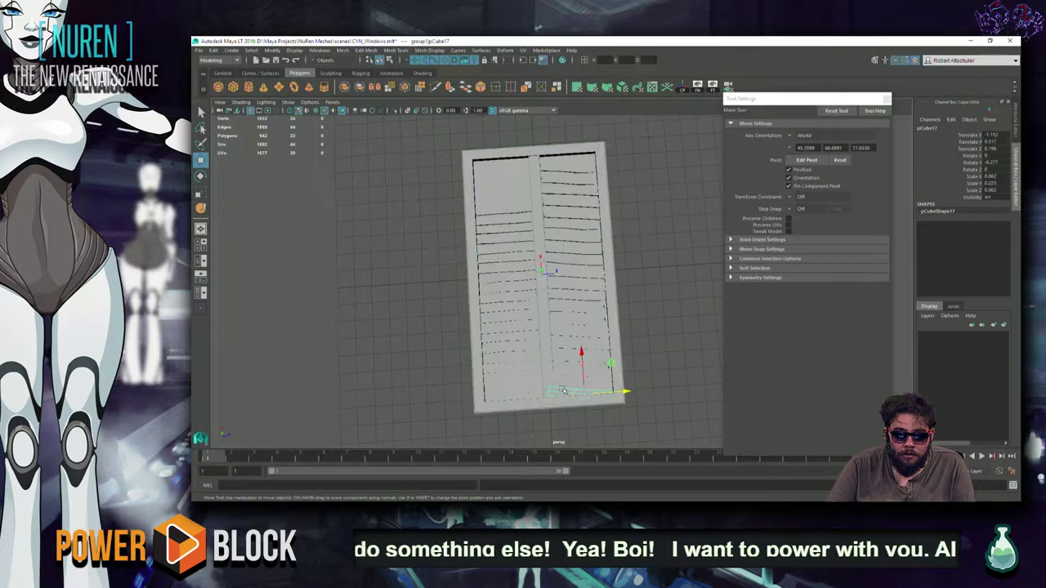
left_click(678, 271)
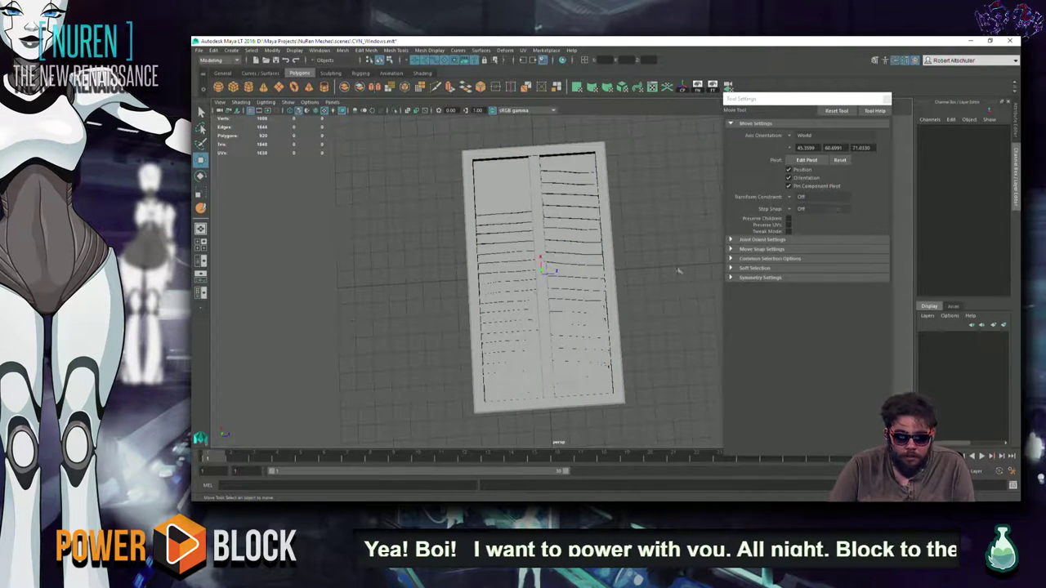
scroll(677, 249, "up", 3)
left_click_drag(654, 245, 621, 204, "alt")
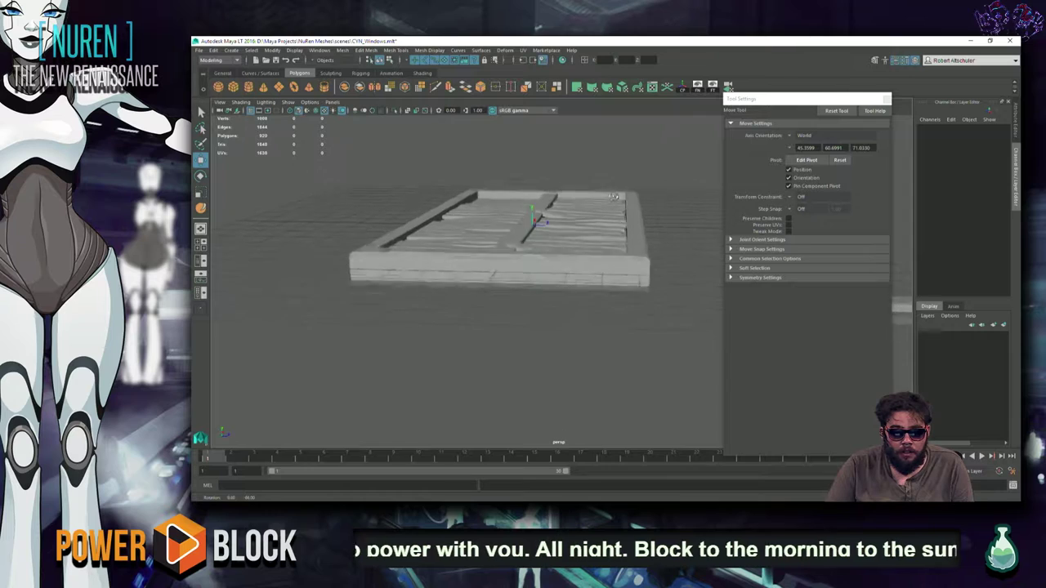
scroll(617, 203, "down", 1)
mouse_move(496, 206)
left_mouse_down("alt")
mouse_move(474, 214)
mouse_move(575, 191)
left_mouse_up("alt")
left_click_drag(570, 125, 601, 438)
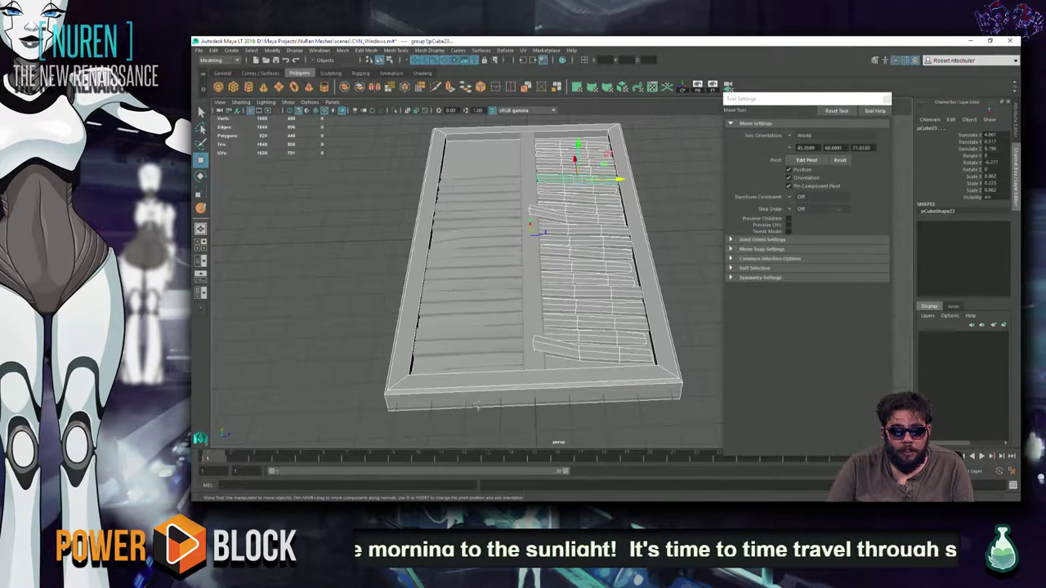
left_click_drag(480, 412, 392, 153, "shift")
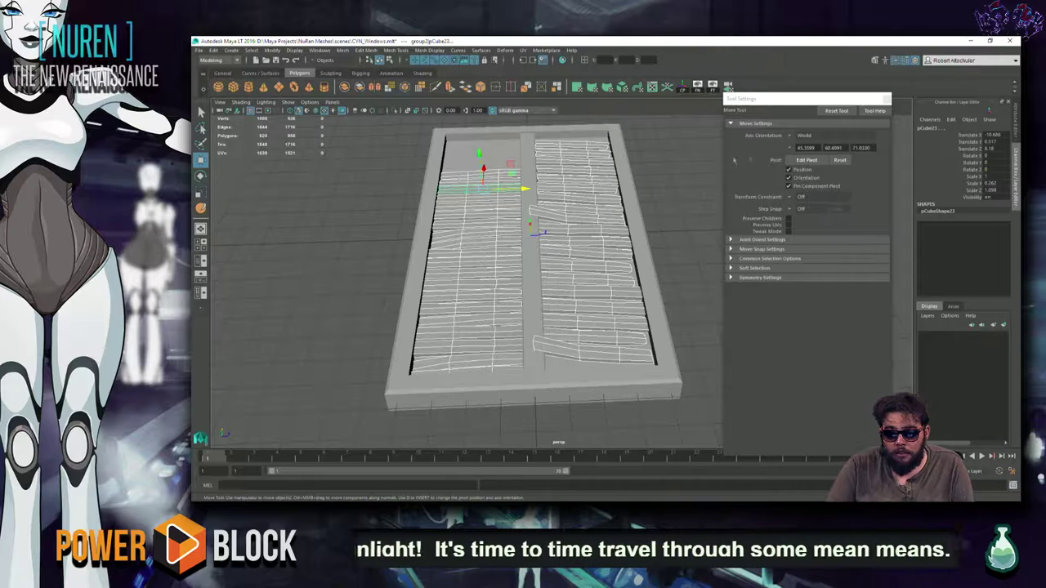
key("e")
left_click_drag(481, 185, 483, 171)
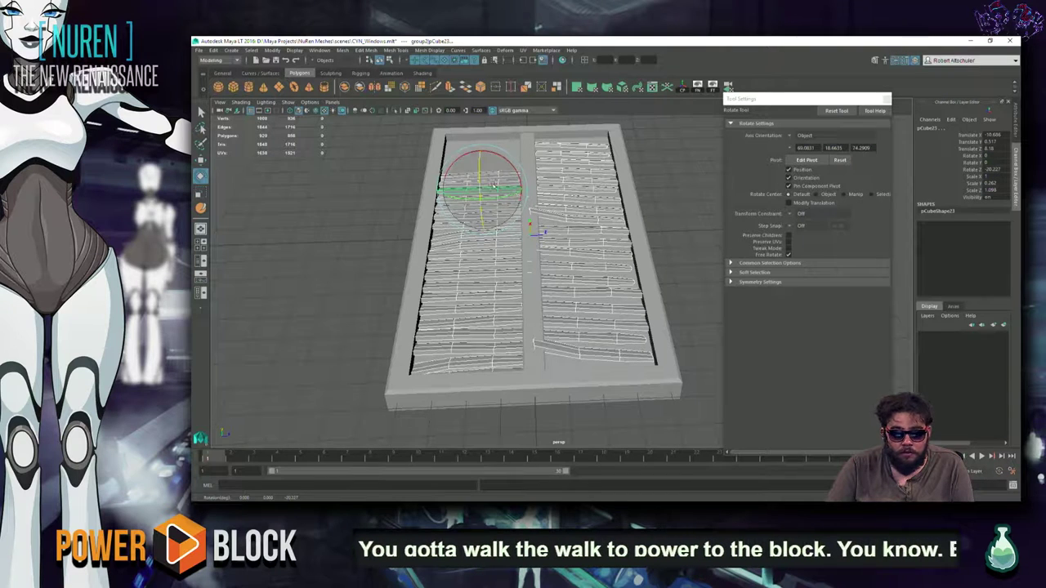
Step: Duplicate the shutter frame and place the copy left of the original
left_click(644, 194)
scroll(645, 194, "down", 5)
mouse_move(645, 194)
left_mouse_down("alt")
mouse_move(556, 258)
mouse_move(357, 271)
mouse_move(422, 277)
left_mouse_up("alt")
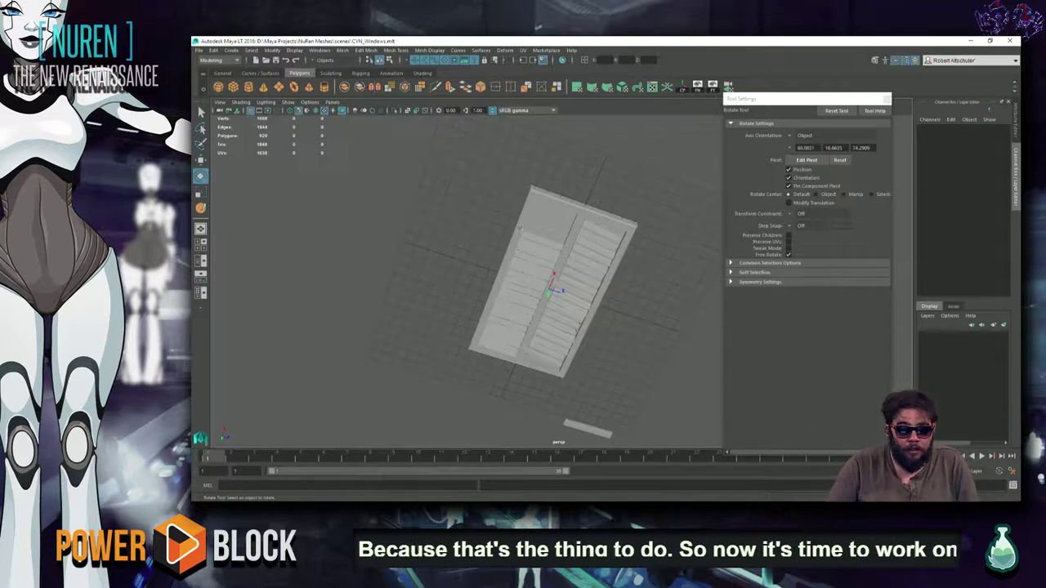
left_click(535, 200)
key("ctrl+d")
key("w")
mouse_move(561, 193)
left_mouse_down()
mouse_move(317, 232)
mouse_move(461, 261)
left_mouse_up()
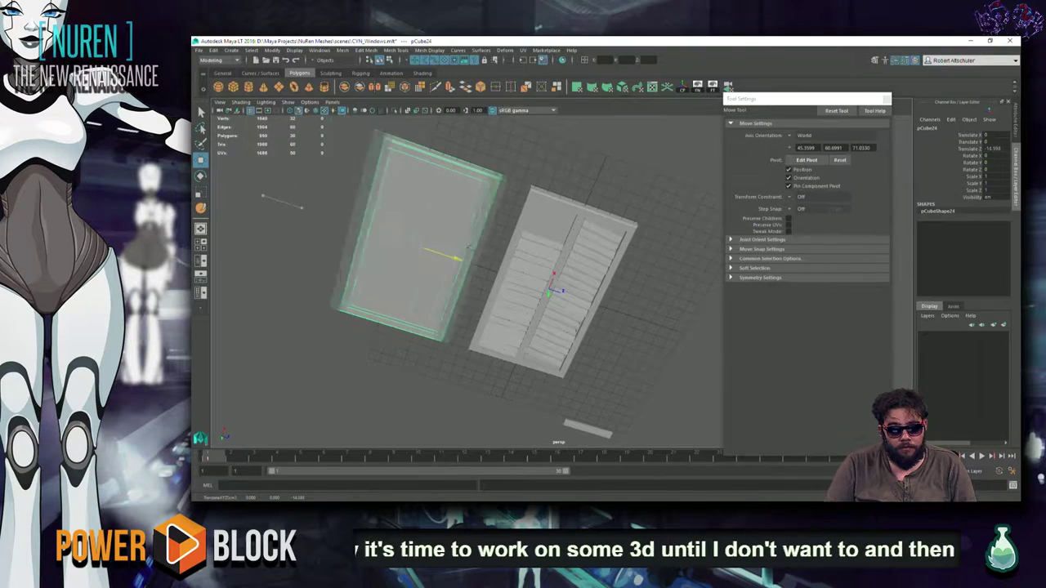
Step: Duplicate the right shutter's louvers, without its frame, and move the copy into the new left frame
left_click(505, 381)
mouse_move(532, 270)
left_mouse_down("alt")
mouse_move(560, 137)
mouse_move(553, 171)
mouse_move(523, 167)
left_mouse_up("alt")
left_click_drag(422, 431, 478, 385)
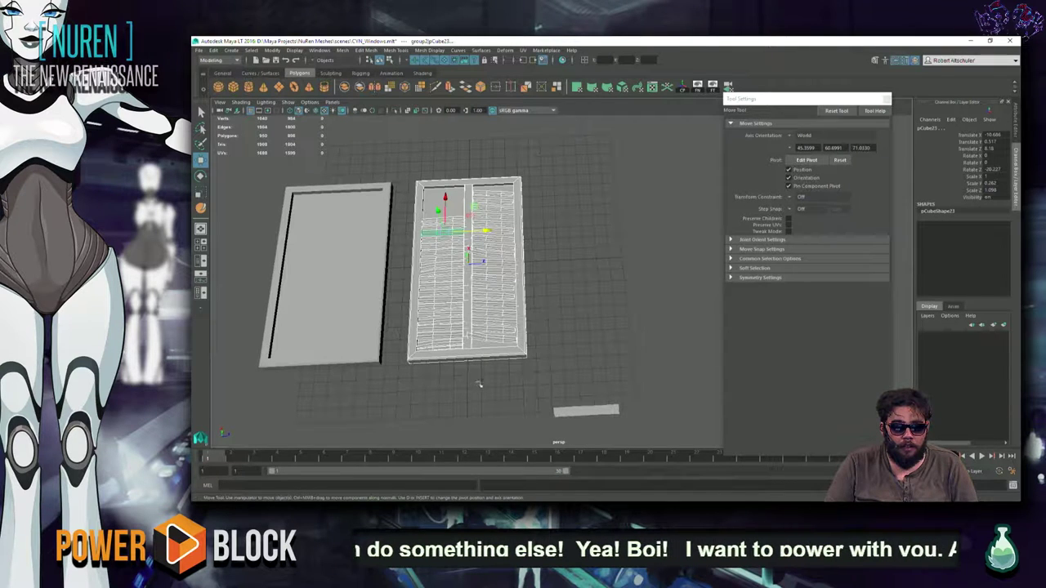
left_click(474, 342, "ctrl")
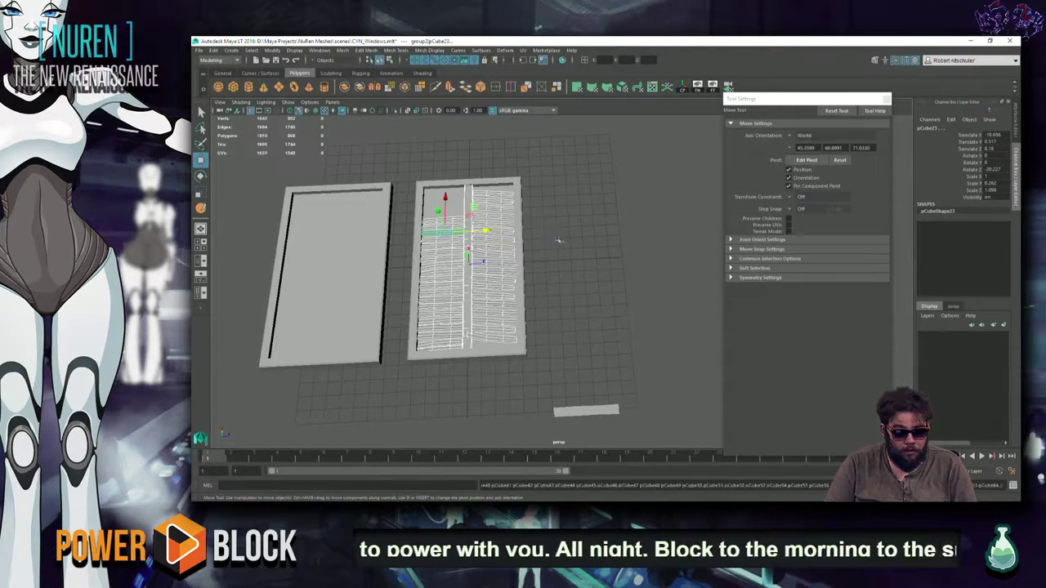
key("ctrl+d")
middle_click_drag(561, 235, 440, 253)
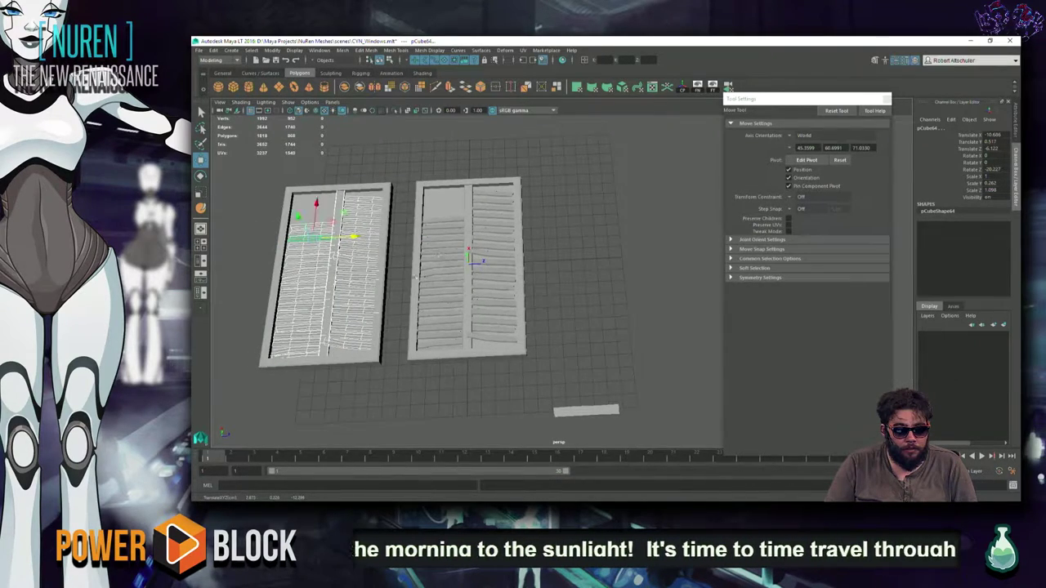
key("f")
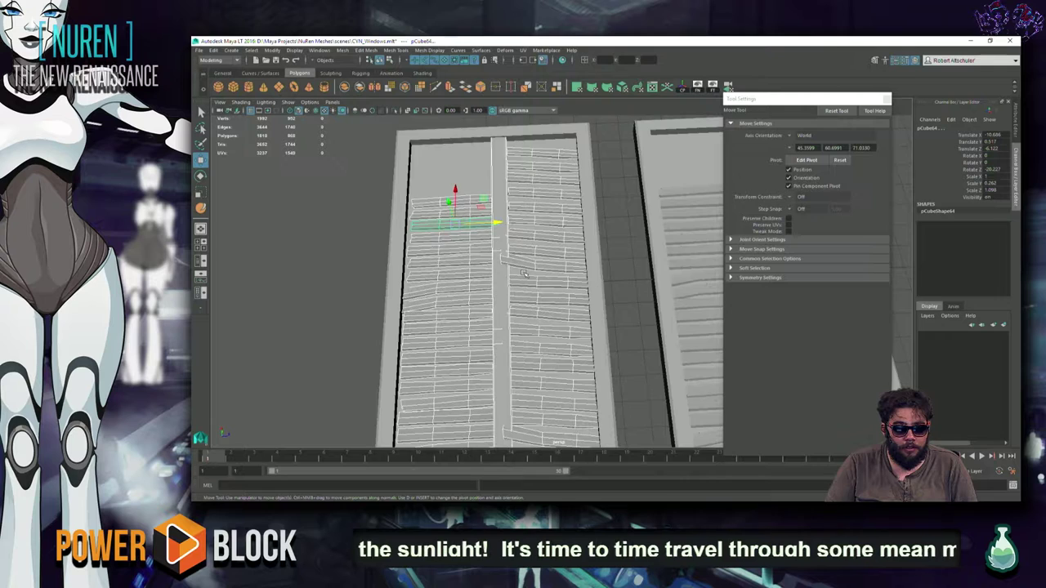
scroll(523, 274, "down", 5)
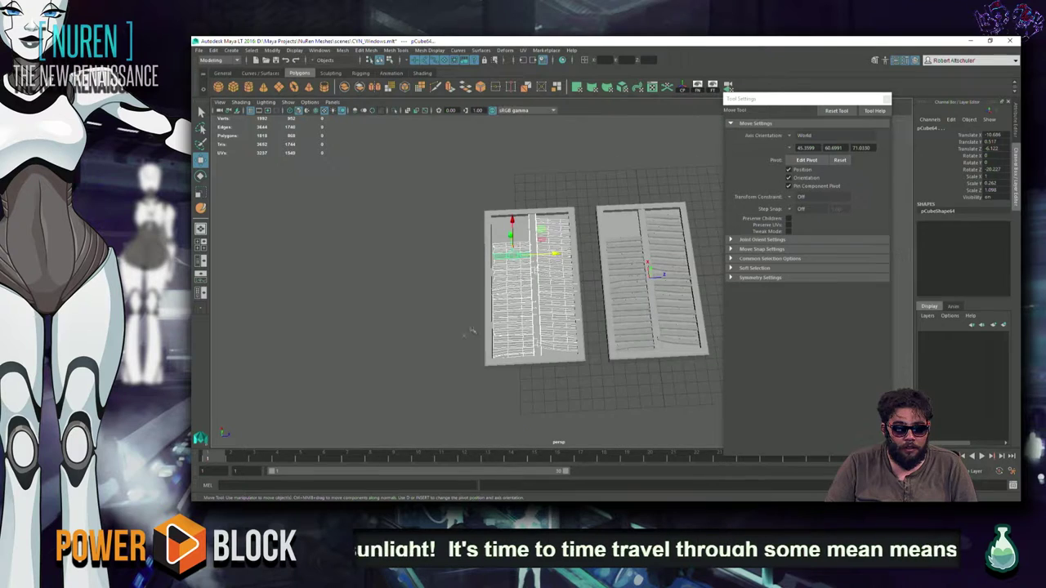
Step: Try selecting different parts of the left shutter: its louvers, its geometry and its frame
left_click(443, 322)
scroll(508, 298, "up", 5)
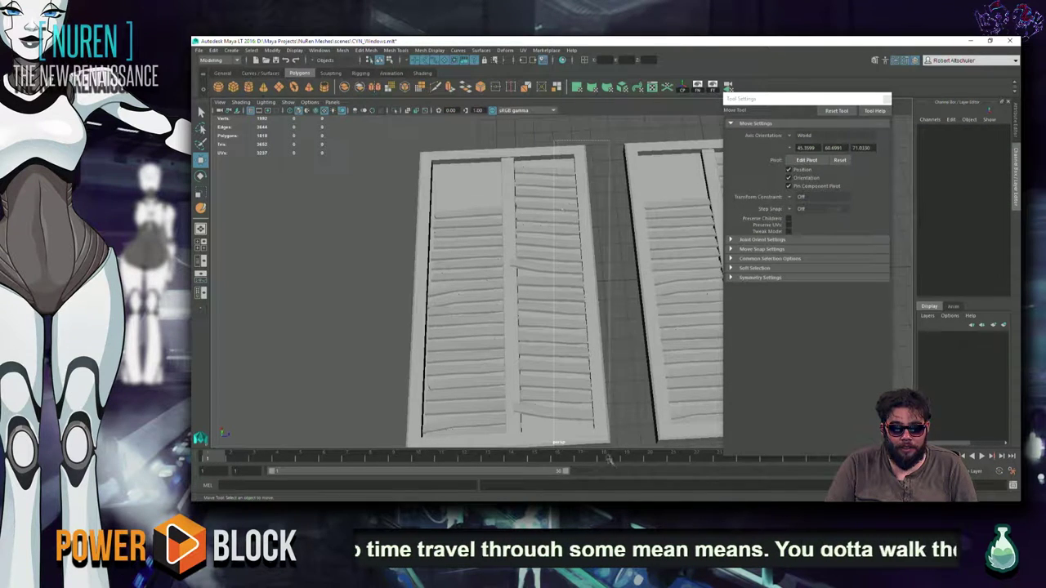
left_click(587, 424)
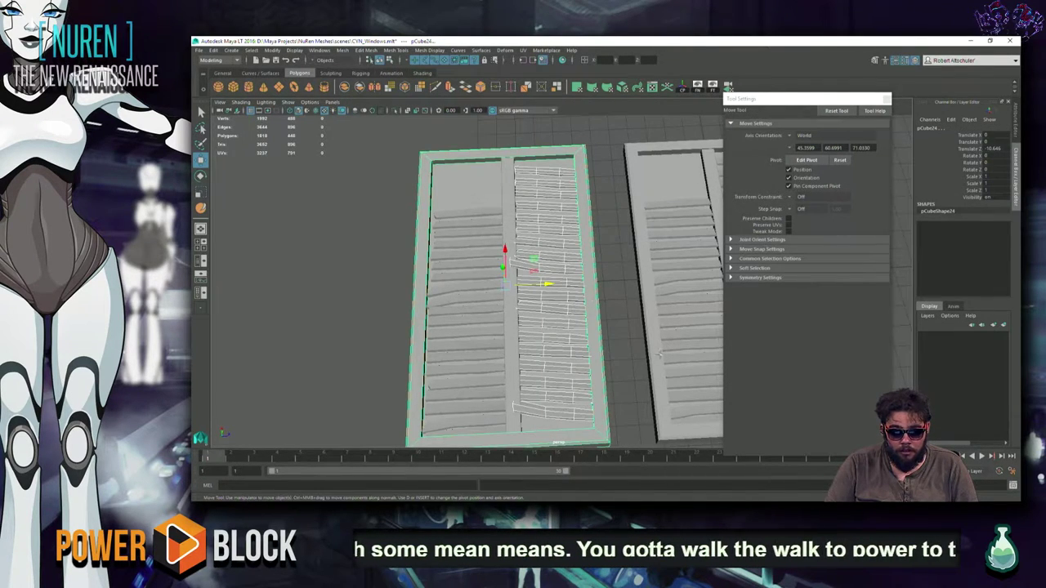
scroll(658, 352, "down", 3)
left_click_drag(659, 352, 664, 282, "alt")
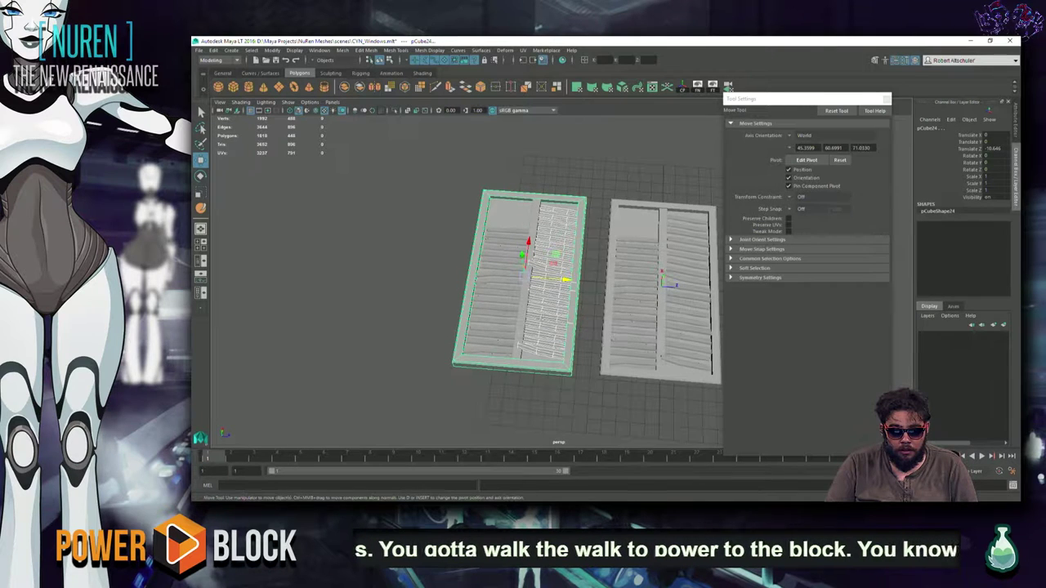
left_click(593, 188)
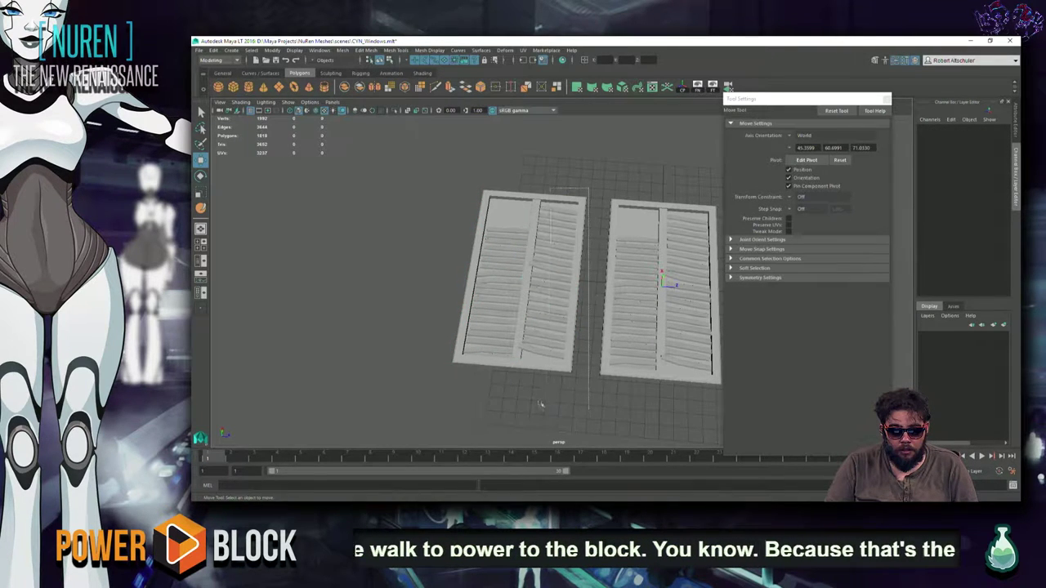
left_click_drag(547, 420, 530, 393)
left_click_drag(491, 360, 548, 380)
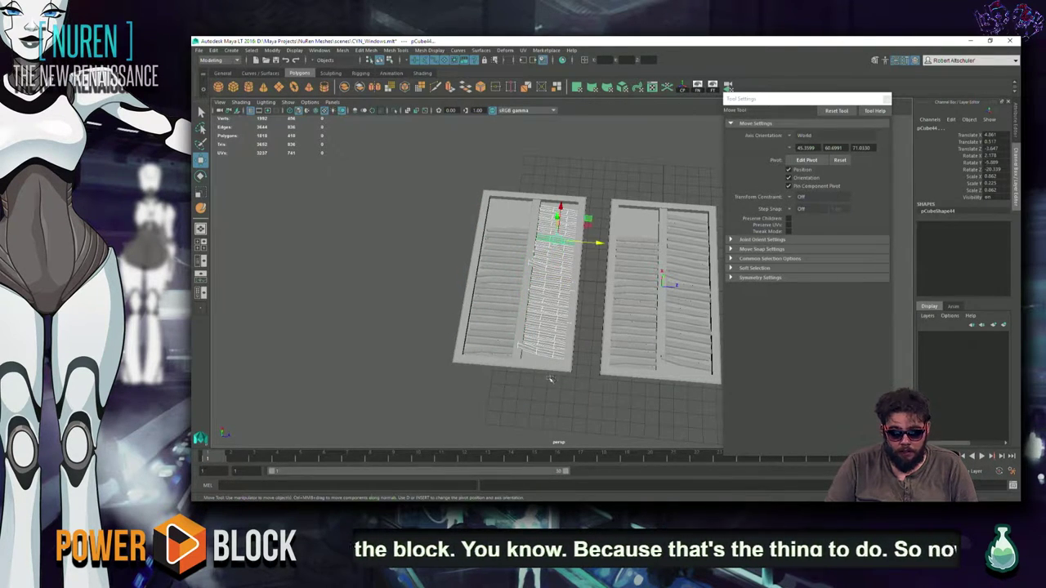
left_click(549, 379)
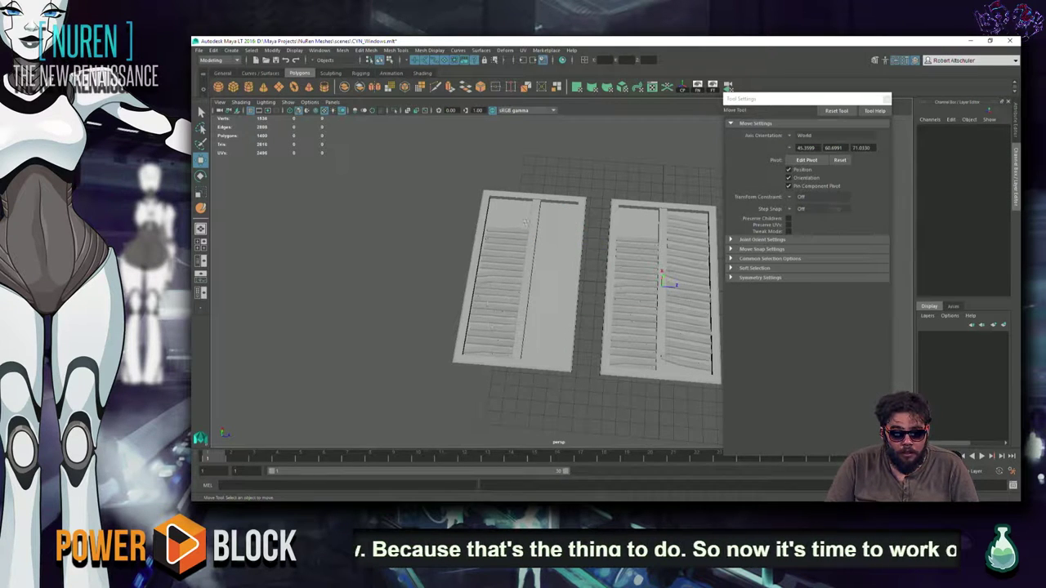
left_click(481, 368)
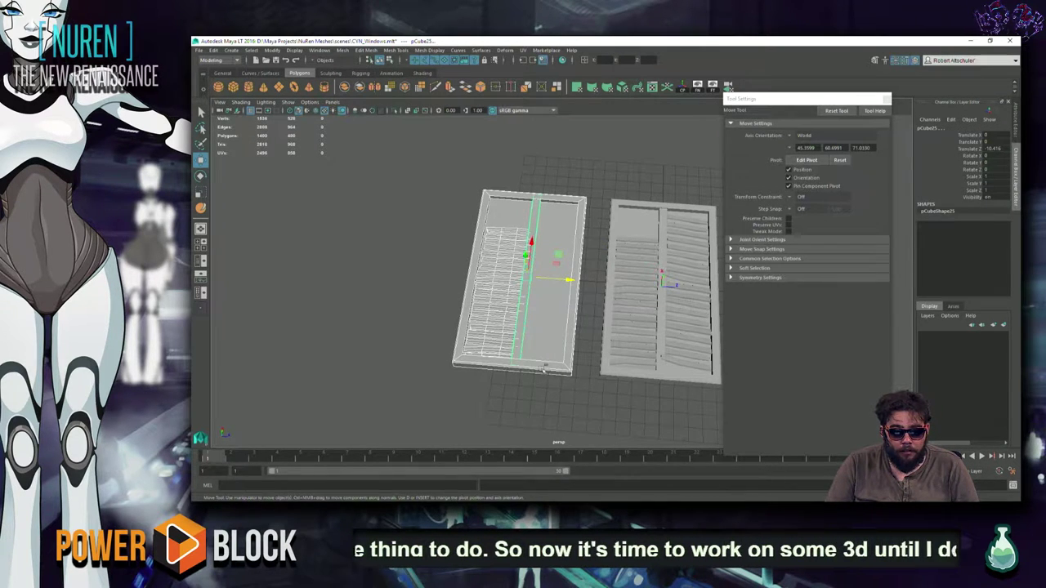
left_click(554, 359)
Step: Rotate a top louver on the left shutter to about -7° around its vertical axis
left_click_drag(490, 199, 429, 245)
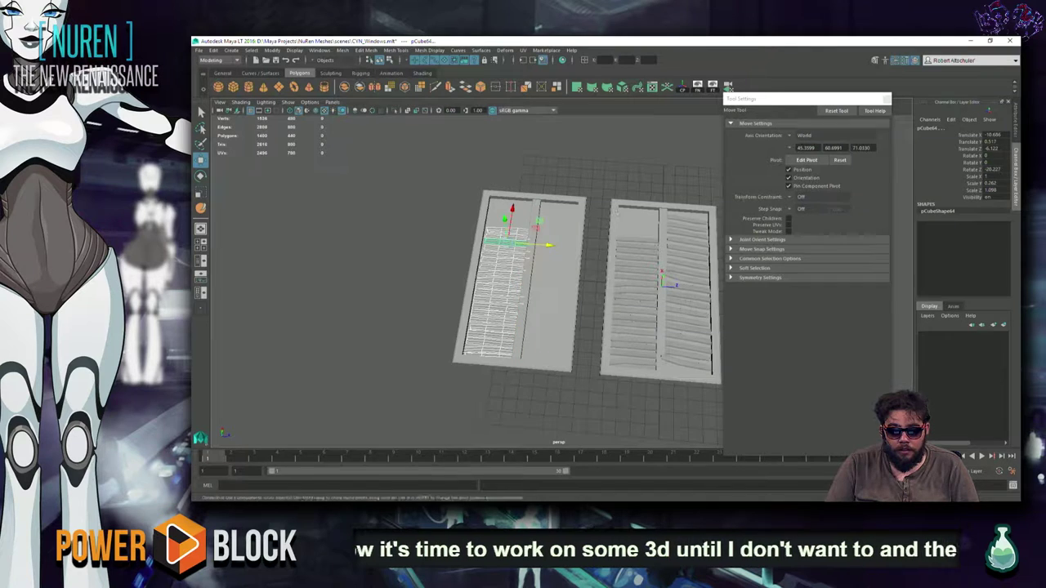
key("e")
left_click_drag(544, 242, 532, 263)
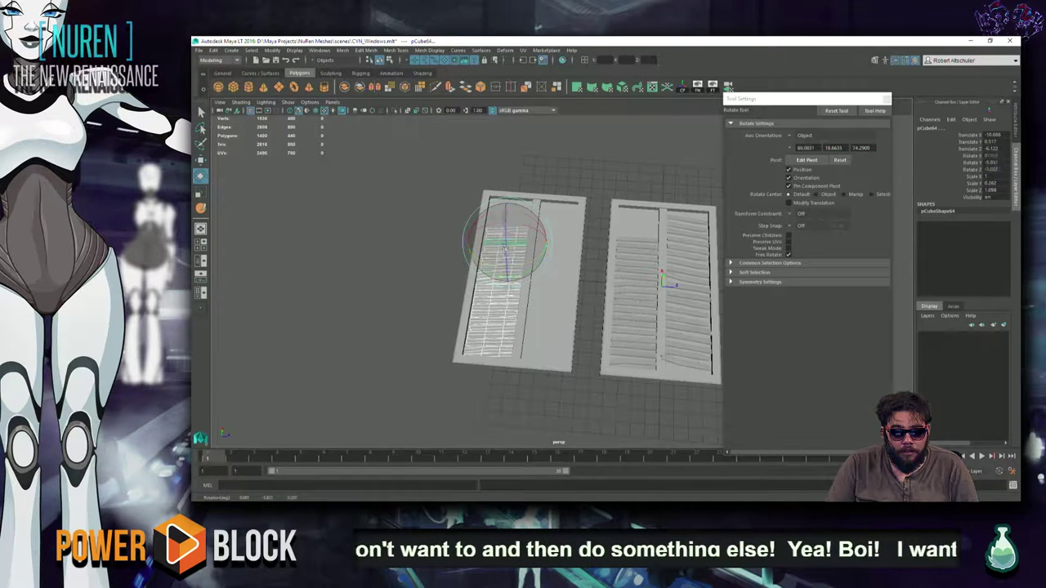
mouse_move(506, 237)
left_mouse_down()
mouse_move(492, 156)
mouse_move(511, 189)
mouse_move(424, 204)
mouse_move(417, 186)
mouse_move(463, 193)
left_mouse_up()
Step: Shift the slats' vertices with Move, then pull back to show both window meshes
key("w")
middle_click_drag(484, 325, 489, 326)
scroll(488, 326, "down", 3)
mouse_move(488, 326)
left_mouse_down("alt")
mouse_move(437, 340)
mouse_move(343, 338)
mouse_move(333, 351)
left_mouse_up("alt")
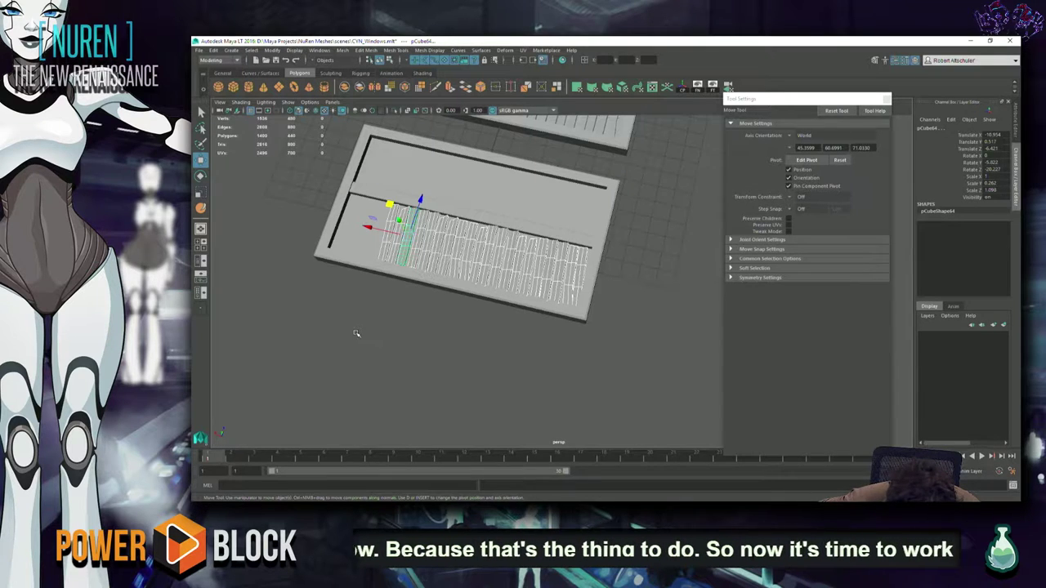
left_click_drag(355, 333, 259, 338, "alt")
left_click_drag(466, 285, 523, 270, "alt")
Step: Try sliding and further rotating the selected slats, undoing each trial change
mouse_move(531, 164)
left_mouse_down()
mouse_move(672, 272)
mouse_move(582, 270)
mouse_move(625, 266)
mouse_move(572, 245)
left_mouse_up()
key("ctrl+z")
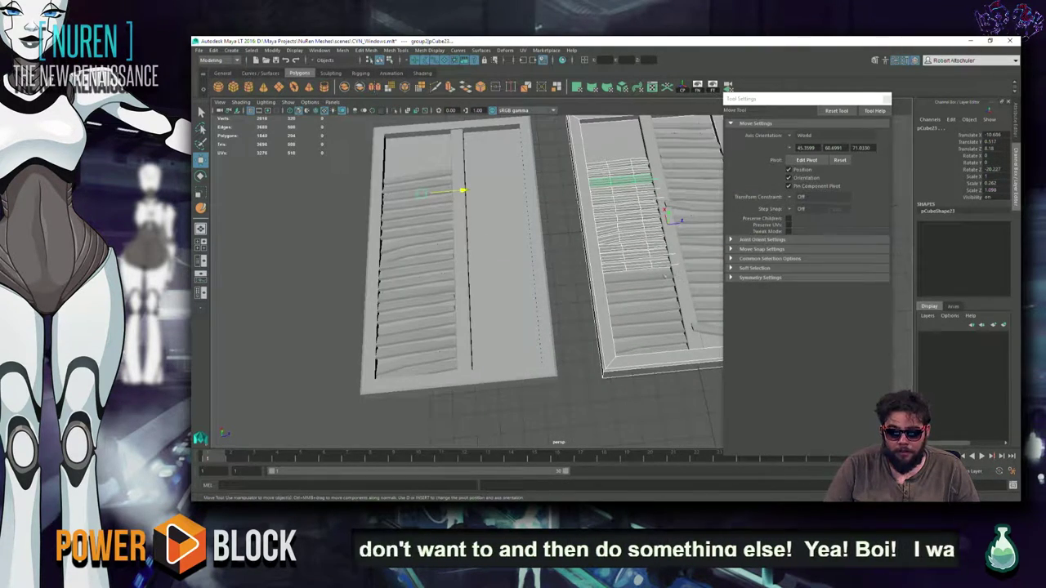
mouse_move(465, 192)
left_mouse_down()
mouse_move(614, 179)
mouse_move(598, 260)
left_mouse_up()
key("ctrl+z")
key("e")
mouse_move(527, 226)
left_mouse_down()
mouse_move(514, 231)
mouse_move(527, 221)
left_mouse_up()
key("ctrl+z")
left_click_drag(571, 269, 608, 221, "alt")
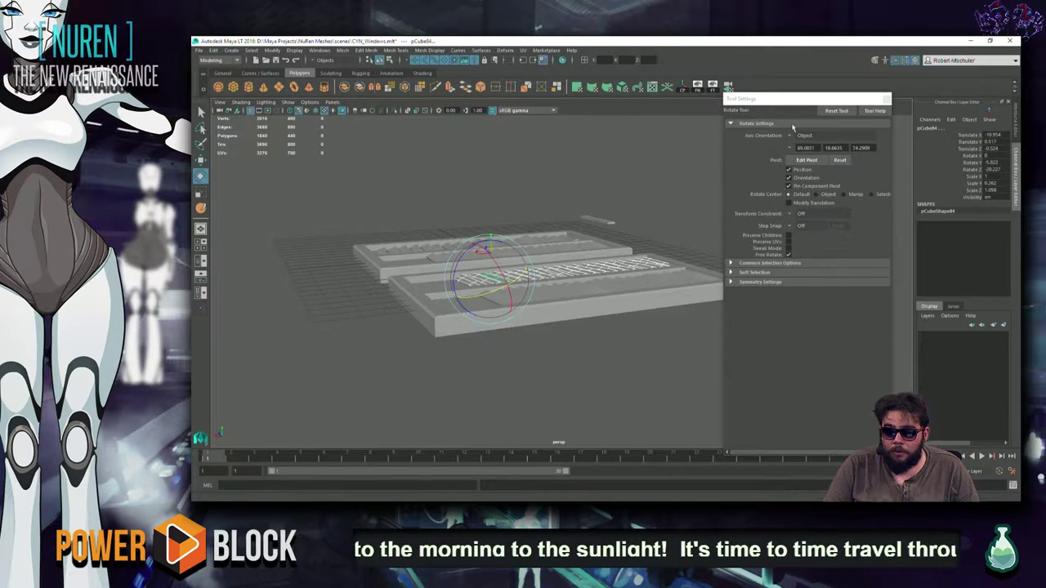
Step: Set the rotation Axis Orientation to World and tilt the selected slats
left_click(789, 136)
left_click(810, 145)
left_click(790, 135)
left_click(804, 147)
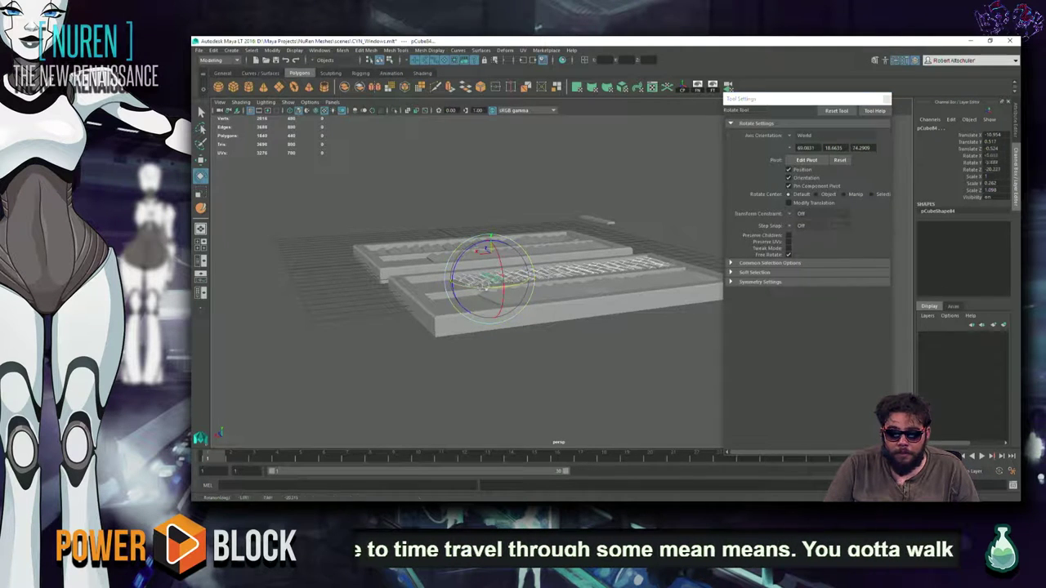
left_click_drag(486, 284, 476, 291)
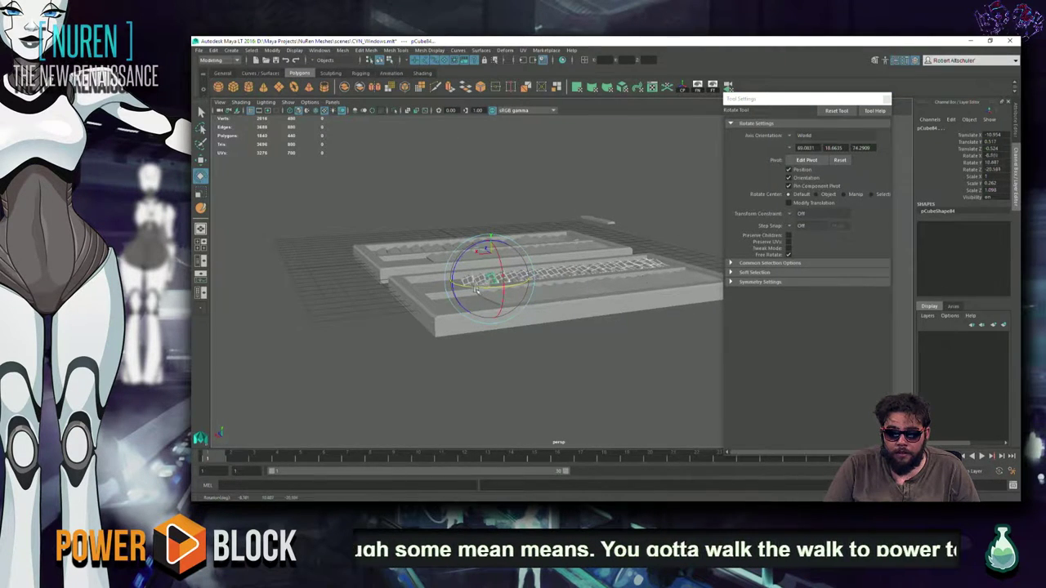
scroll(476, 291, "up", 5)
mouse_move(476, 291)
left_mouse_down("alt")
mouse_move(409, 382)
mouse_move(496, 312)
left_mouse_up("alt")
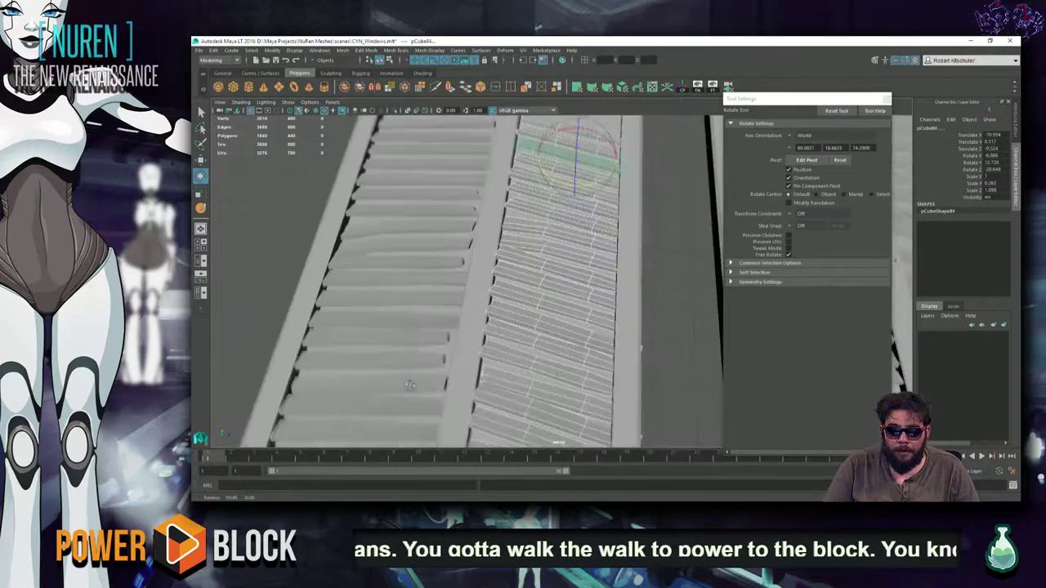
scroll(497, 312, "down", 2)
scroll(628, 270, "down", 3)
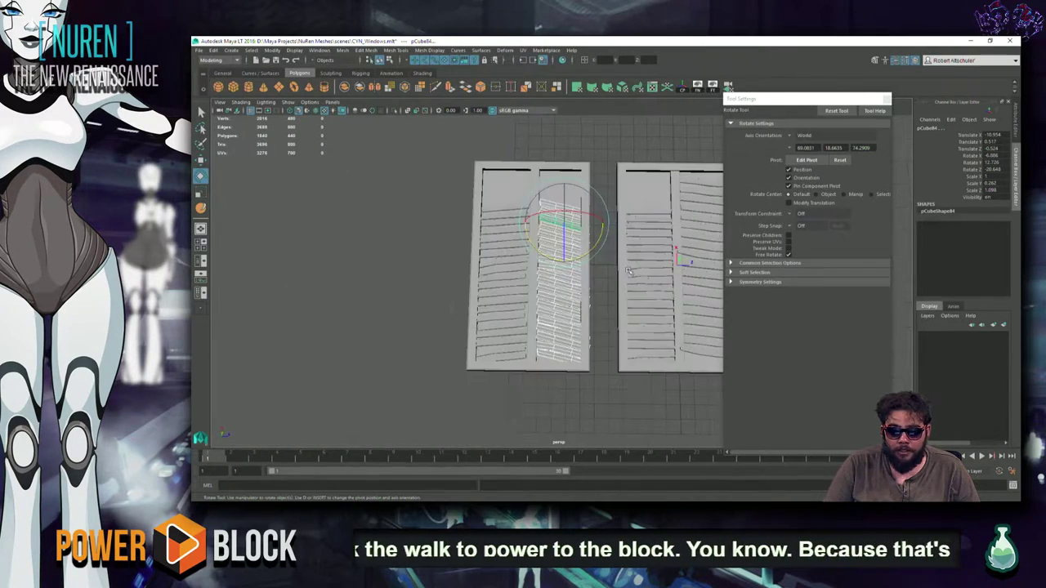
Step: Delete three unwanted slats from the left shutter
left_click(540, 391)
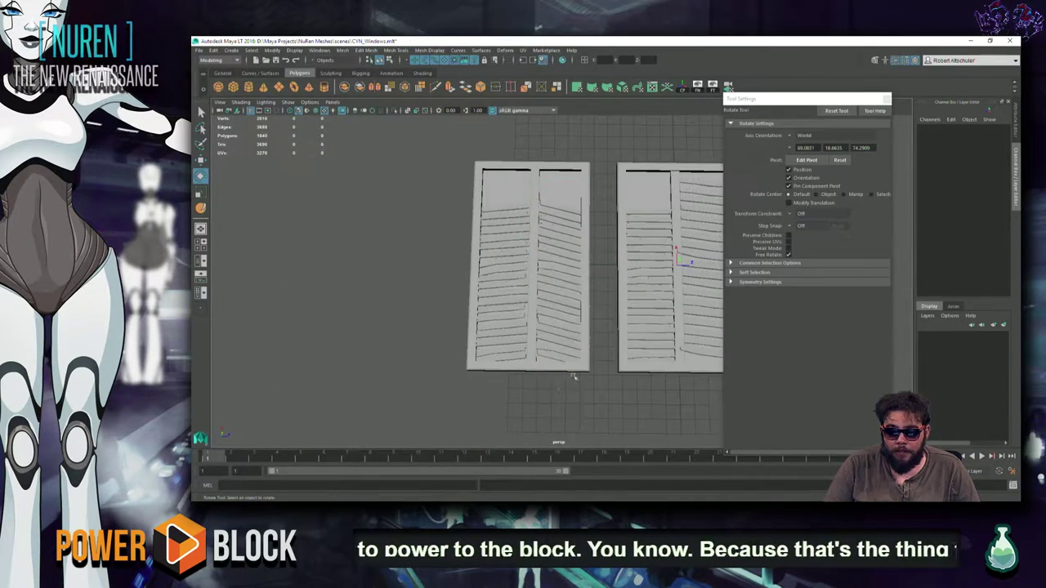
left_click(559, 212)
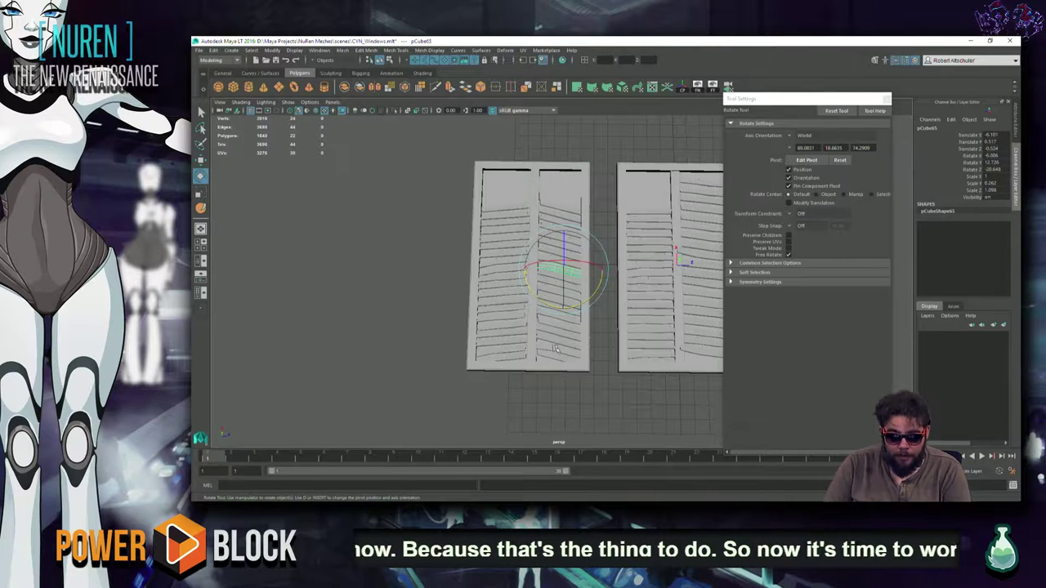
left_click(556, 381)
left_click(502, 228)
key("Delete")
left_click(495, 320)
key("Delete")
left_click(515, 339)
key("Delete")
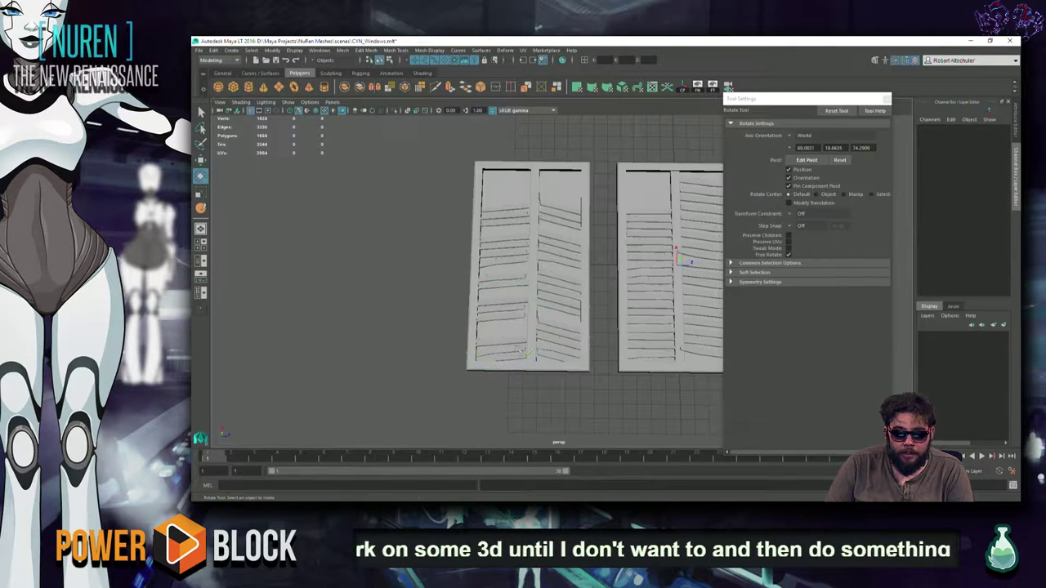
Step: Duplicate a left-shutter slat and raise the copy toward the shutter top
left_click(569, 211)
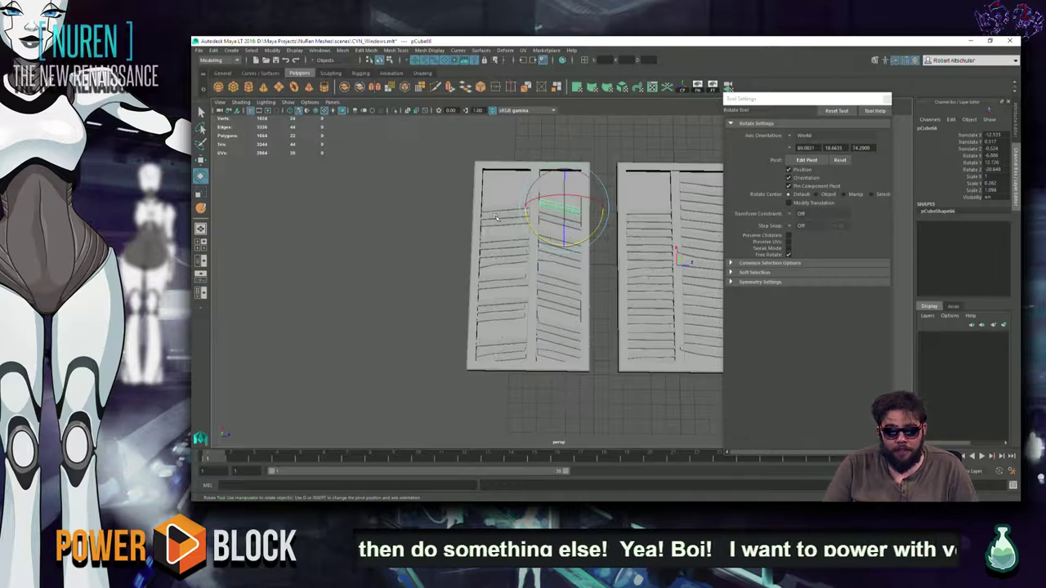
key("w")
key("ctrl+d")
middle_click_drag(556, 229, 562, 208)
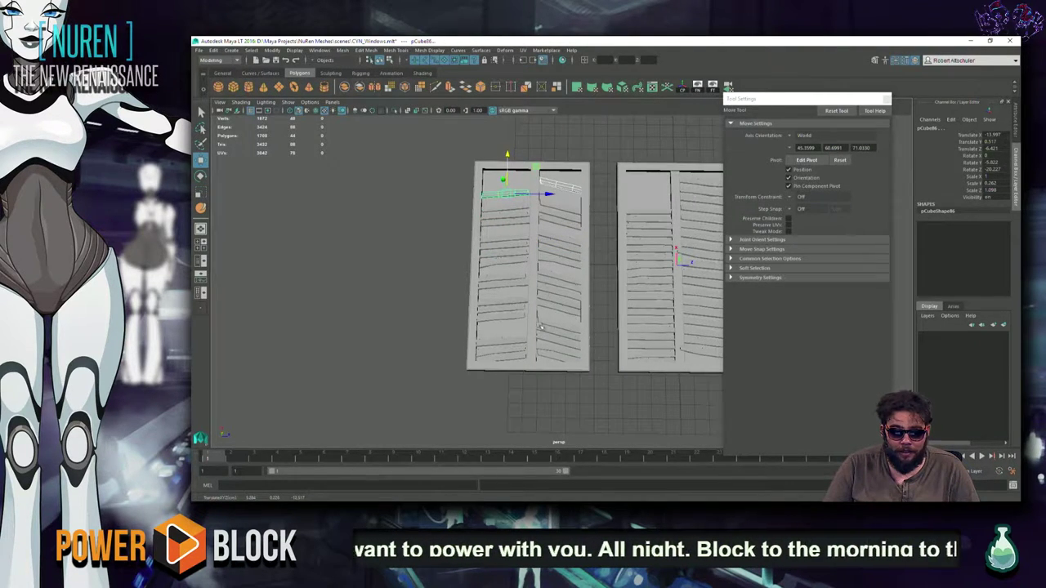
Step: Delete the bottom slat of the left shutter
left_click(542, 331)
left_click(519, 357)
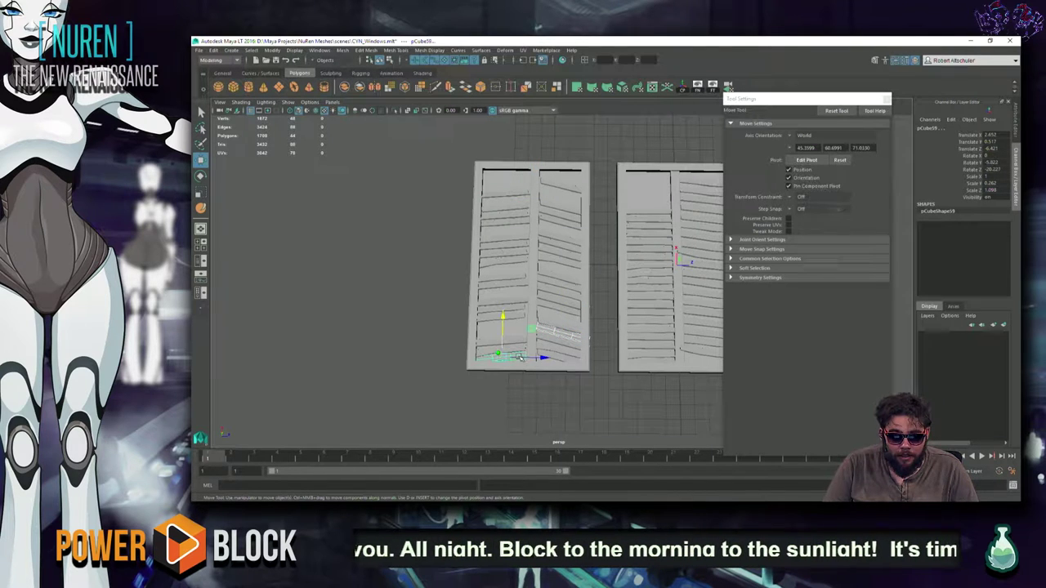
key("Delete")
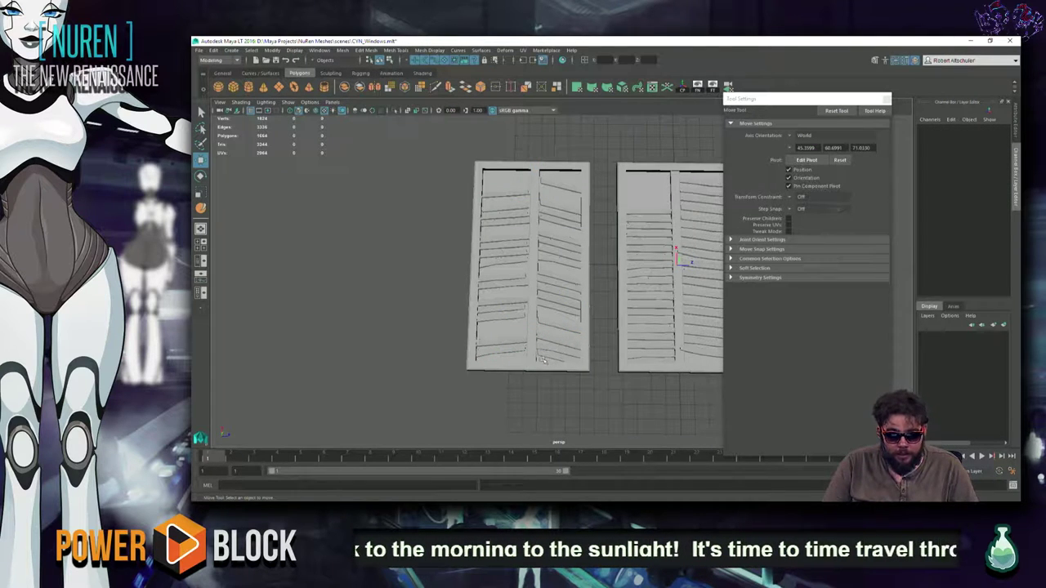
mouse_move(542, 359)
left_mouse_down("alt")
mouse_move(545, 250)
mouse_move(514, 318)
left_mouse_up("alt")
Step: Save the scene as CYN_Windows.mb with Ctrl+S
scroll(515, 318, "up", 3)
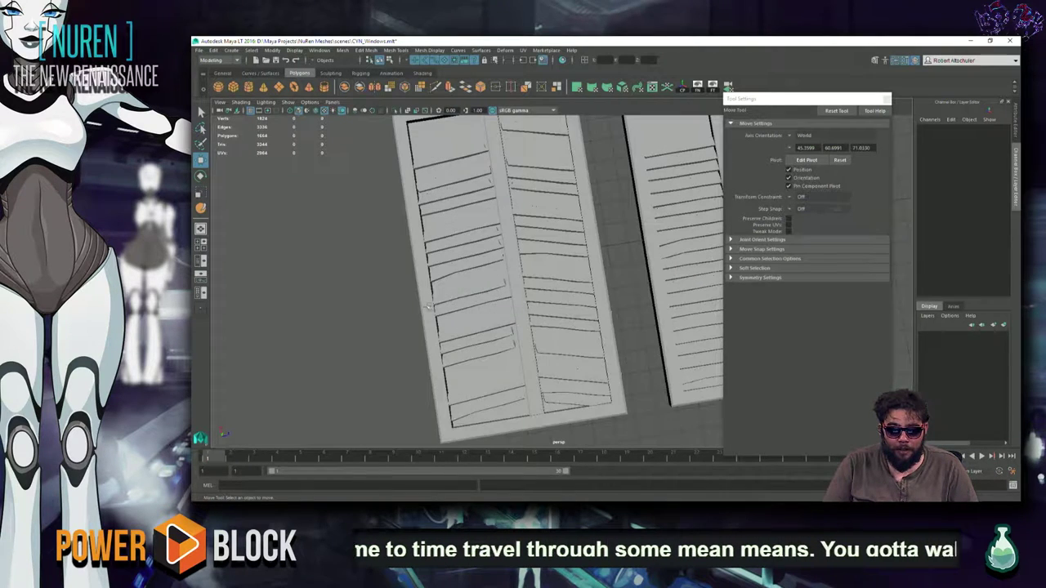
scroll(364, 254, "down", 2)
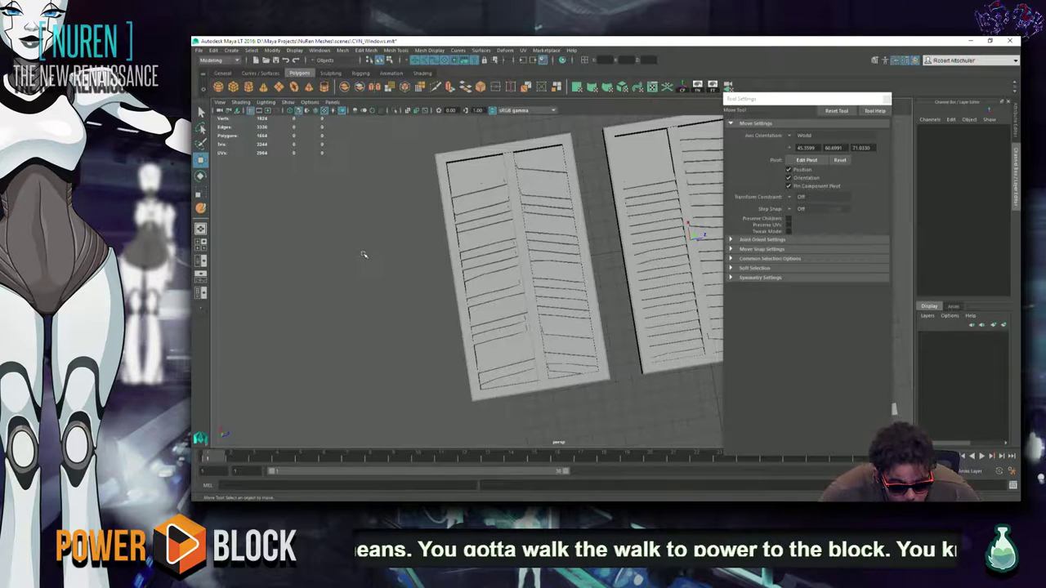
key("ctrl+s")
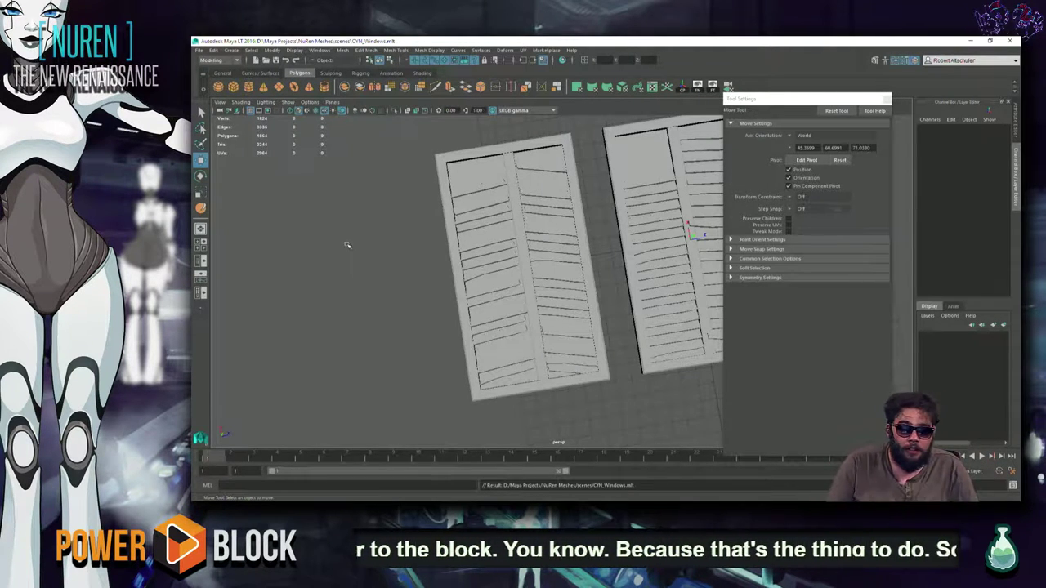
Step: Select a slat and the left shutter's centre stile, and inspect the slats from below
left_click(527, 239)
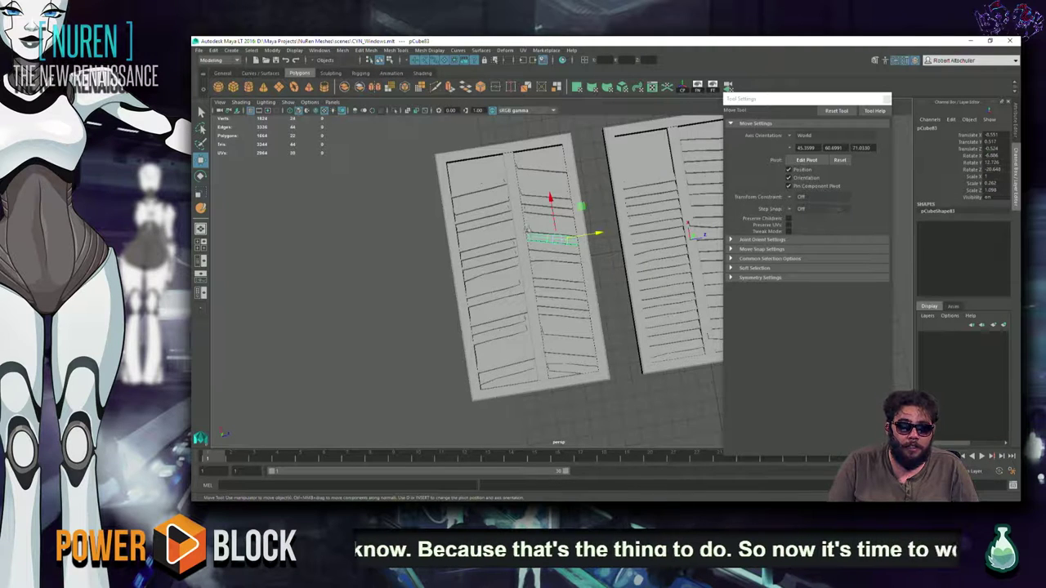
left_click(518, 217)
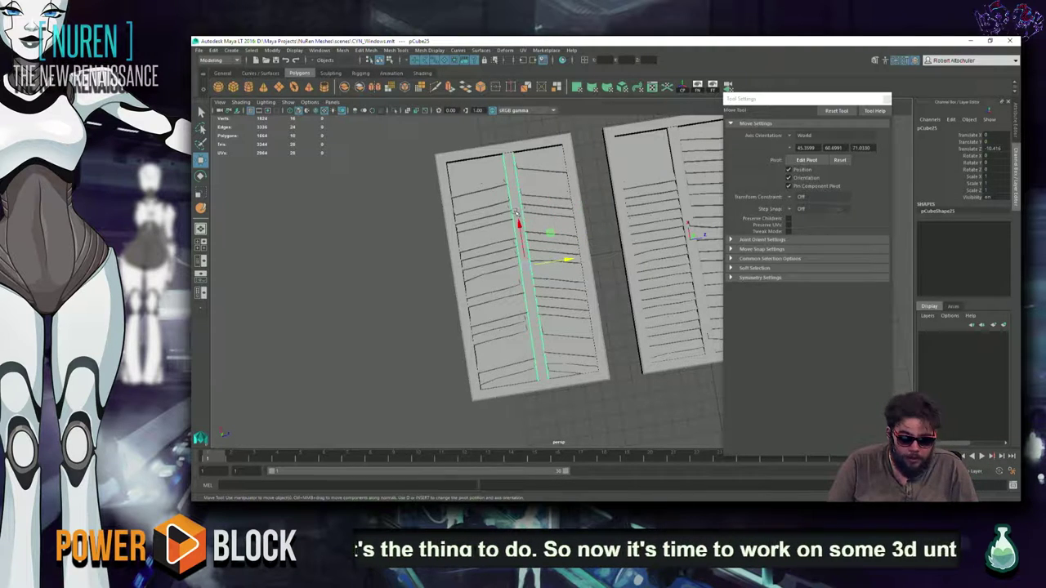
left_click_drag(486, 213, 523, 218, "alt")
scroll(531, 219, "up", 3)
scroll(540, 220, "up", 3)
scroll(549, 221, "up", 3)
scroll(549, 221, "down", 3)
scroll(548, 216, "down", 3)
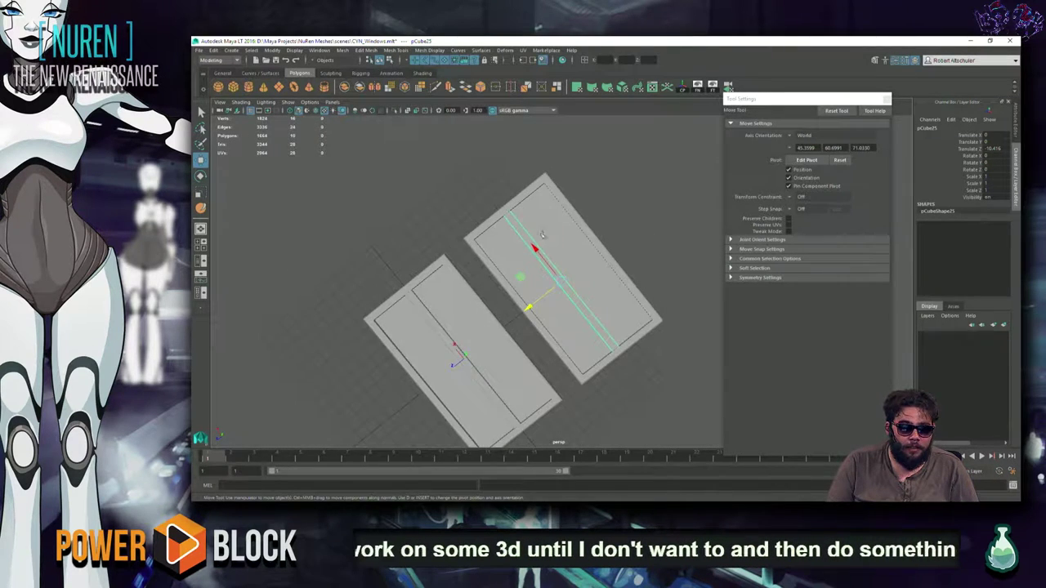
left_click_drag(548, 210, 546, 205, "alt")
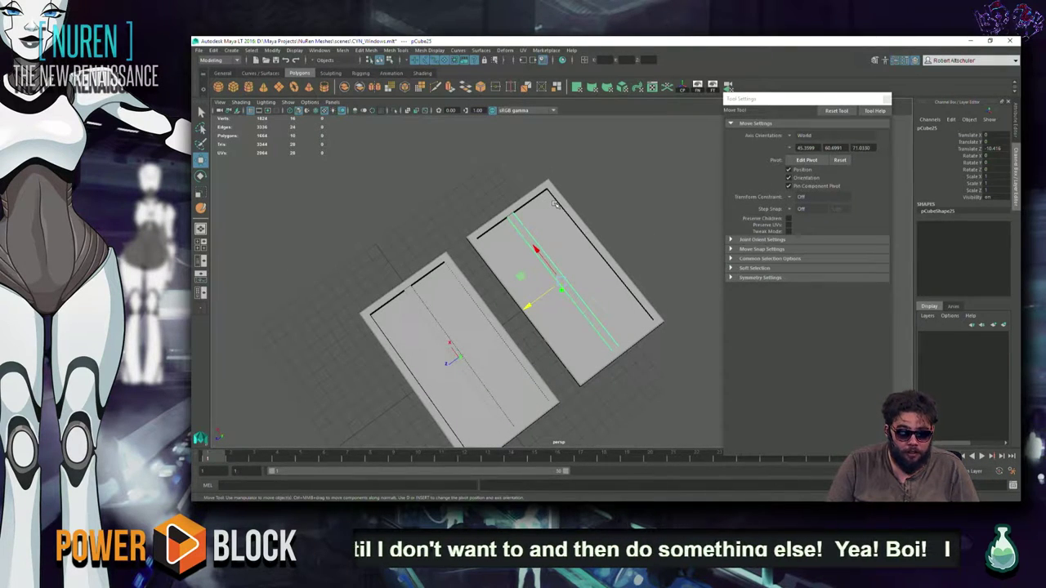
scroll(554, 204, "up", 3)
mouse_move(554, 204)
left_mouse_down("alt")
mouse_move(483, 194)
mouse_move(519, 215)
left_mouse_up("alt")
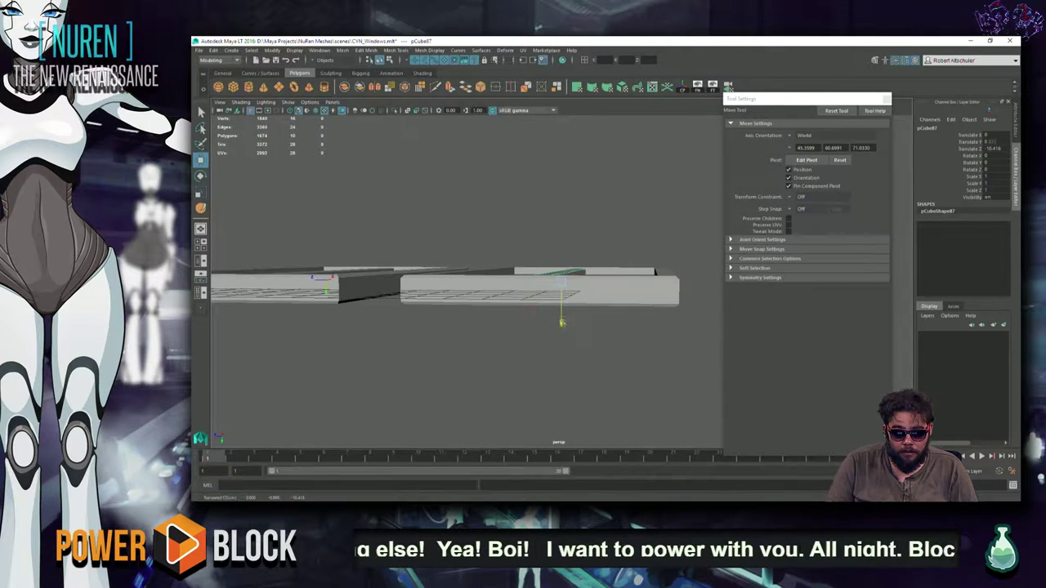
Step: Turn the selected bar 90° so it lies across the base
key("e")
mouse_move(563, 323)
left_mouse_down("alt")
mouse_move(560, 304)
mouse_move(571, 314)
left_mouse_up("alt")
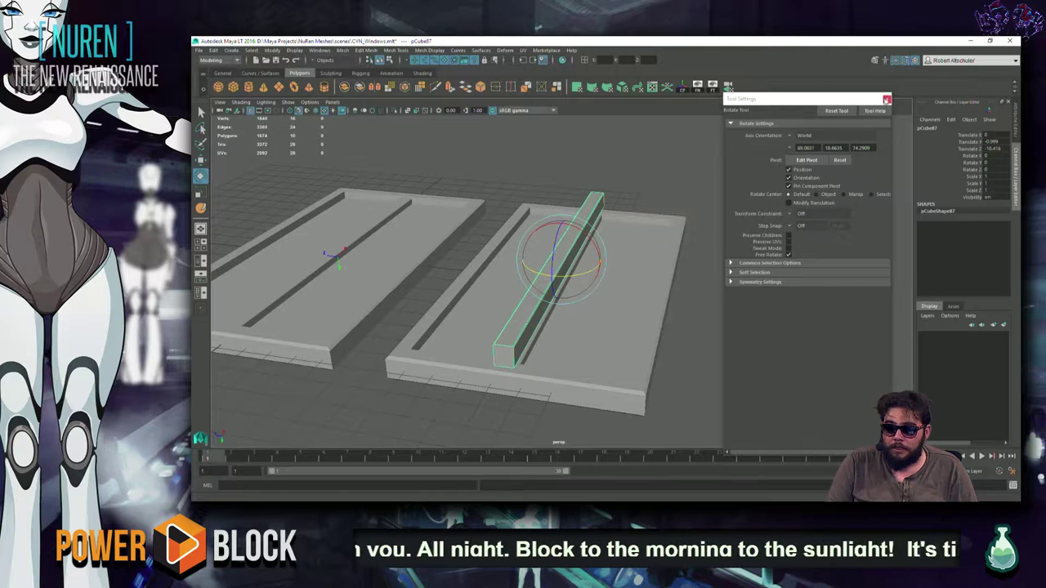
left_click(886, 99)
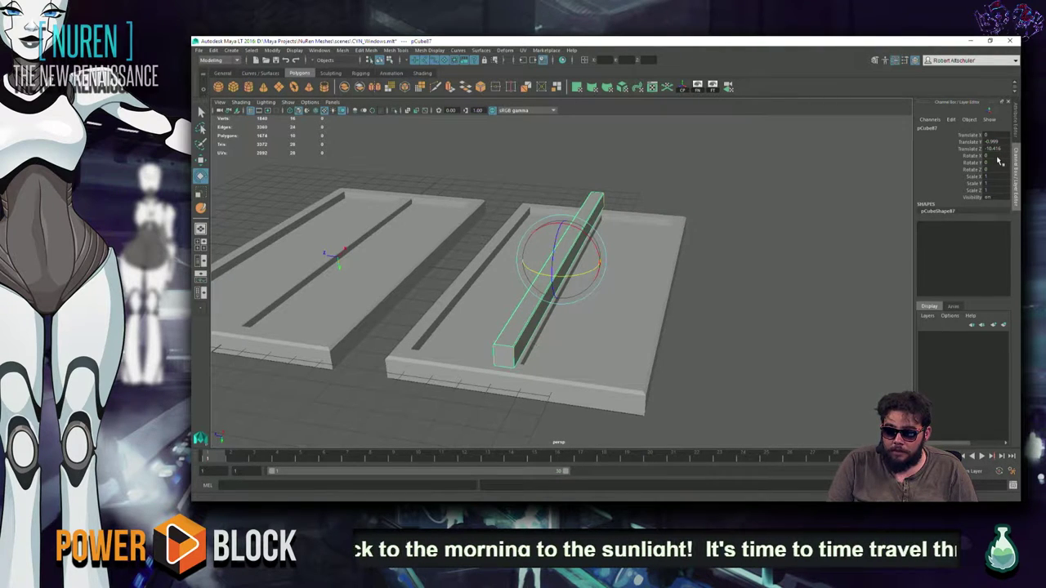
key("w")
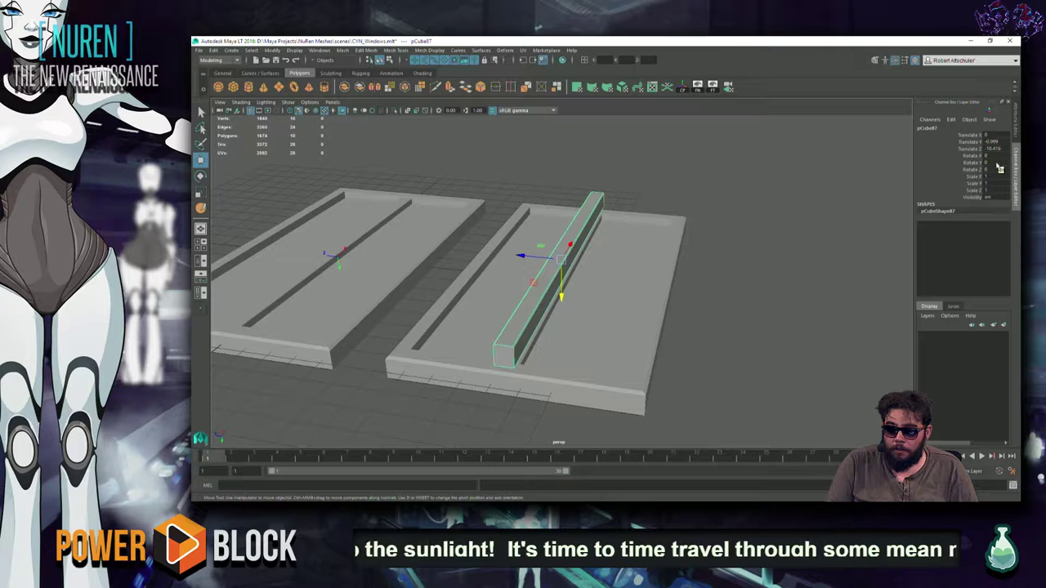
key("e")
key("r")
key("w")
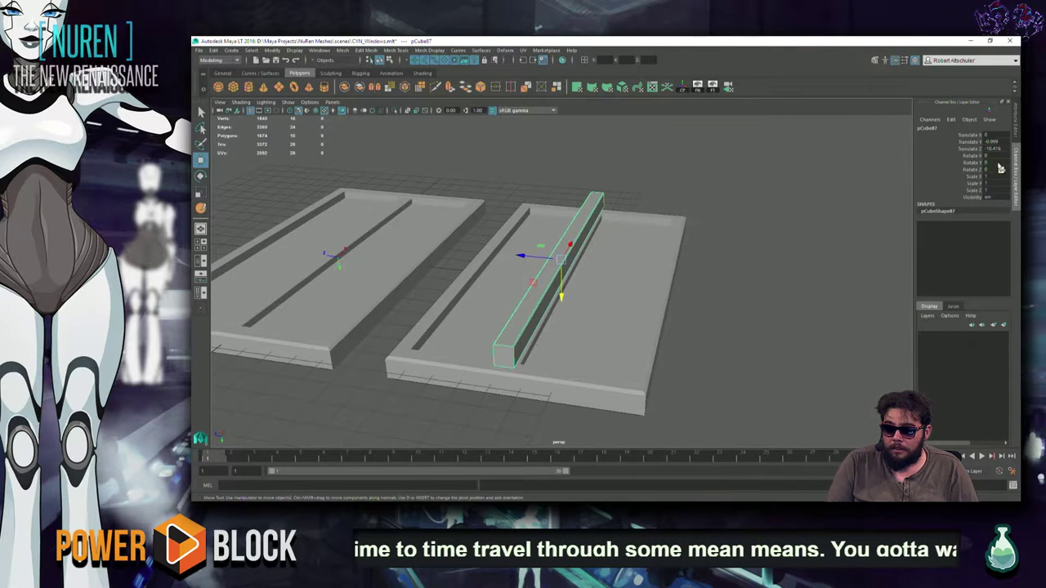
type("90")
key("Return")
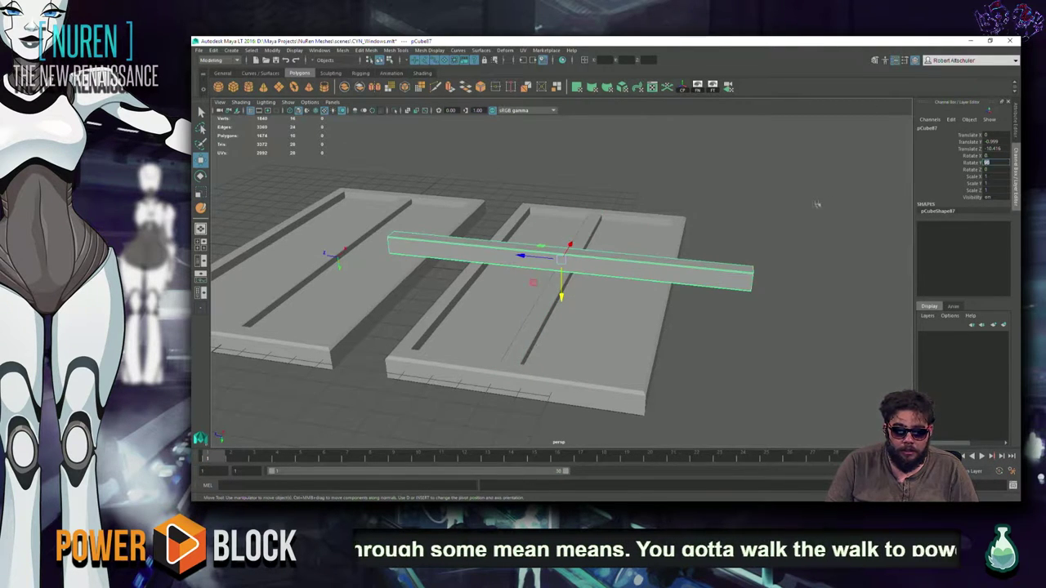
Step: Scale the crossbar down along X to shorten it
left_click(683, 288)
left_click(709, 280)
key("r")
mouse_move(718, 336)
left_mouse_down("alt")
mouse_move(710, 187)
mouse_move(572, 310)
left_mouse_up("alt")
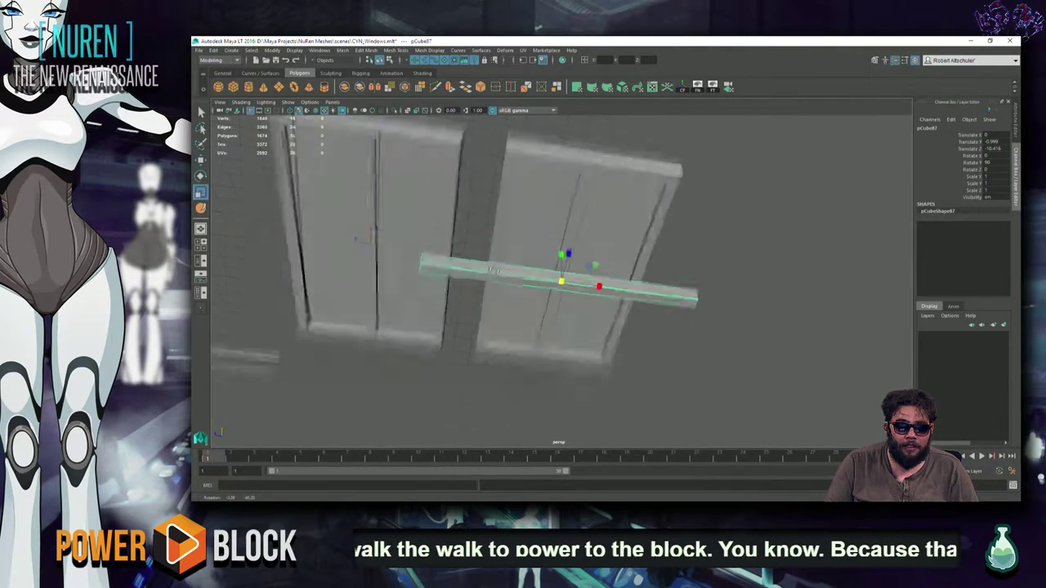
scroll(653, 254, "up", 1)
scroll(653, 253, "up", 1)
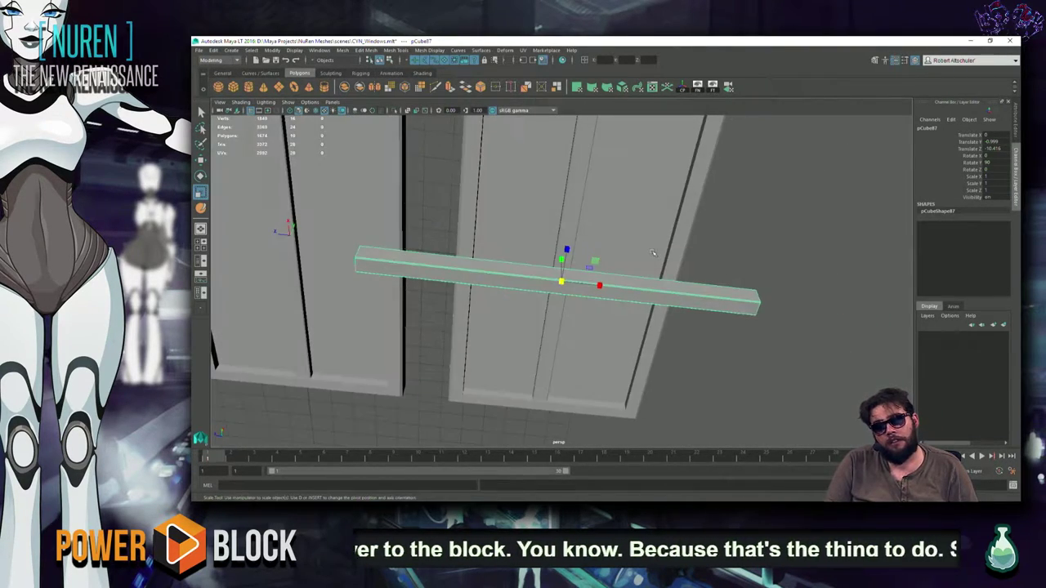
mouse_move(629, 254)
middle_mouse_down()
mouse_move(588, 255)
mouse_move(608, 255)
middle_mouse_up()
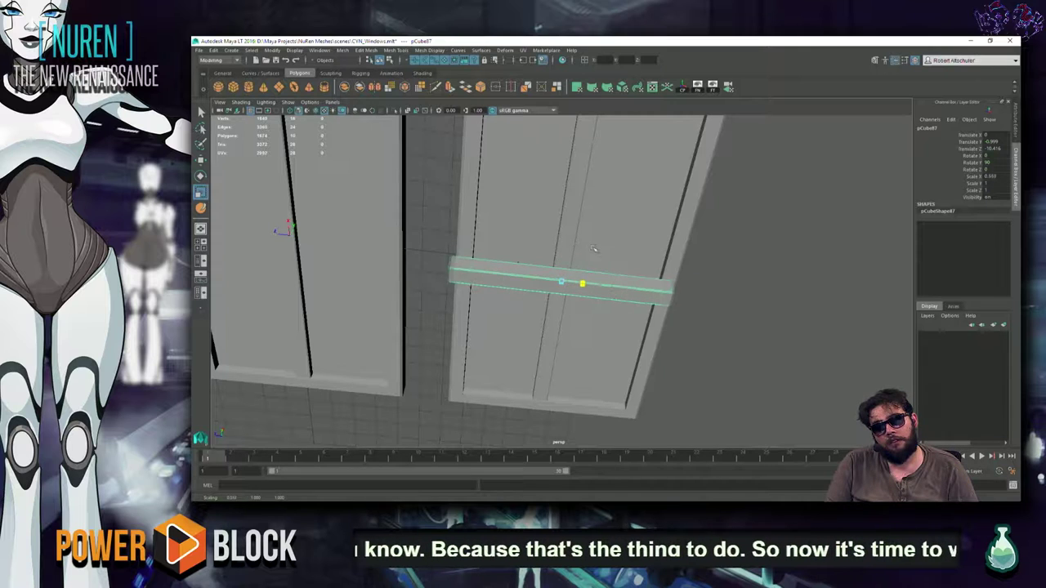
mouse_move(609, 255)
left_mouse_down("alt")
mouse_move(609, 229)
mouse_move(559, 268)
left_mouse_up("alt")
mouse_move(534, 315)
left_mouse_down("alt")
mouse_move(471, 225)
mouse_move(601, 304)
mouse_move(562, 347)
mouse_move(562, 368)
mouse_move(654, 321)
left_mouse_up("alt")
Step: Move the crossbar onto the right panel and stretch it slightly wider
key("w")
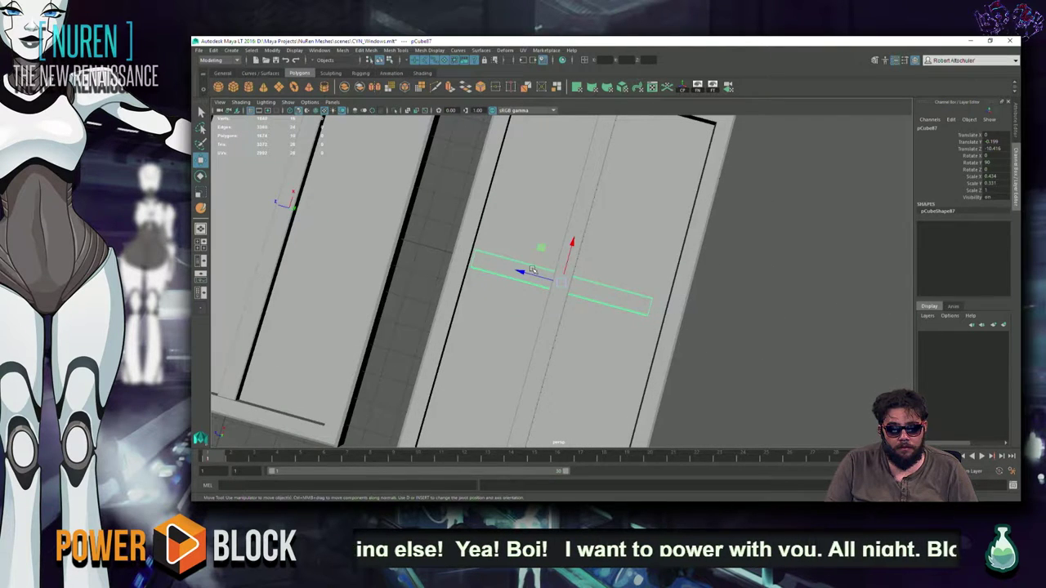
left_click_drag(521, 274, 531, 278)
key("r")
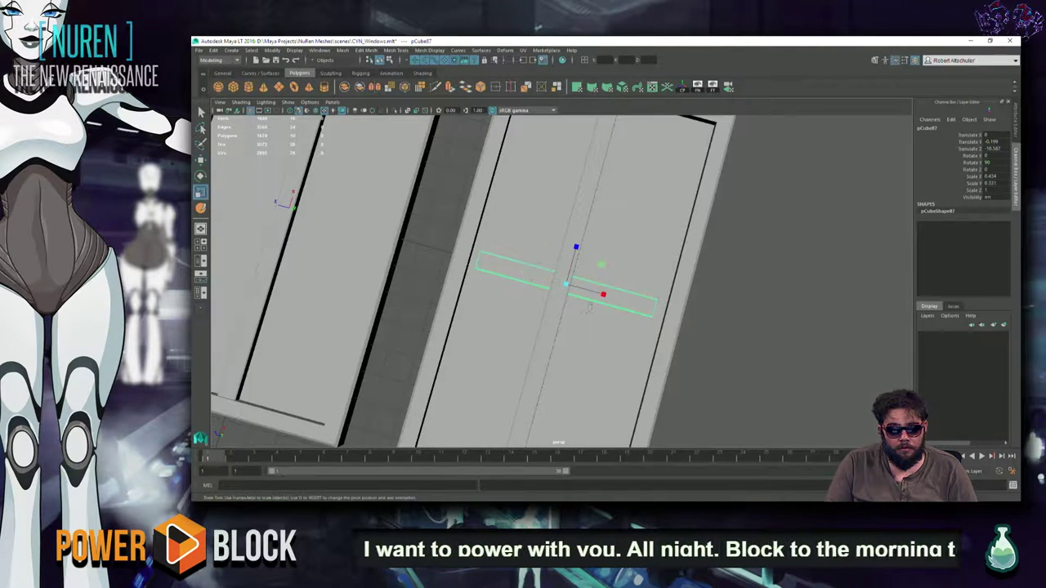
left_click_drag(602, 296, 605, 299)
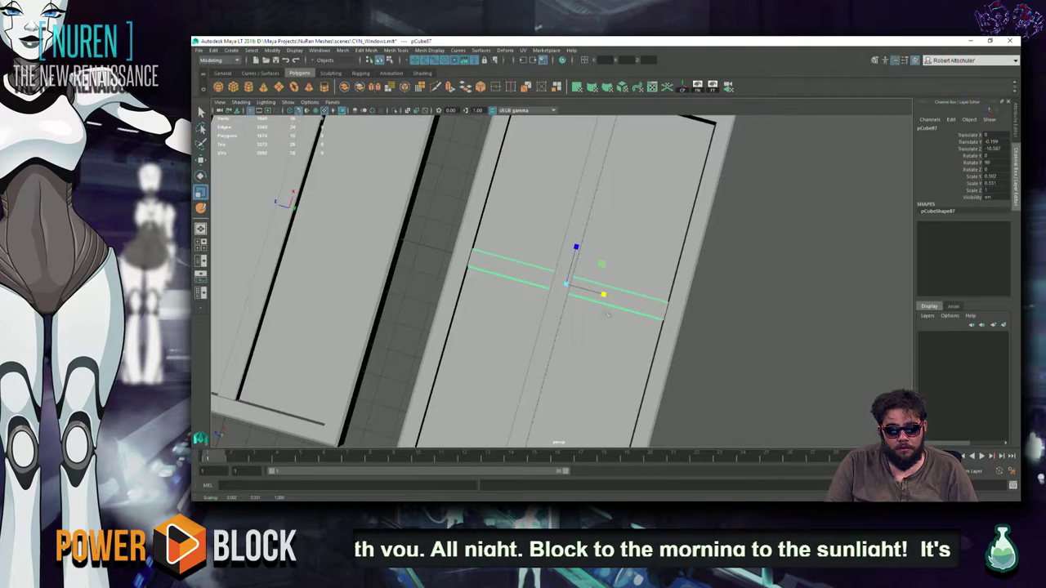
scroll(607, 305, "down", 5)
Step: Slide the right panel's vertical bar, pCube25, sideways along X
left_click(696, 272)
left_click(574, 222)
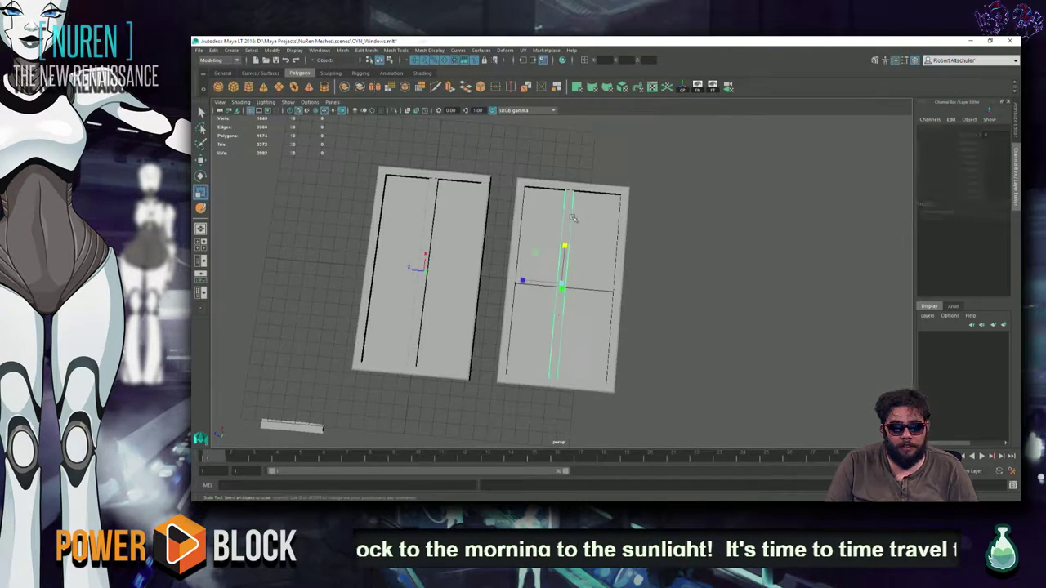
key("w")
left_click_drag(525, 279, 520, 281)
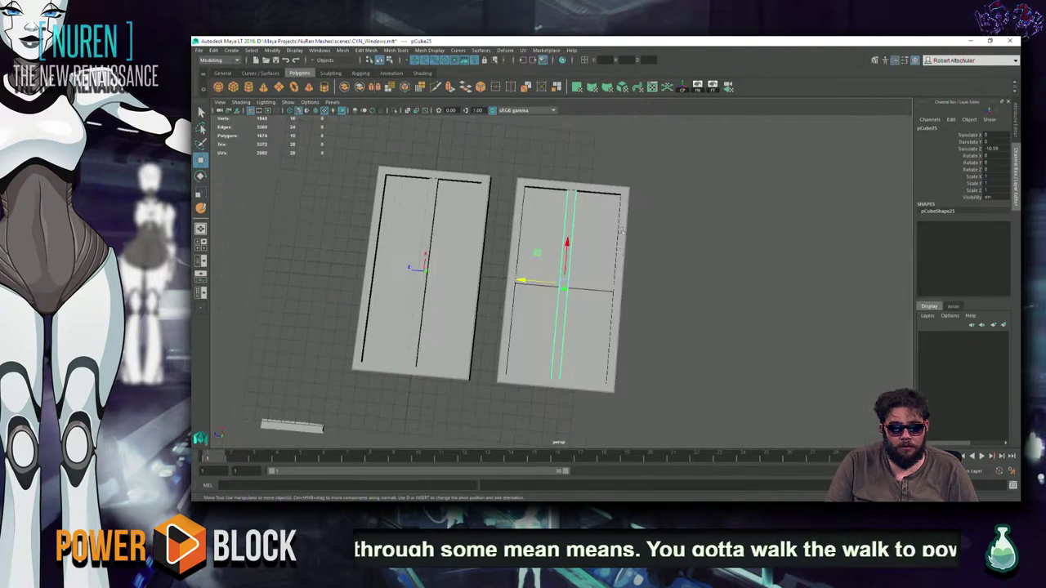
key("space")
key("space")
mouse_move(648, 229)
left_mouse_down("alt")
mouse_move(483, 375)
mouse_move(572, 245)
mouse_move(787, 294)
mouse_move(777, 299)
mouse_move(738, 267)
left_mouse_up("alt")
Step: Delete the small stray block pCube16 below the window panels
scroll(572, 245, "down", 5)
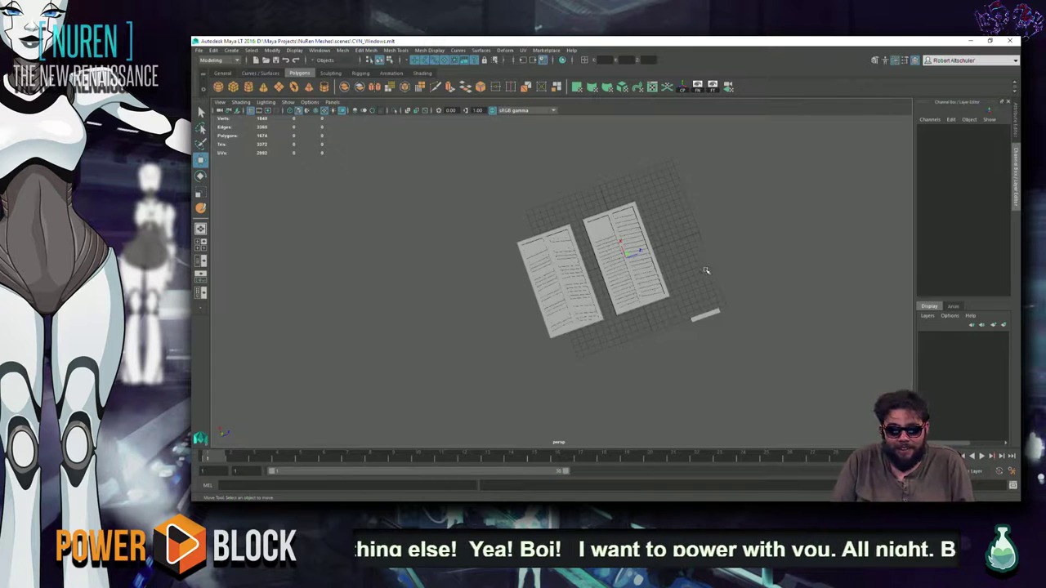
left_click_drag(707, 254, 625, 189, "alt")
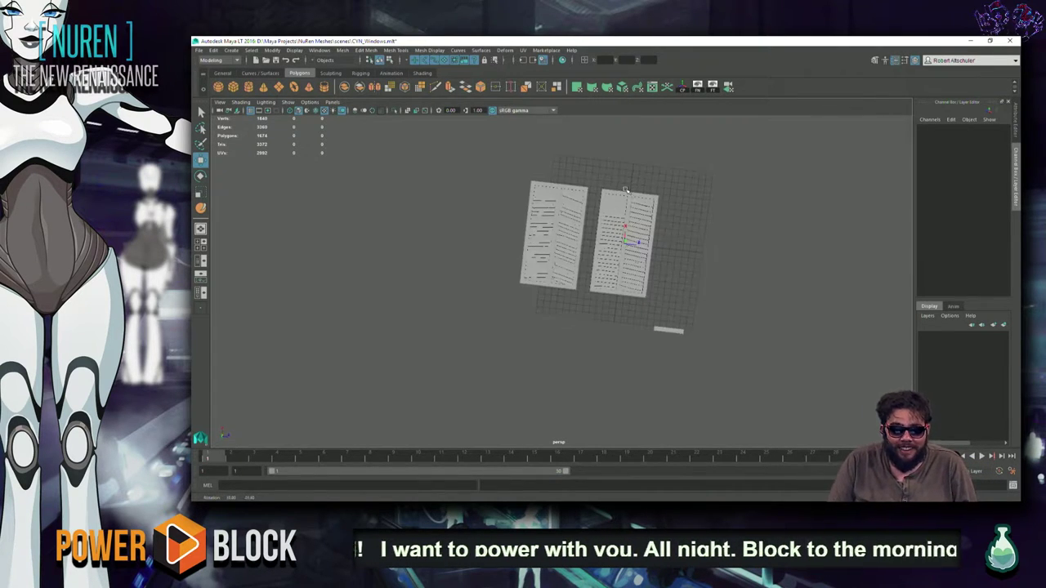
left_click(659, 329)
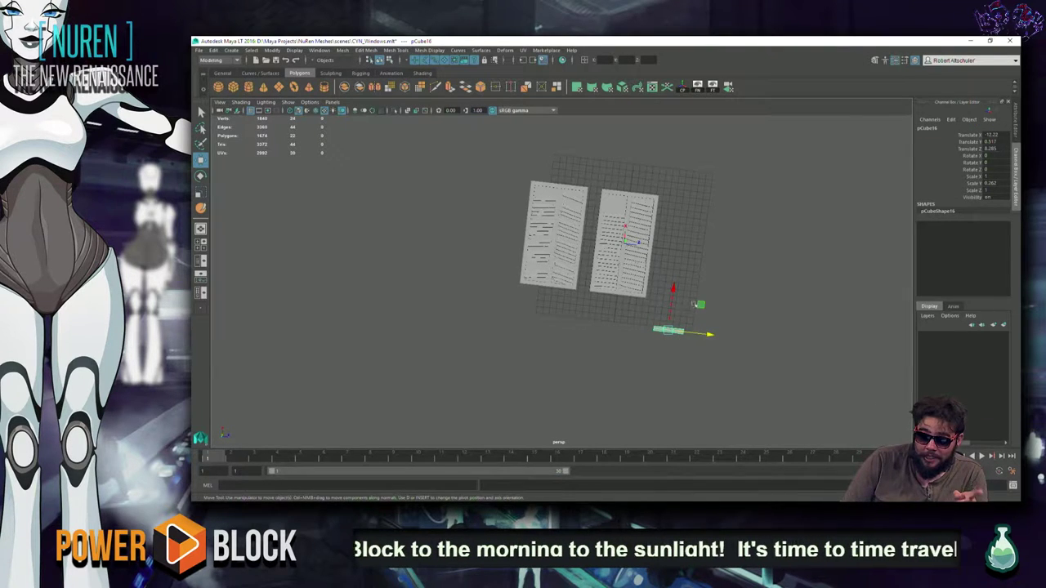
mouse_move(701, 305)
left_mouse_down()
mouse_move(637, 168)
mouse_move(659, 179)
mouse_move(663, 214)
mouse_move(721, 202)
left_mouse_up()
key("Delete")
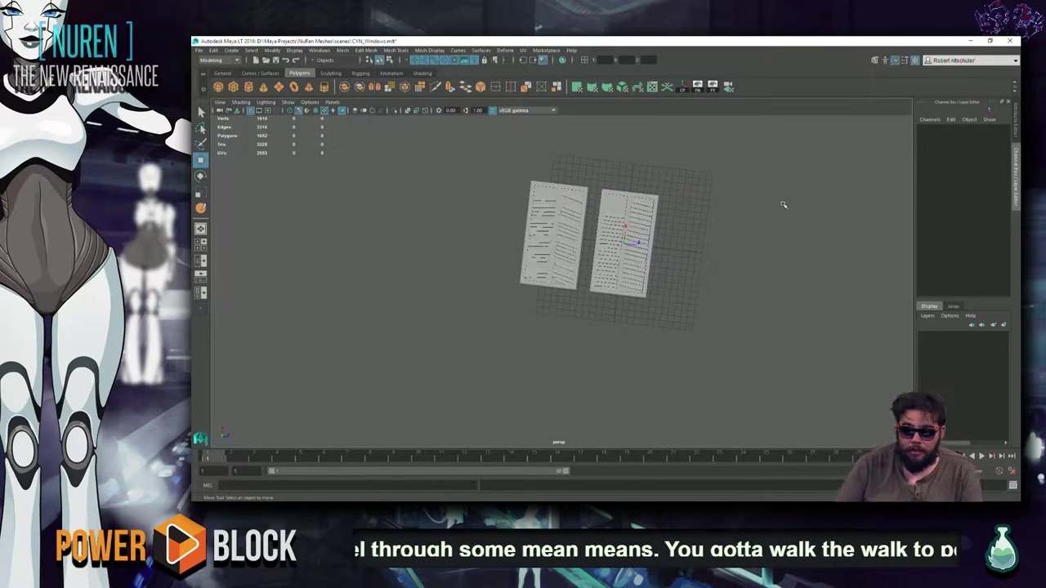
Step: Frame the left window panel with F and save the CYN_Windows scene
key("space")
key("space")
key("space")
mouse_move(708, 203)
left_mouse_down("alt")
mouse_move(471, 250)
mouse_move(436, 409)
mouse_move(432, 374)
mouse_move(702, 340)
mouse_move(872, 348)
mouse_move(653, 372)
left_mouse_up("alt")
scroll(653, 335, "up", 3)
key("f")
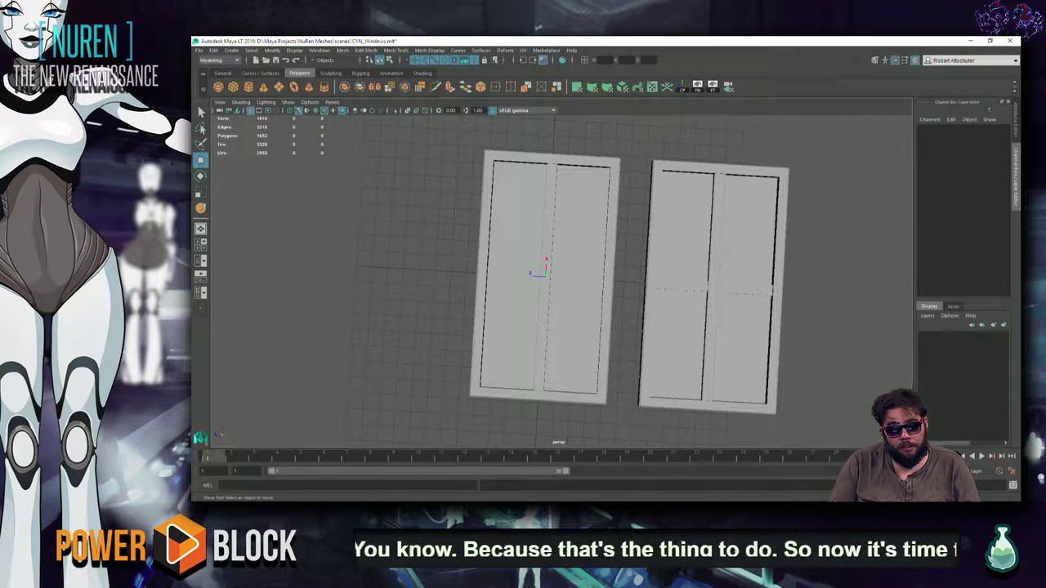
key("ctrl+s")
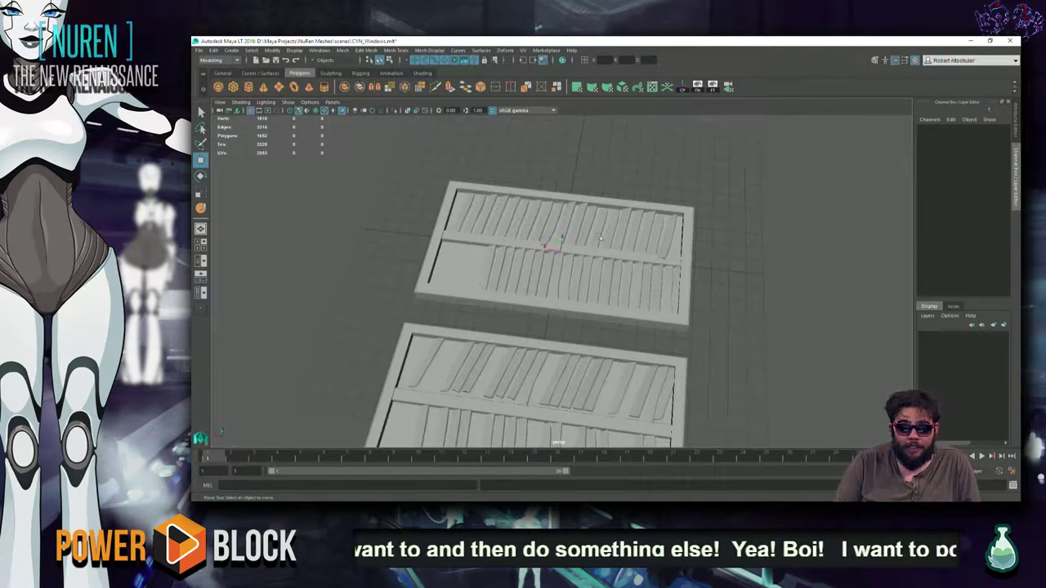
middle_click_drag(599, 238, 714, 107, "alt")
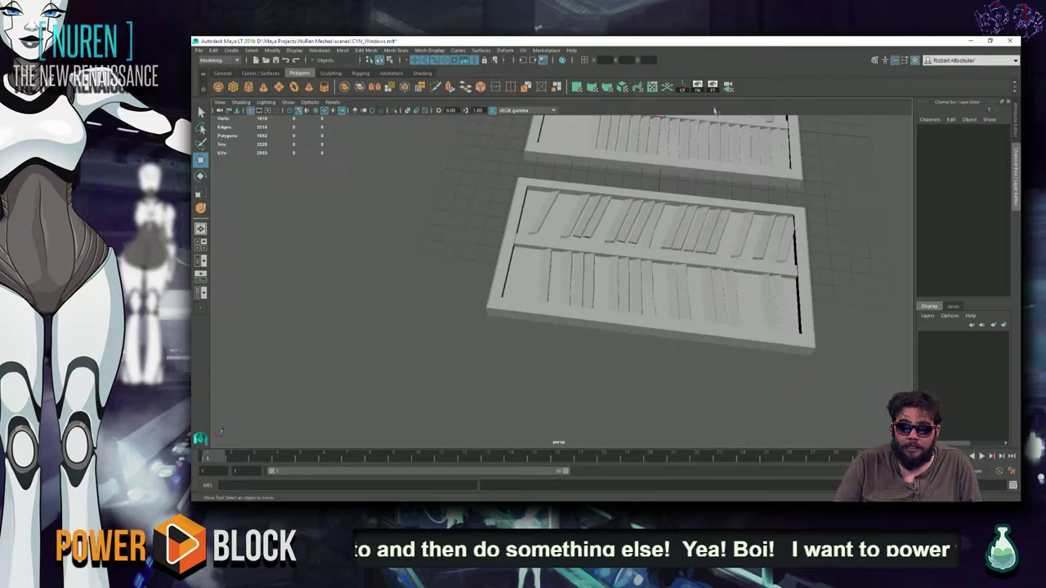
Step: Select some of the left window's louvers and slide them along X
left_click_drag(646, 167, 631, 244, "alt")
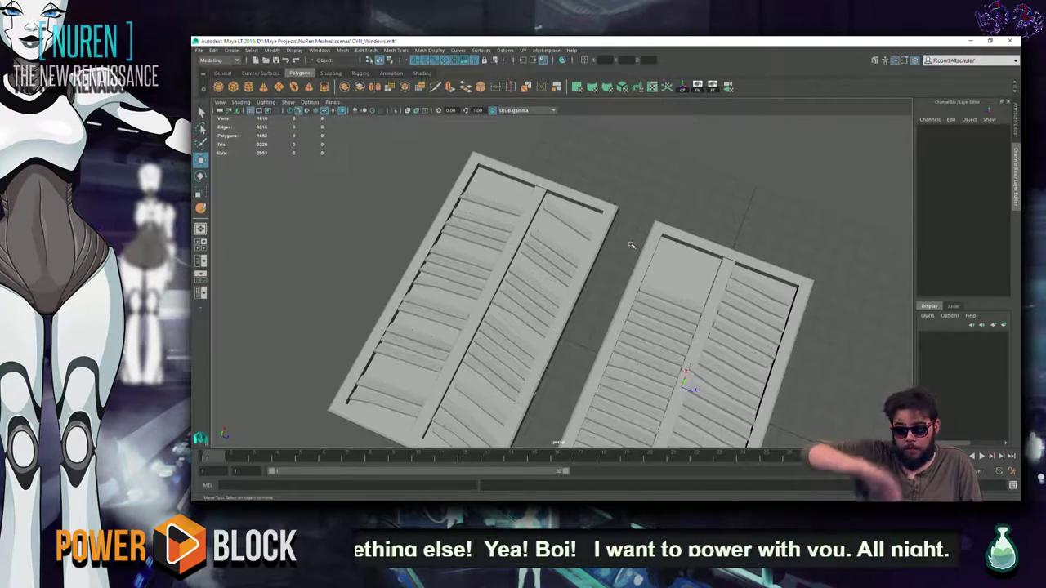
left_click_drag(631, 244, 527, 256, "alt")
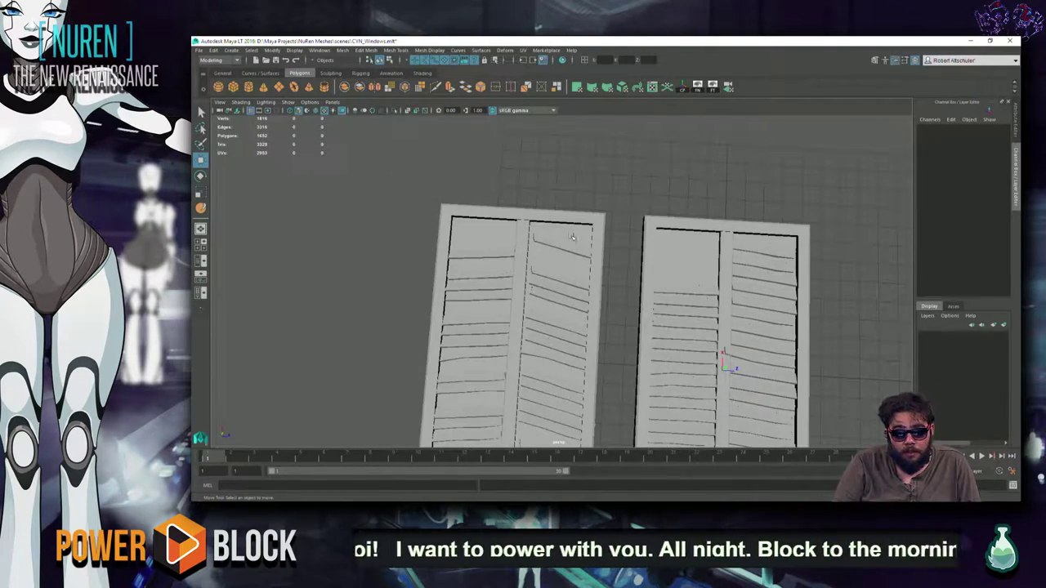
scroll(574, 211, "down", 3)
left_click(555, 420)
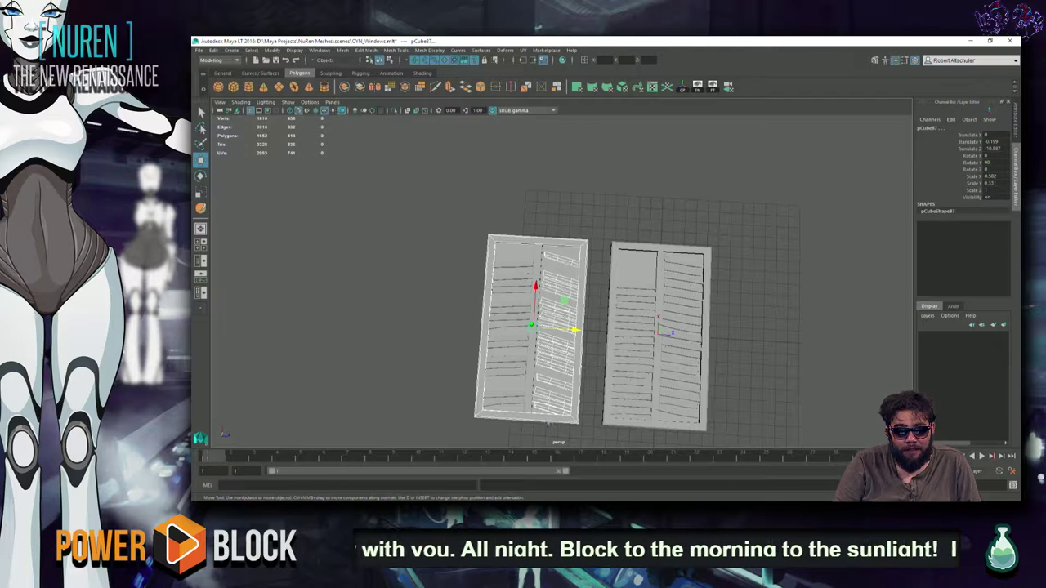
left_click_drag(494, 200, 482, 259)
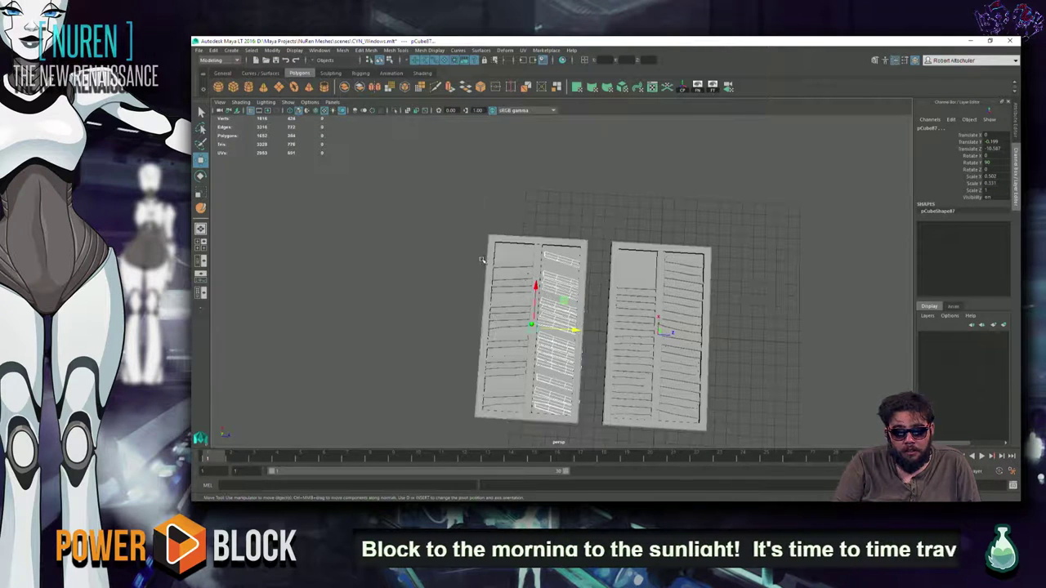
middle_click_drag(593, 300, 656, 313)
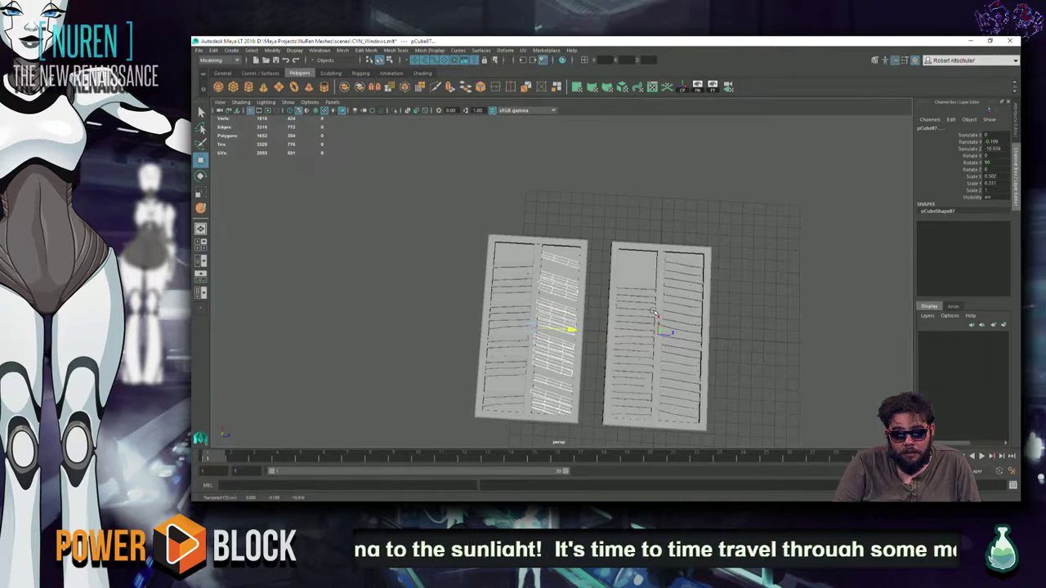
Step: Select the right window and choose File > Export Selection
left_click_drag(656, 312, 666, 227, "alt")
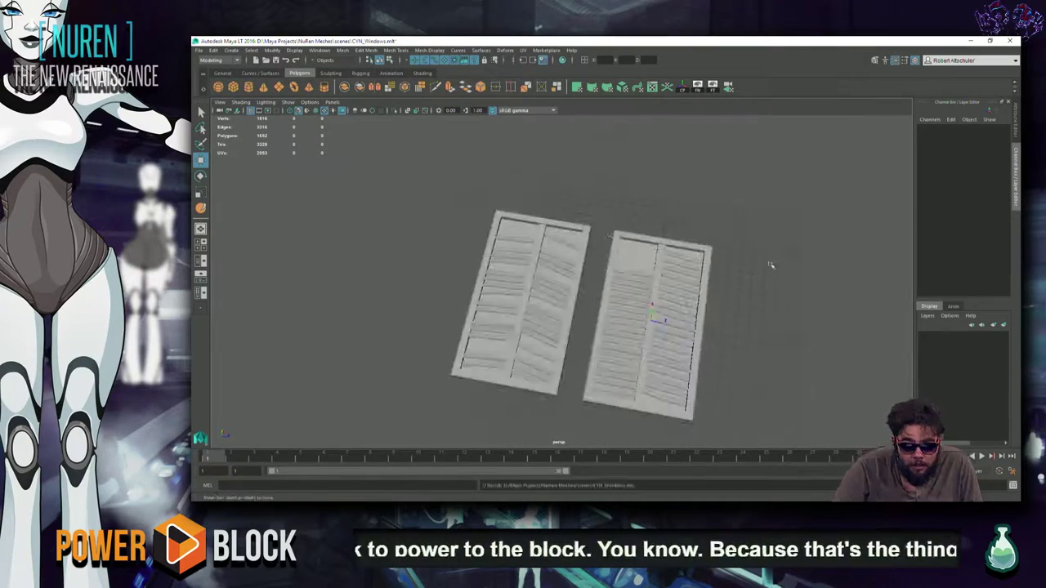
left_click(608, 245)
left_click_drag(608, 246, 444, 192, "alt")
scroll(555, 326, "up", 5)
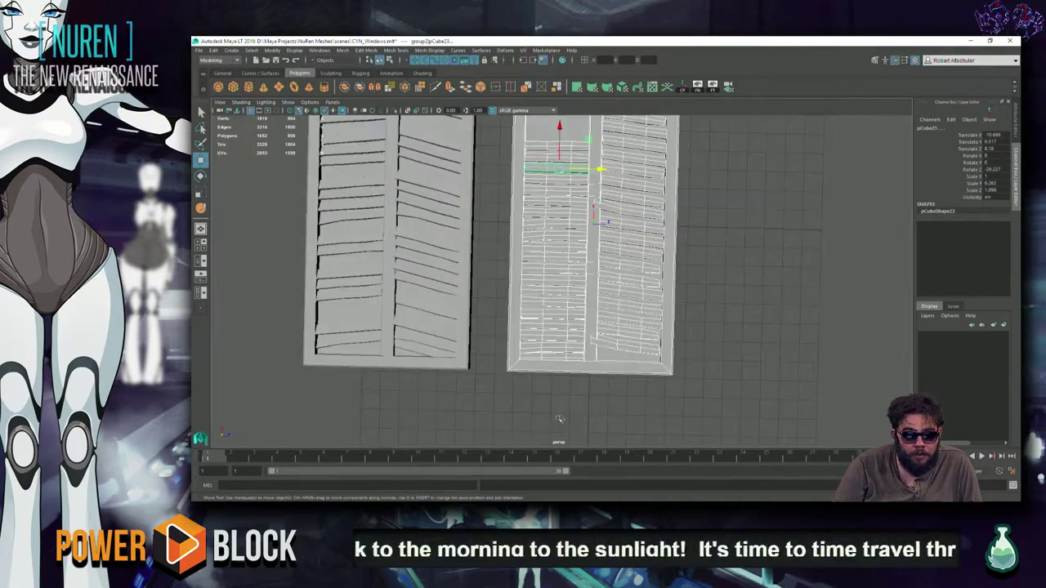
left_click(199, 49)
left_click(237, 145)
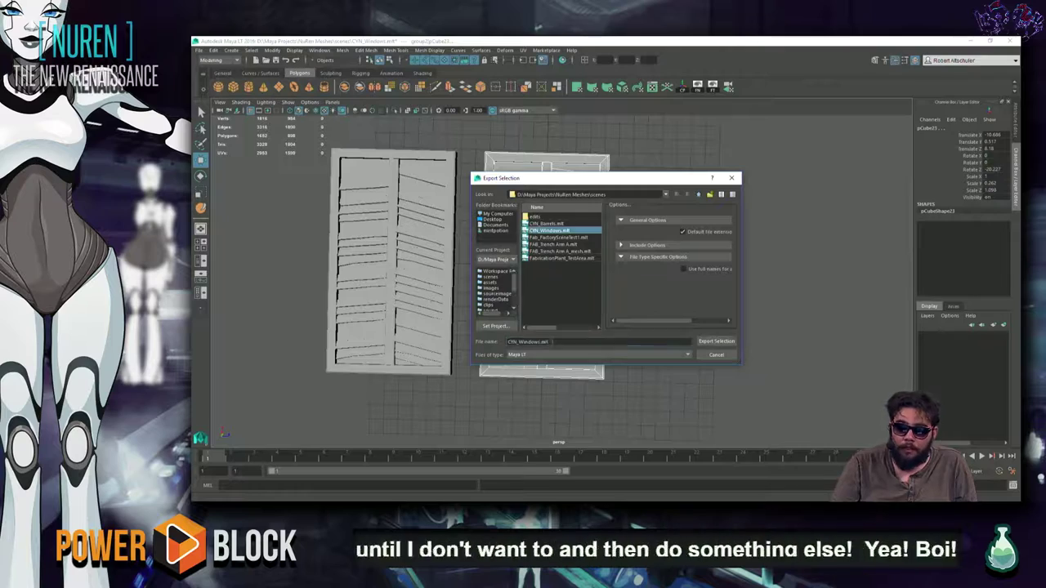
Step: Export the selected window into the assets Cyn_View folder, then undo the last change
left_click(490, 282)
double_click(539, 217)
left_click(714, 341)
key("ctrl+z")
key("ctrl+z")
key("ctrl+z")
Step: Centre the pivot, group the window parts, and export them as CYN_Window_CD
left_click(683, 88)
left_click(231, 50)
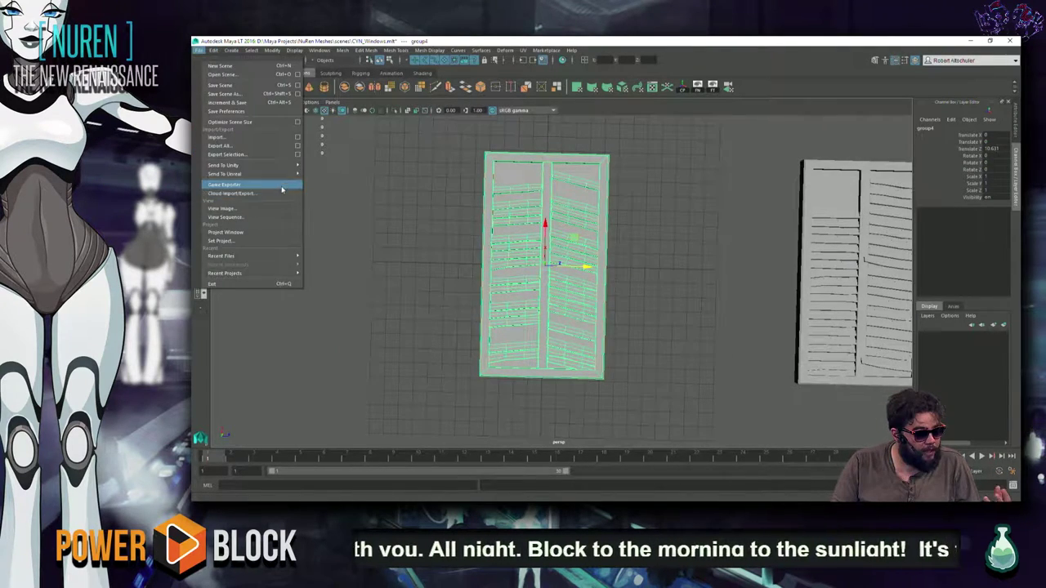
left_click(280, 160)
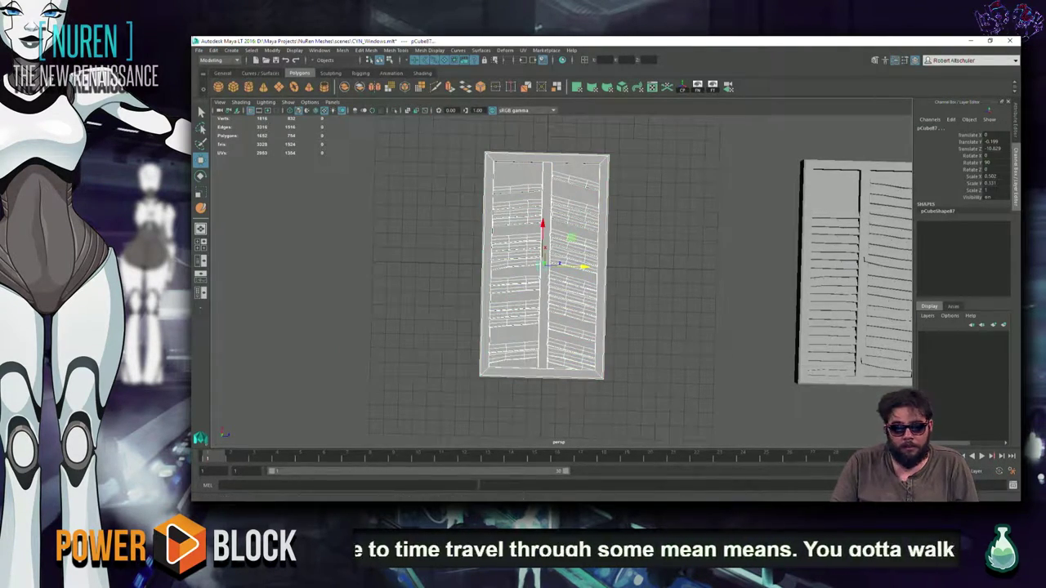
key("ctrl+g")
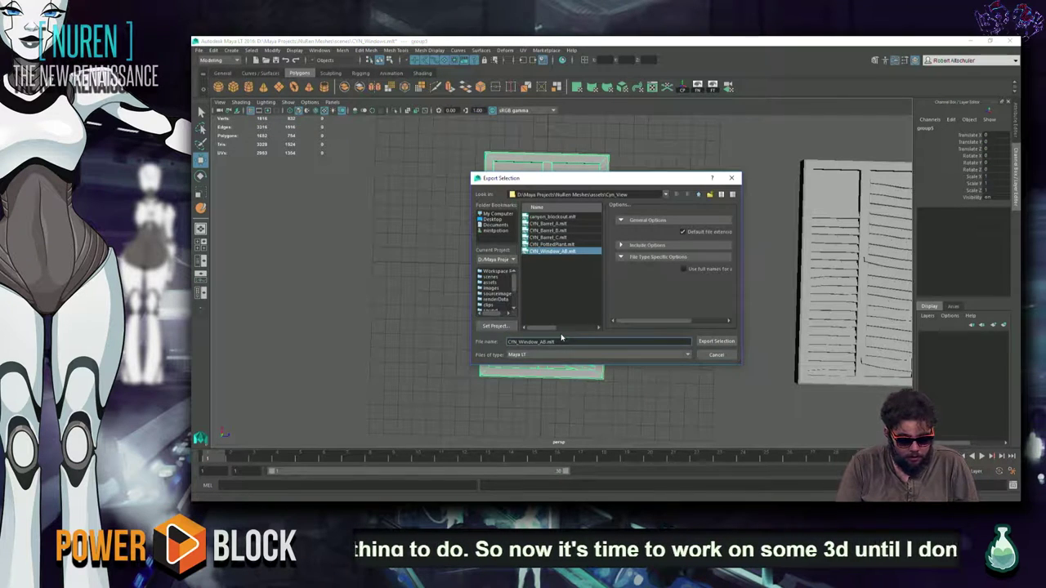
type("Col")
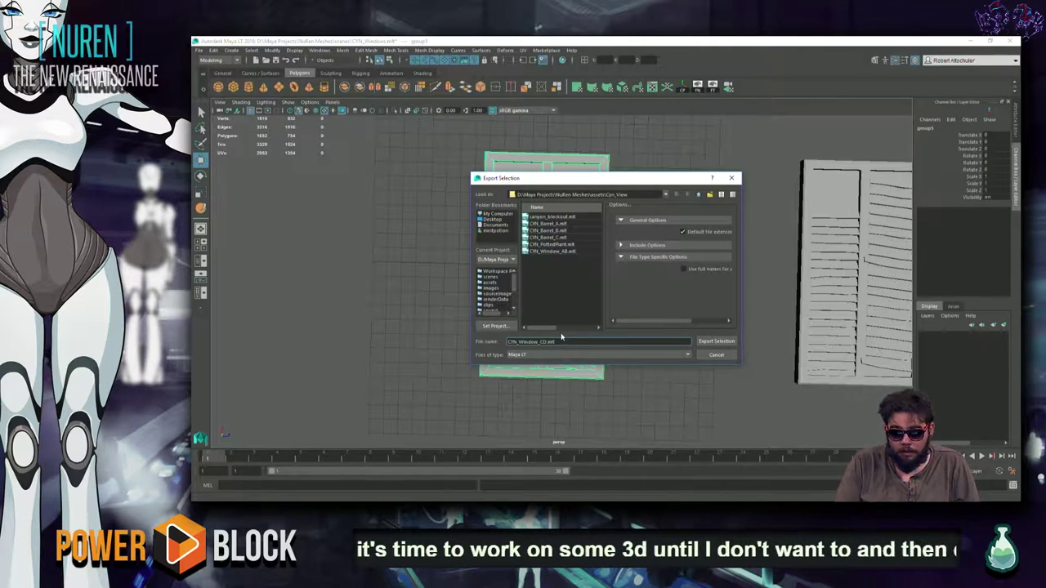
key("Return")
Step: Undo the move so the window returns to its original spot
mouse_move(451, 304)
left_mouse_down("alt")
mouse_move(397, 275)
mouse_move(483, 303)
mouse_move(351, 325)
left_mouse_up("alt")
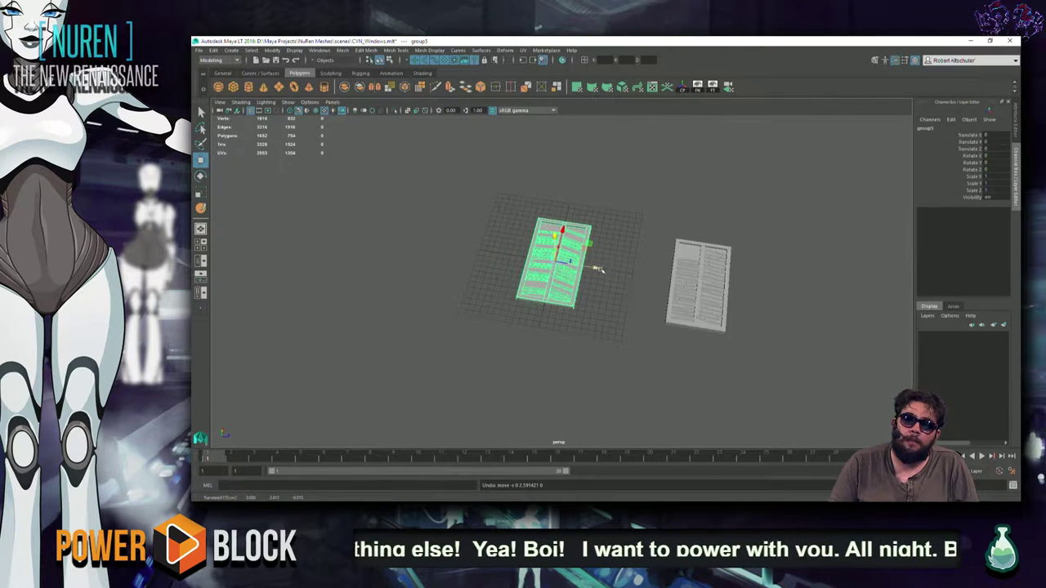
key("ctrl+z")
key("ctrl+z")
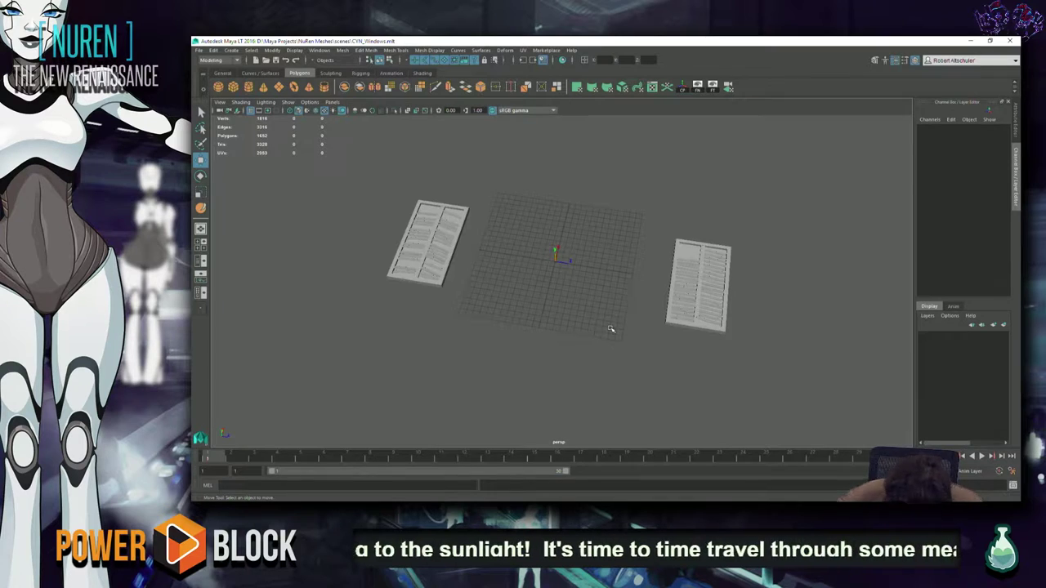
key("alt+Tab")
key("alt+Tab")
key("alt+Tab")
key("alt+Tab")
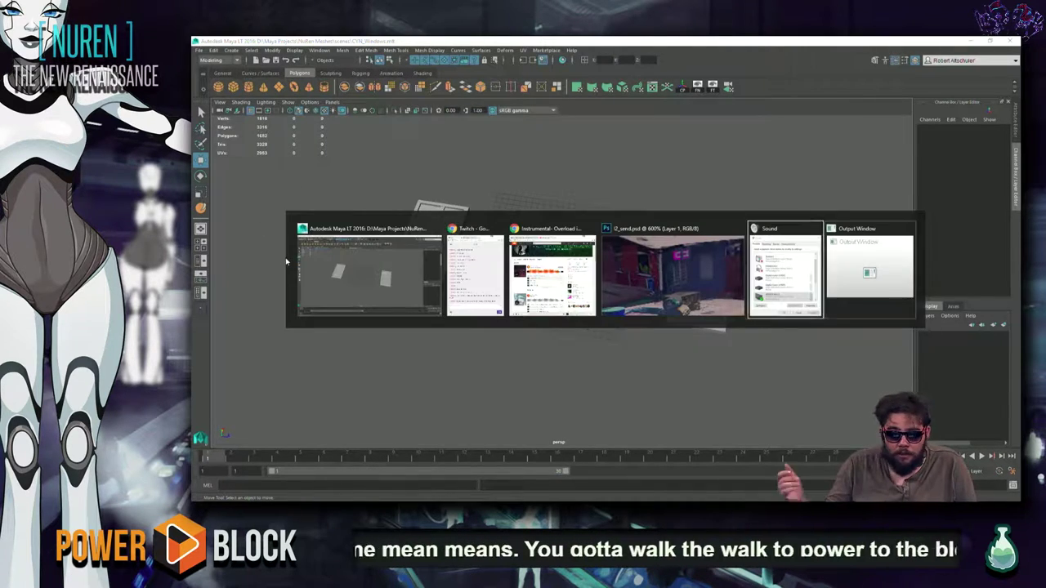
Step: Switch from Maya to the Photoshop window showing l2_send.psd
key("alt+shift+Tab")
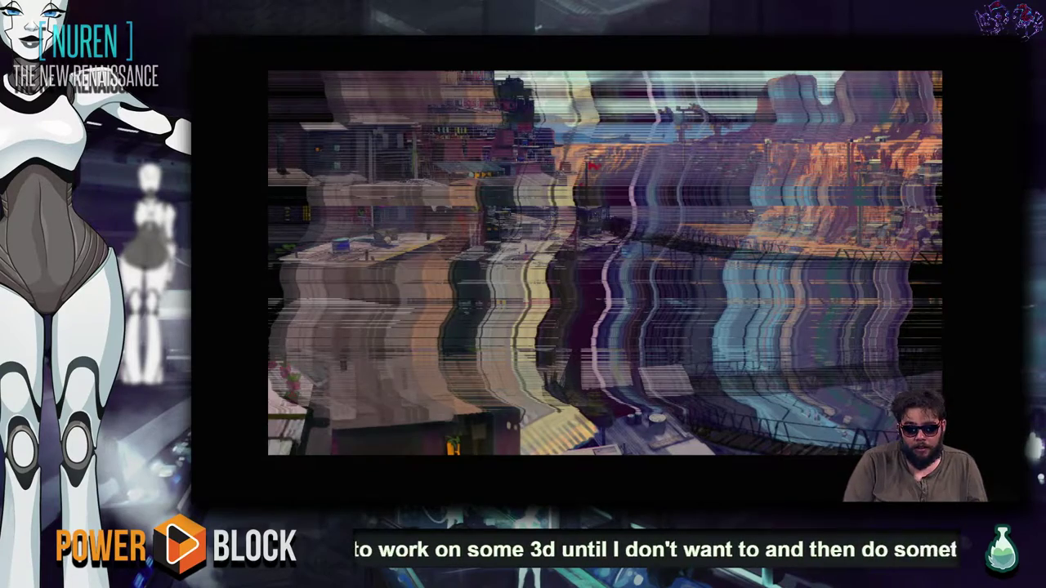
Step: Launch Microsoft Paint and paste the captured glitched cityscape image into the canvas
key("super")
type("paint")
key("Return")
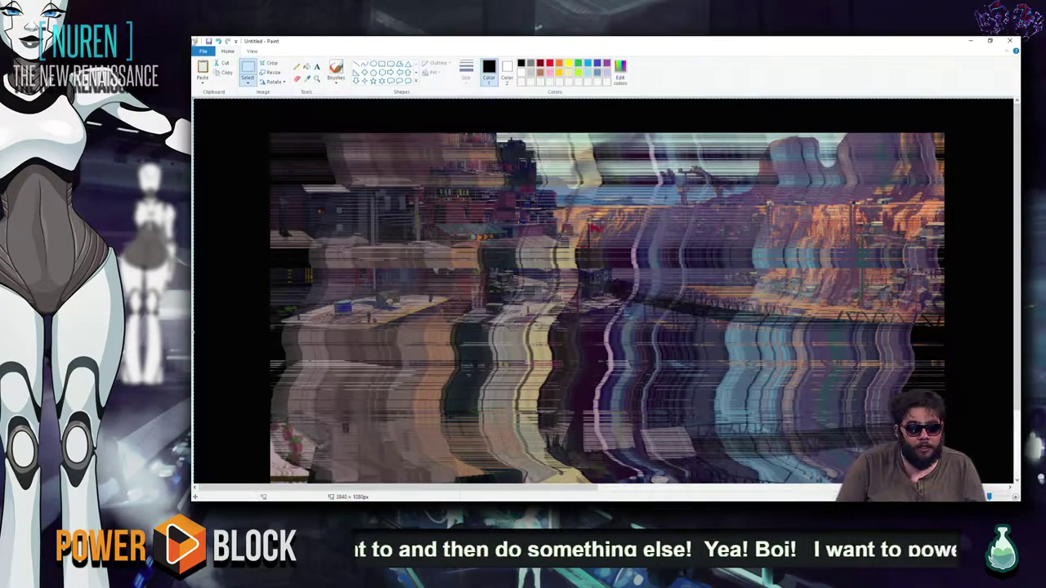
key("ctrl+v")
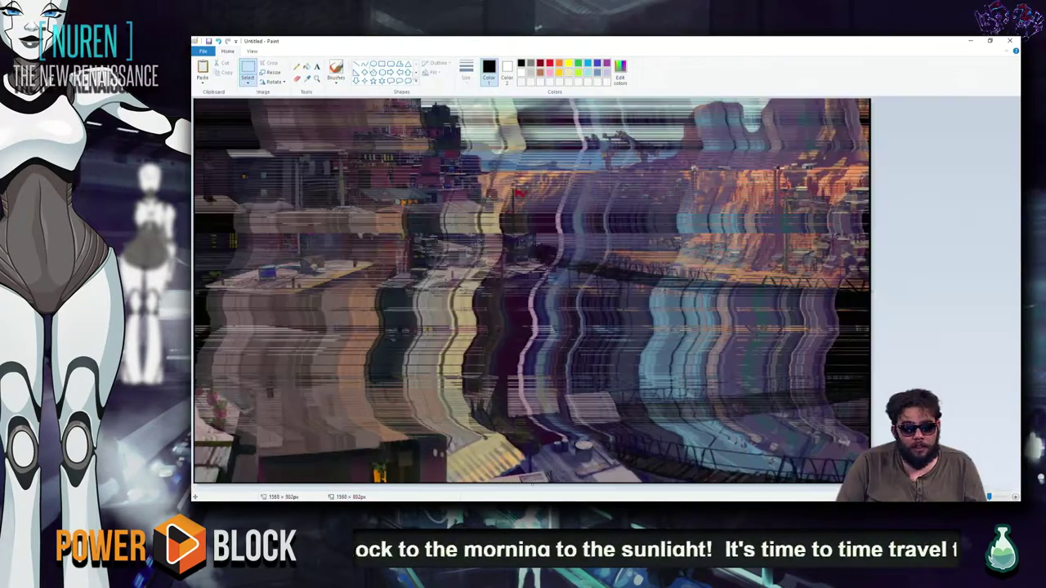
Step: Save the pasted image as SomethingSpecial.png on the Desktop
key("ctrl+s")
type("SomethingSpecial")
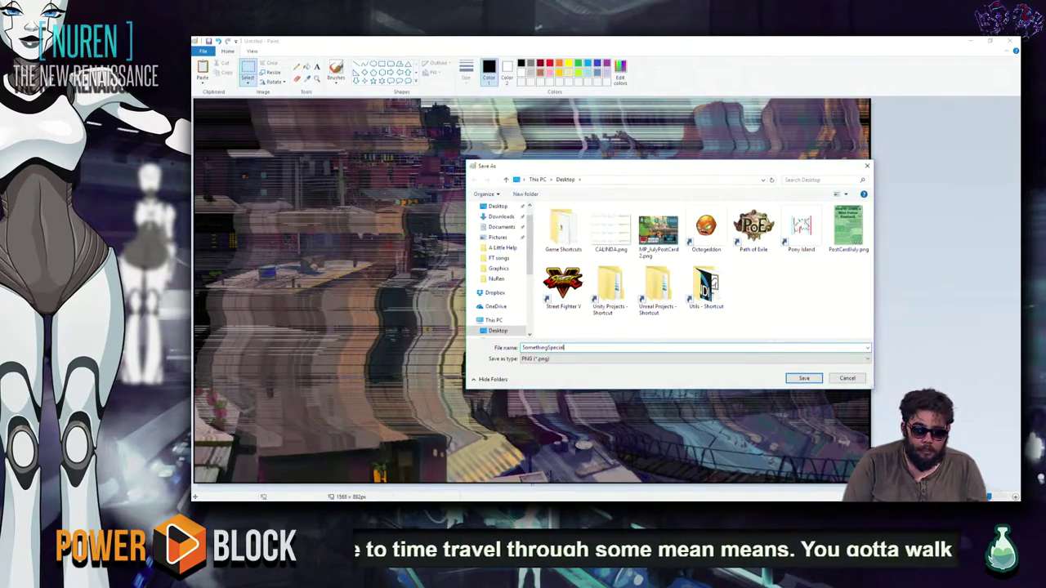
key("Return")
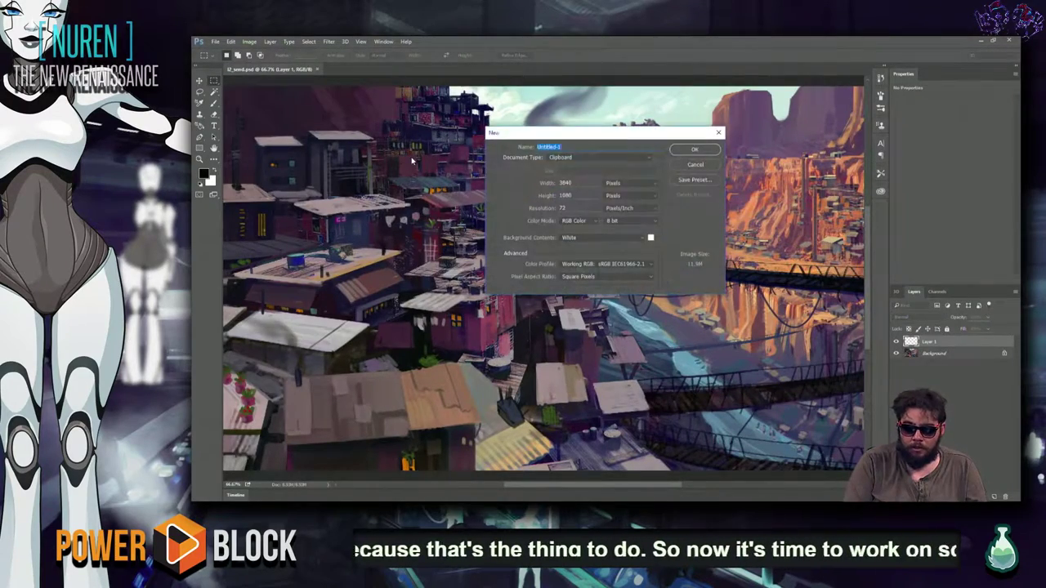
Step: Open SomethingSpecial.png from the Desktop in Photoshop and view it at actual size
key("ctrl+o")
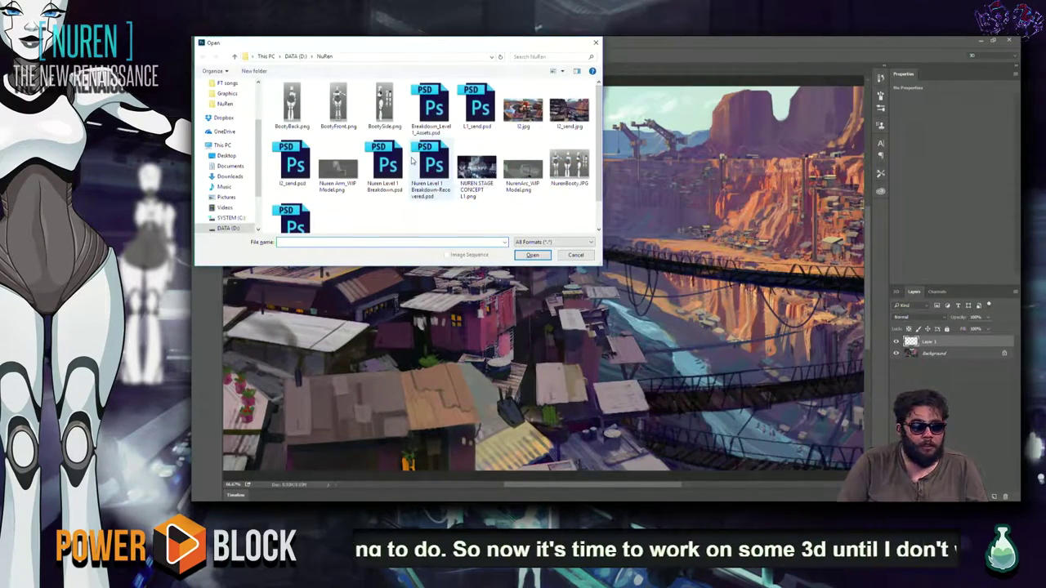
scroll(235, 135, "up", 2)
scroll(233, 122, "up", 2)
scroll(233, 110, "up", 1)
left_click(227, 100)
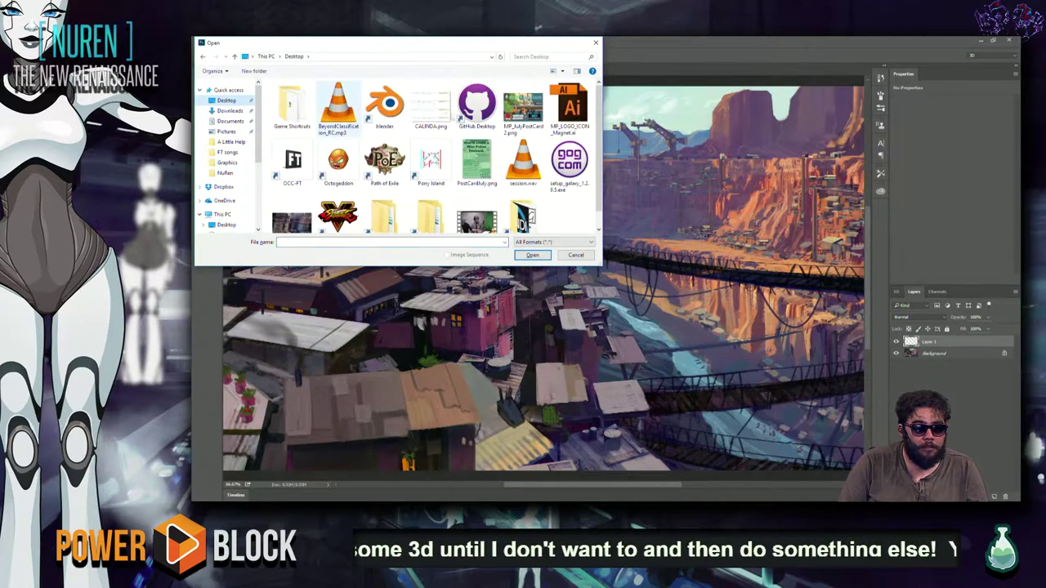
scroll(478, 163, "down", 1)
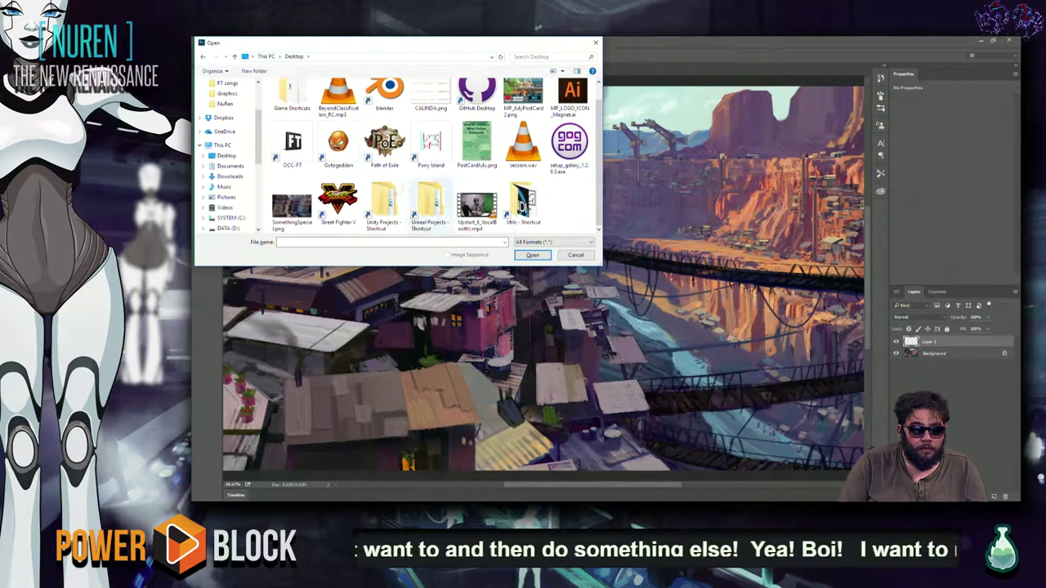
left_click(291, 208)
left_click(531, 255)
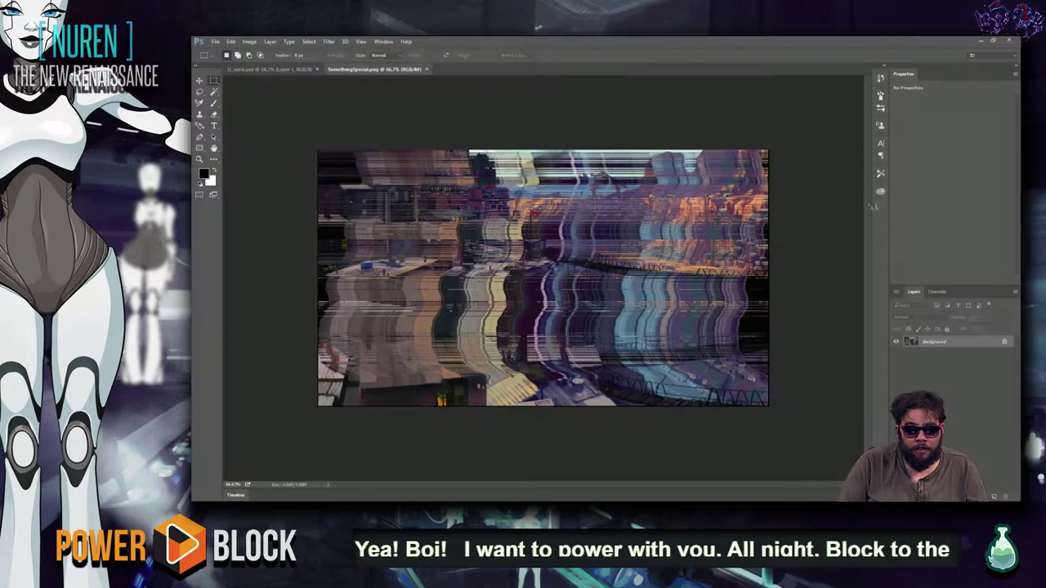
key("ctrl+plus")
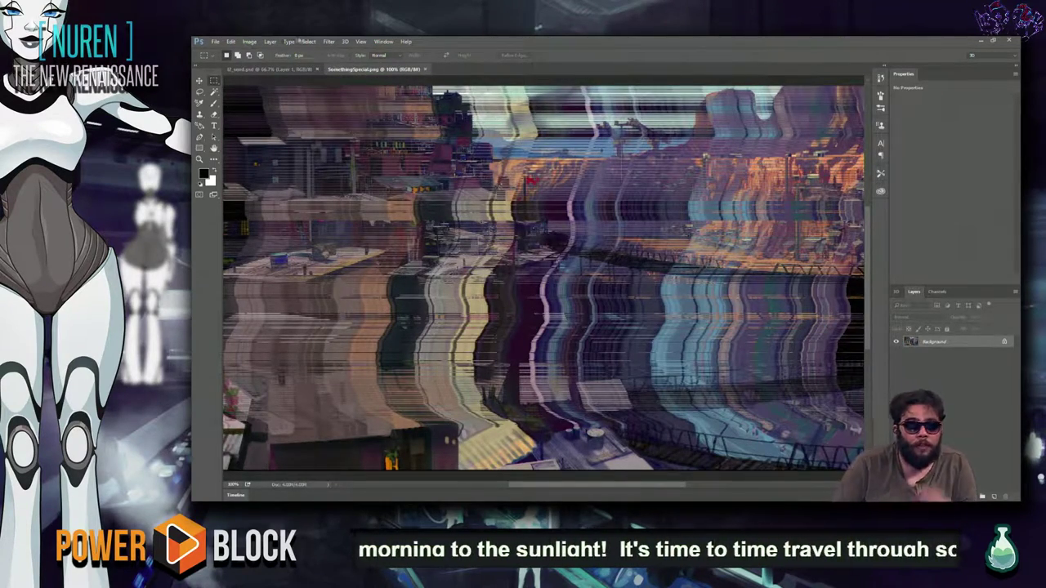
Step: Try Adaptive Wide Angle, dismiss its graphics processor error, and open the Filter Gallery instead
left_click(330, 41)
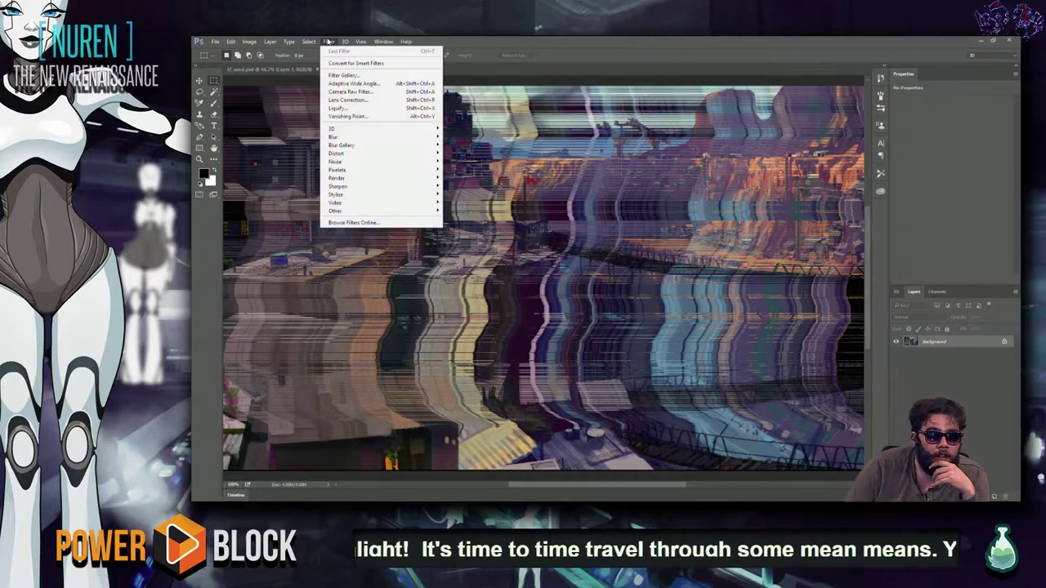
left_click(381, 69)
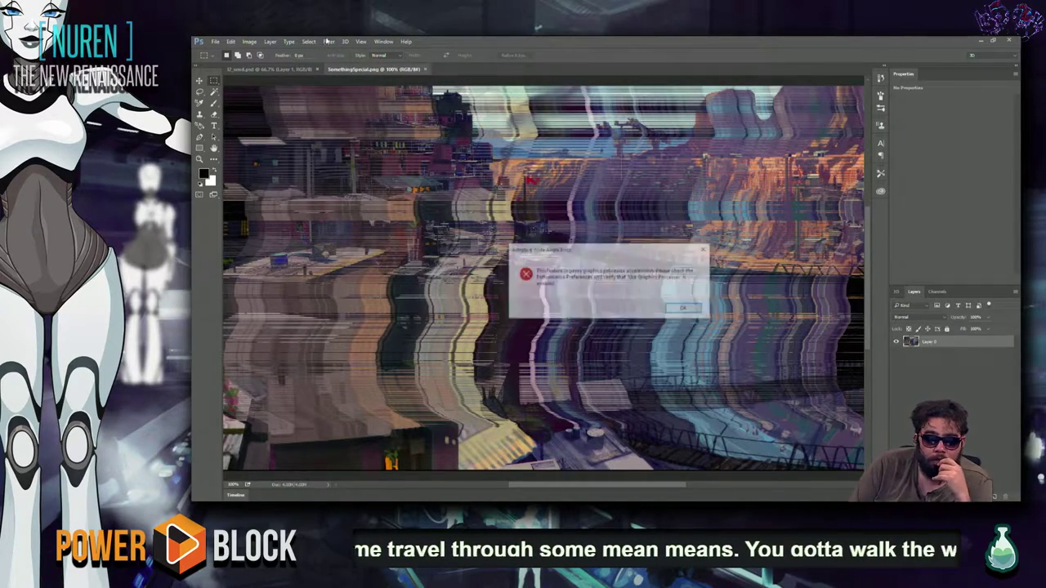
left_click(681, 310)
left_click(330, 41)
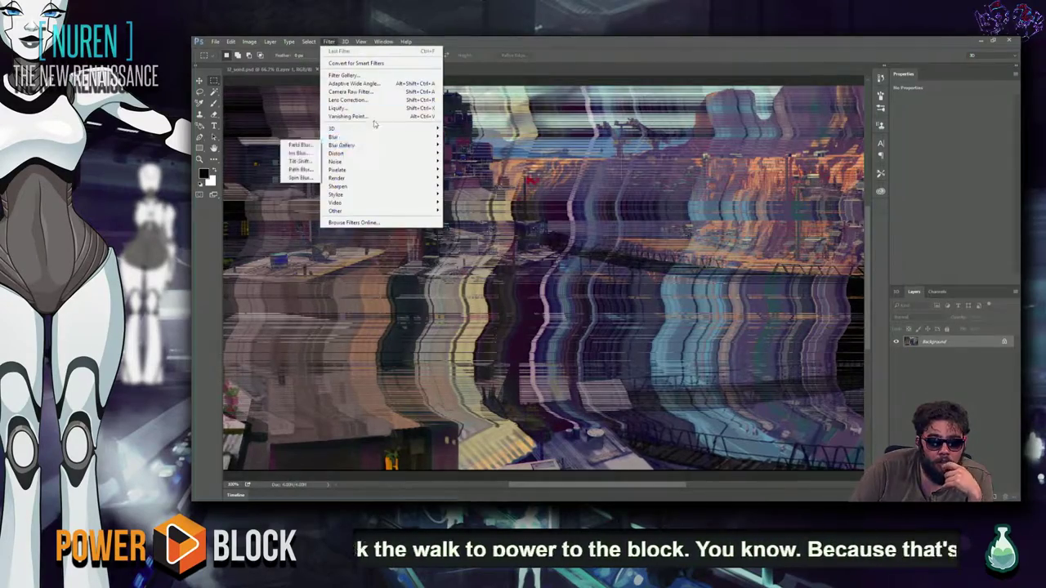
left_click(351, 73)
Step: Preview effects like Diffuse Glow, Craquelure, Patchwork and Halftone Pattern, adding a second effect layer
left_click(800, 133)
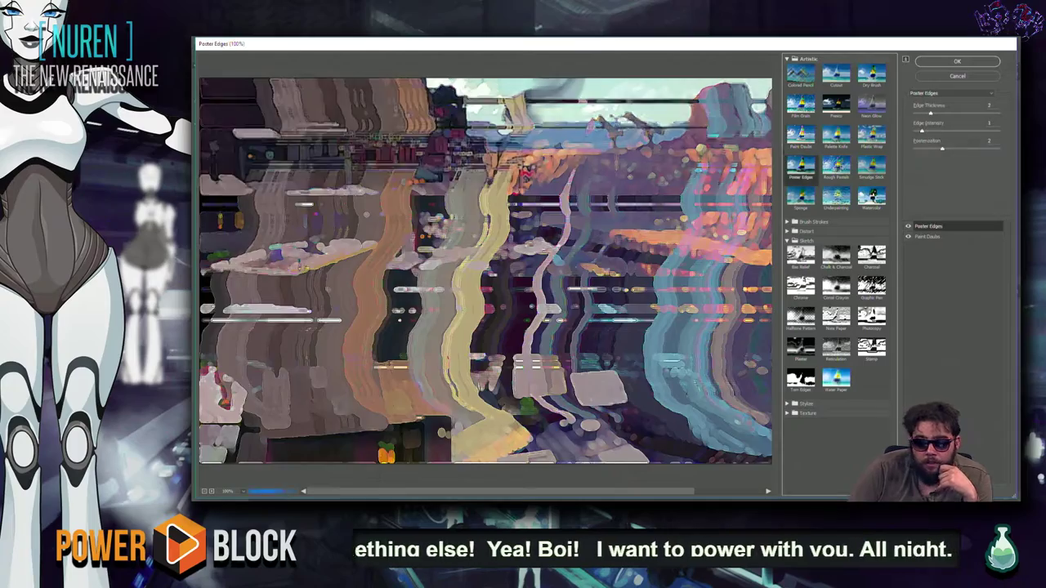
left_click(804, 221)
left_click(800, 237)
left_click(794, 323)
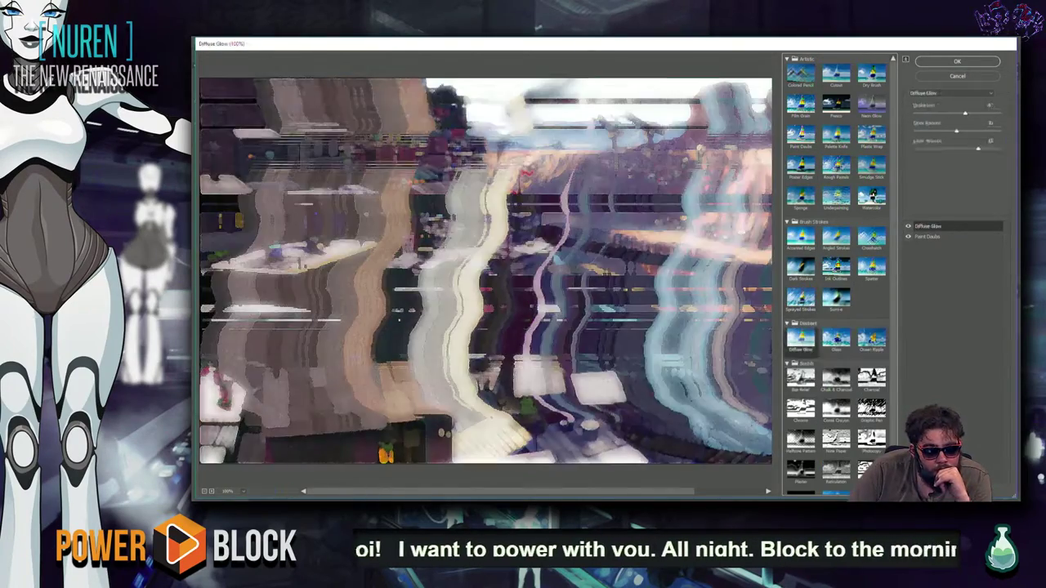
left_click(800, 379)
left_click(800, 408)
left_click(800, 441)
left_click(800, 402)
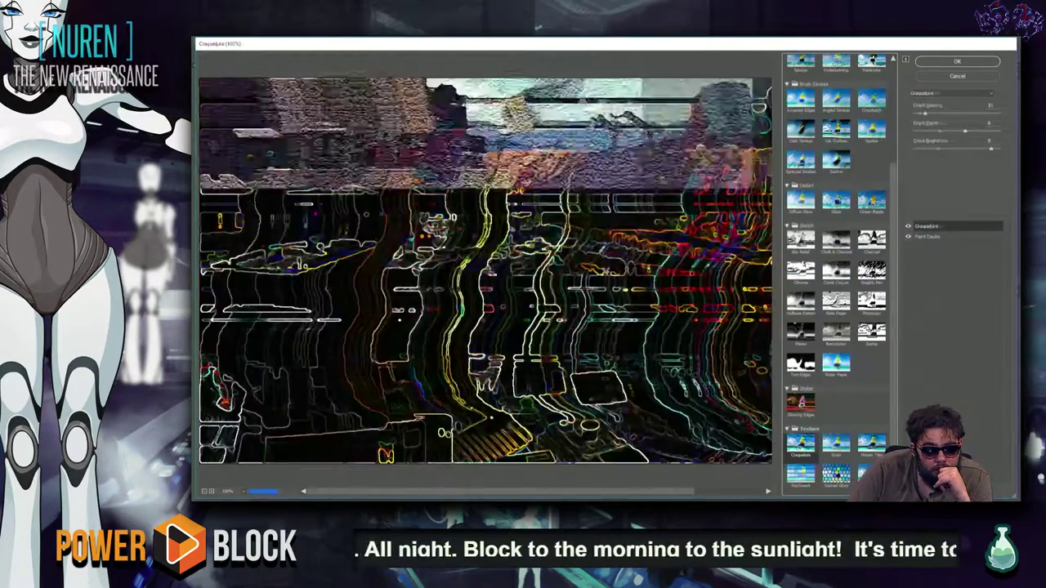
left_click(800, 474)
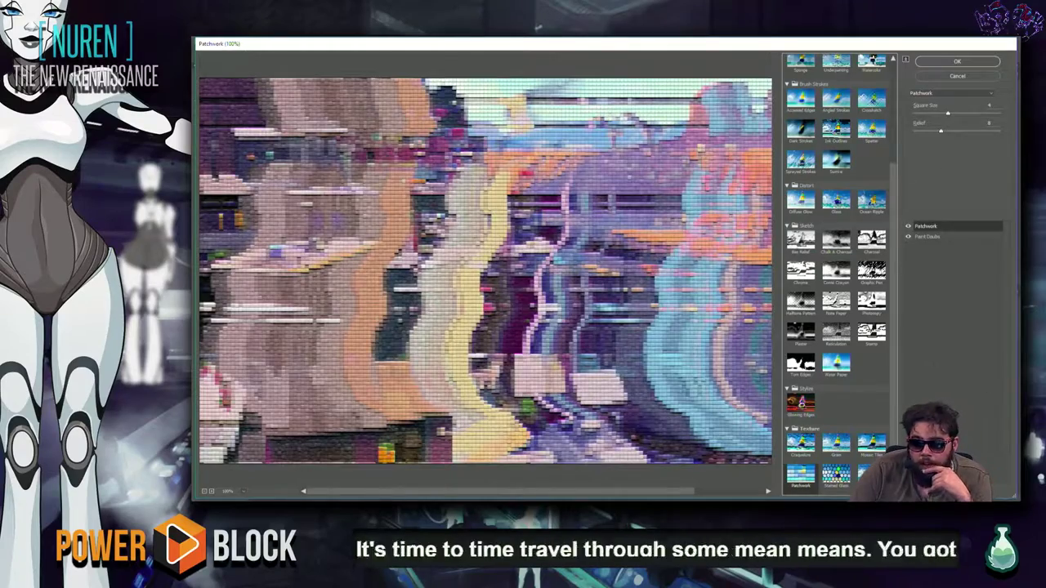
left_click(990, 491)
left_click(799, 443)
left_click(800, 331)
left_click(800, 302)
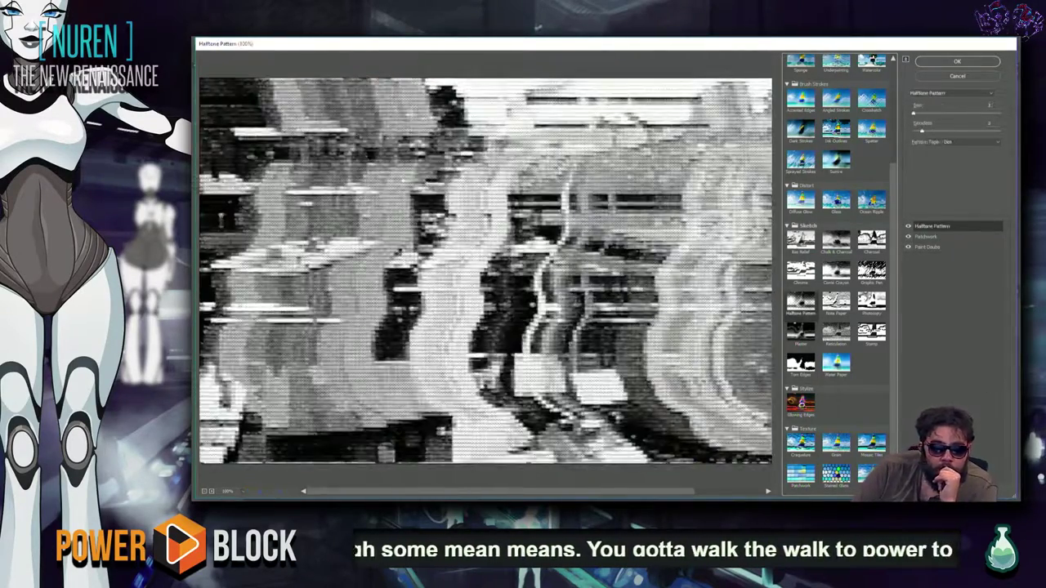
Step: Set the top effect to Paint Daubs, tuning its sharpness and brush size, and adjust Glowing Edges width
scroll(836, 245, "up", 3)
left_click(800, 135)
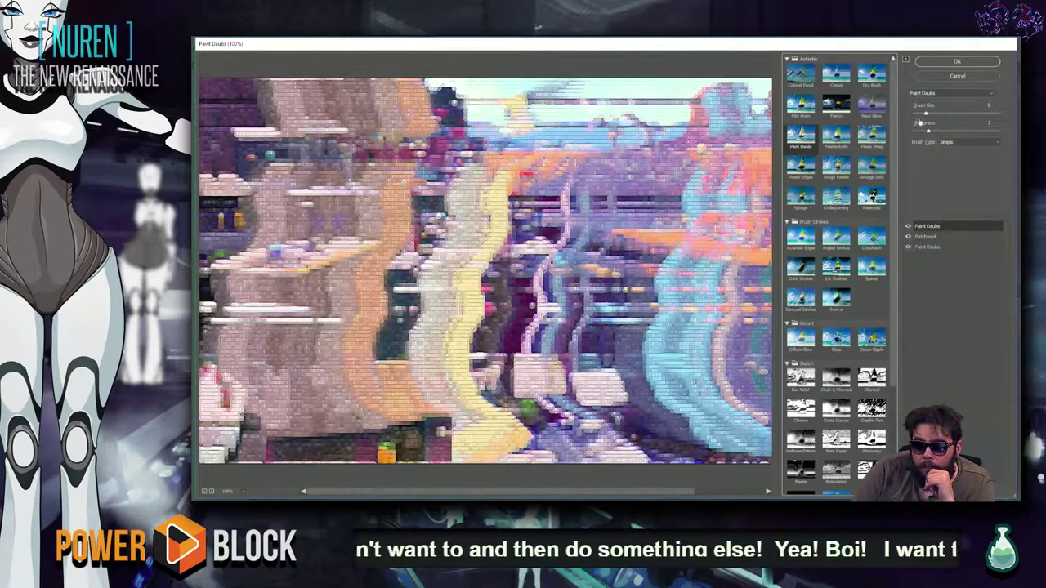
left_click_drag(927, 130, 912, 132)
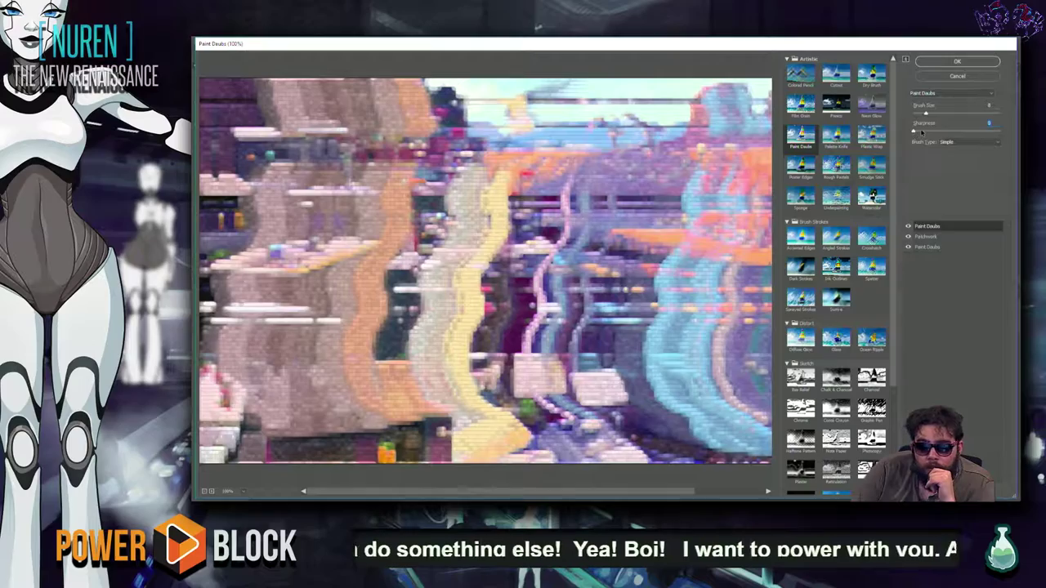
left_click_drag(920, 132, 939, 131)
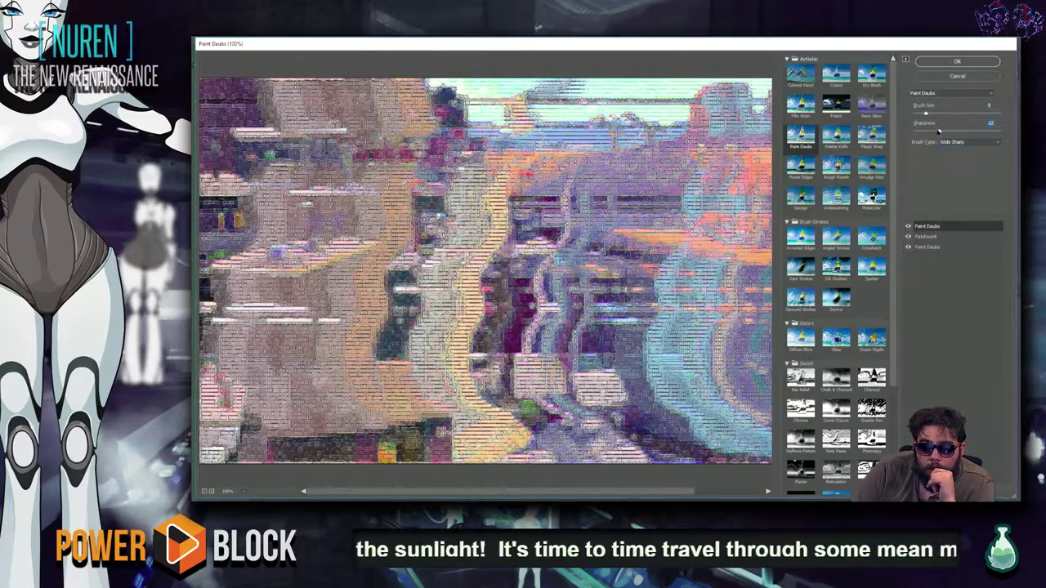
left_click_drag(939, 130, 927, 133)
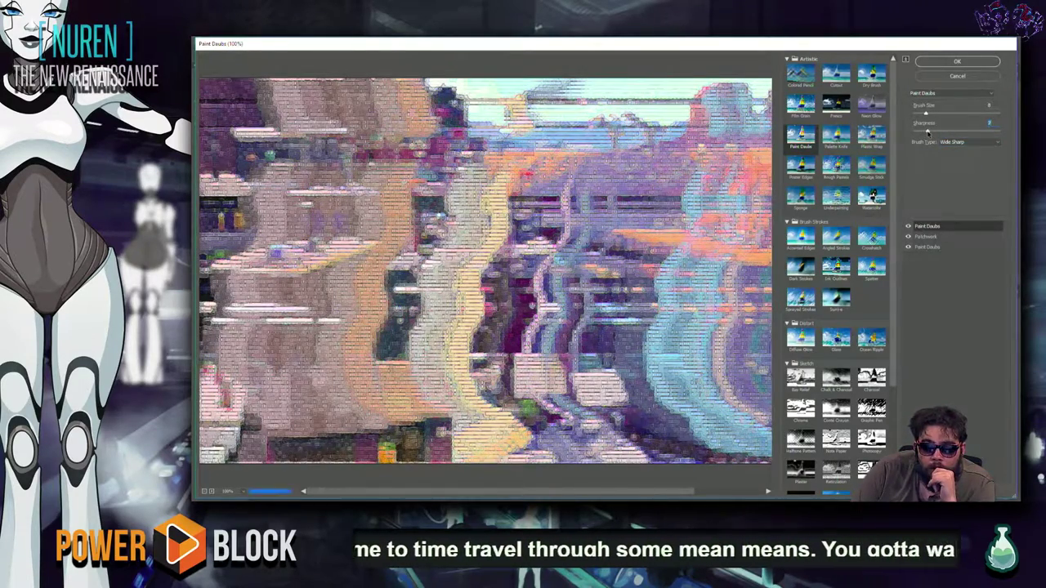
left_click(953, 113)
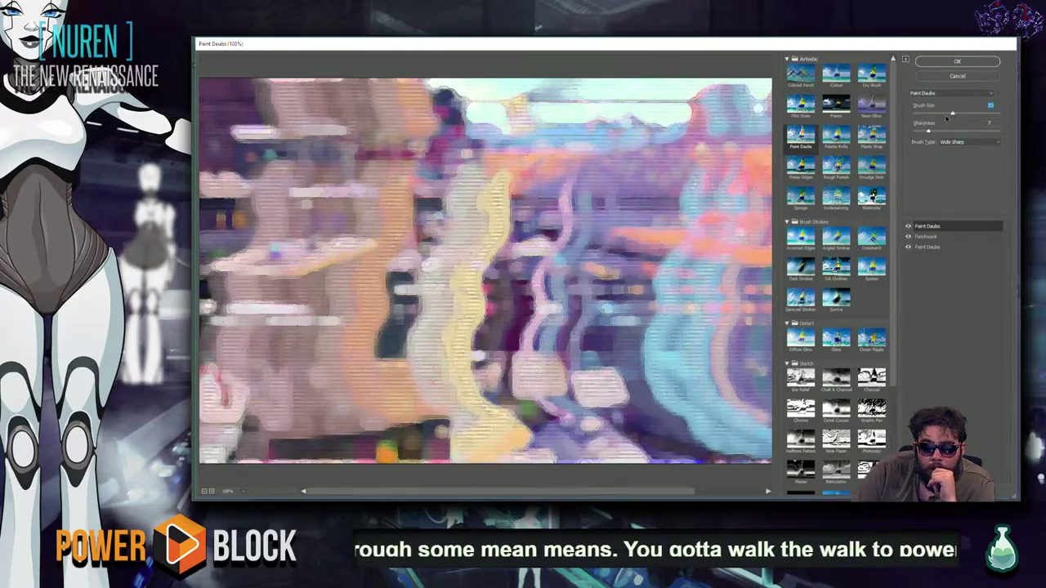
left_click(941, 114)
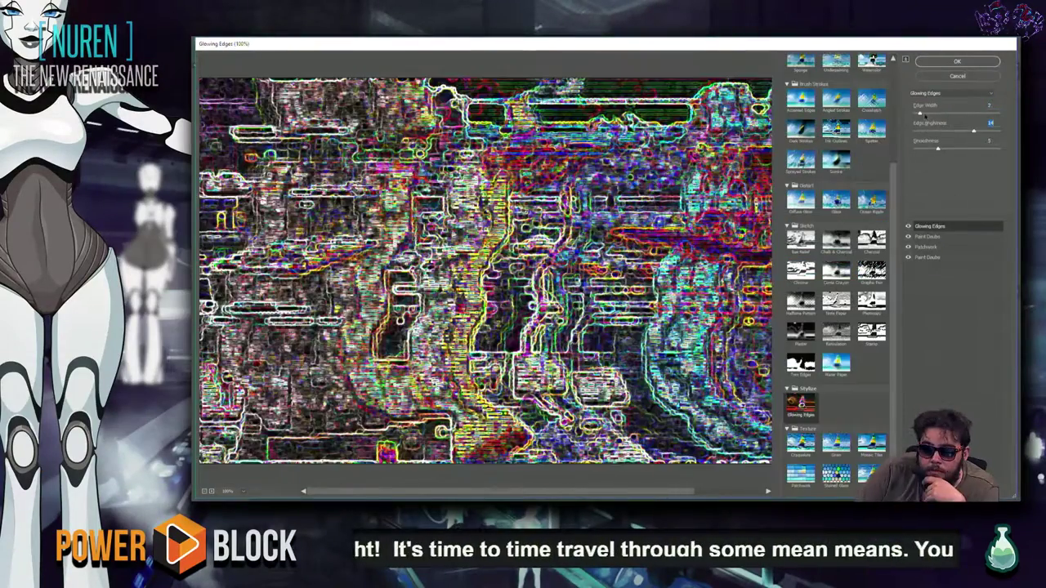
left_click_drag(919, 114, 923, 117)
Step: Add a top Patchwork layer with Square Size 4 and apply the stacked effects
left_click(1004, 494)
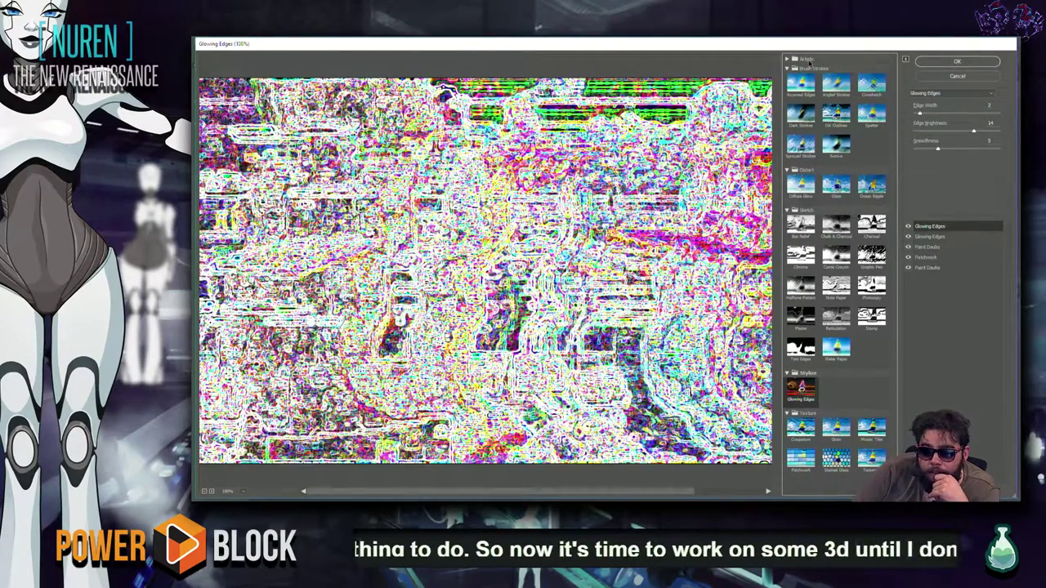
left_click(829, 68)
left_click(829, 79)
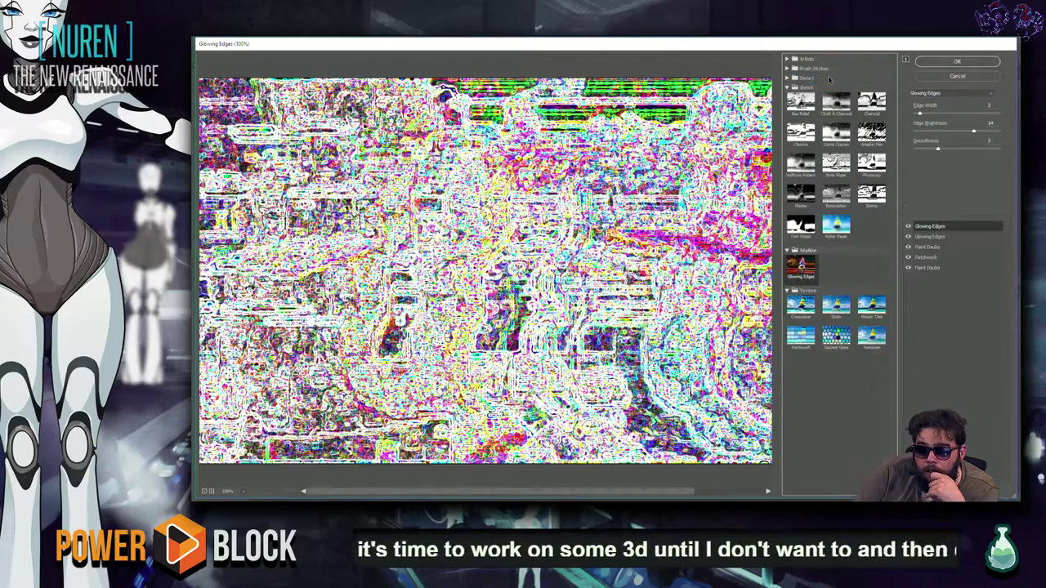
left_click(829, 88)
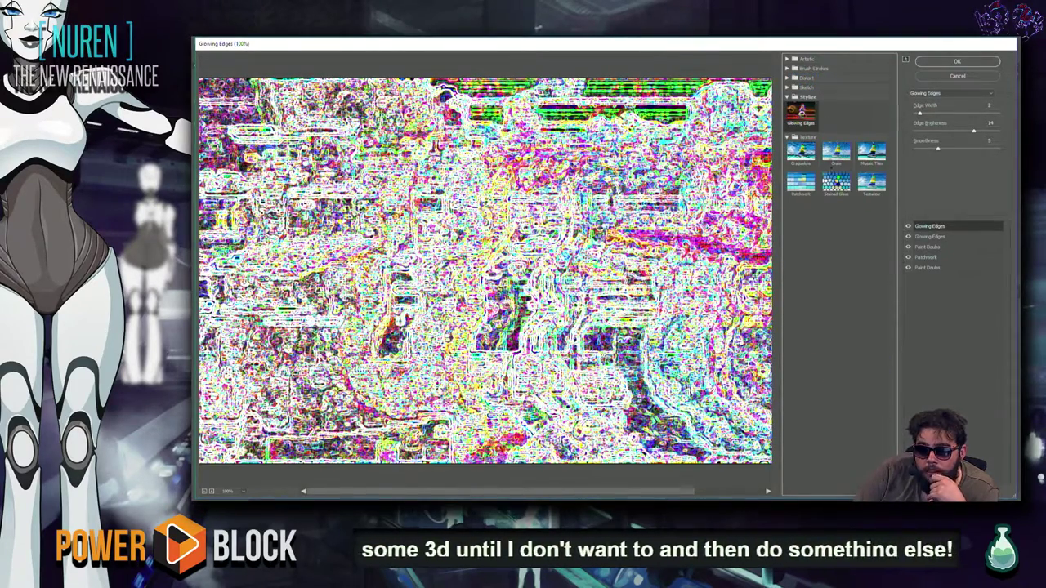
left_click(800, 181)
type("4")
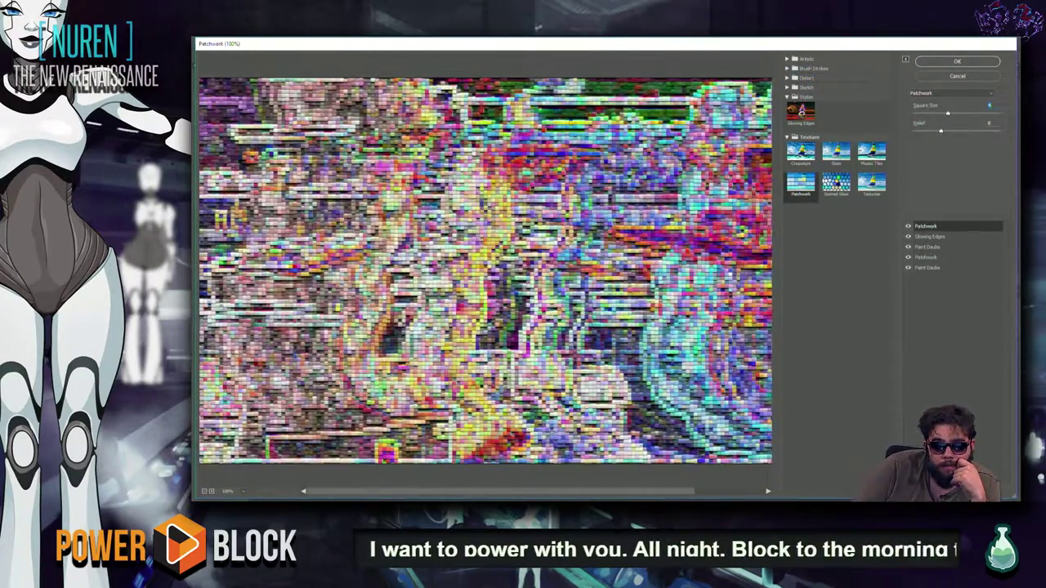
key("Return")
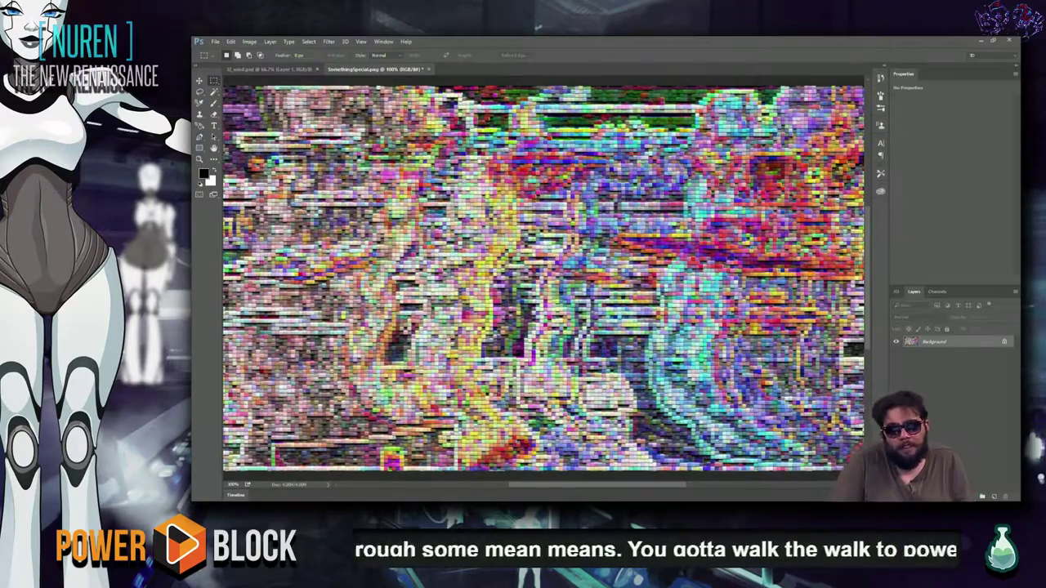
key("ctrl+alt+i")
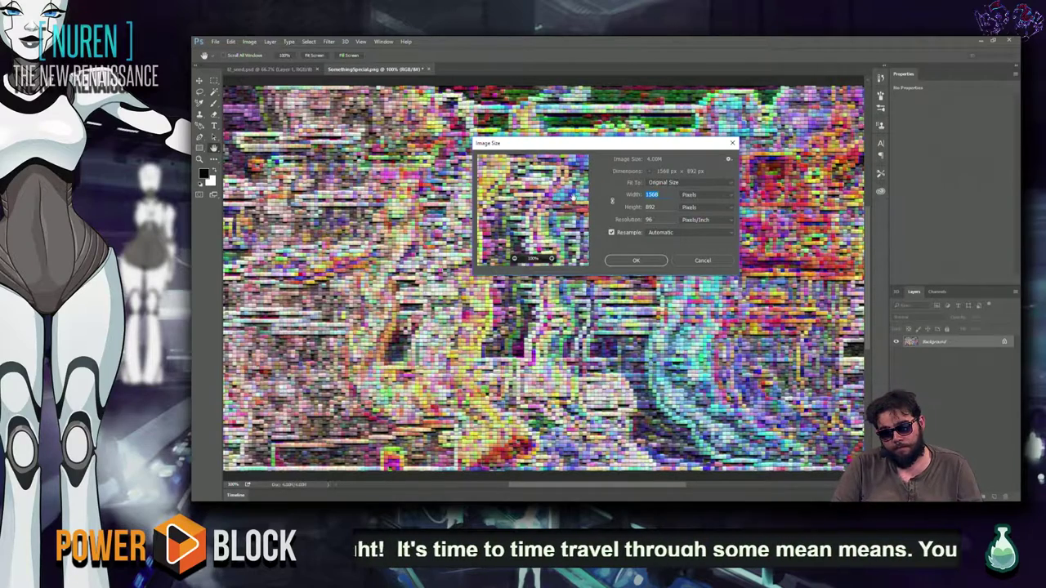
key("Escape")
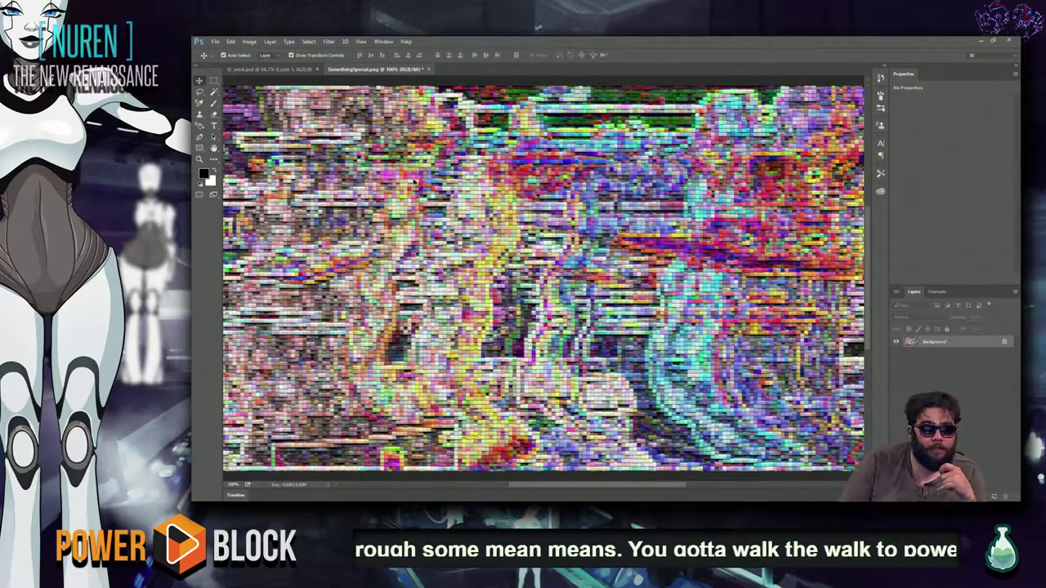
left_click(328, 41)
mouse_move(336, 211)
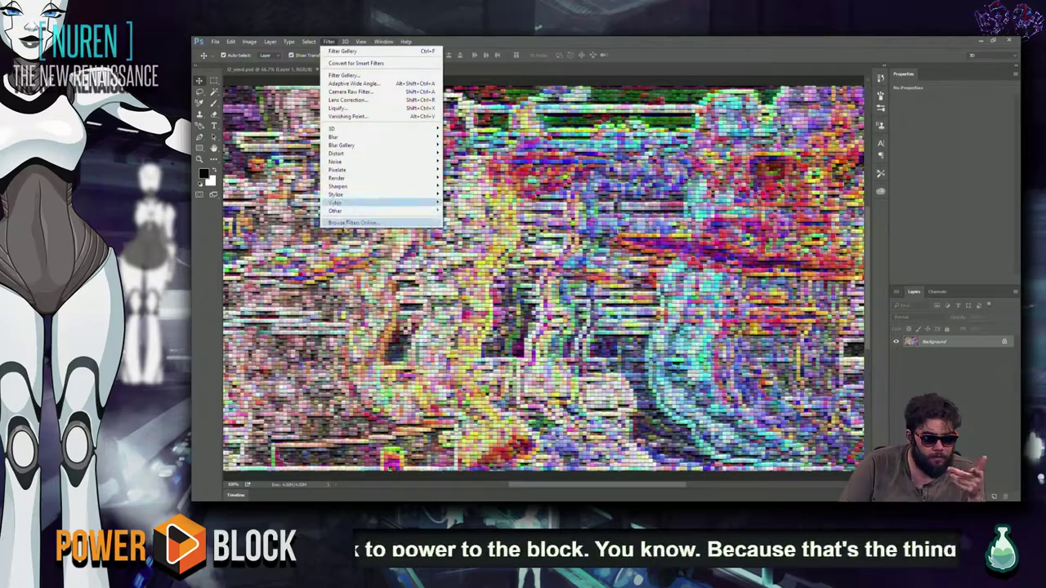
left_click(298, 251)
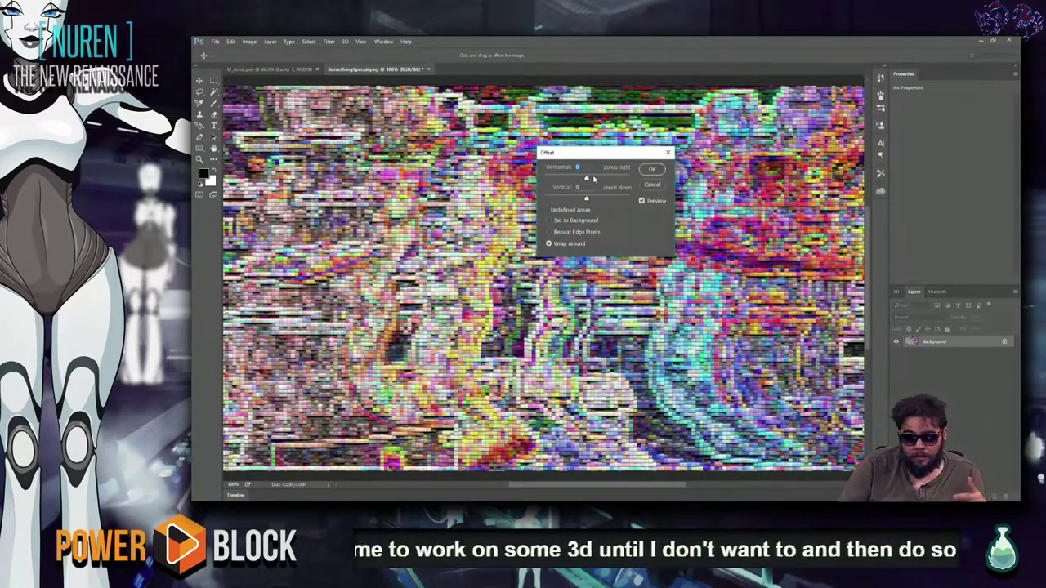
type("500")
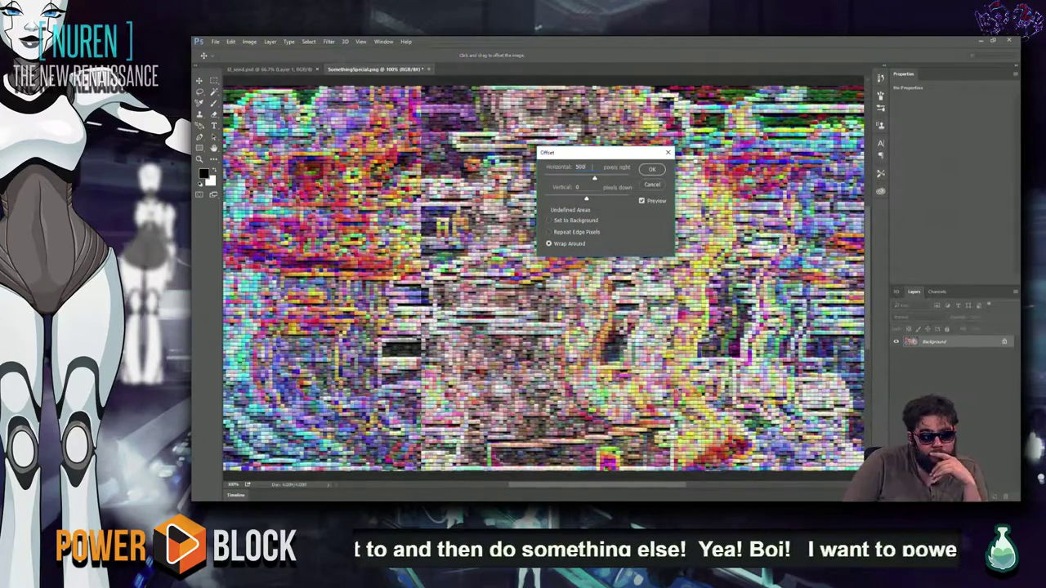
left_click(655, 169)
key("s")
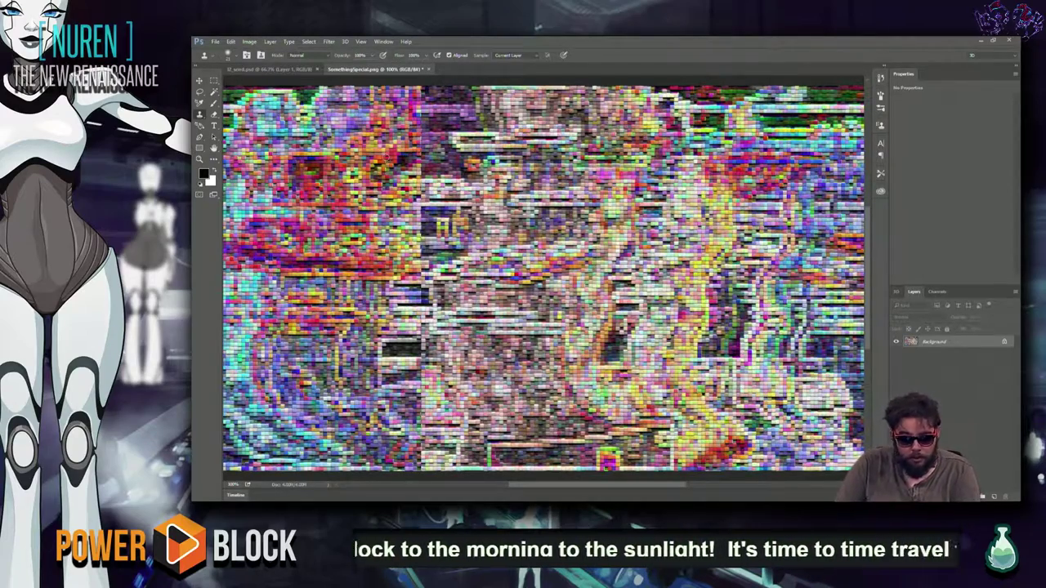
key("ctrl+plus")
key("ctrl+plus")
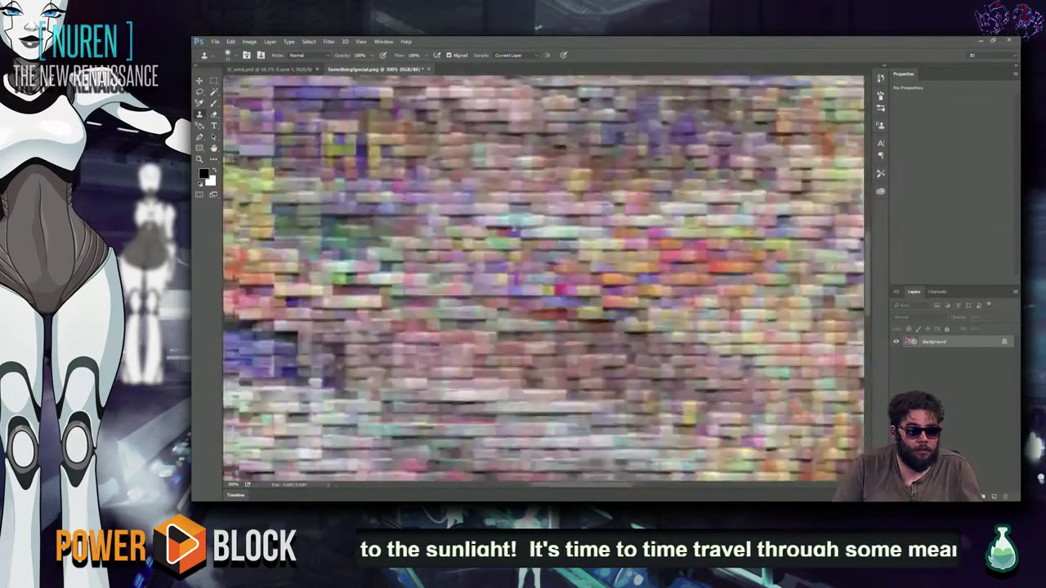
Step: Switch to the Clone Stamp tool sampling the current layer
left_click_drag(716, 280, 661, 342)
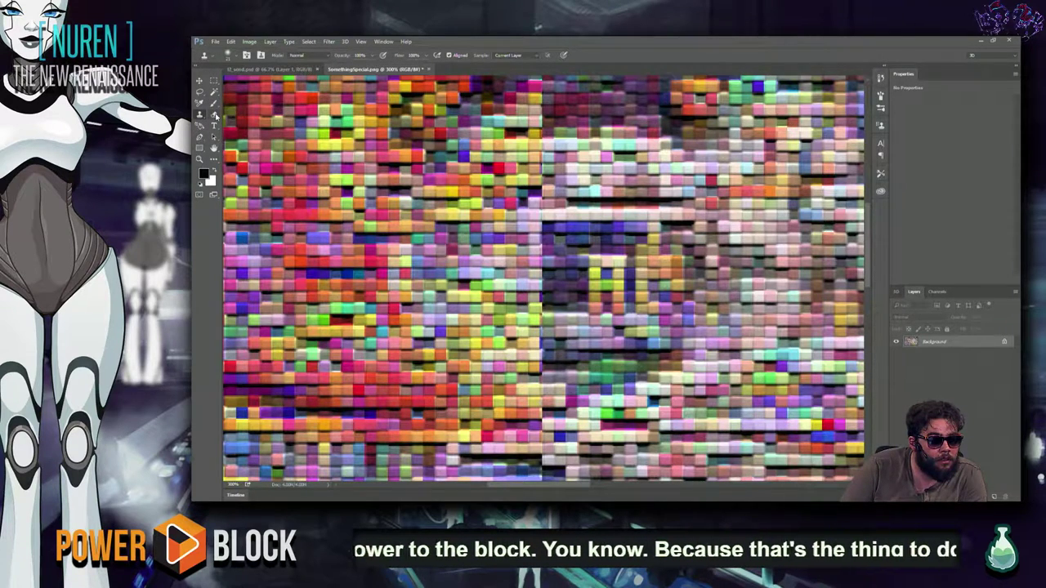
left_click(216, 103)
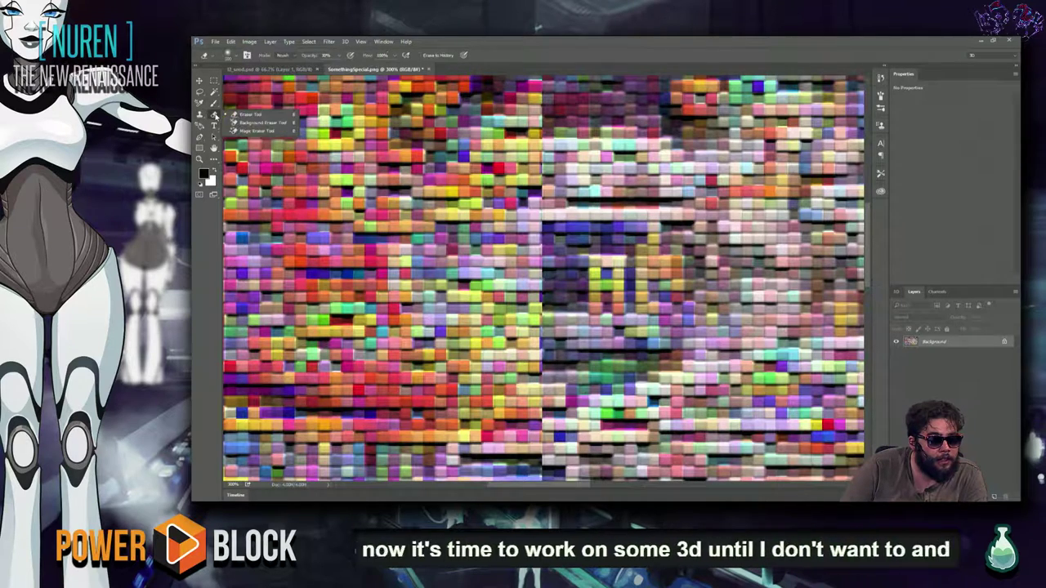
left_click(200, 116)
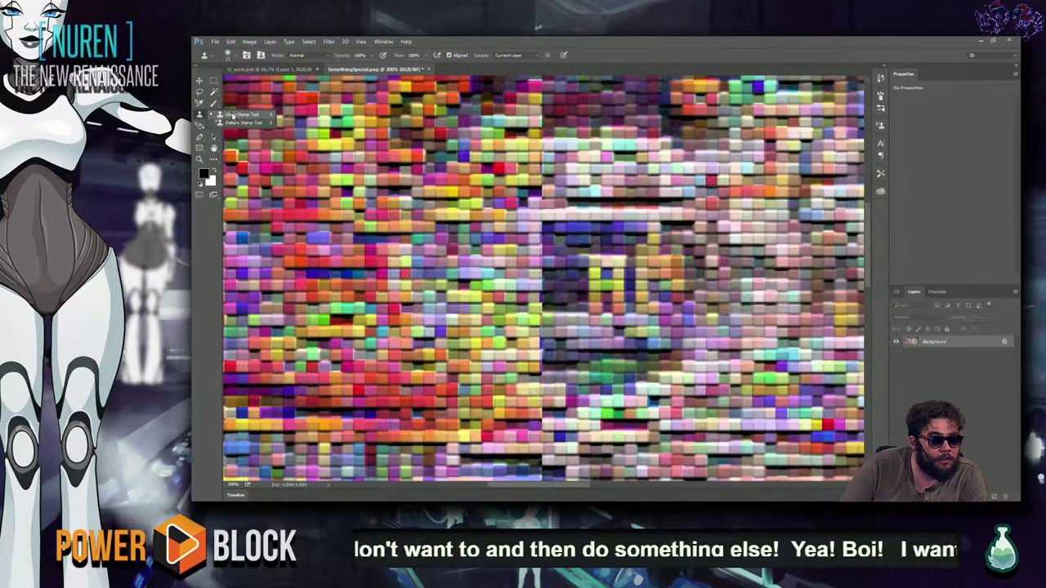
left_click(237, 122)
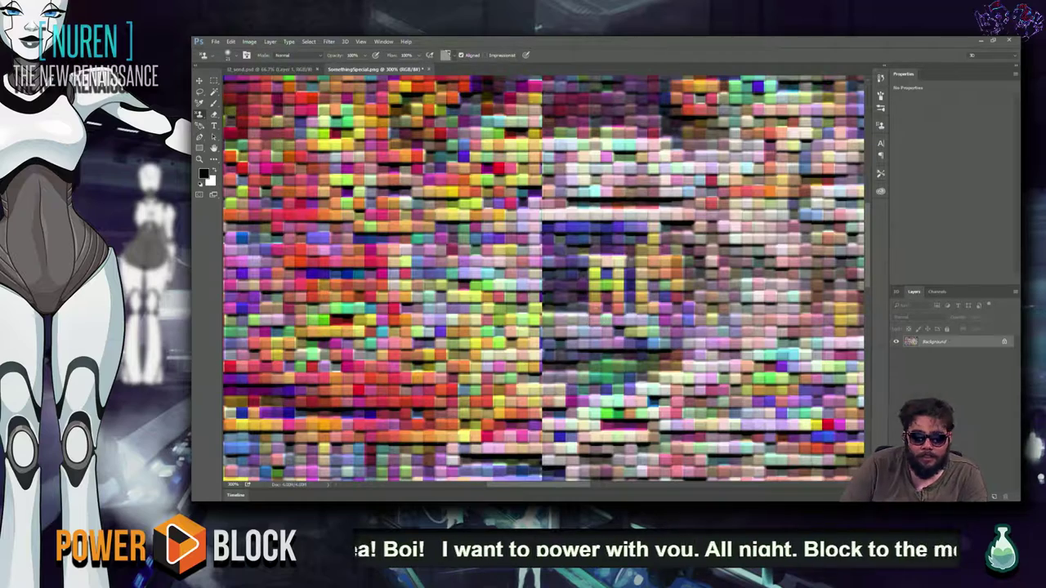
key("shift+s")
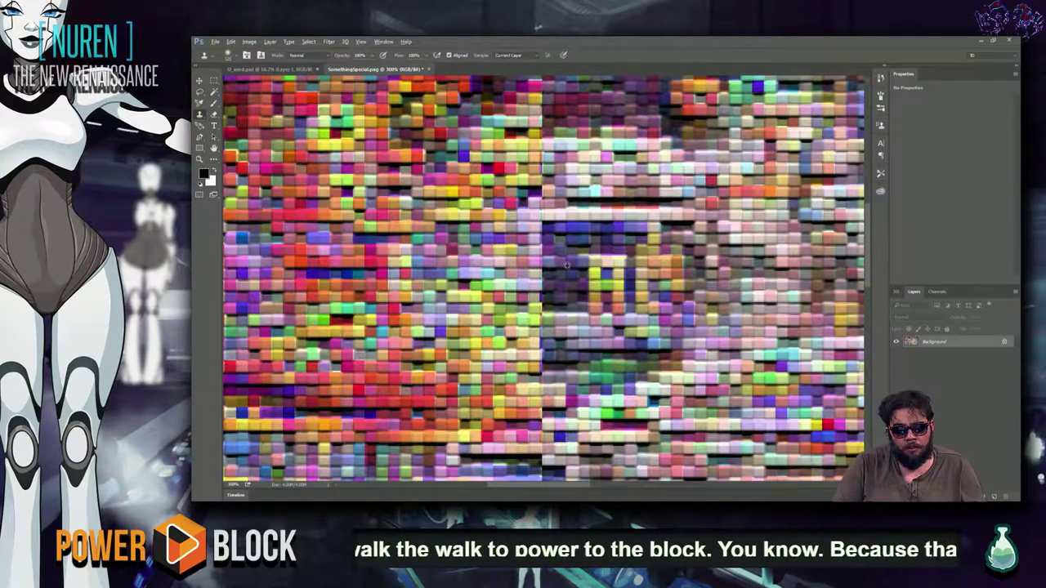
Step: Smear the image centre with cloned pixels, panning the view around it
mouse_move(575, 264)
left_mouse_down()
mouse_move(545, 391)
mouse_move(590, 339)
mouse_move(681, 351)
left_mouse_up()
scroll(543, 278, "down", 5)
left_click(212, 148)
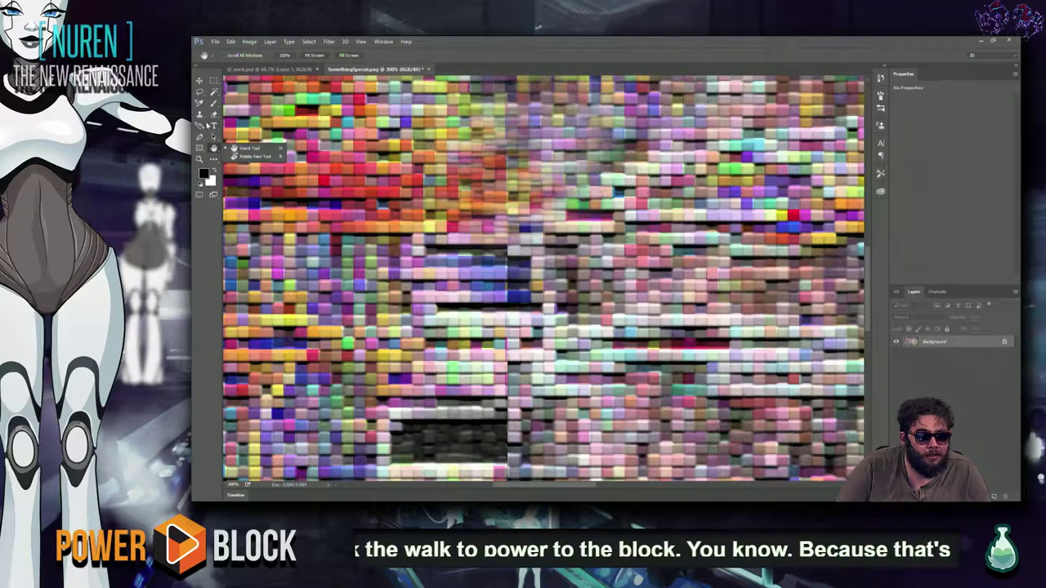
key("s")
left_click_drag(397, 317, 441, 209)
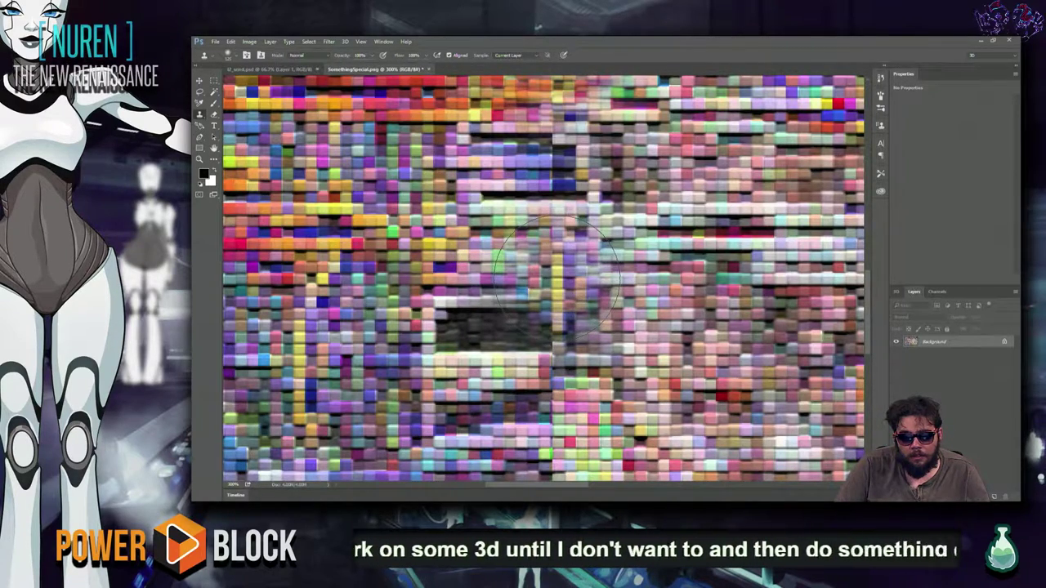
scroll(405, 181, "down", 5)
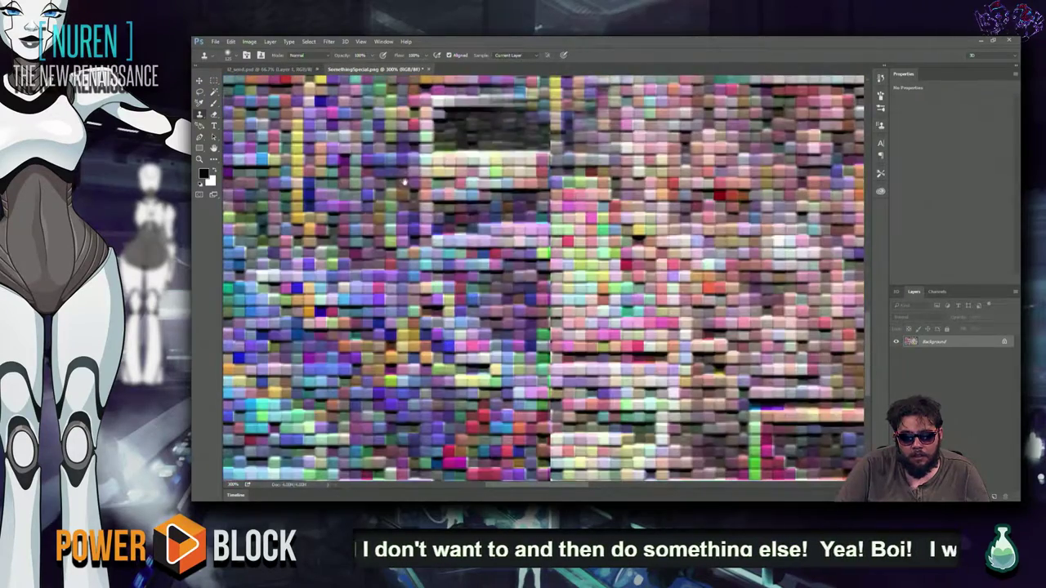
Step: Set a clone source and stamp cloned tiles over the image centre and lower centre
left_click(353, 376, "alt")
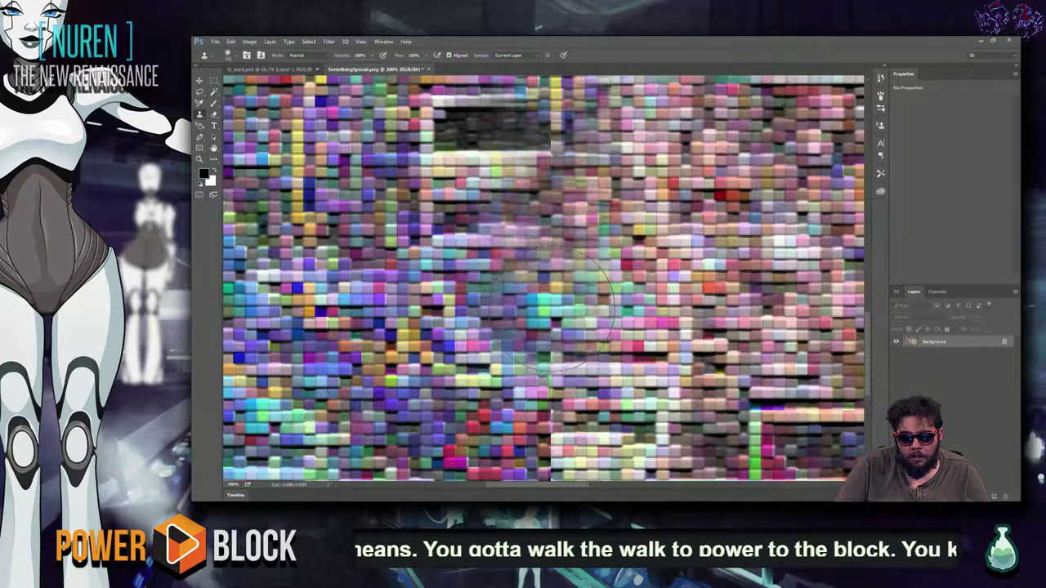
left_click_drag(551, 302, 490, 375)
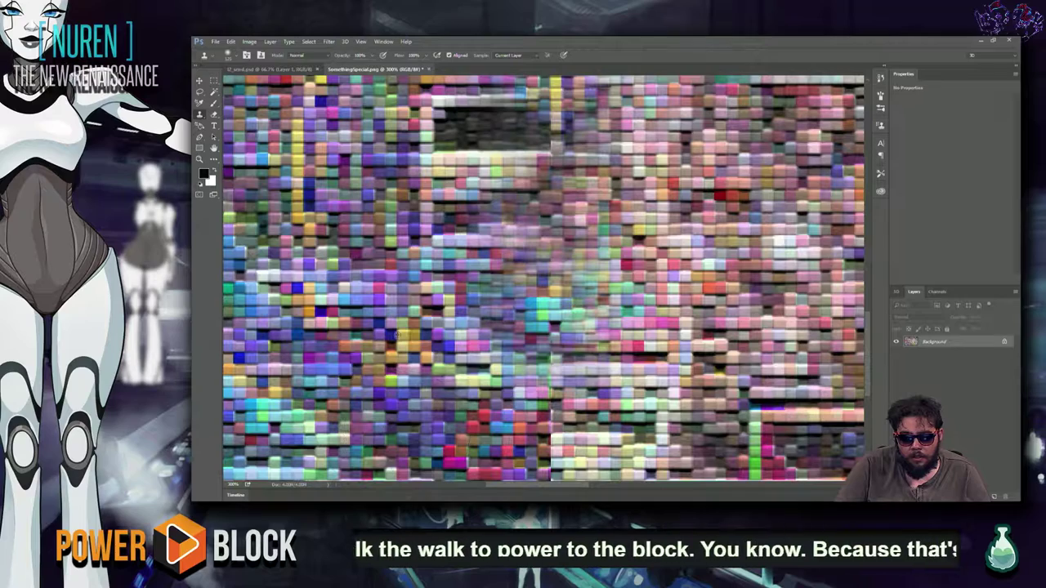
left_click_drag(490, 392, 549, 391)
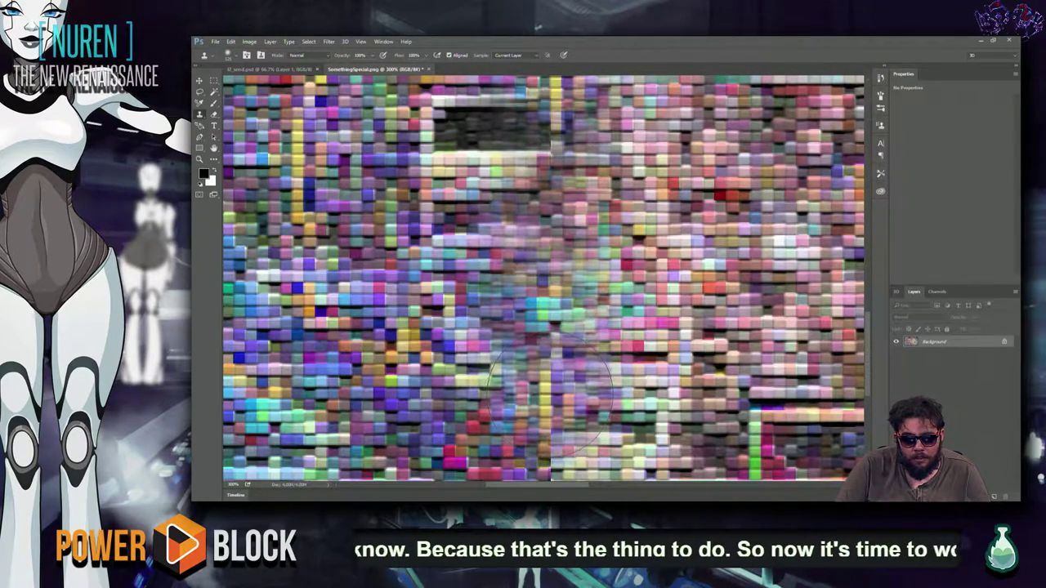
left_click(548, 391)
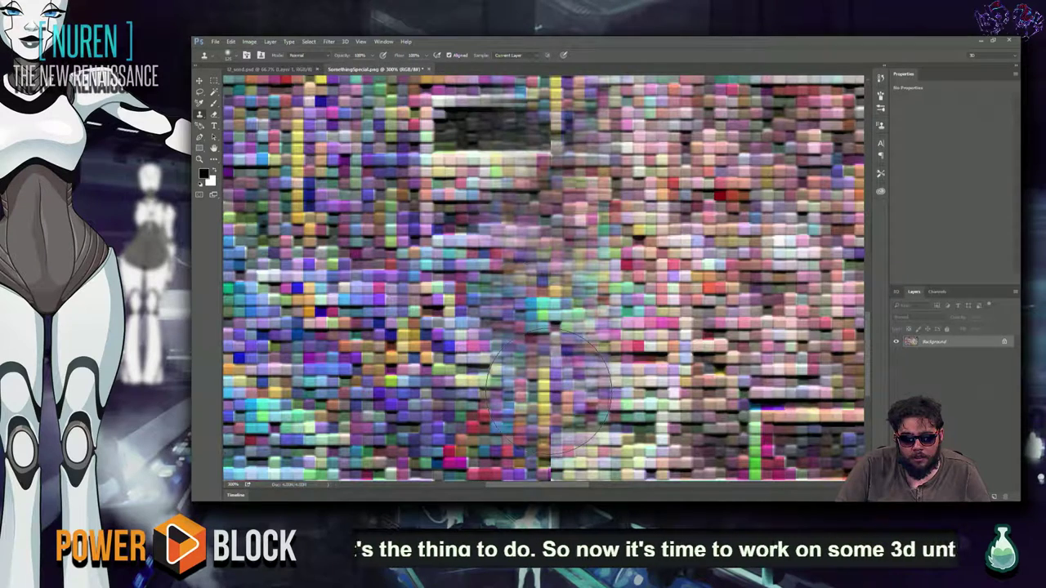
left_click_drag(550, 392, 784, 139)
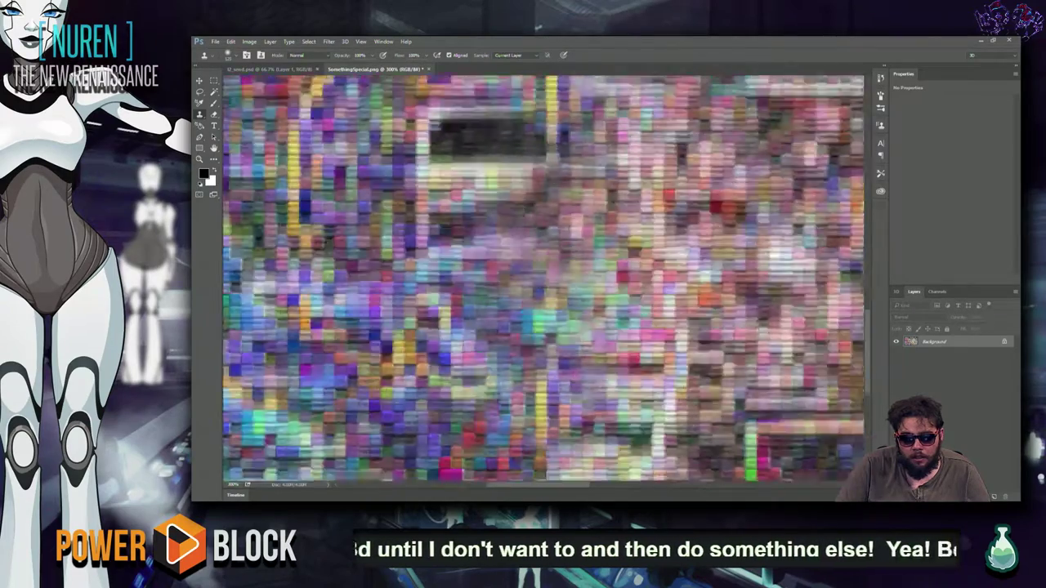
Step: Clone over the lower middle, upper middle and a left-side patch of the mosaic
left_click_drag(785, 139, 654, 319)
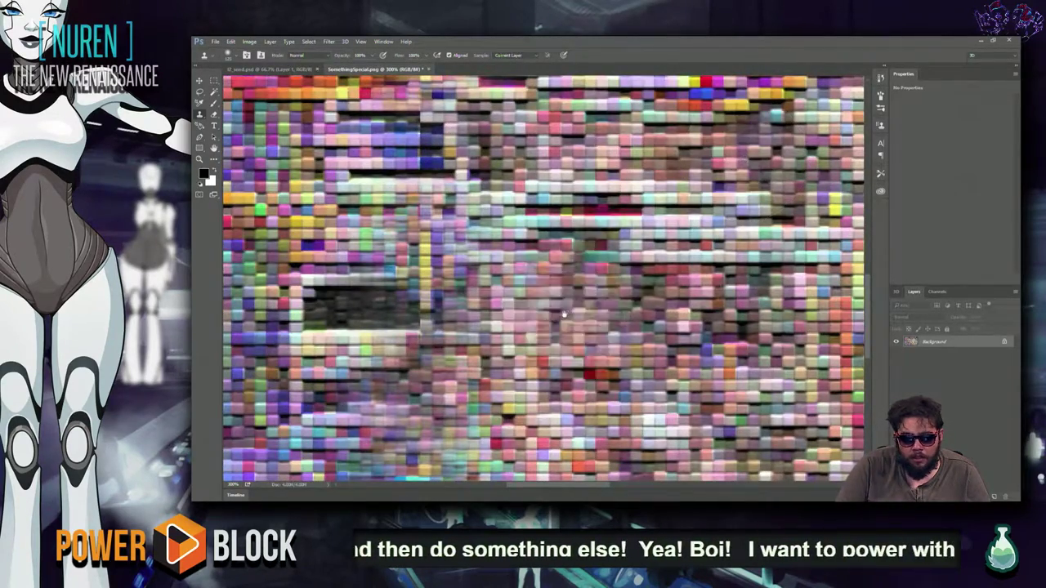
left_click_drag(678, 152, 587, 66)
mouse_move(424, 368)
left_mouse_down()
mouse_move(437, 398)
mouse_move(433, 339)
mouse_move(478, 392)
left_mouse_up()
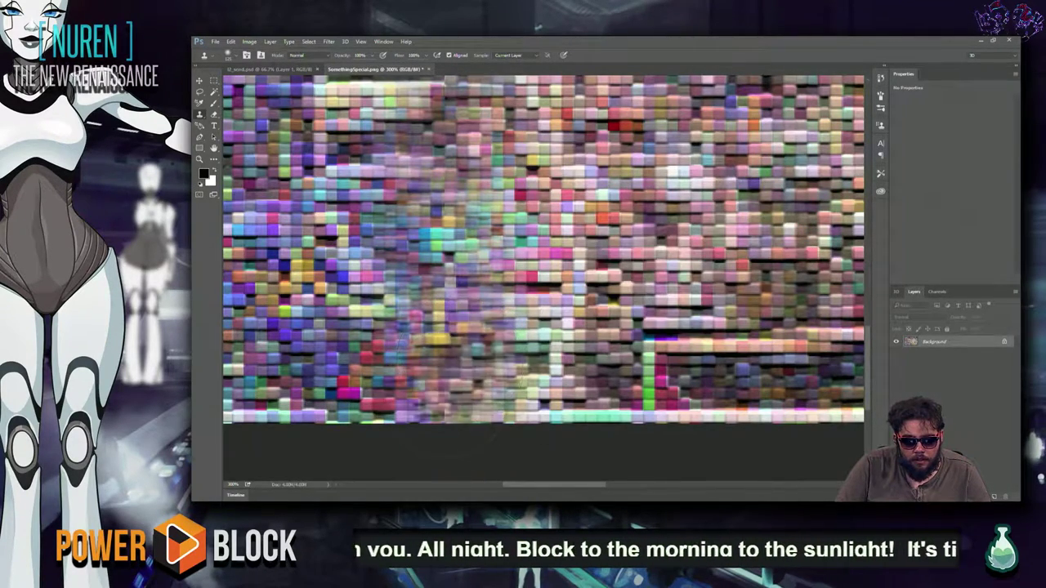
left_click_drag(433, 388, 408, 429)
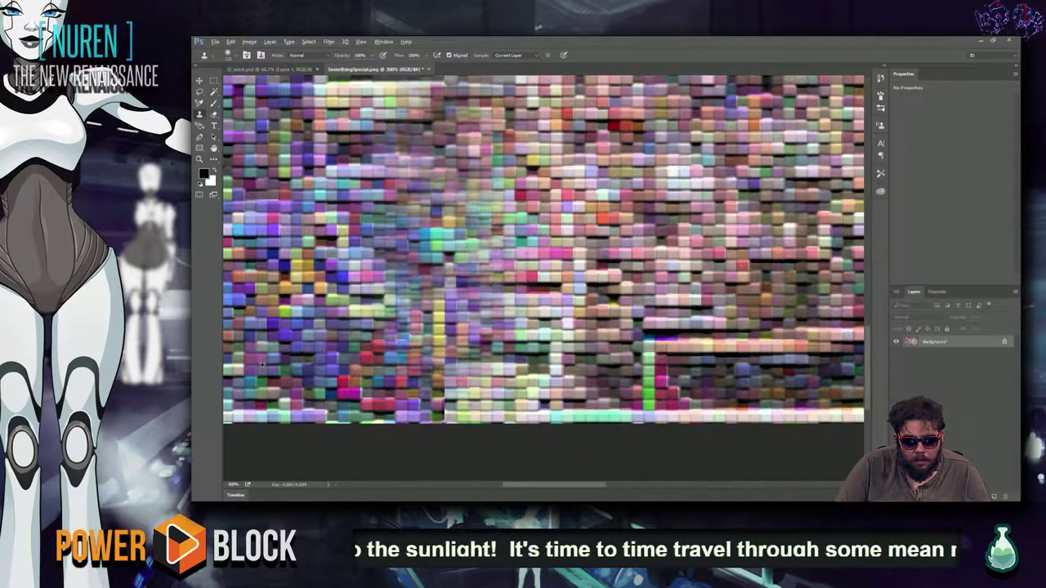
left_click_drag(392, 380, 441, 388)
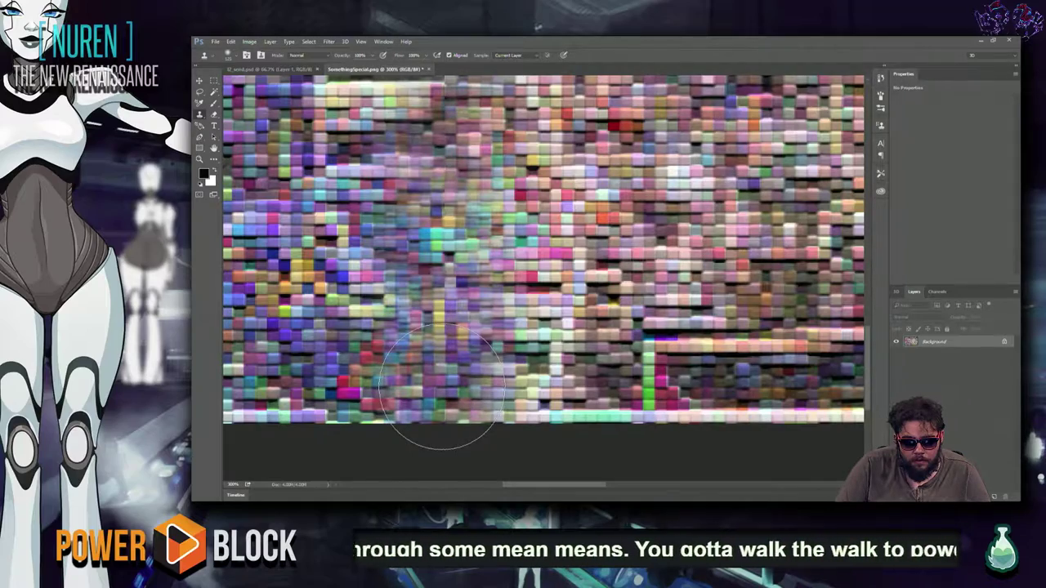
left_click_drag(589, 163, 547, 155)
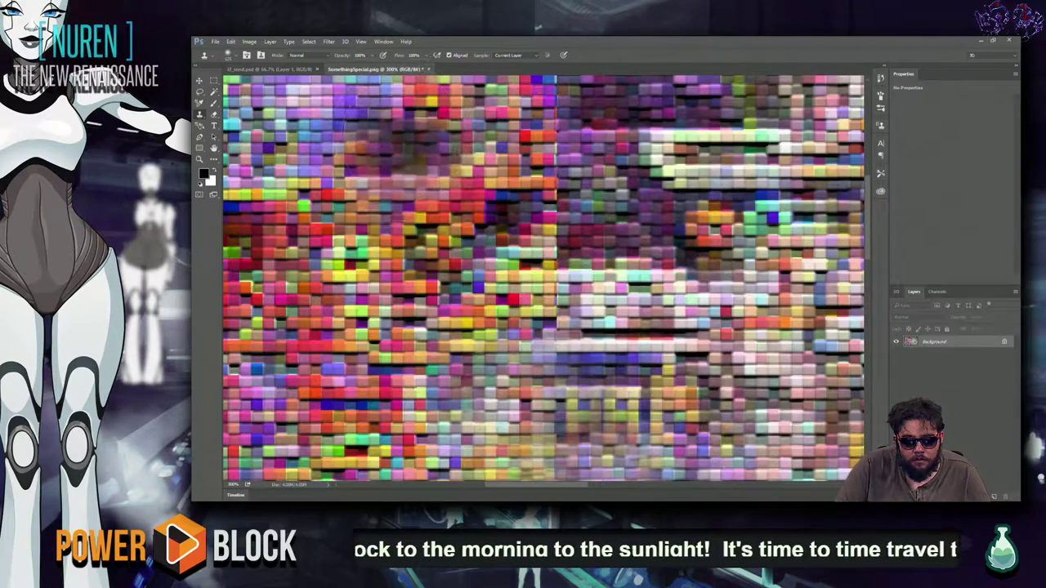
left_click(268, 235)
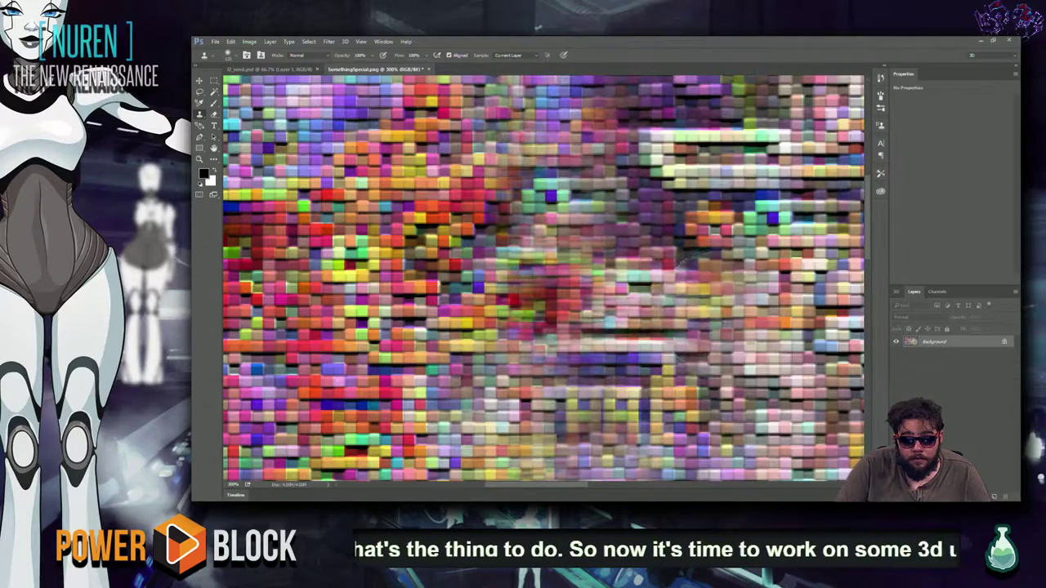
left_click_drag(596, 293, 529, 231)
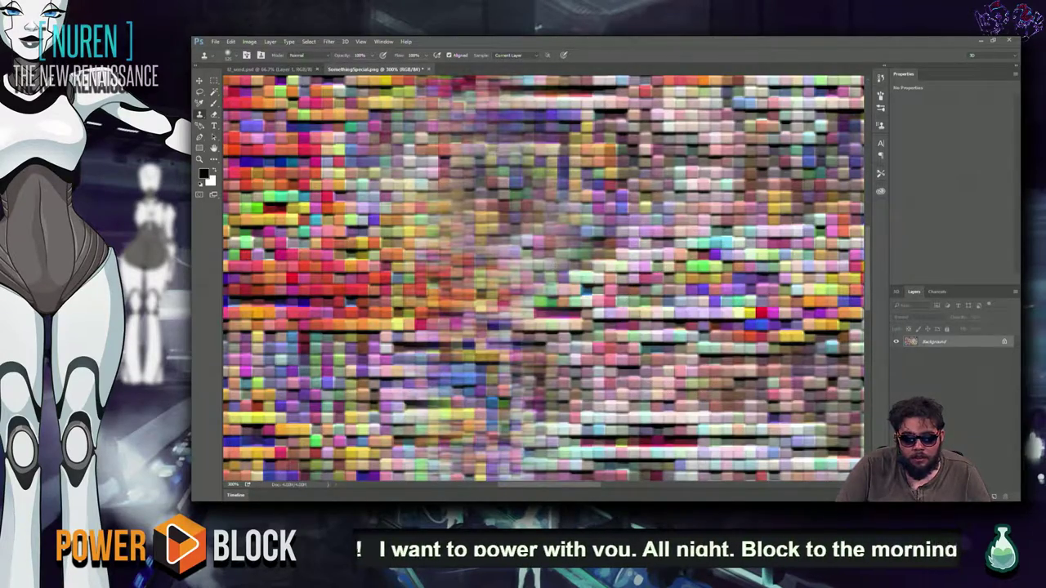
left_click_drag(554, 265, 637, 296)
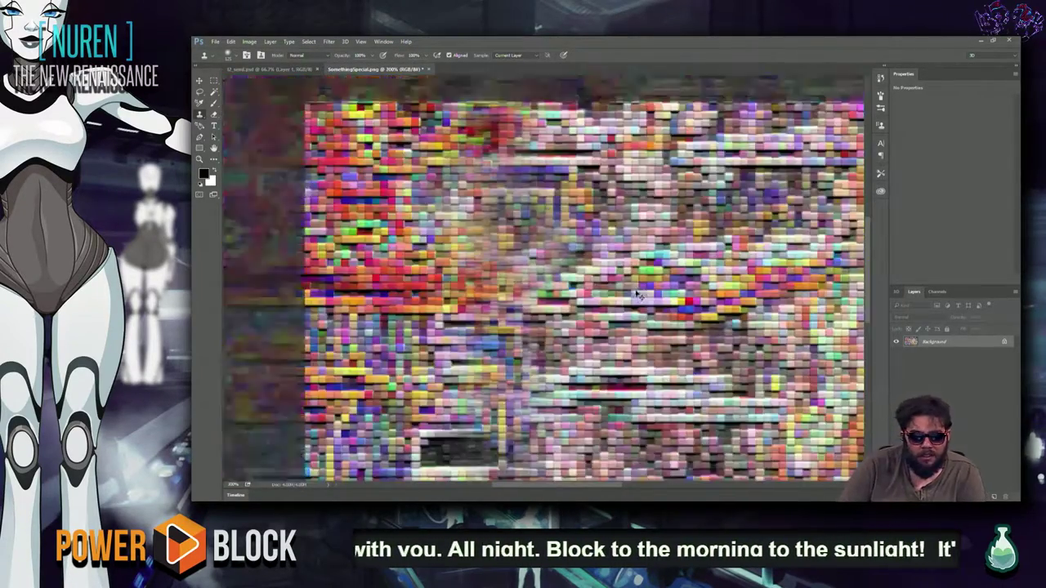
Step: At 100% zoom, apply Filter > Other > Offset of 500 pixels with wrap-around
key("ctrl+minus")
left_click_drag(776, 303, 600, 292)
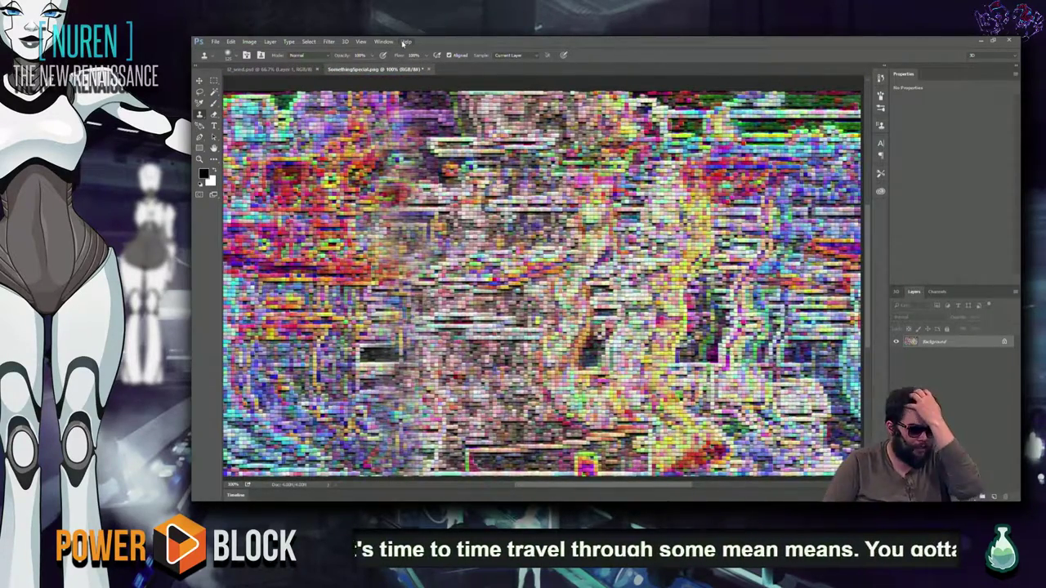
left_click(329, 41)
left_click(335, 51)
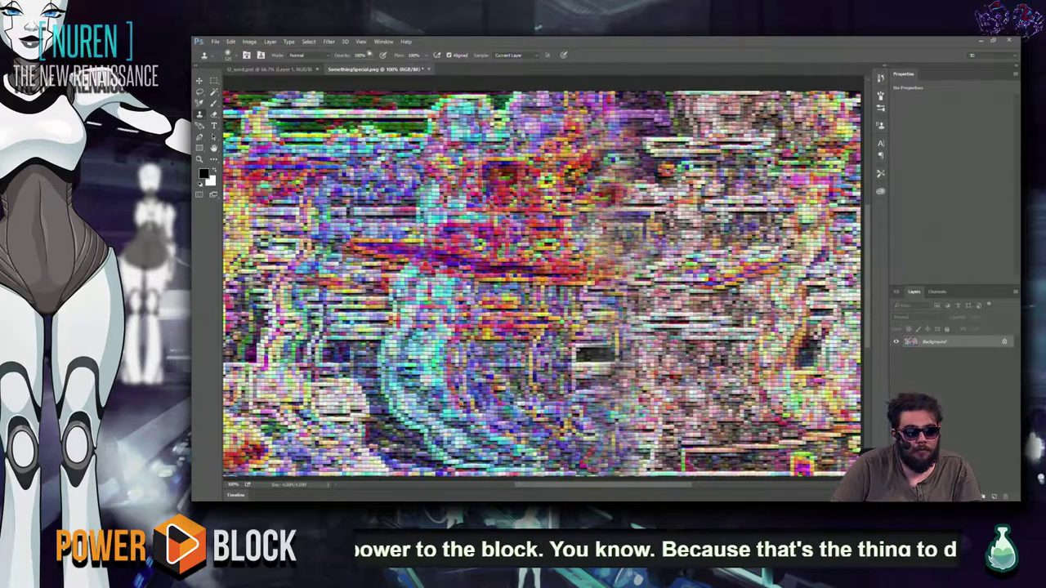
left_click(329, 41)
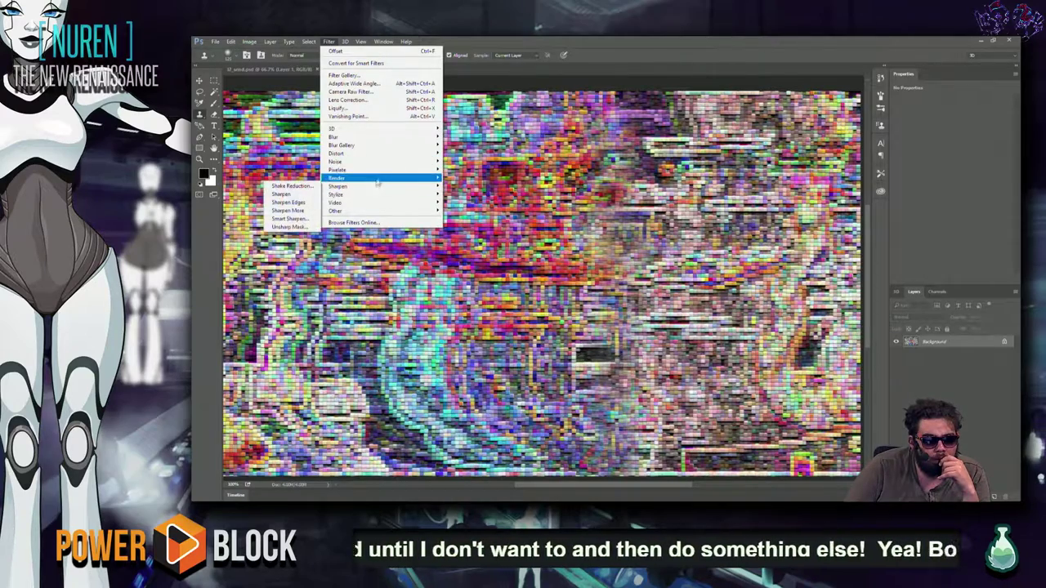
left_click(329, 41)
left_click(329, 41)
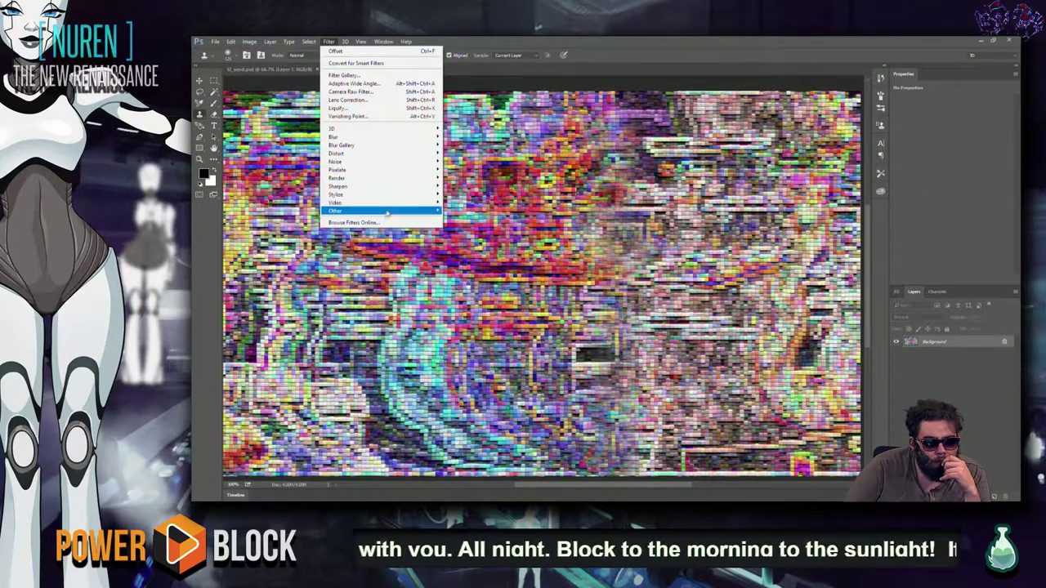
mouse_move(351, 210)
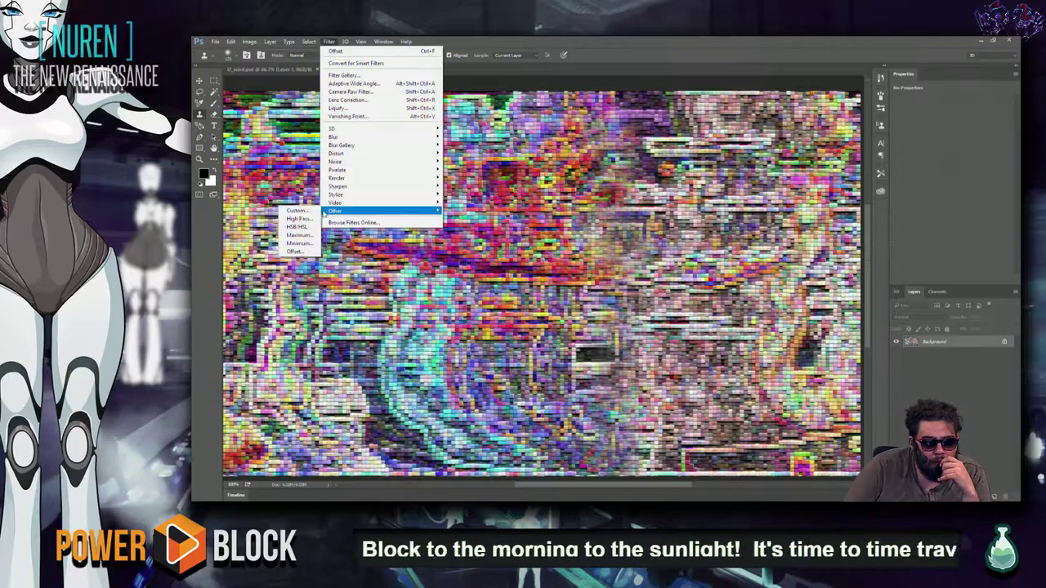
left_click(294, 252)
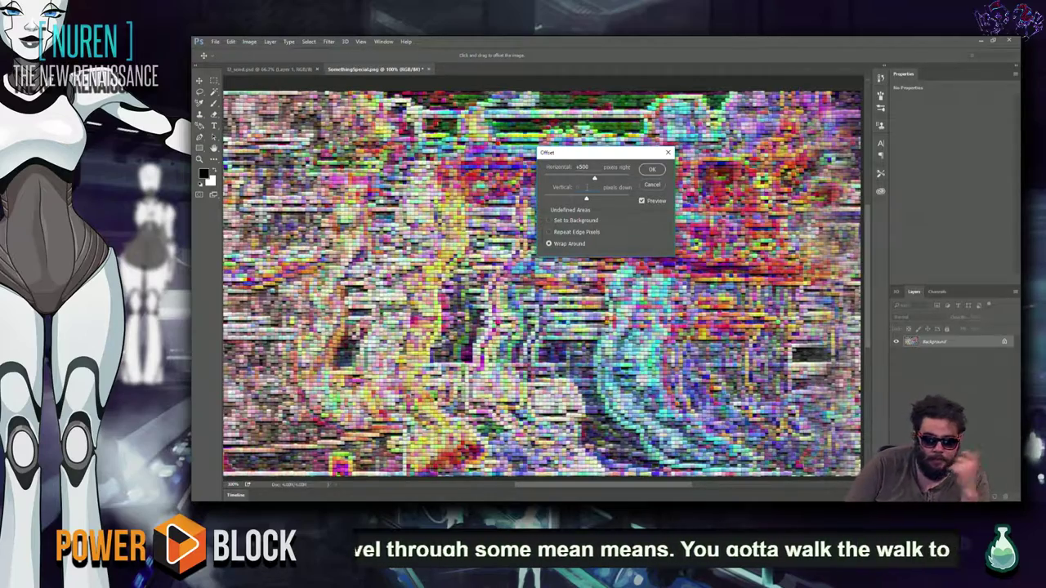
type("600500")
key("Return")
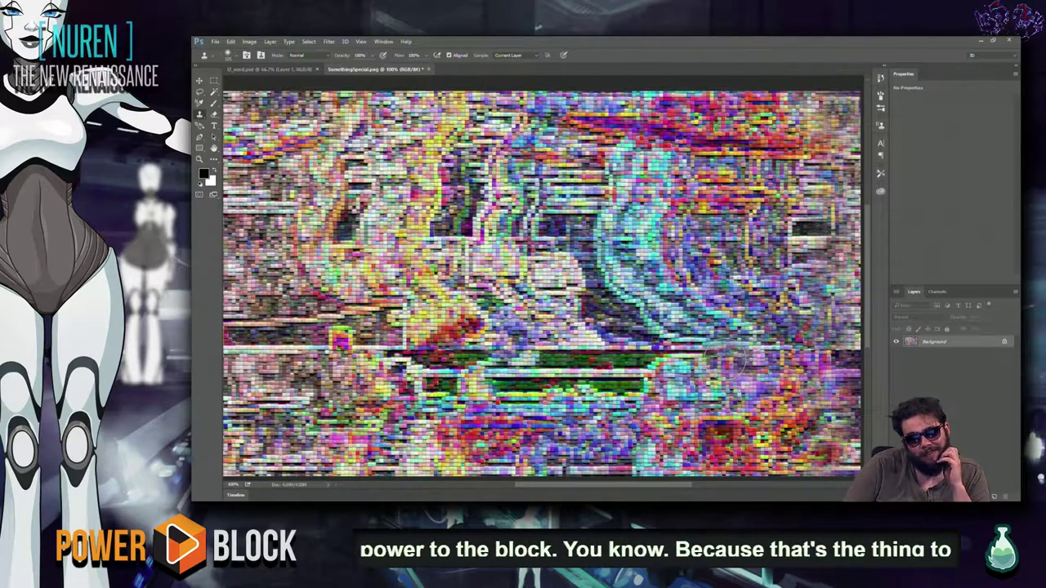
Step: Clone green pixels near the lower right and smear tiles across the upper left
left_click_drag(726, 360, 730, 407)
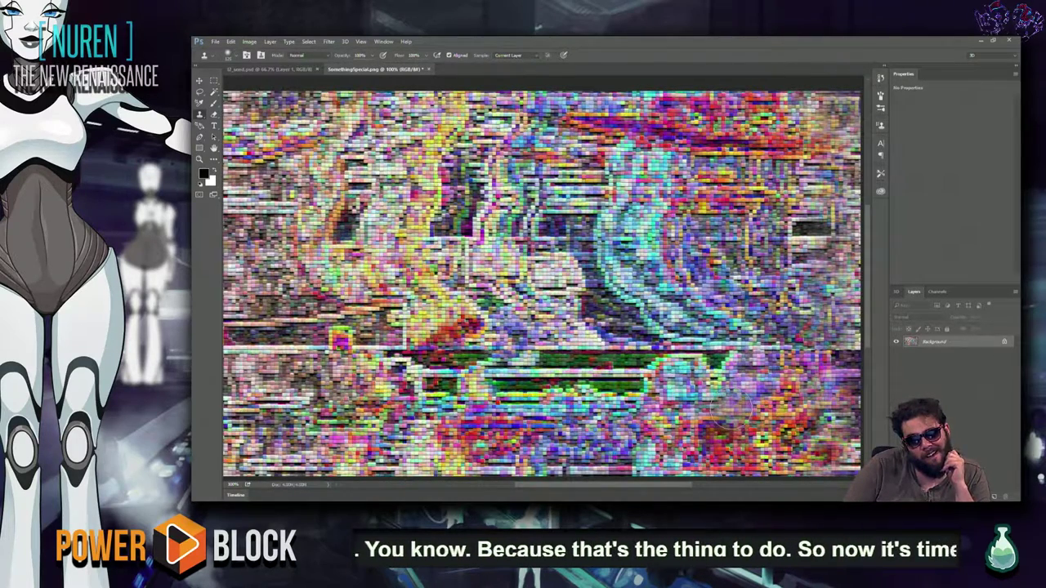
scroll(728, 411, "up", 1, "alt")
scroll(728, 411, "up", 2, "alt")
scroll(727, 411, "up", 1, "alt")
left_click_drag(728, 411, 501, 174)
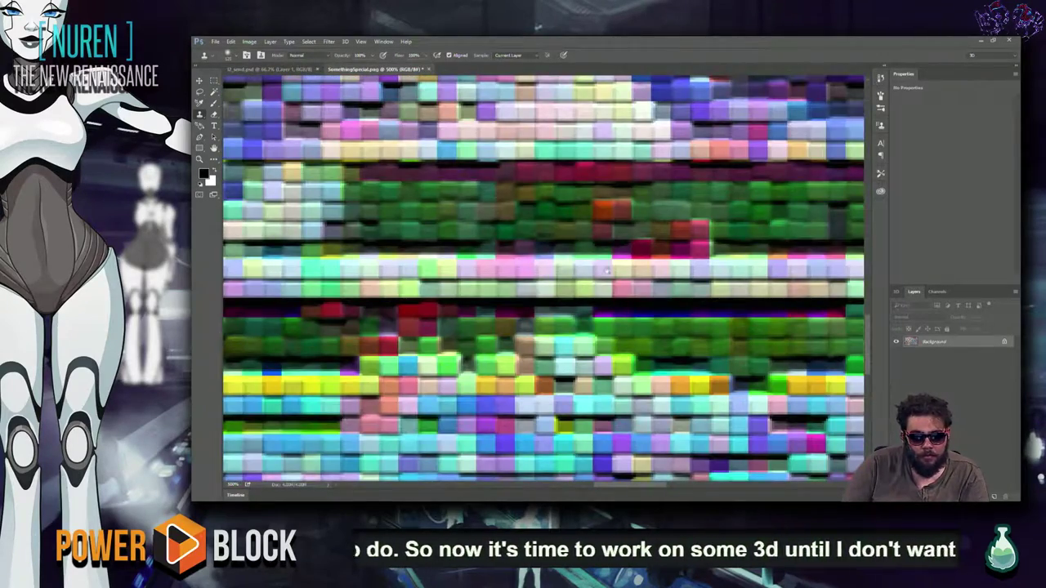
scroll(607, 270, "down", 1, "alt")
scroll(571, 256, "down", 1, "alt")
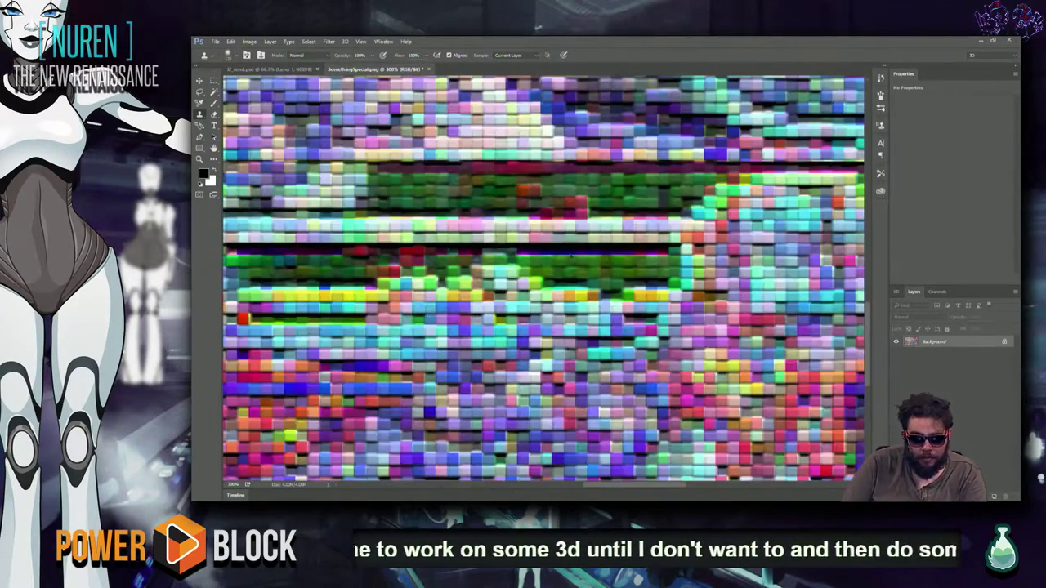
scroll(570, 257, "down", 1, "alt")
scroll(589, 260, "down", 2, "alt")
scroll(592, 264, "up", 2, "alt")
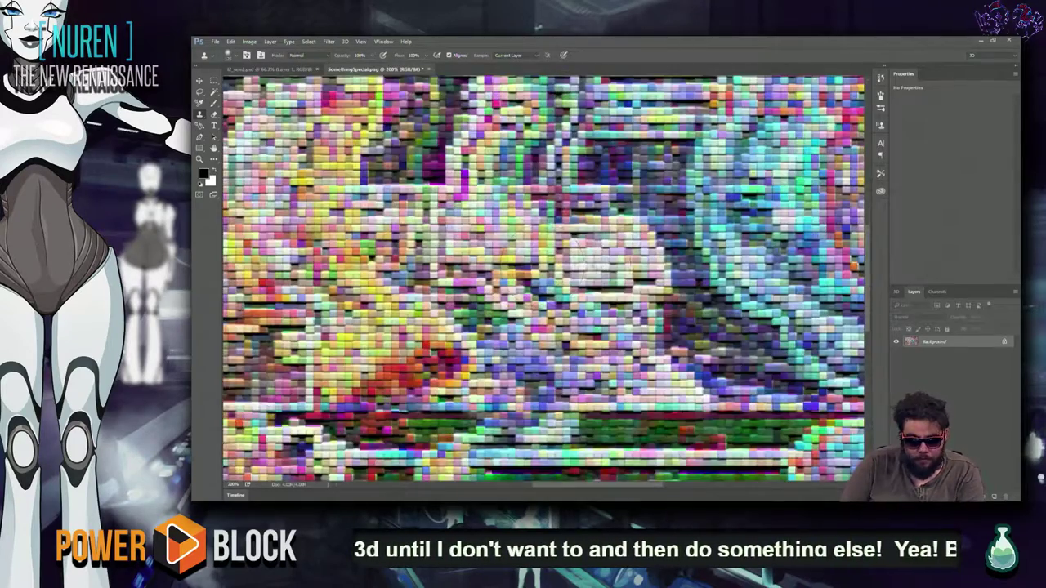
scroll(591, 265, "left", 6, "ctrl")
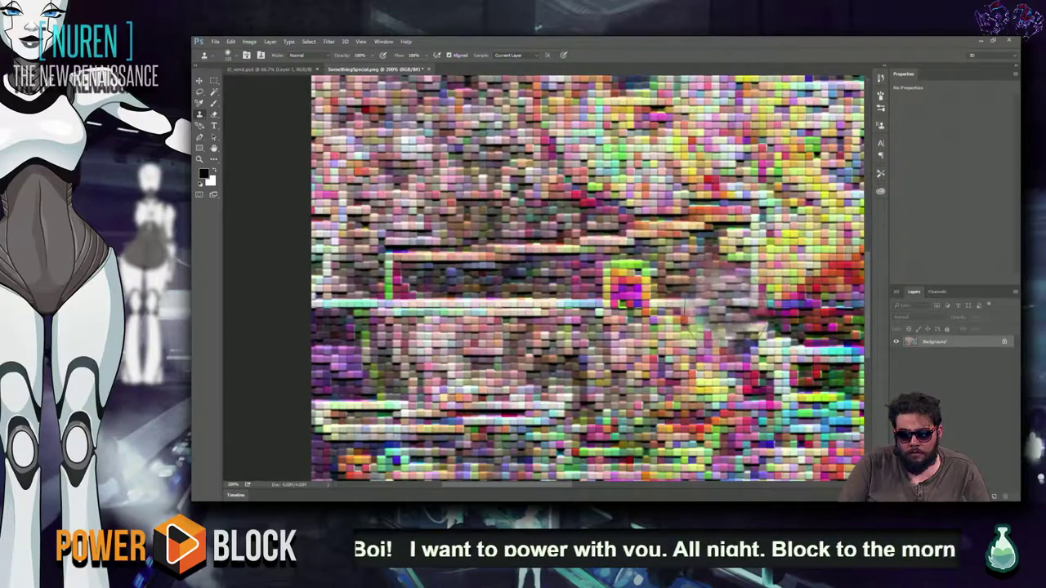
scroll(723, 310, "right", 5, "ctrl")
scroll(723, 310, "down", 3)
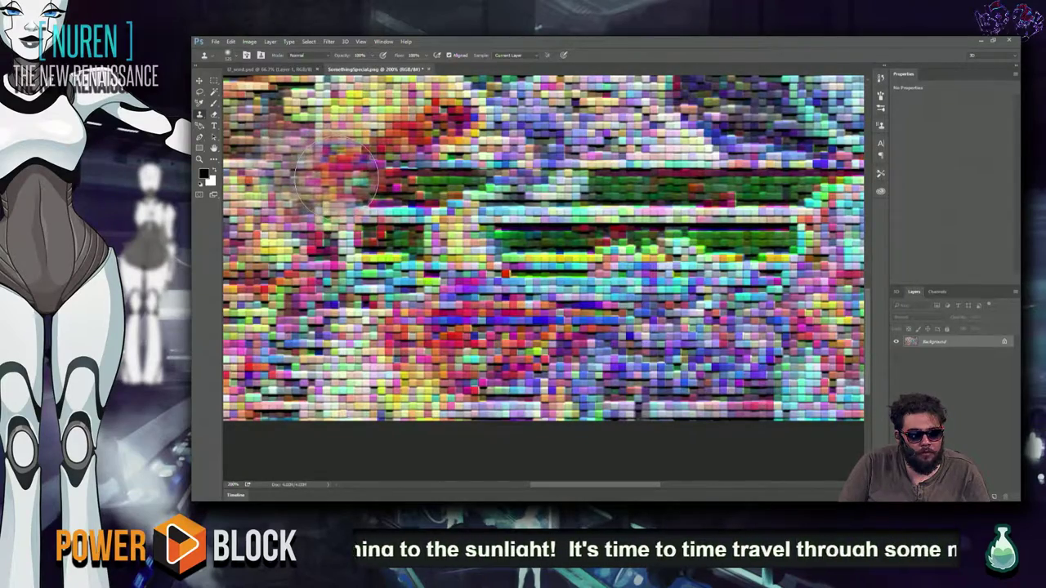
scroll(343, 180, "down", 2)
scroll(343, 180, "right", 3, "ctrl")
scroll(543, 232, "right", 1, "ctrl")
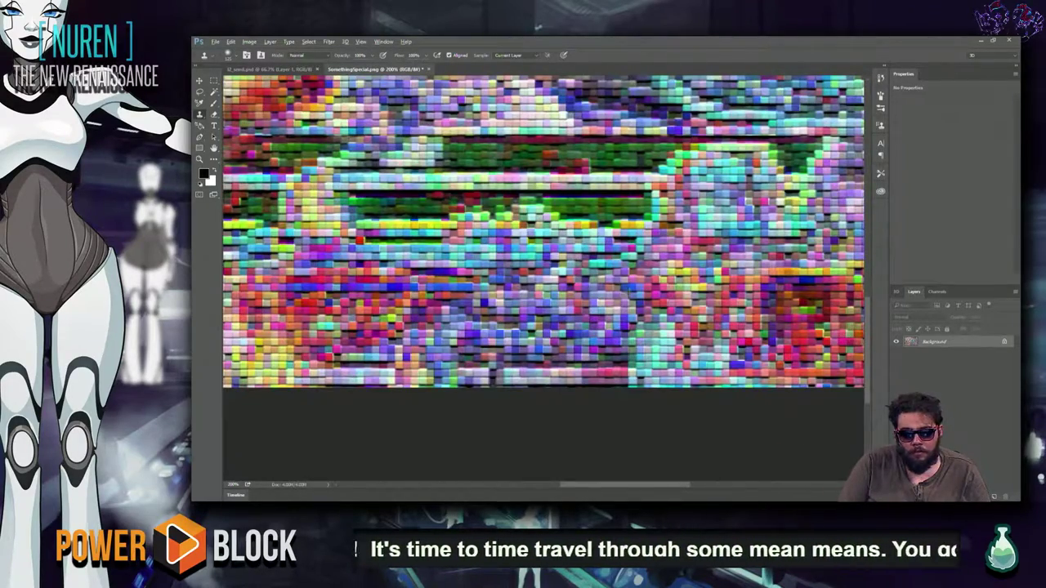
mouse_move(299, 131)
left_mouse_down()
mouse_move(274, 143)
mouse_move(266, 131)
mouse_move(294, 155)
left_mouse_up()
left_click_drag(441, 179, 368, 137)
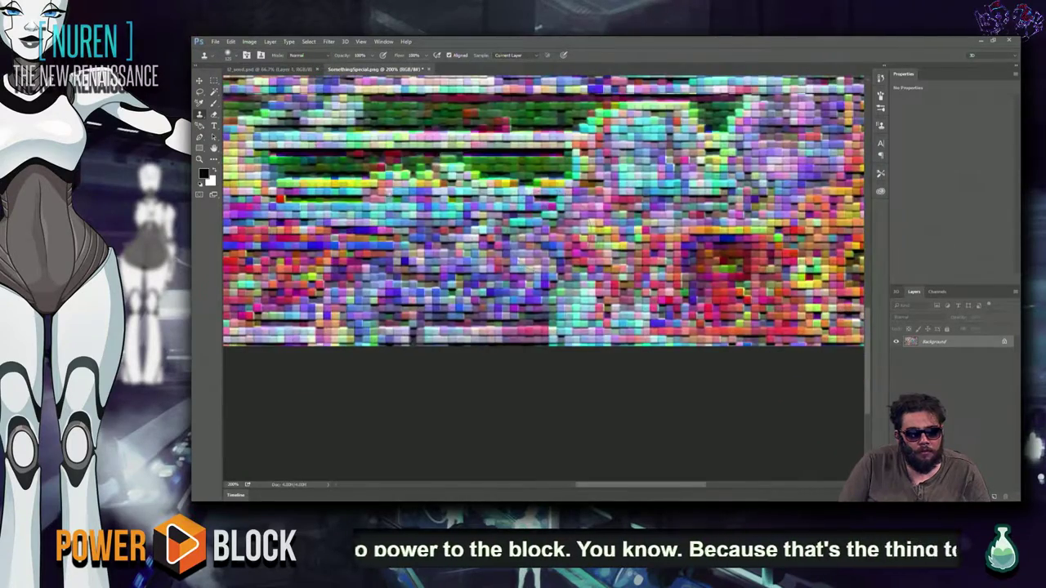
mouse_move(269, 114)
left_mouse_down()
mouse_move(296, 228)
mouse_move(274, 205)
left_mouse_up()
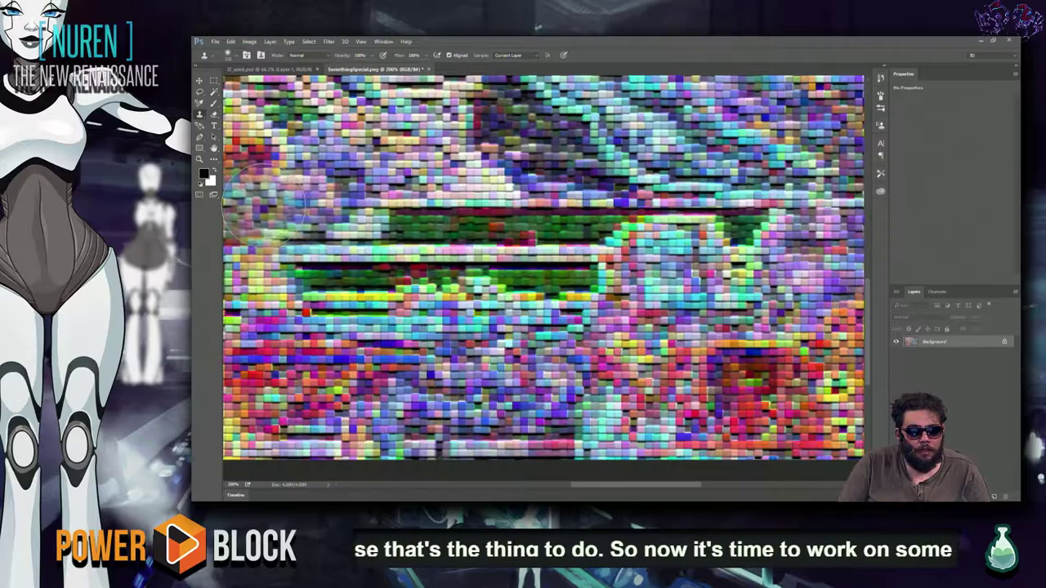
left_click_drag(269, 204, 245, 209)
Step: Smear cloned tiles over the upper middle, upper right and right edge of the mosaic
left_click_drag(499, 330, 404, 282)
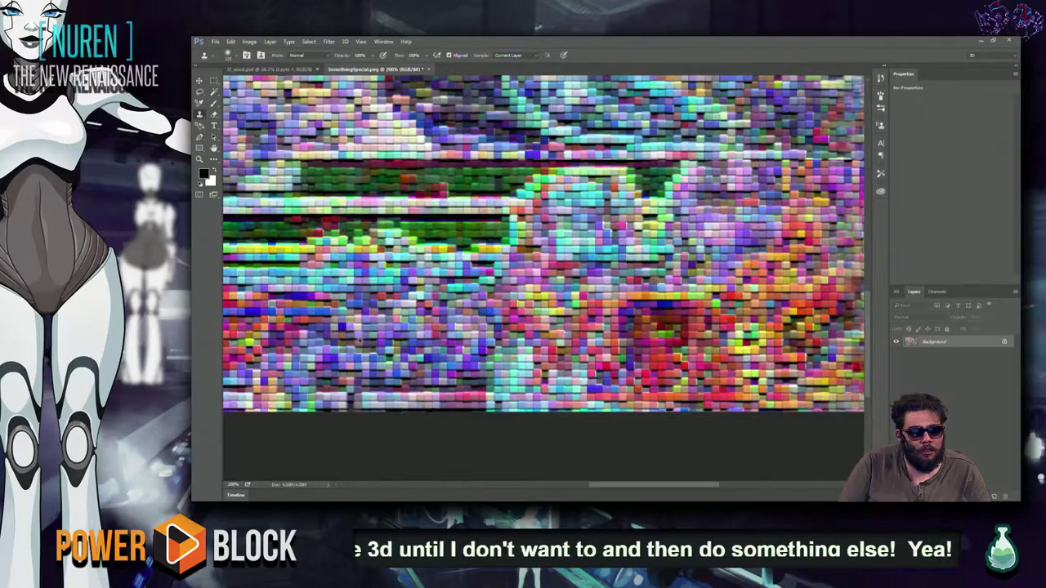
left_click_drag(361, 340, 516, 365)
mouse_move(490, 188)
left_mouse_down()
mouse_move(477, 194)
mouse_move(486, 204)
mouse_move(474, 221)
mouse_move(555, 200)
left_mouse_up()
mouse_move(731, 194)
left_mouse_down()
mouse_move(601, 200)
mouse_move(467, 188)
left_mouse_up()
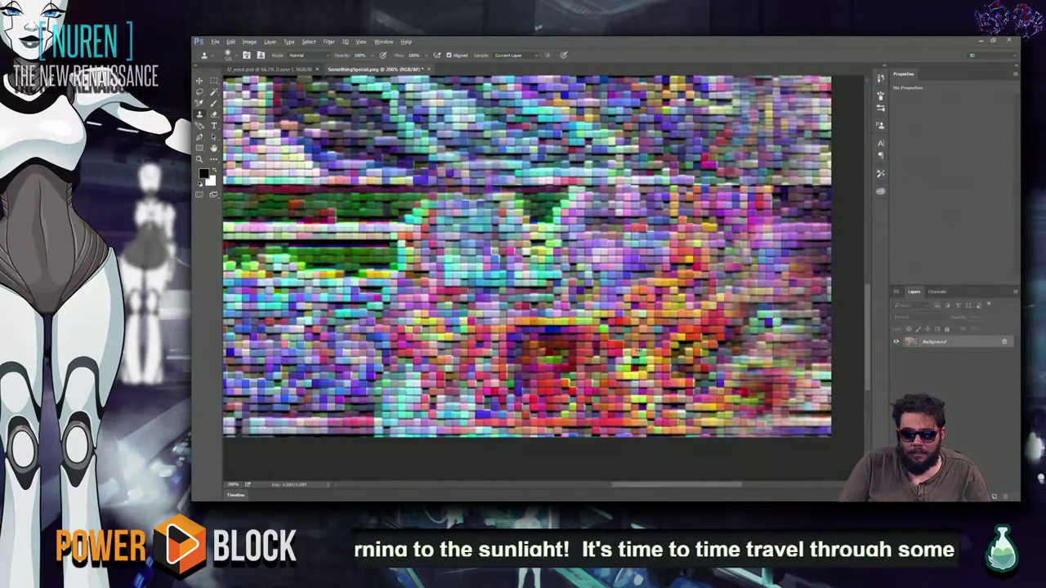
mouse_move(678, 98)
left_mouse_down()
mouse_move(694, 187)
mouse_move(712, 187)
mouse_move(709, 178)
left_mouse_up()
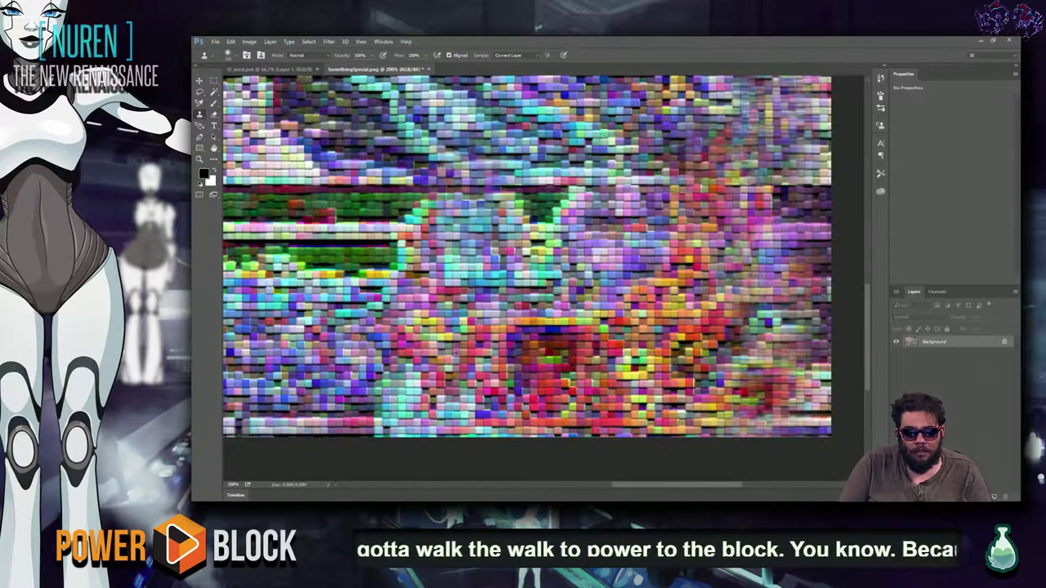
left_click_drag(580, 184, 510, 190)
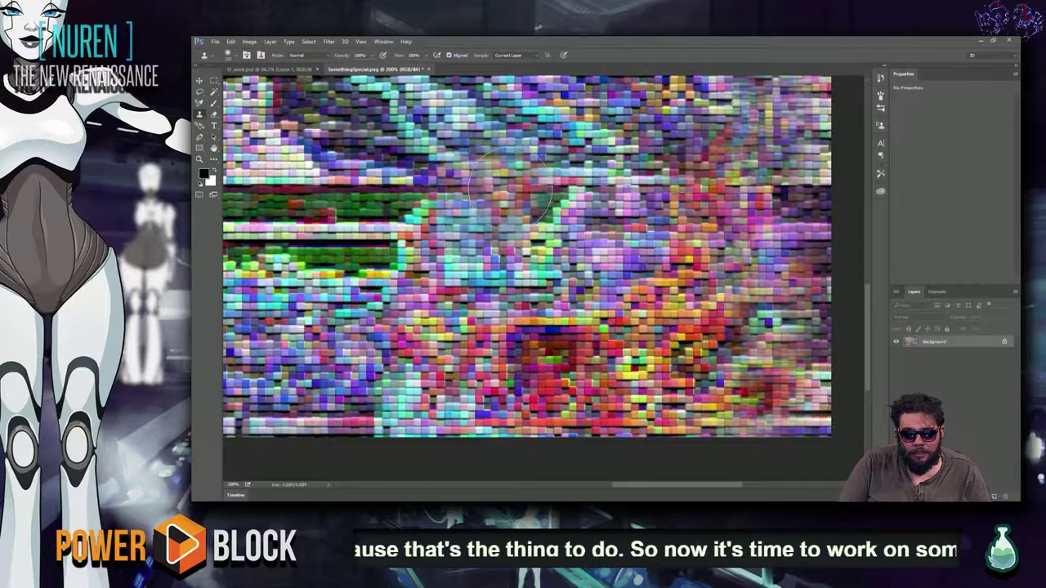
left_click_drag(662, 253, 605, 247)
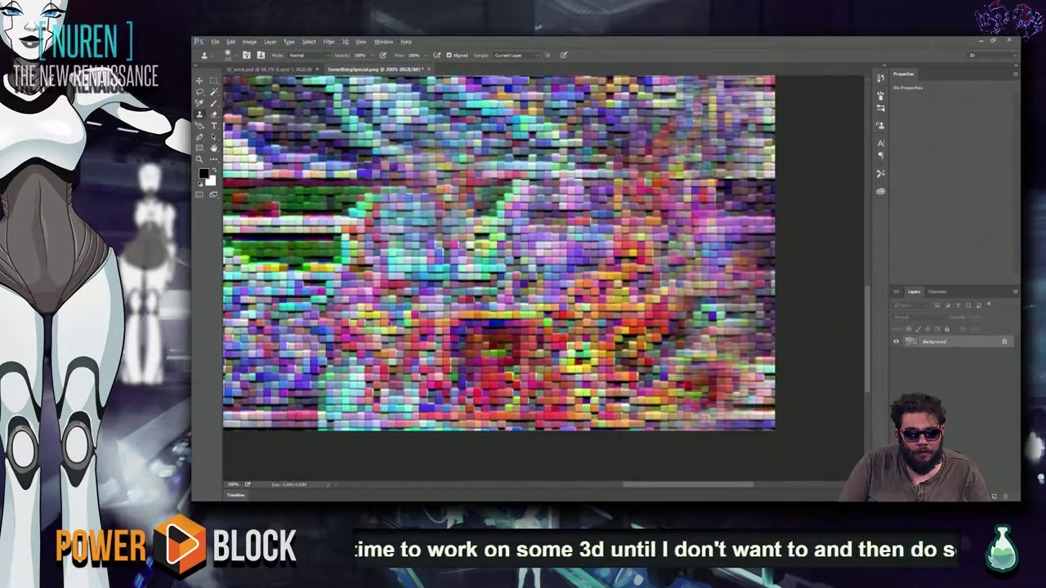
mouse_move(792, 237)
left_mouse_down()
mouse_move(739, 176)
mouse_move(749, 184)
left_mouse_up()
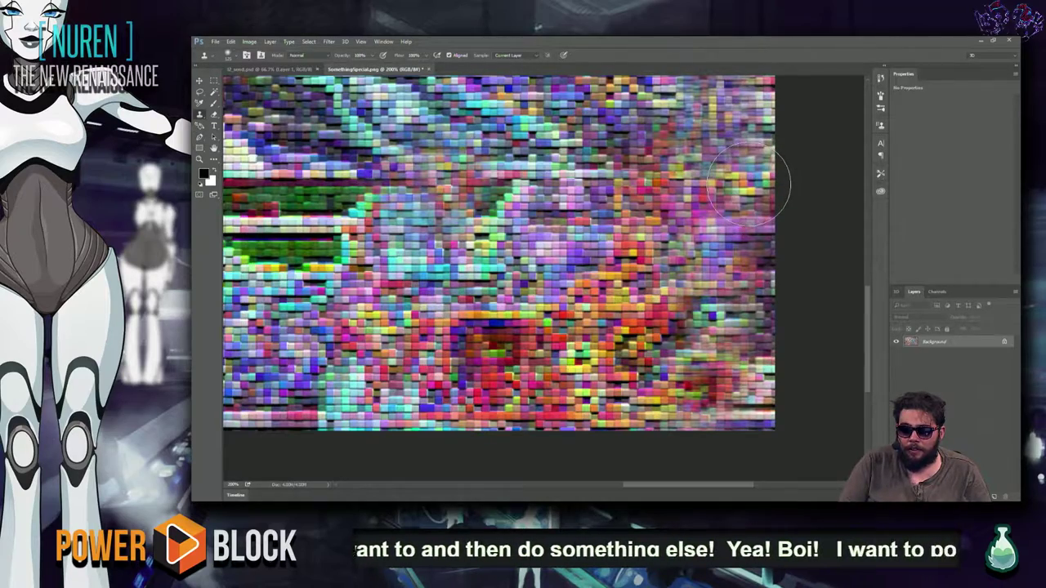
left_click_drag(490, 343, 801, 384)
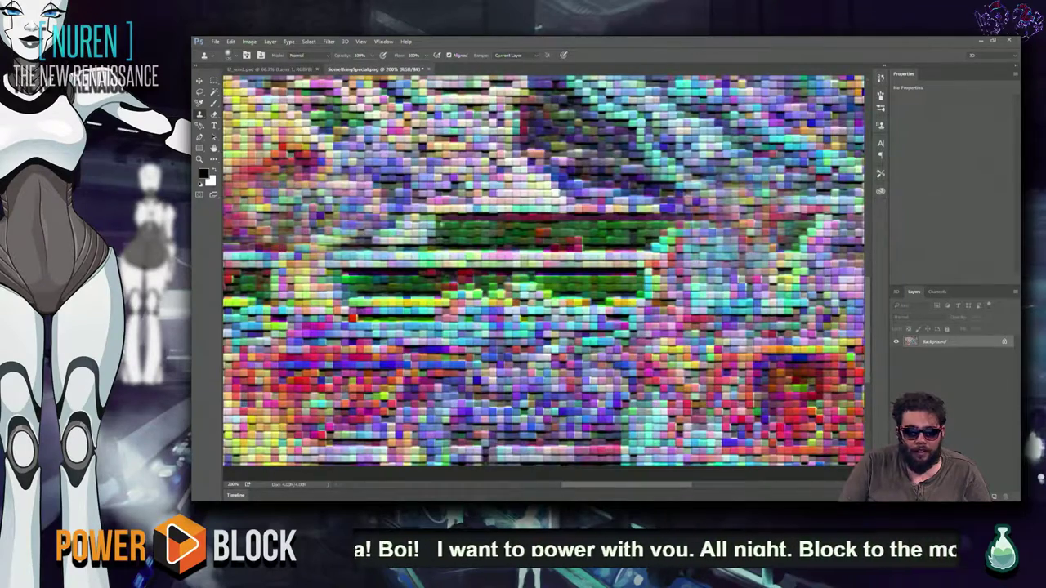
mouse_move(539, 269)
left_mouse_down()
mouse_move(621, 310)
mouse_move(507, 245)
mouse_move(572, 278)
left_mouse_up()
key("ctrl+0")
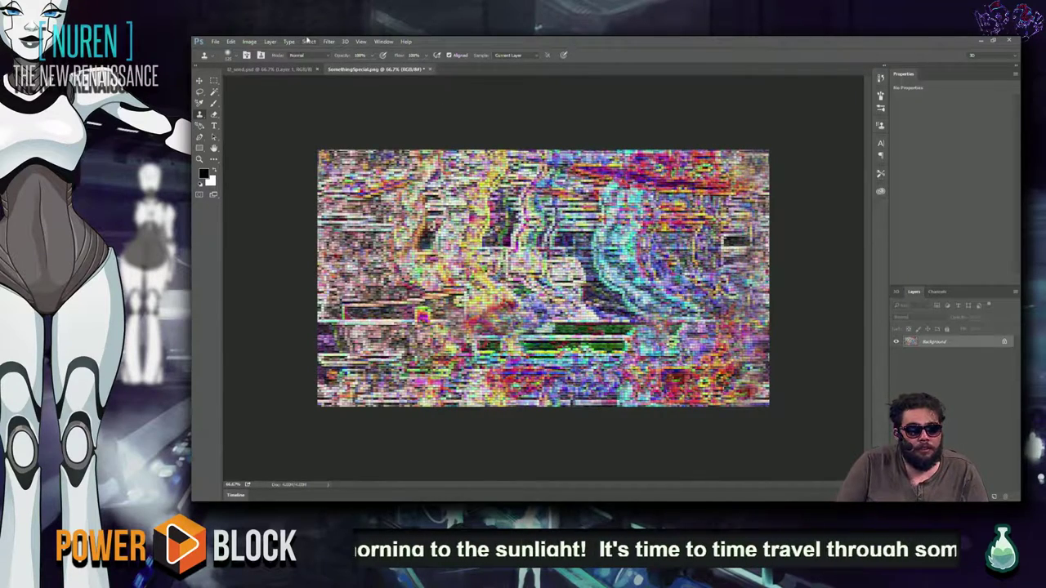
Step: Apply a wrap-around Offset filter with a changed vertical offset to the mosaic
left_click(328, 40)
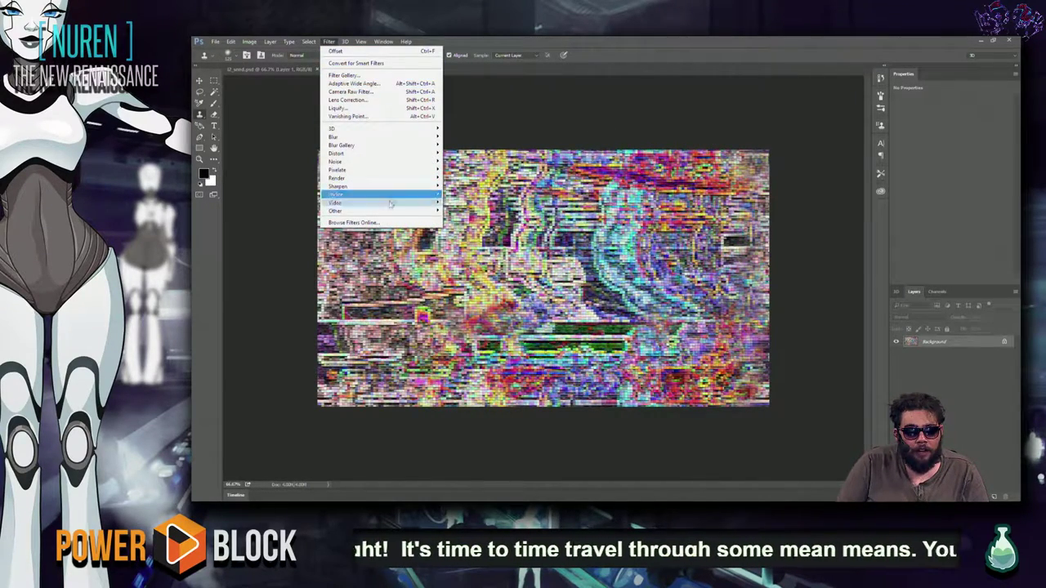
mouse_move(335, 211)
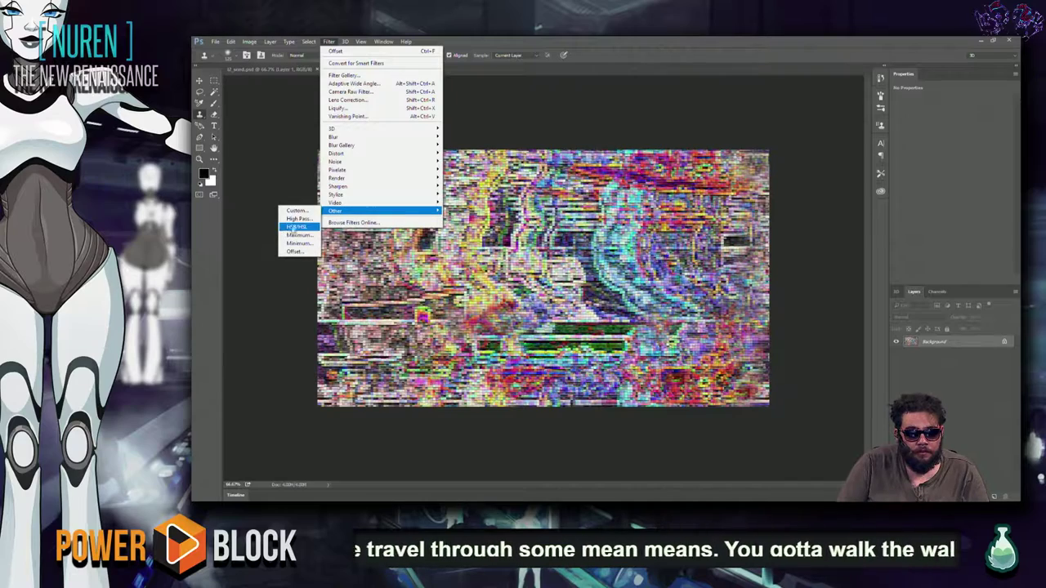
left_click(294, 251)
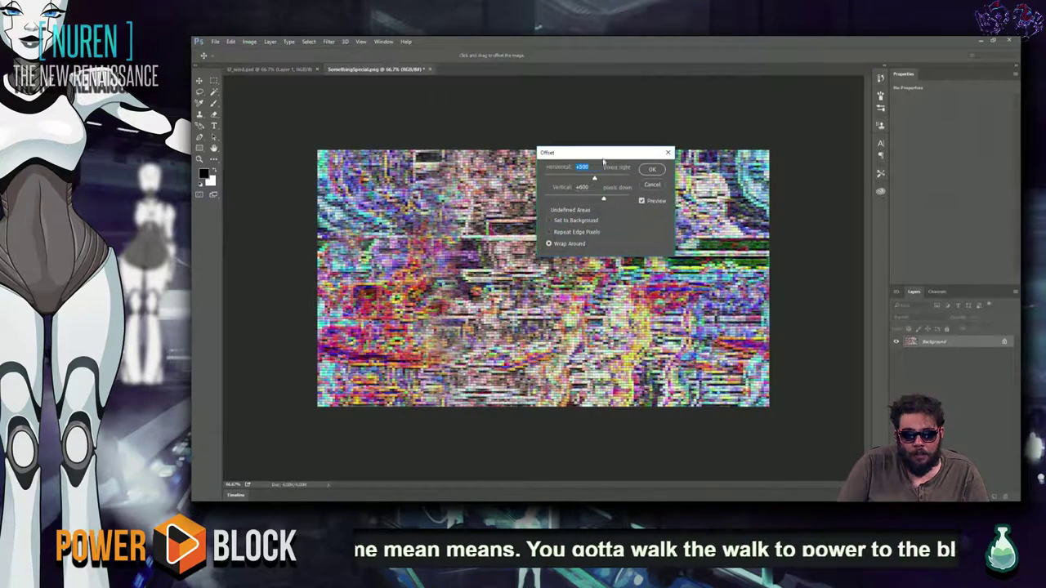
left_click_drag(604, 154, 366, 125)
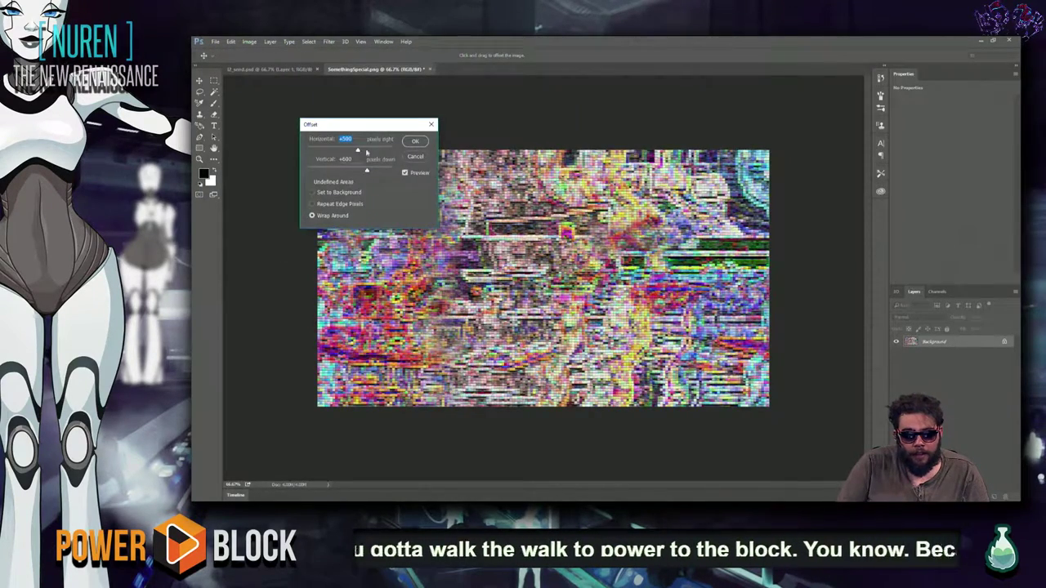
mouse_move(366, 170)
left_mouse_down()
mouse_move(307, 169)
mouse_move(379, 151)
left_mouse_up()
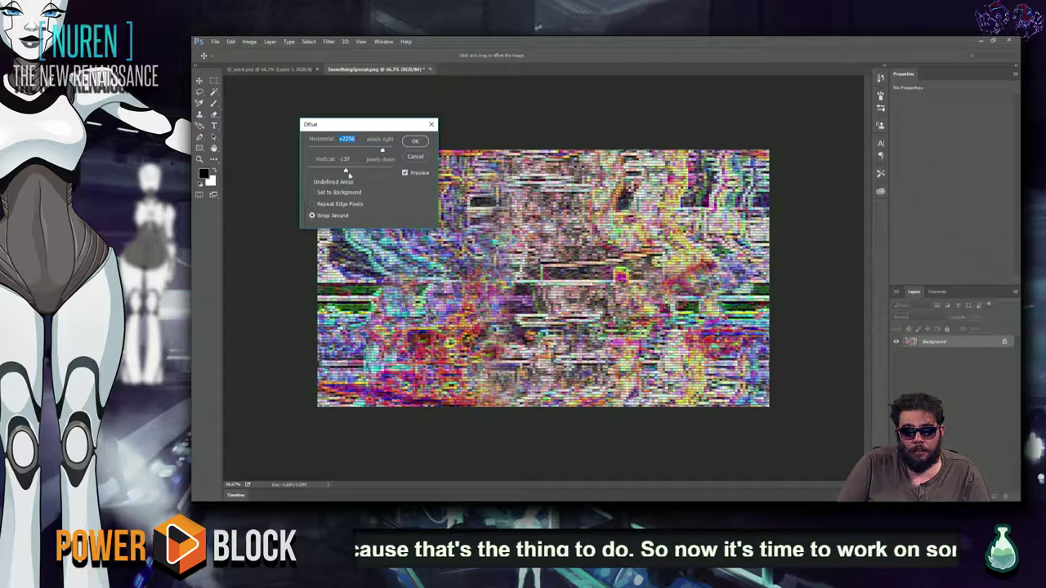
left_click(416, 142)
key("s")
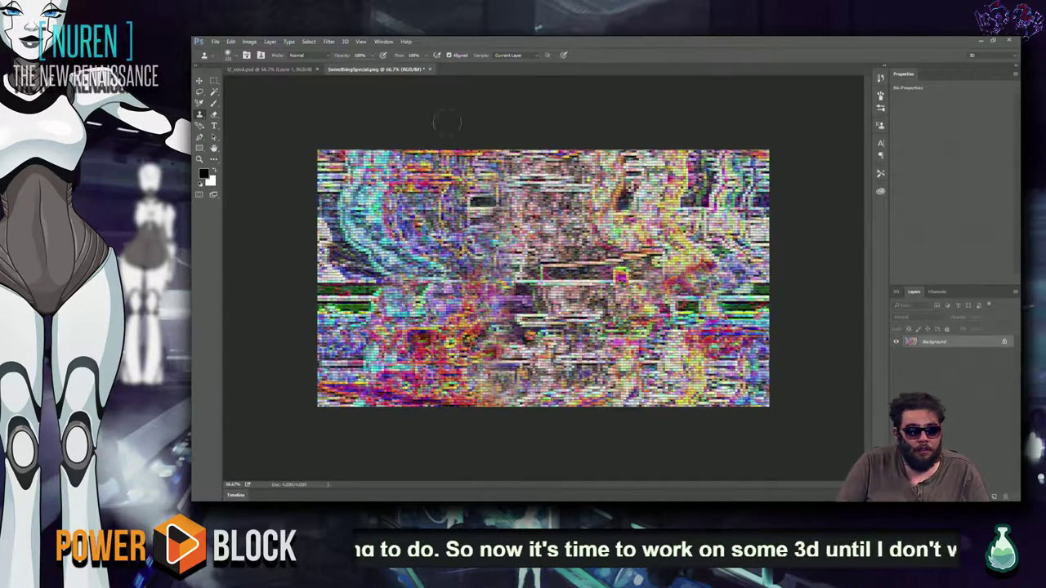
Step: Save SomethingSpecial.png and switch over to Maya LT
left_click(215, 40)
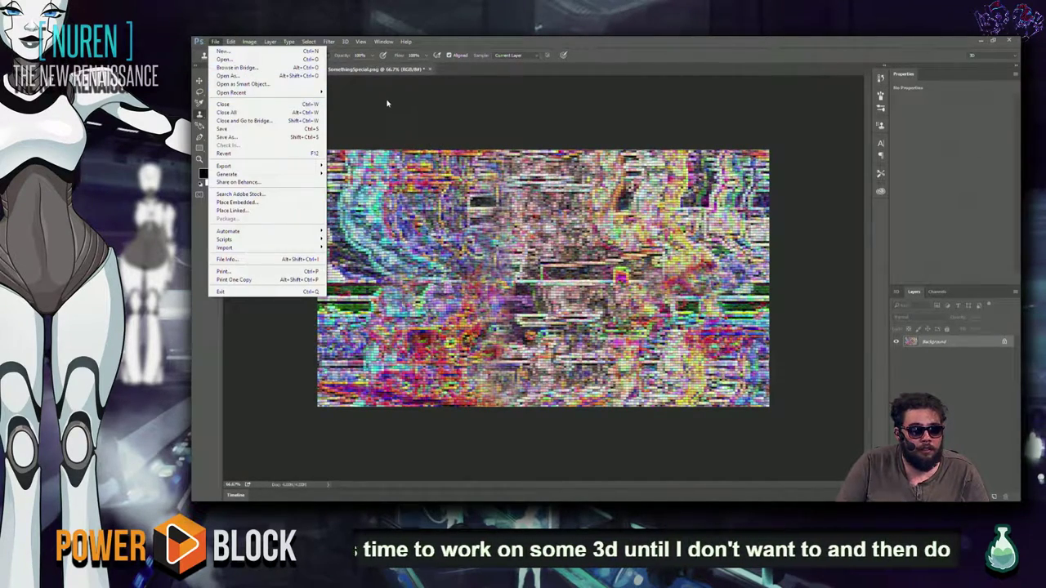
left_click(233, 128)
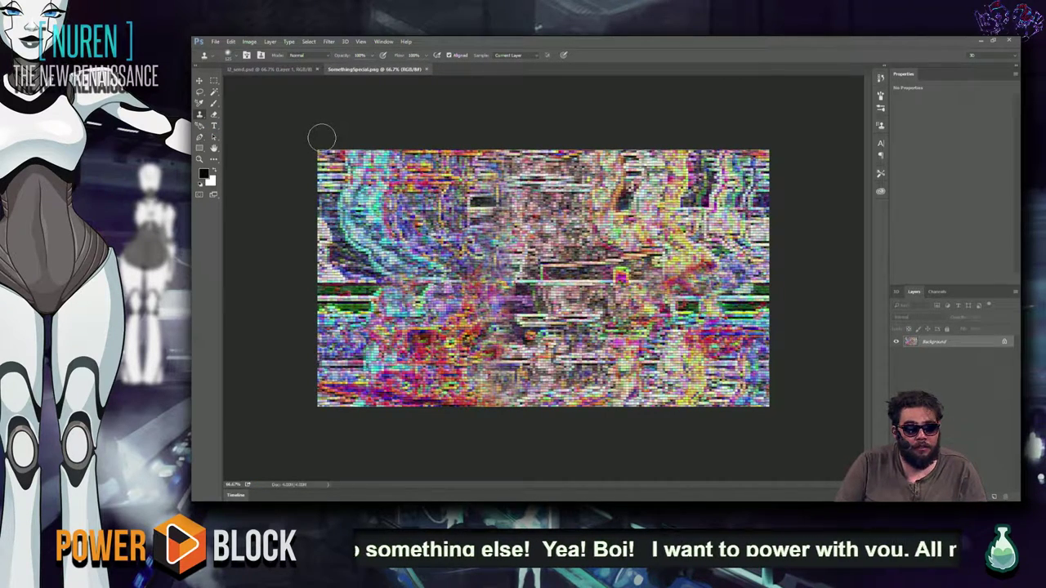
key("alt+Tab")
key("alt+Tab")
key("alt+Tab")
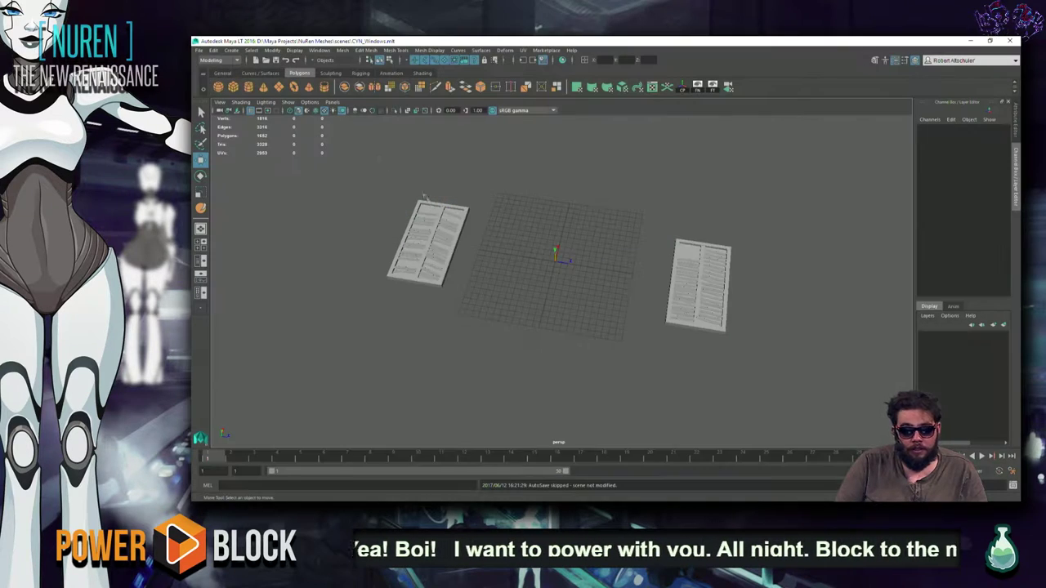
Step: Start a new empty scene, saving the previous scene first
mouse_move(509, 324)
left_mouse_down("alt")
mouse_move(411, 308)
mouse_move(423, 307)
left_mouse_up("alt")
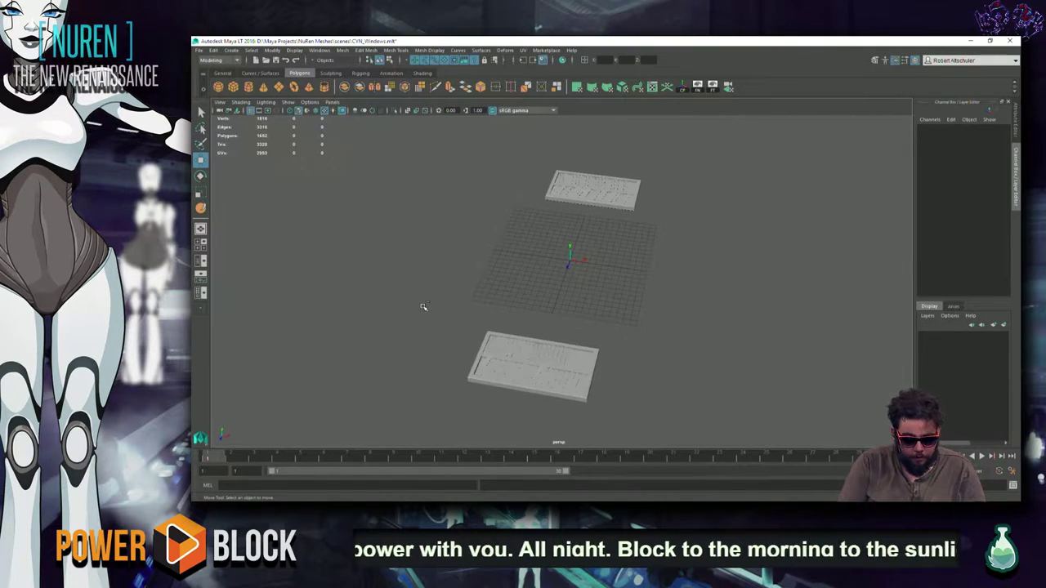
key("ctrl+n")
left_click(567, 277)
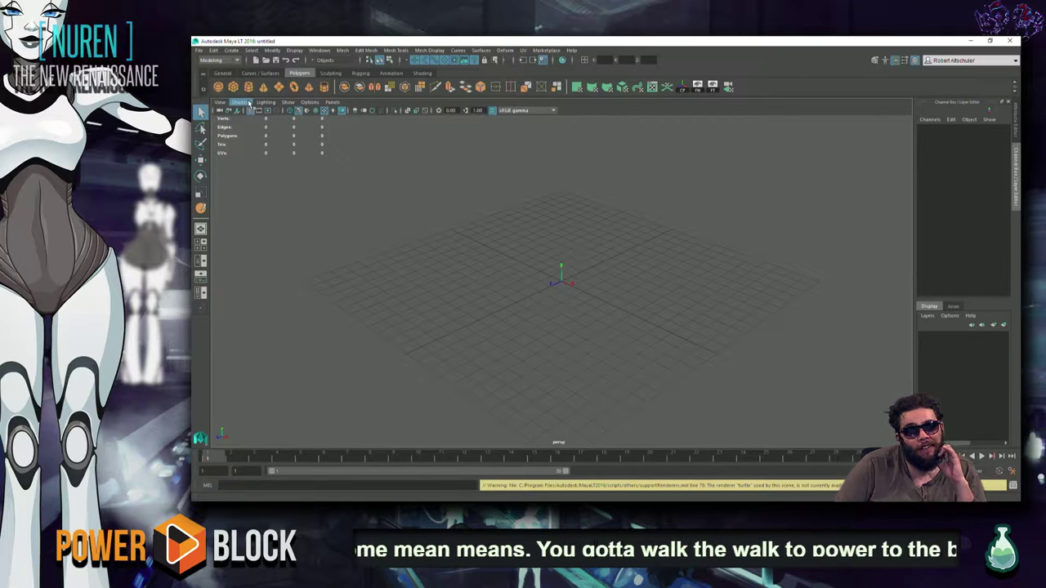
Step: Draw a large torus, pTorus1, in the new scene
mouse_move(527, 241)
left_mouse_down()
mouse_move(685, 276)
mouse_move(787, 262)
left_mouse_up()
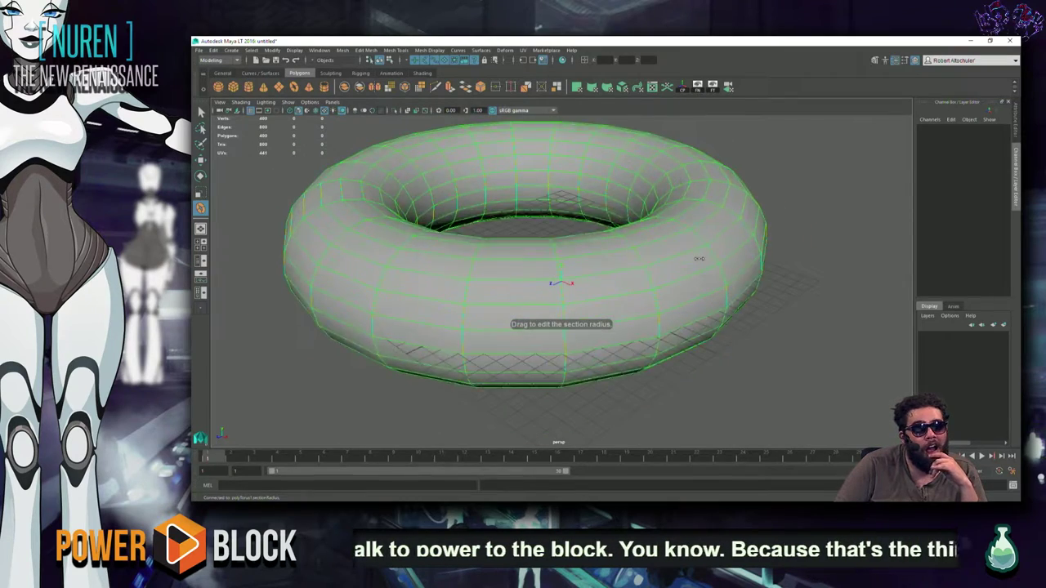
left_click(838, 210)
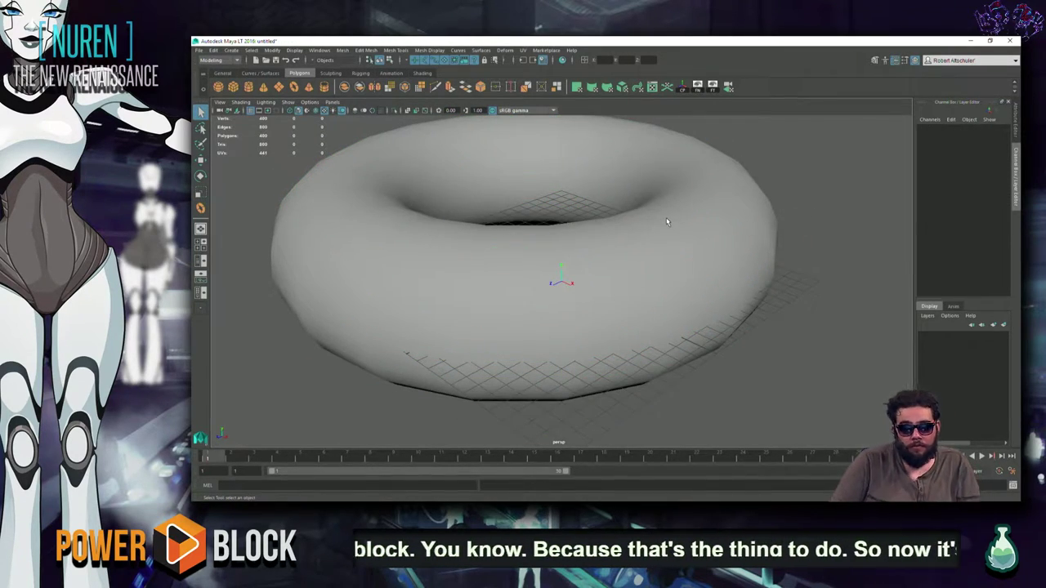
right_click_drag(666, 221, 678, 426)
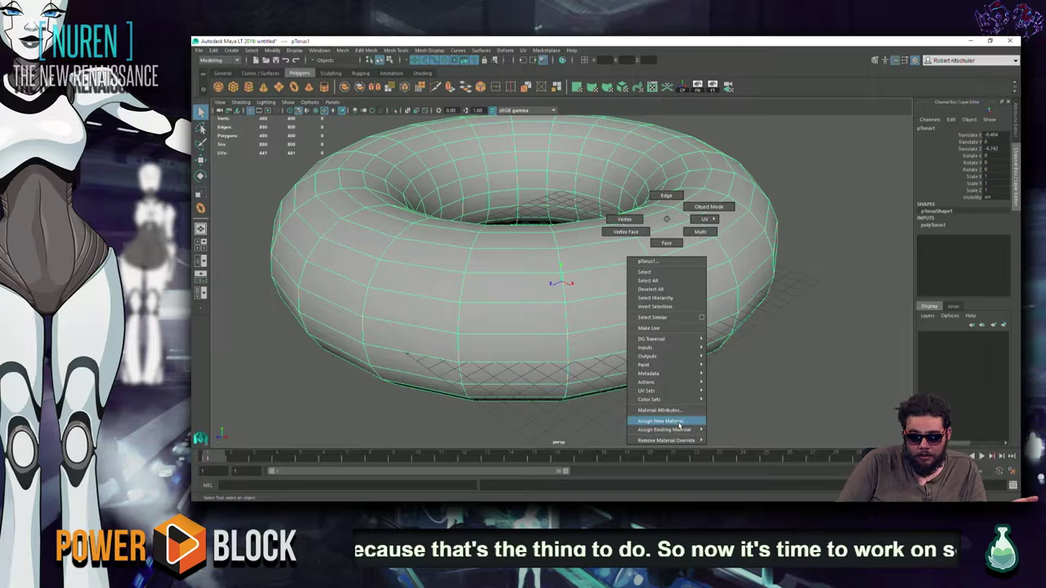
left_click(896, 237)
Step: Raise the torus's subdivisions to 50 by 50 in its construction settings
left_click(760, 232)
left_click(957, 228)
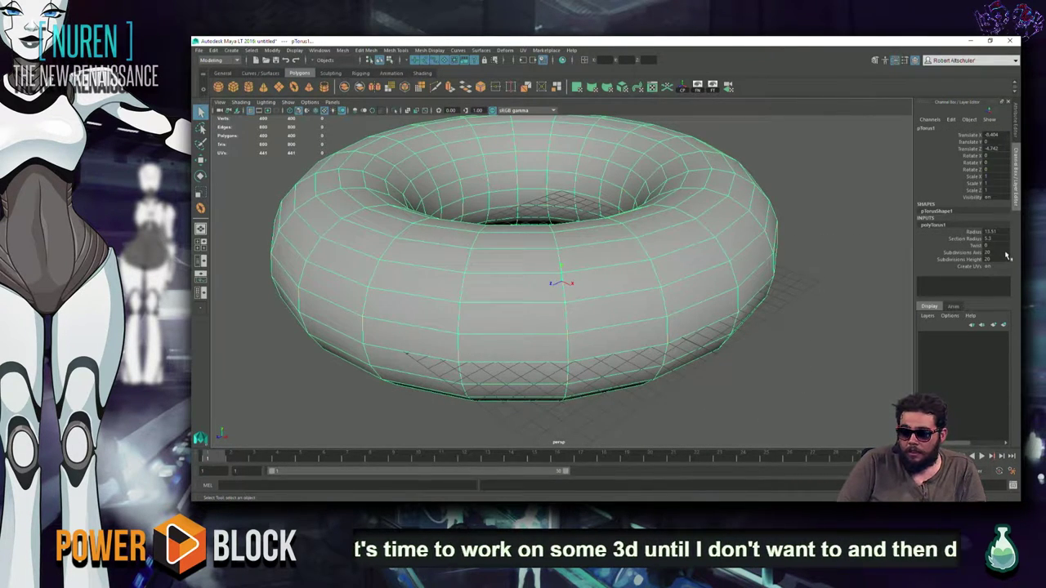
key("Return")
left_click(986, 259)
type("50")
key("Return")
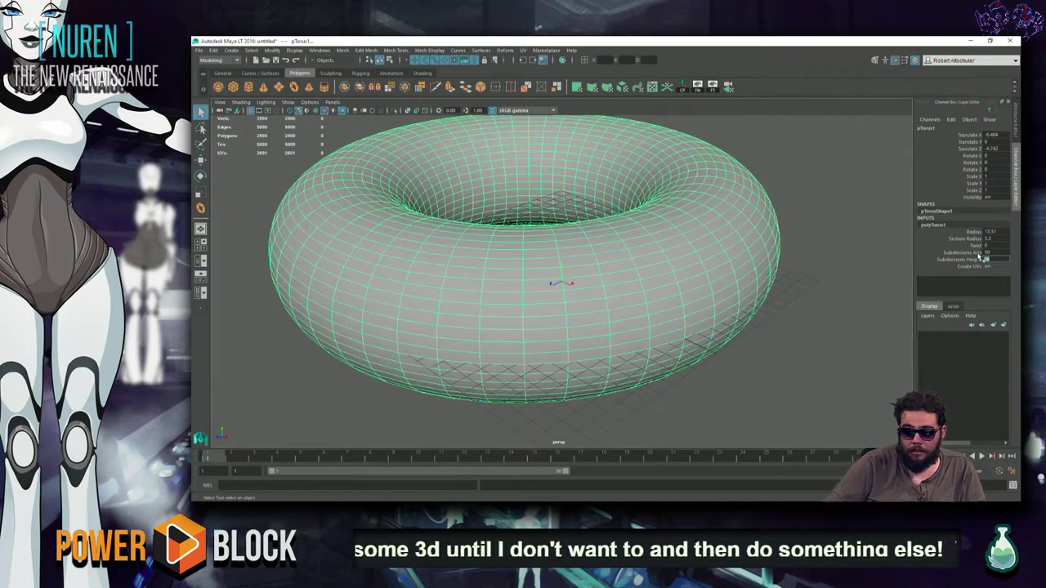
Step: Reselect the torus and bring up its marking menu showing Assign New Material
left_click(747, 342)
left_click(629, 322)
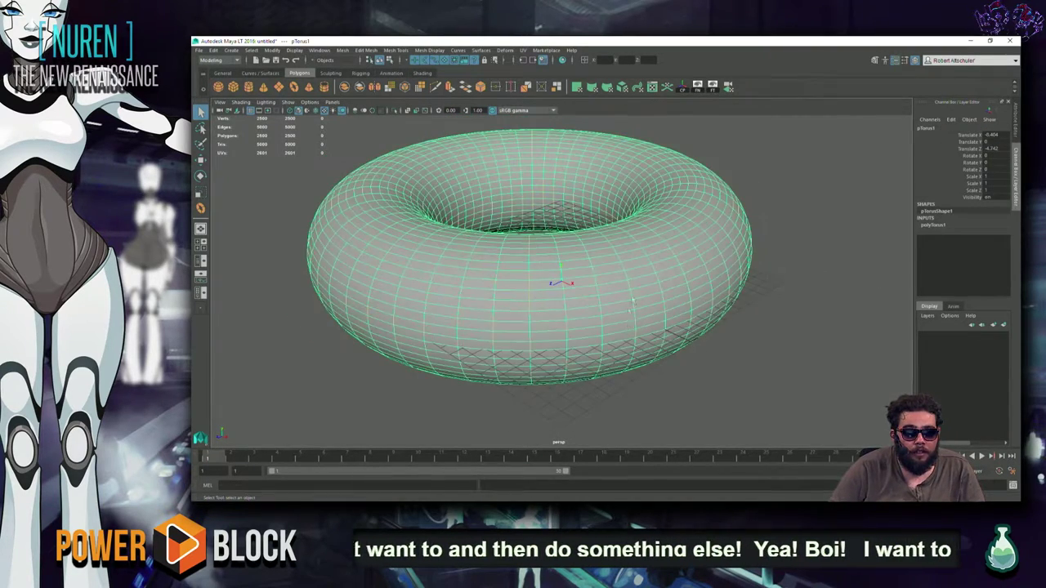
left_click_drag(629, 323, 654, 335, "alt")
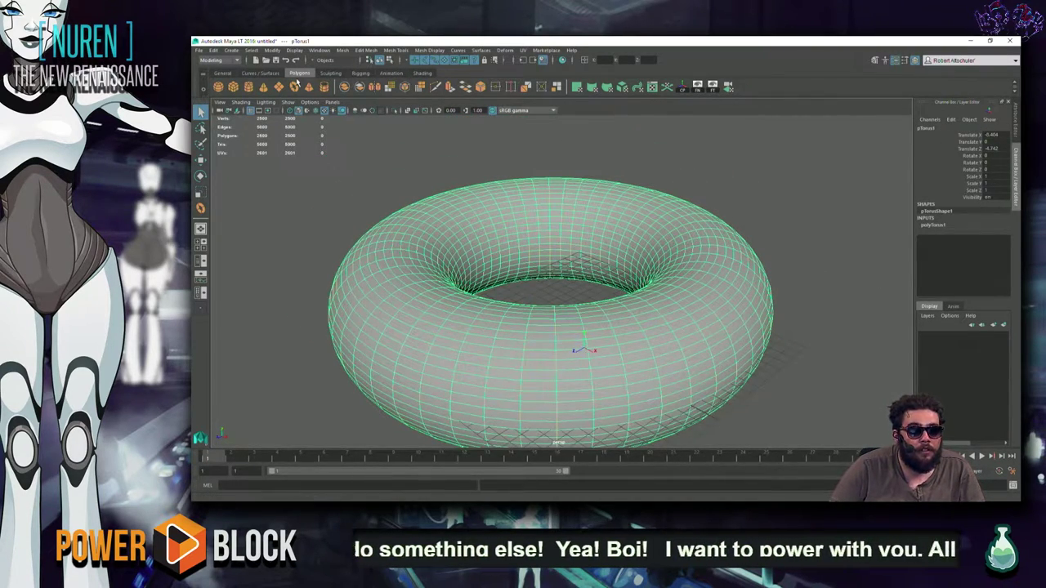
left_click(199, 51)
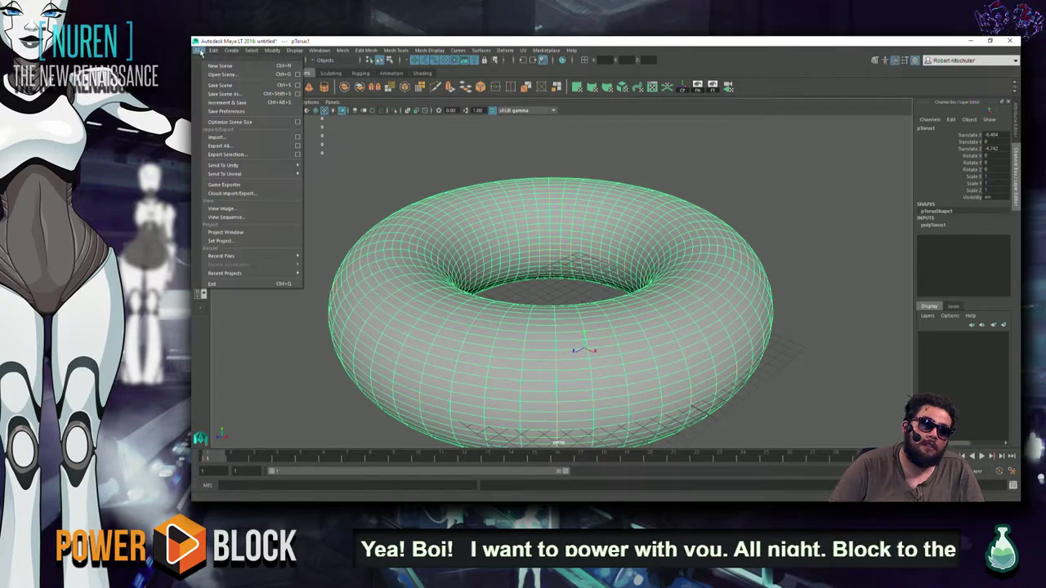
left_click(817, 204)
left_click(682, 236)
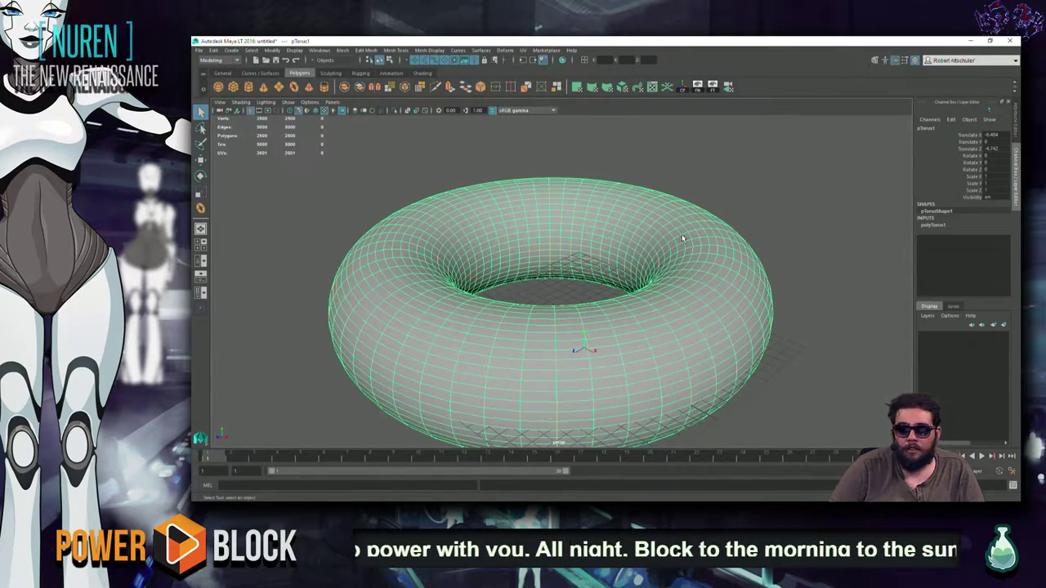
right_click_drag(682, 236, 691, 400)
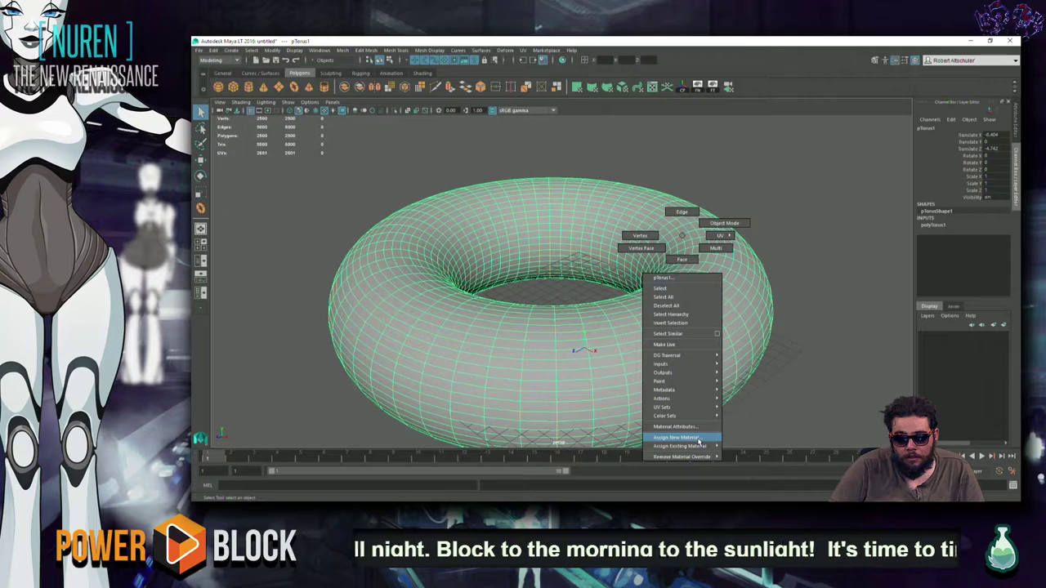
Step: Assign a new ShaderFX Shader to the torus and open its ShaderFX node graph
left_click(682, 437)
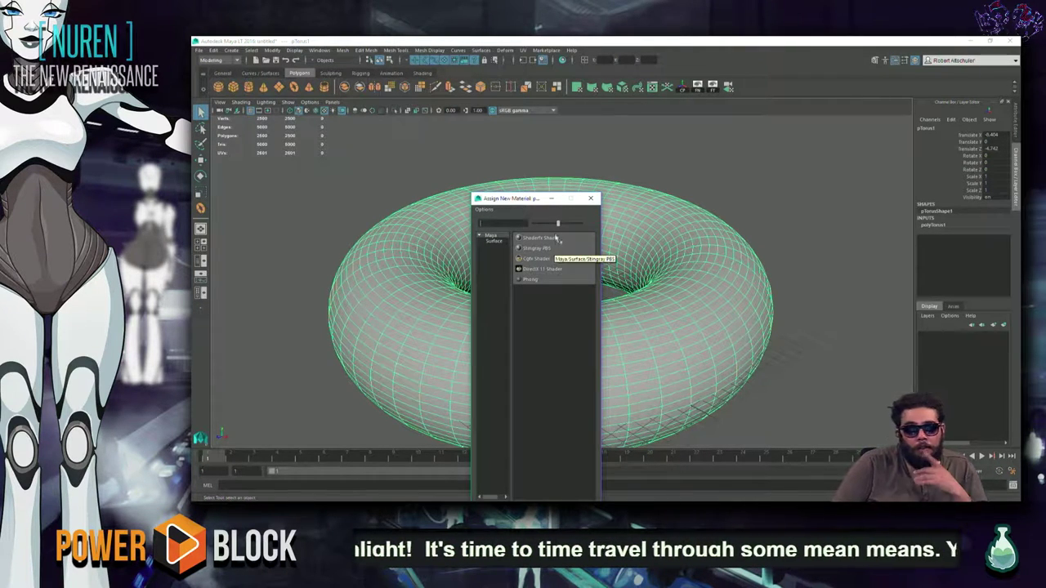
left_click(553, 238)
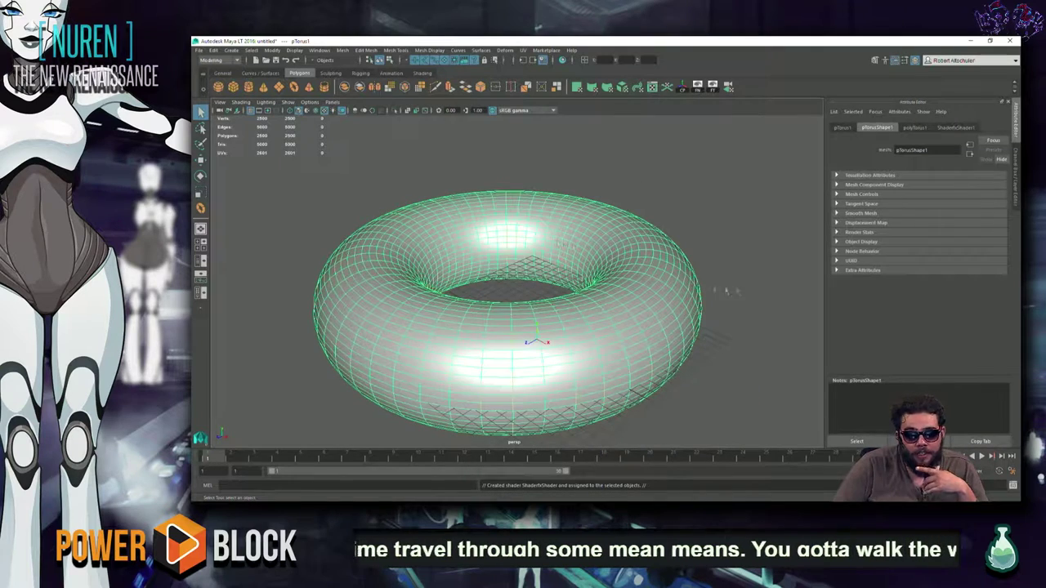
left_click(956, 128)
left_click(918, 186)
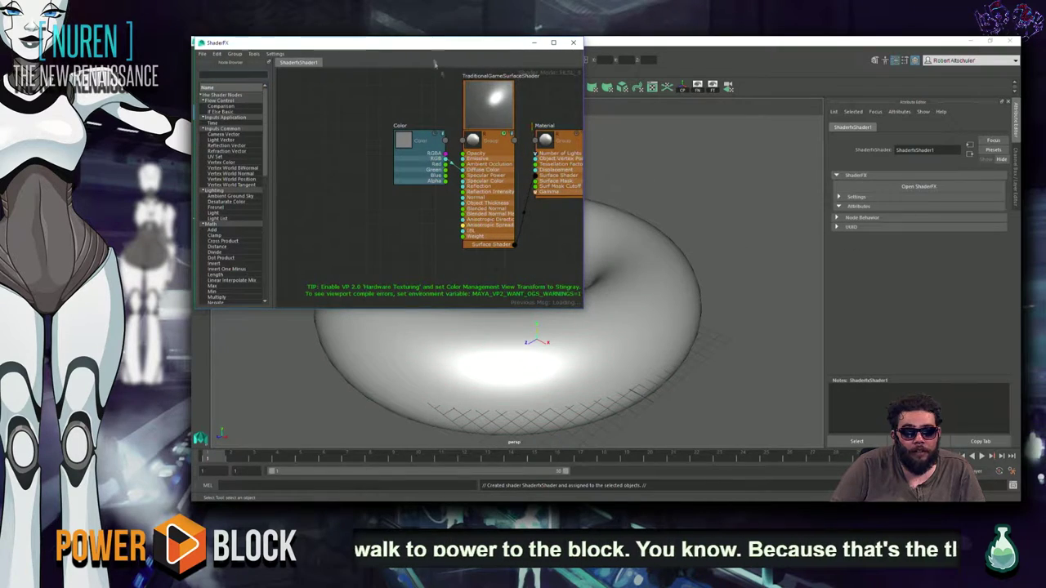
Step: Wire the Color node's RGB output into the shader's Diffuse Color
left_click_drag(417, 50, 654, 58)
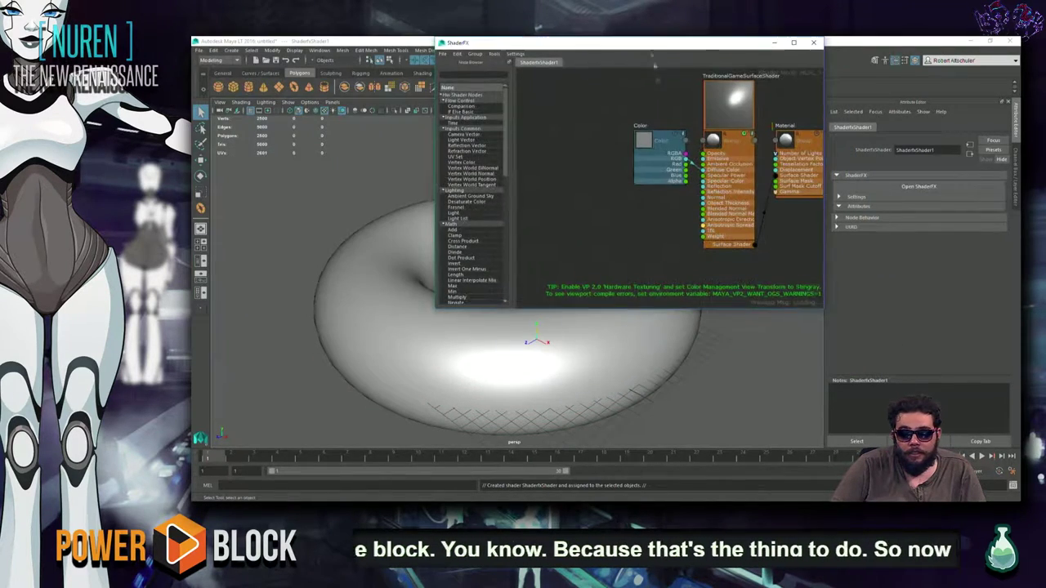
left_click_drag(822, 310, 918, 412)
scroll(654, 276, "up", 3)
middle_click_drag(395, 268, 566, 241)
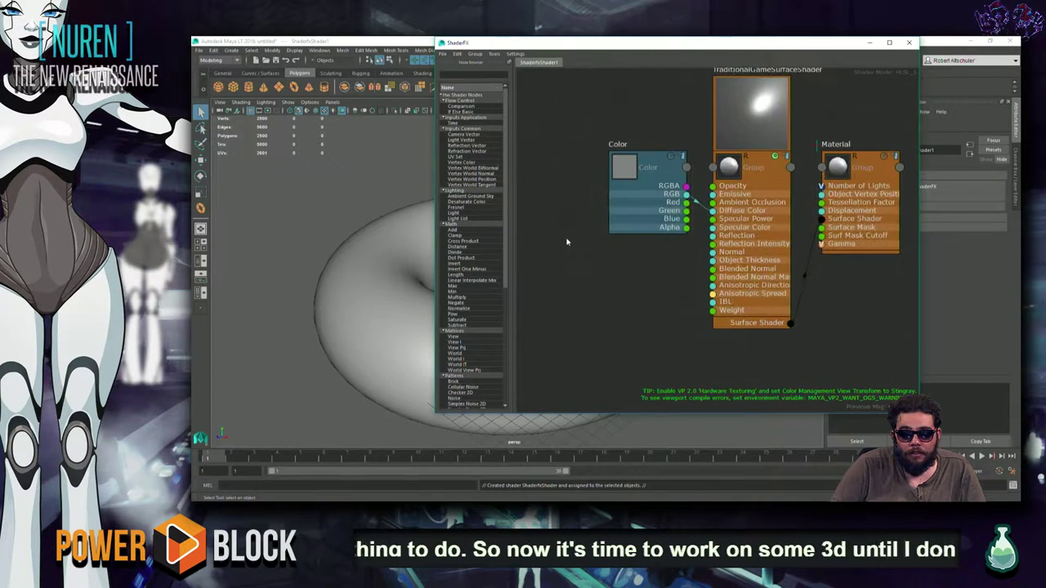
right_click(625, 164)
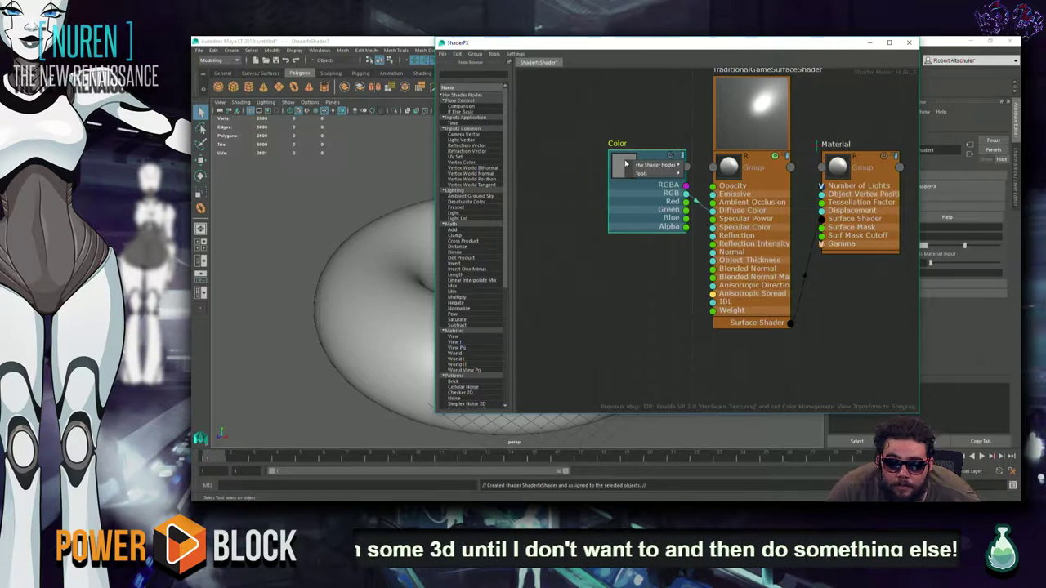
left_click(587, 160)
left_click_drag(627, 164, 562, 156)
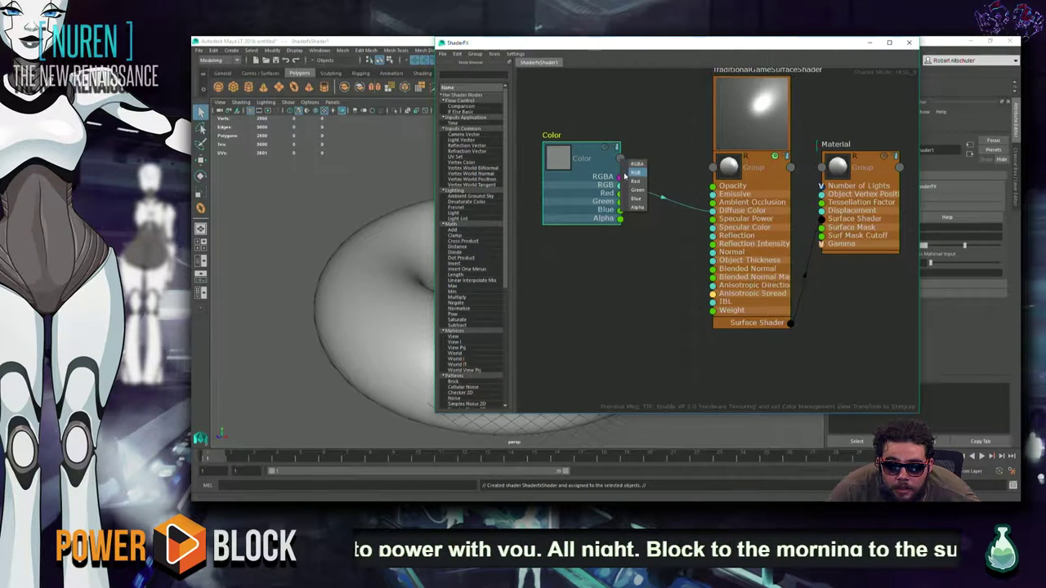
left_click(626, 174)
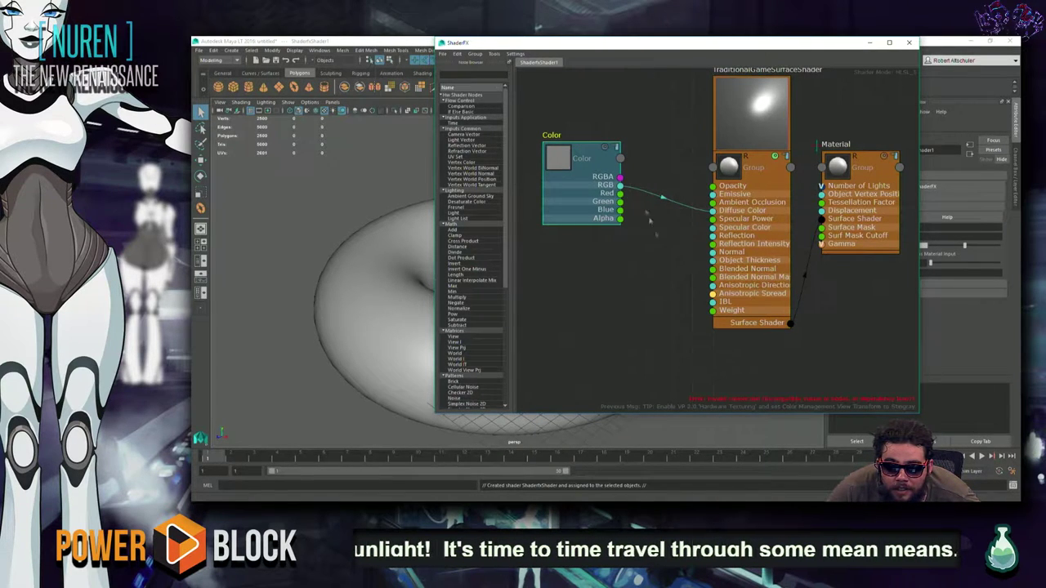
Step: Rearrange the ShaderFX window and nodes, and select the Color node to view its attributes
left_click_drag(829, 46, 812, 81)
left_click_drag(733, 148, 697, 152)
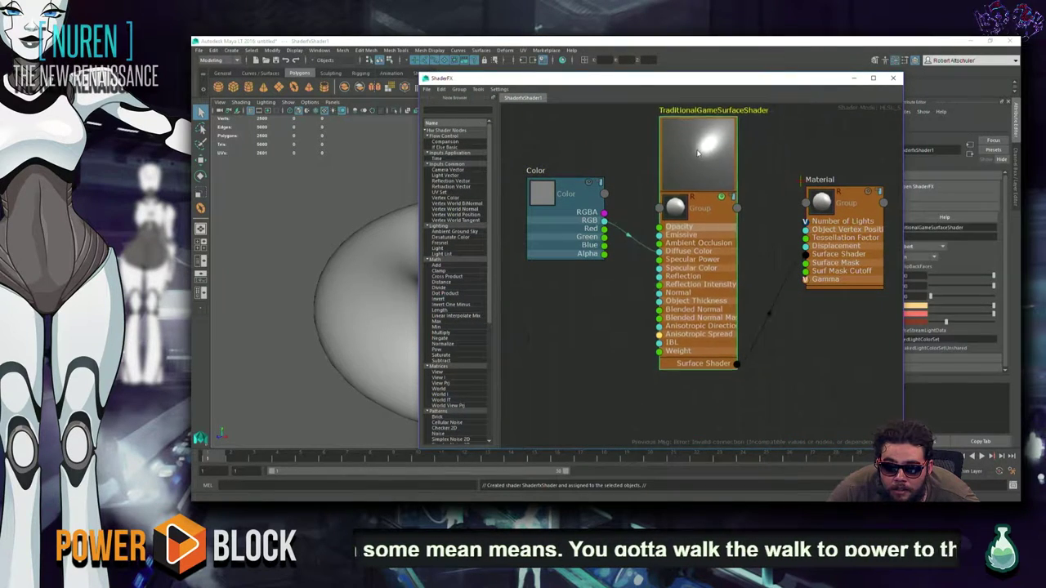
left_click(567, 194)
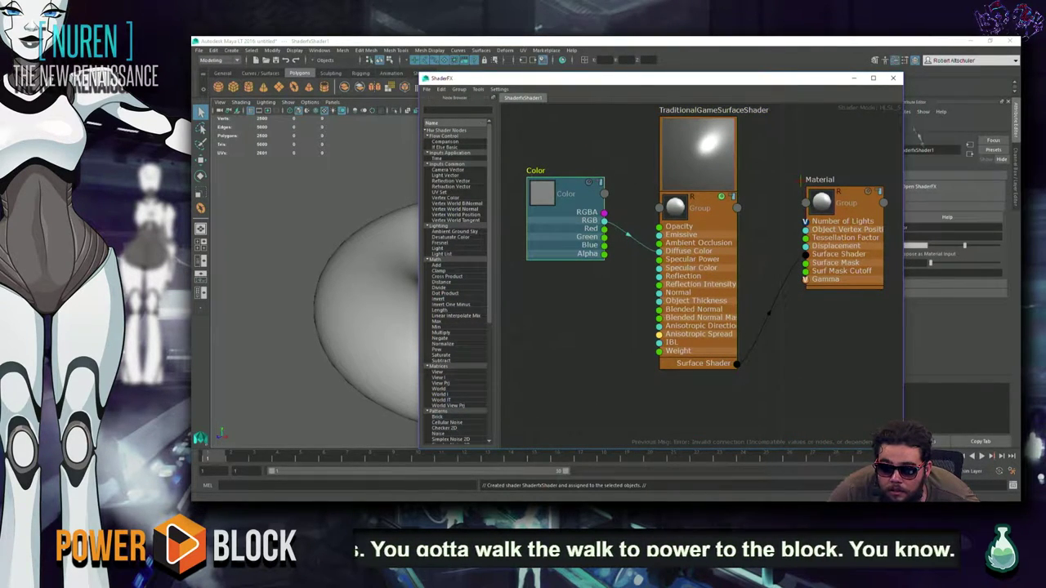
left_click_drag(761, 90, 748, 84)
left_click_drag(644, 80, 651, 84)
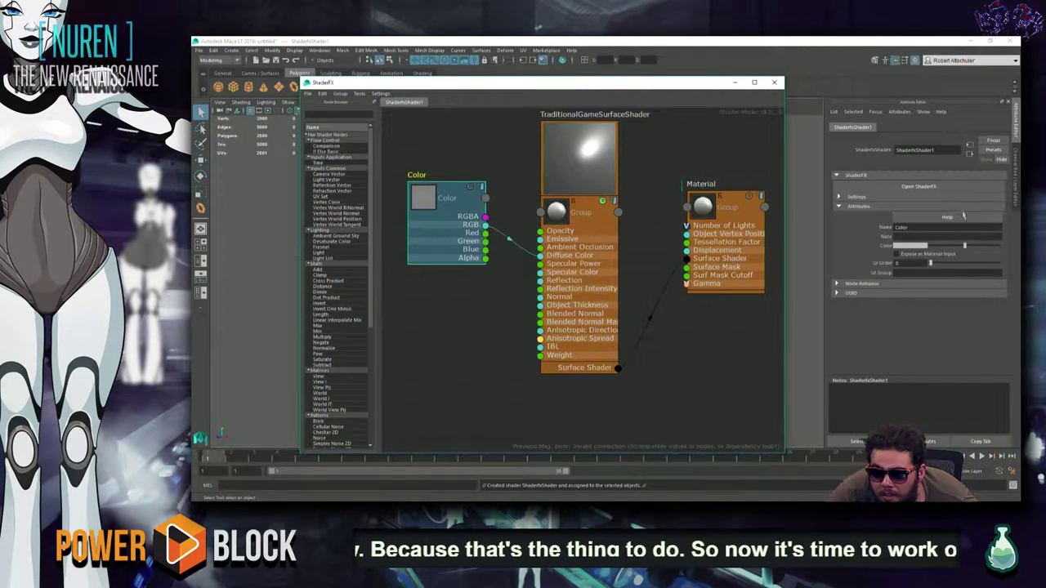
Step: Move the ShaderFX window aside and reselect the torus in the viewport
left_click(866, 204)
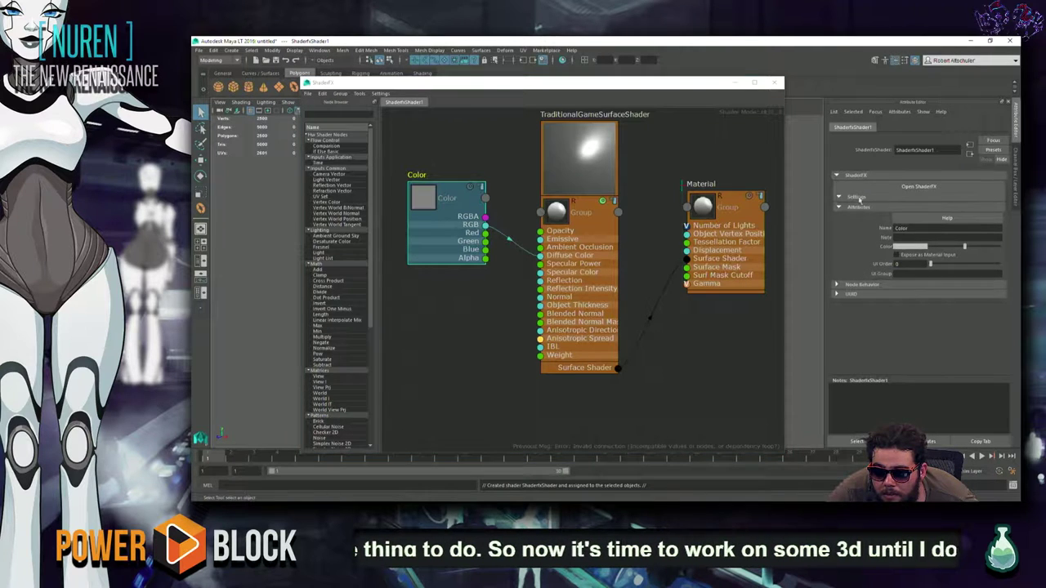
left_click(373, 219)
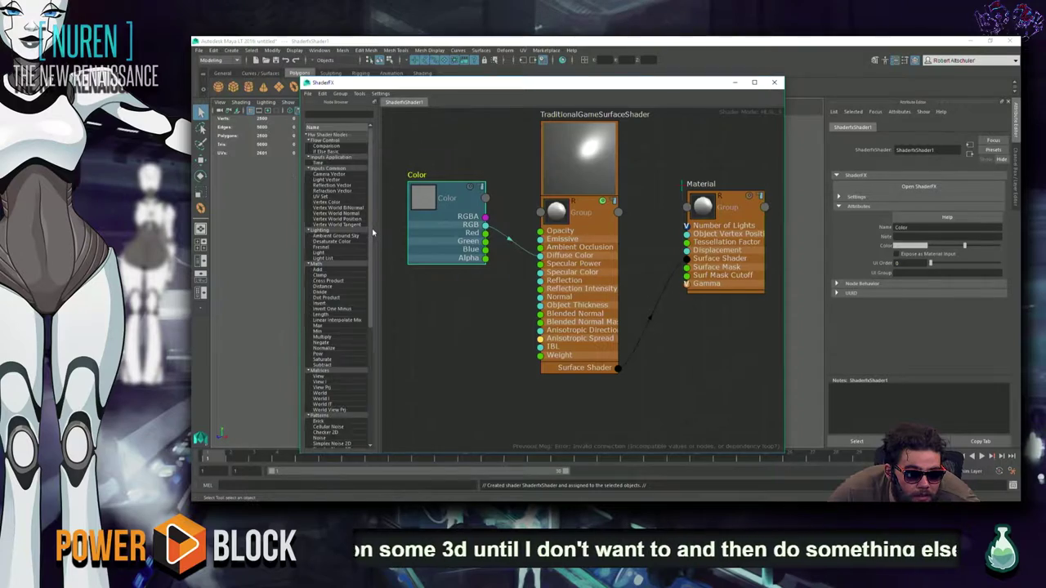
scroll(373, 236, "down", 2)
scroll(368, 262, "down", 3)
left_click_drag(490, 82, 728, 117)
left_click(368, 245)
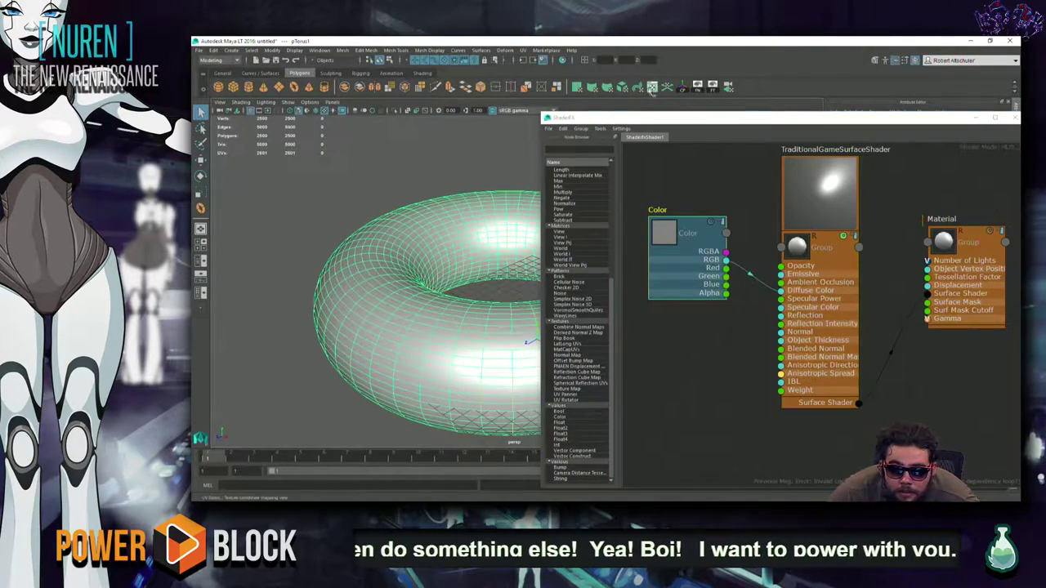
left_click(651, 88)
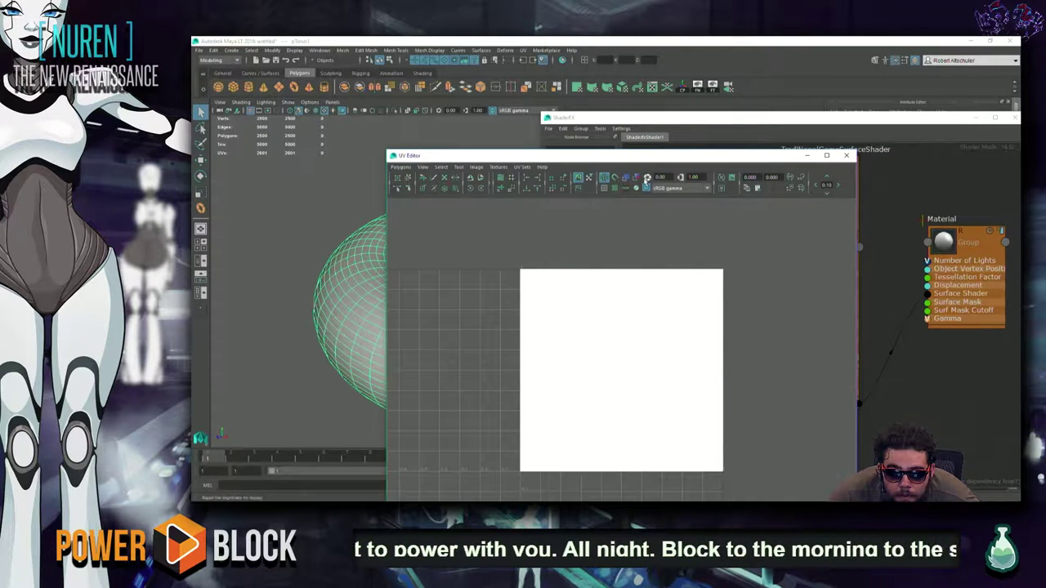
Step: Check the torus's UV grid in the UV Editor, then close it
left_click(579, 178)
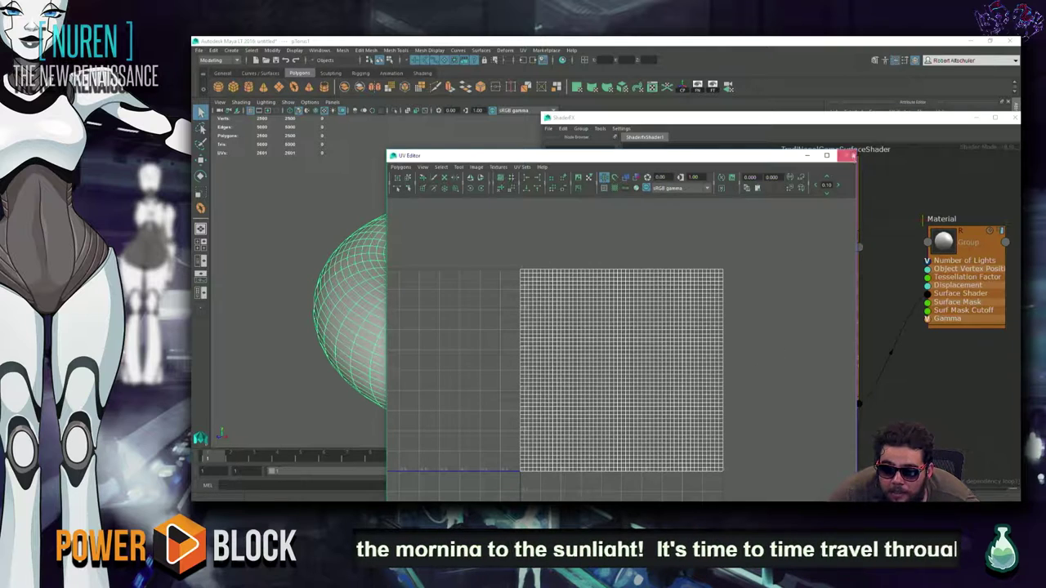
left_click(846, 155)
left_click(662, 176)
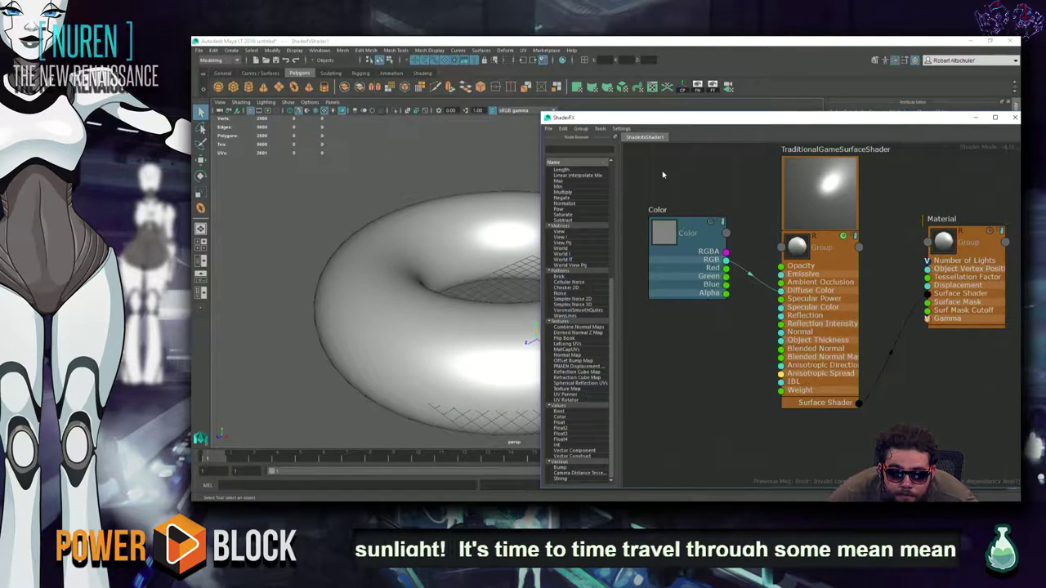
right_click(662, 176)
mouse_move(680, 184)
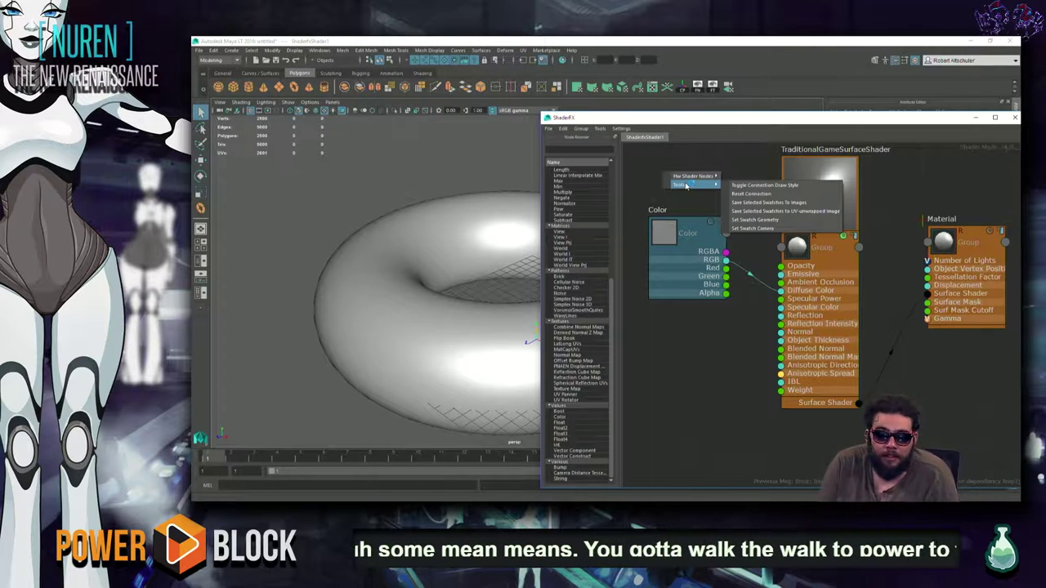
left_click(663, 424)
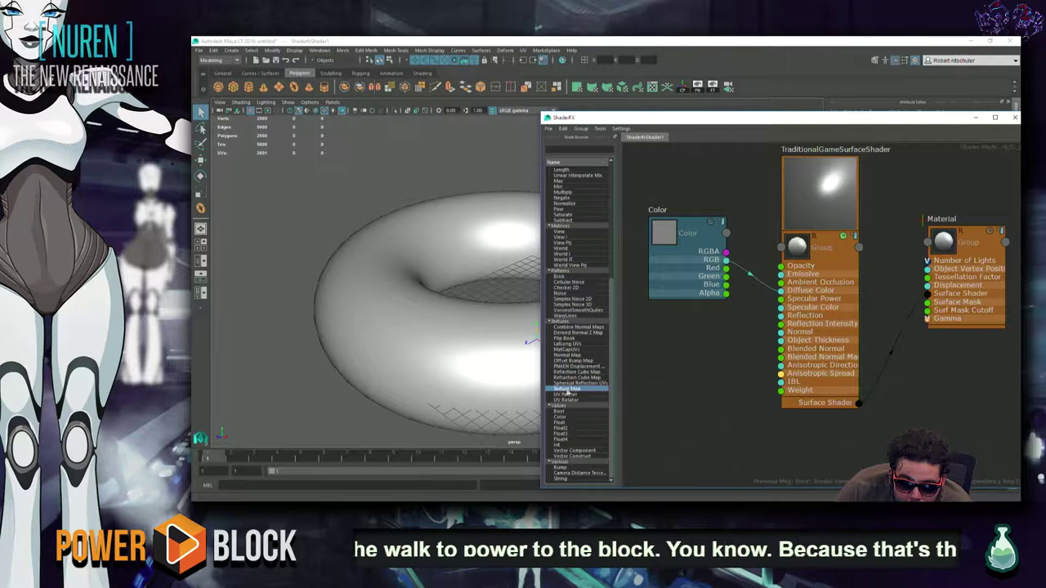
Step: Add a Texture Map node under the Color node and wire its Color output into Diffuse Color
left_click_drag(580, 392, 694, 373)
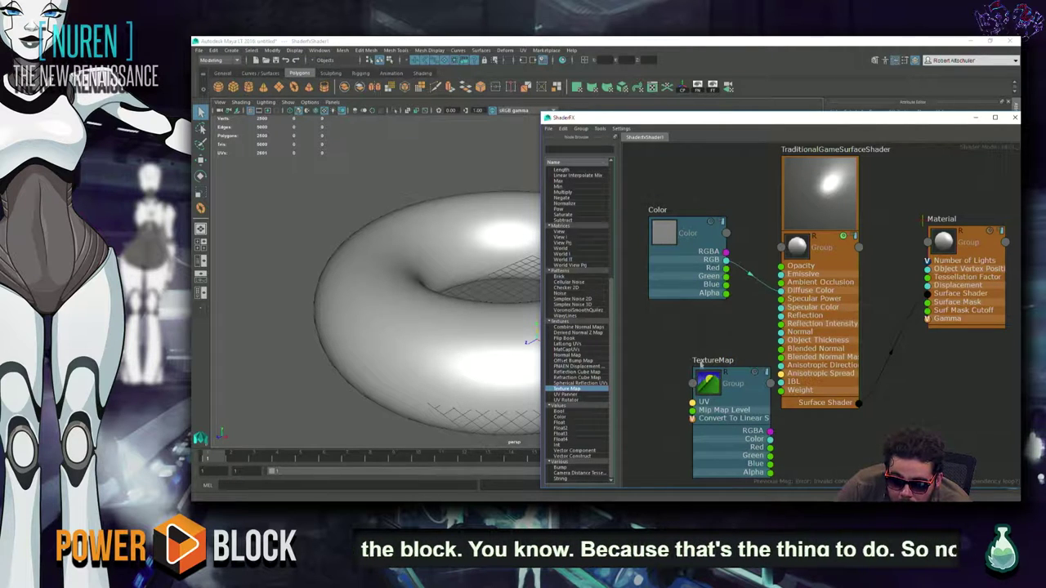
mouse_move(701, 364)
left_mouse_down()
mouse_move(676, 322)
mouse_move(776, 254)
left_mouse_up()
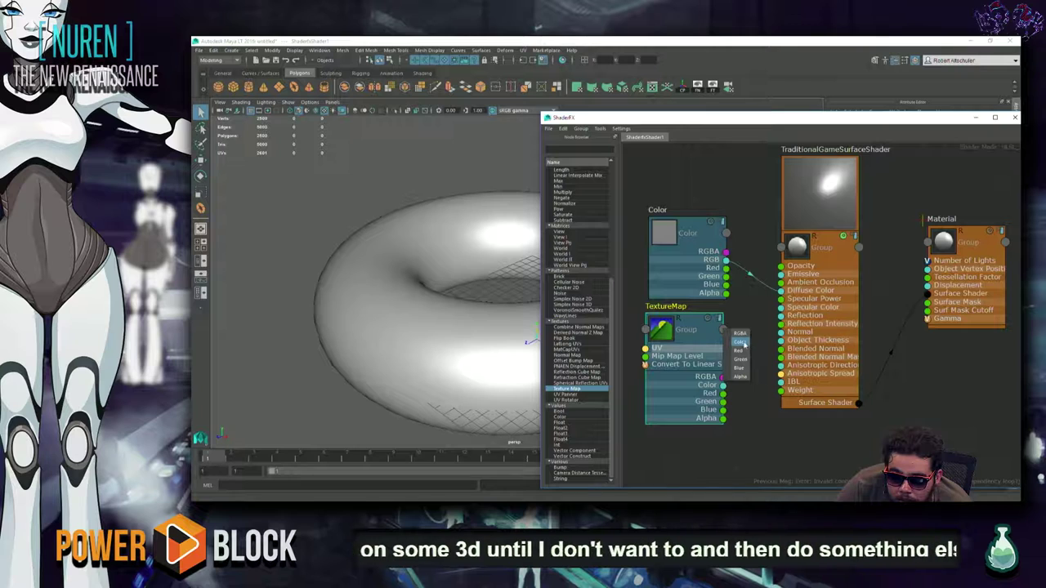
left_click(740, 343)
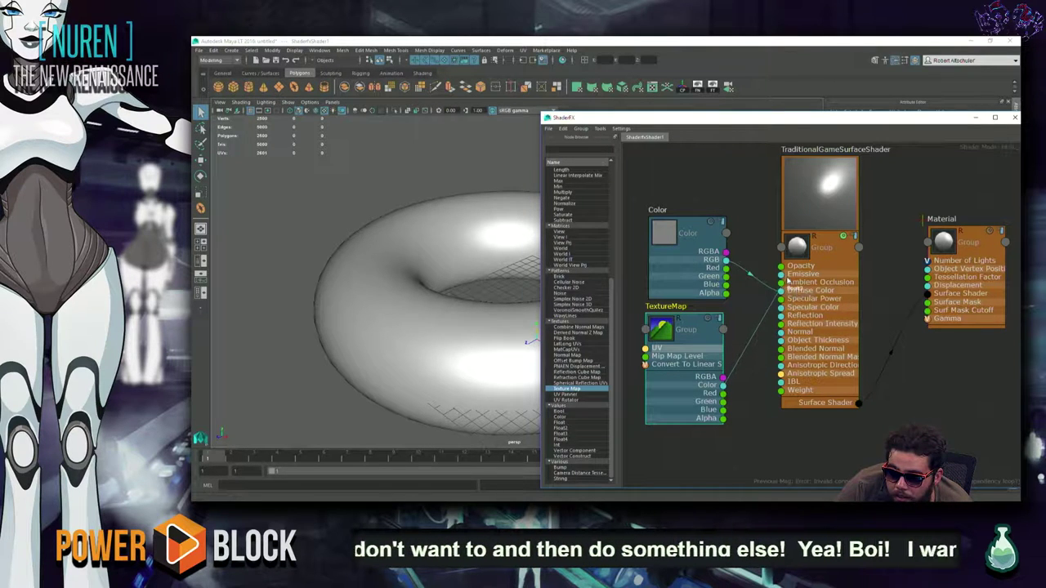
left_click(781, 290)
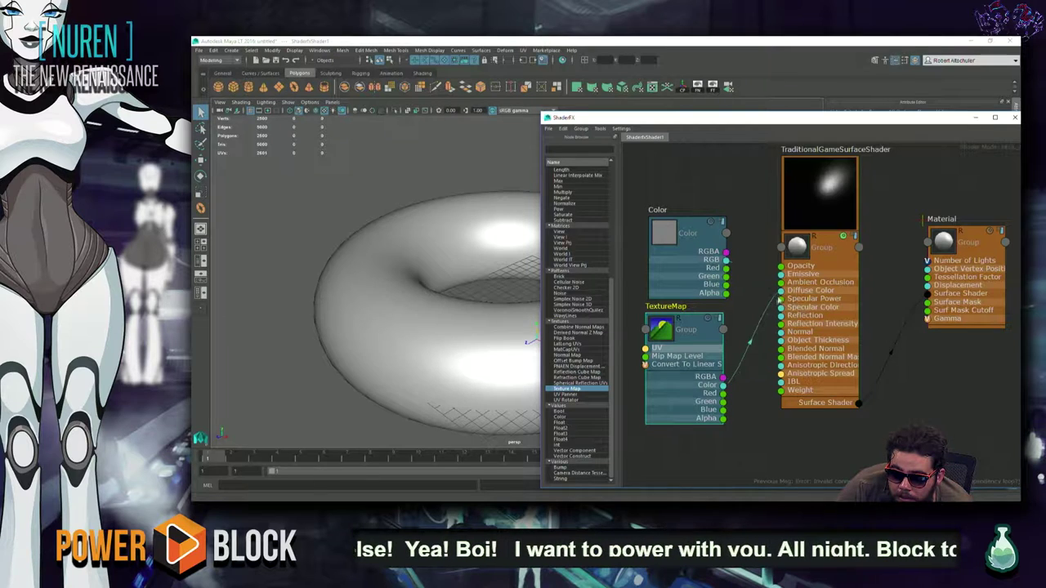
Step: Expand the TextureMap preview and rearrange the ShaderFX window and node list panel
left_click(708, 319)
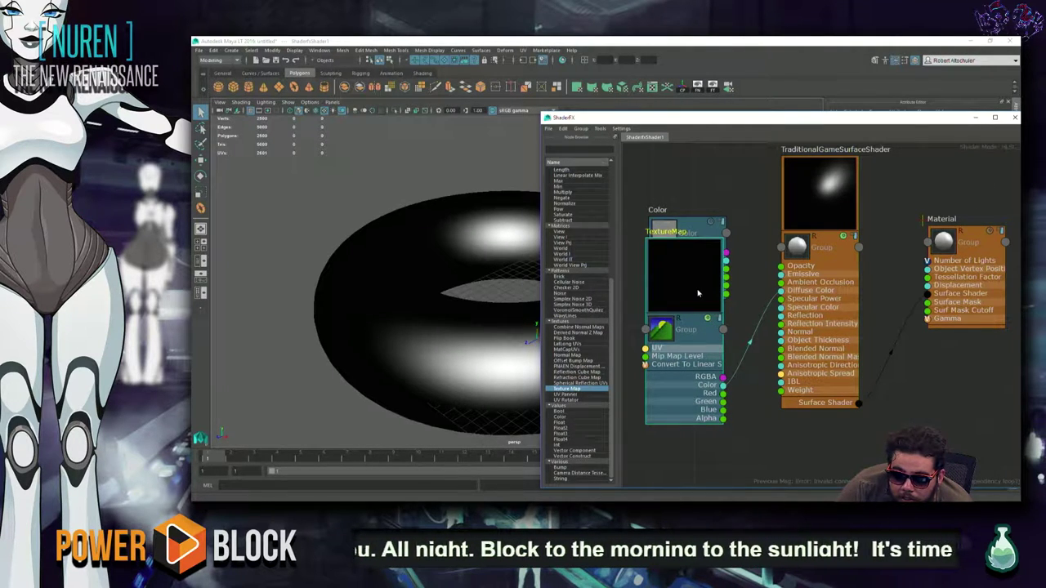
right_click(685, 290)
left_click(673, 288)
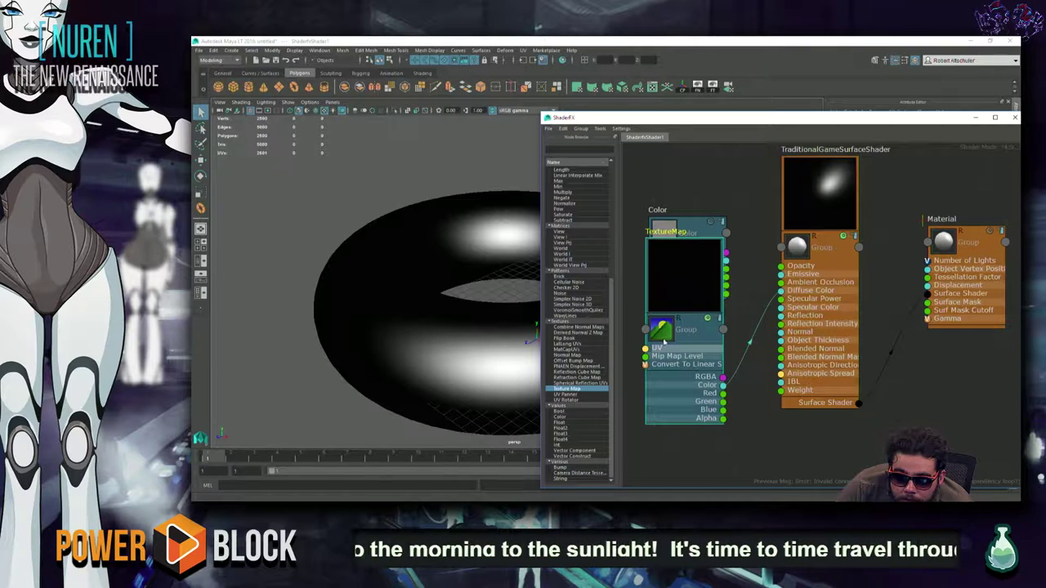
left_click_drag(676, 117, 499, 89)
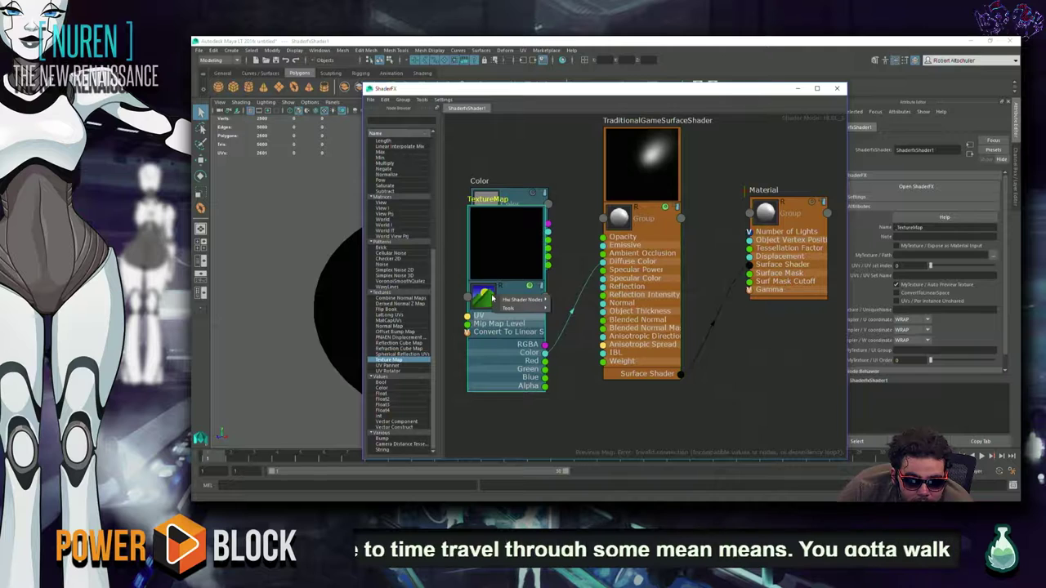
mouse_move(483, 292)
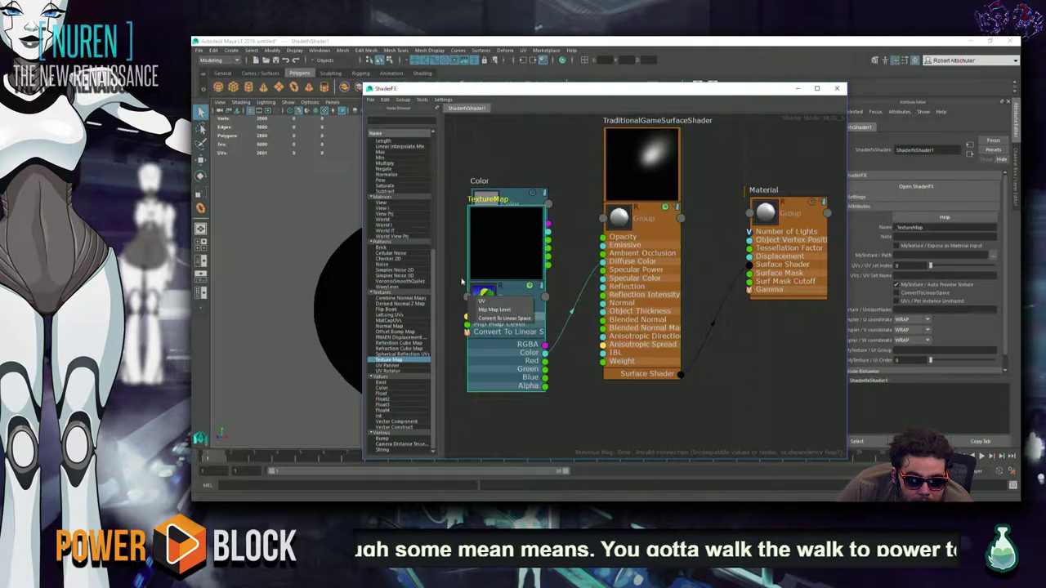
left_click(462, 282)
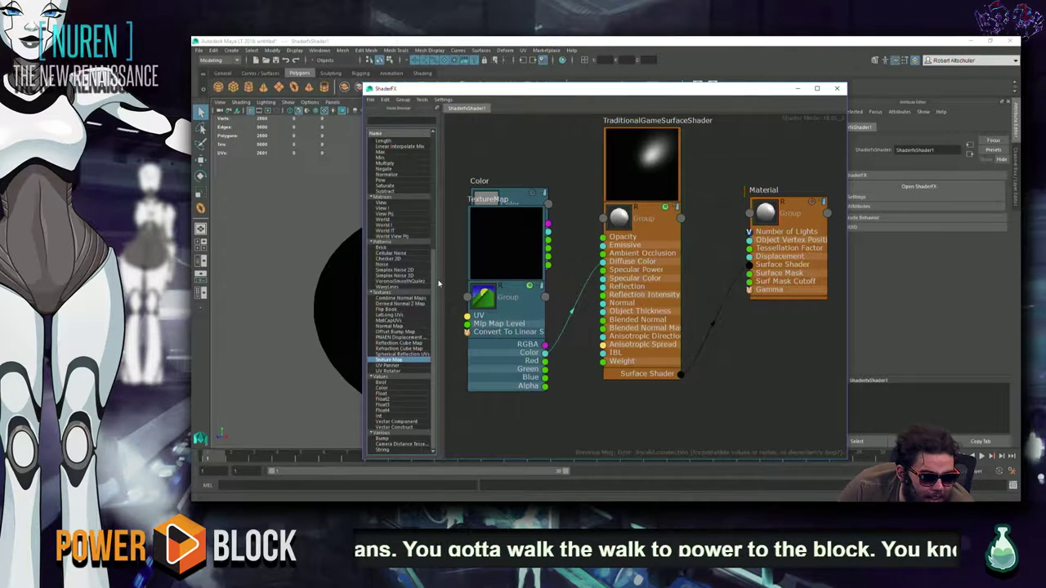
left_click_drag(440, 284, 528, 299)
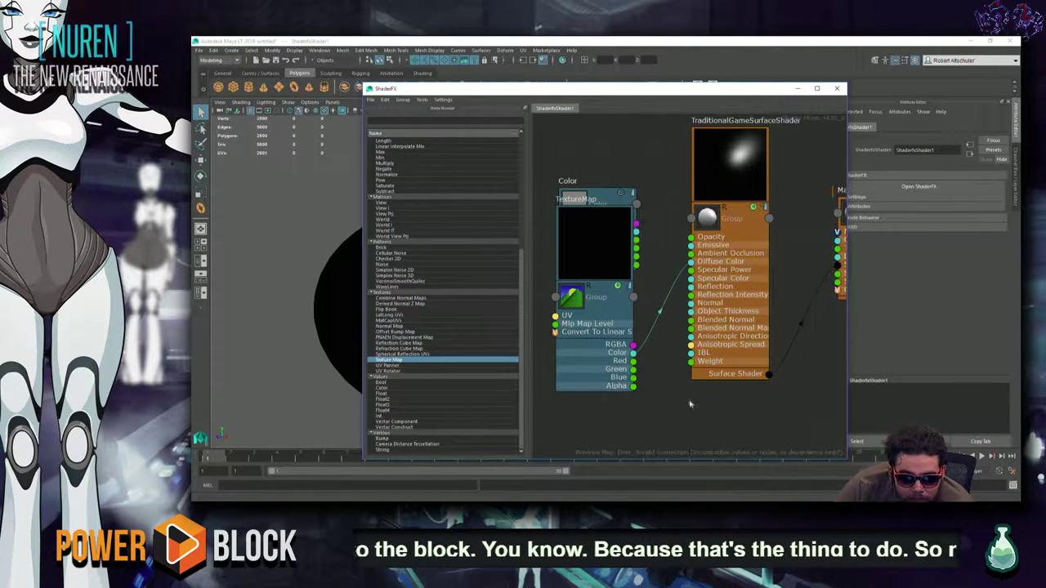
Step: Move the TextureMap node out from behind the Color node
middle_click_drag(690, 377, 785, 379)
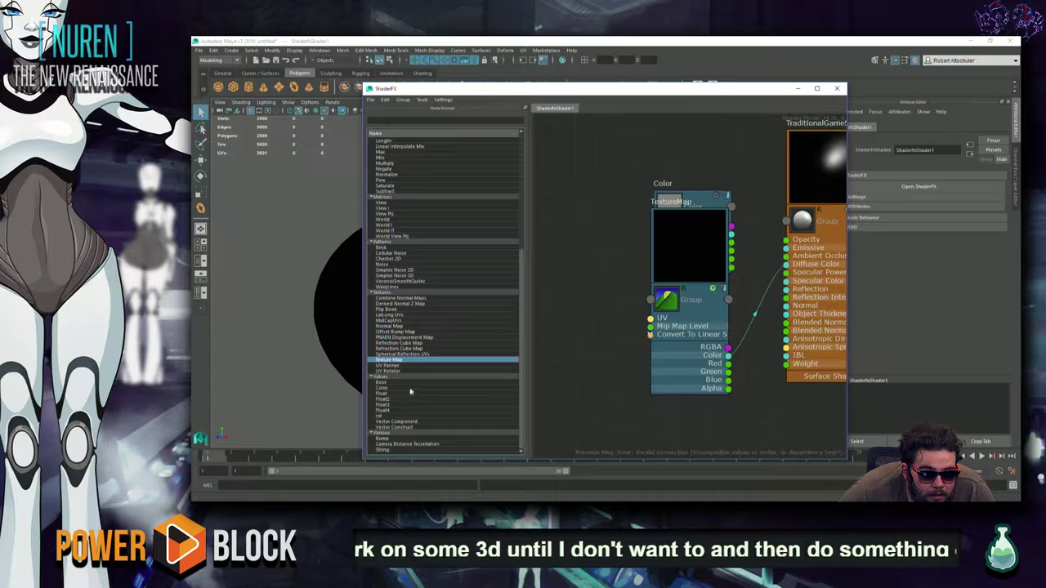
scroll(417, 392, "up", 3)
scroll(420, 394, "up", 4)
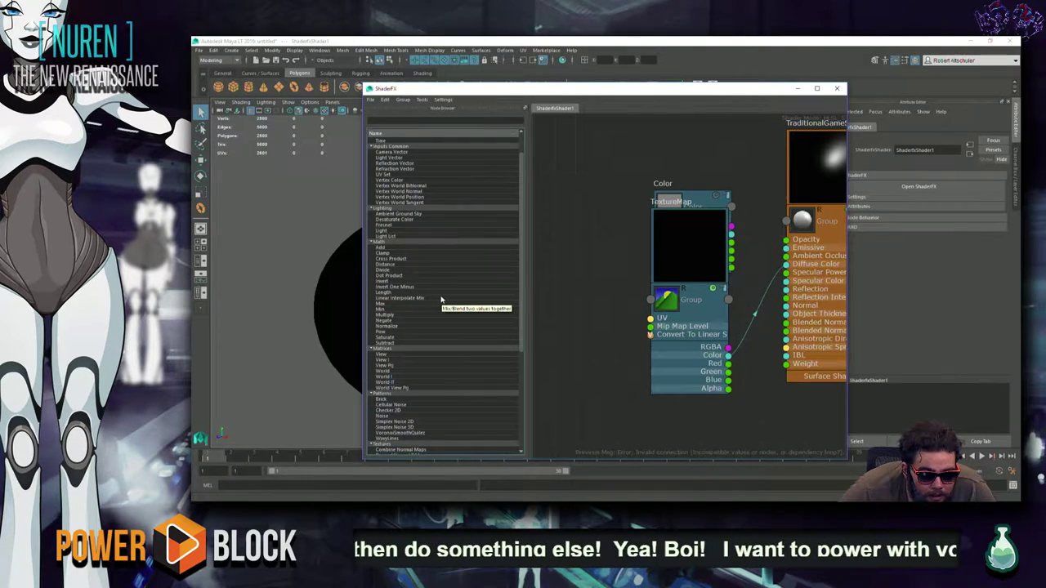
scroll(440, 300, "up", 1)
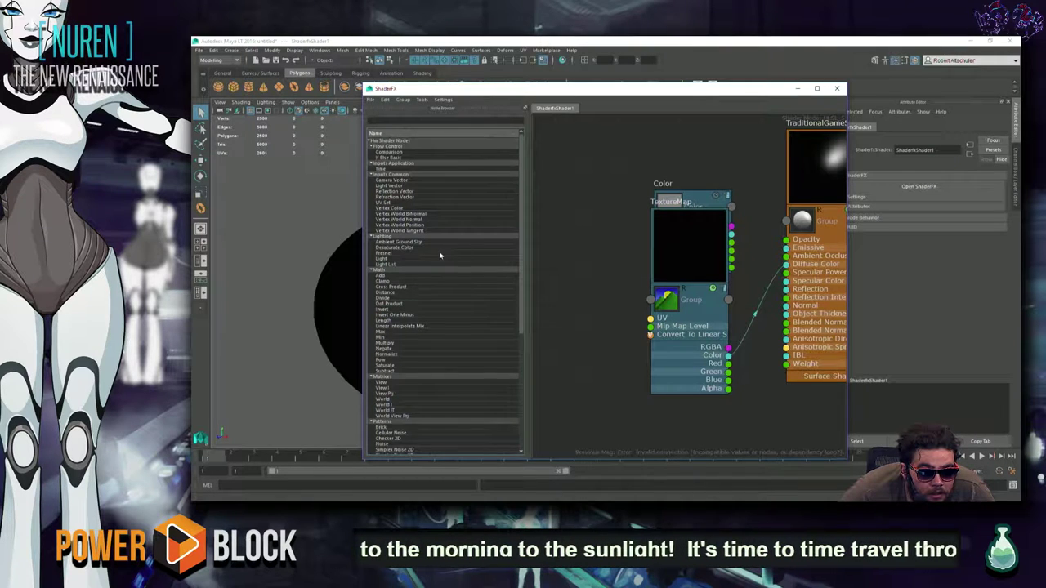
scroll(487, 410, "down", 5)
scroll(458, 402, "down", 5)
left_click_drag(668, 261, 601, 242)
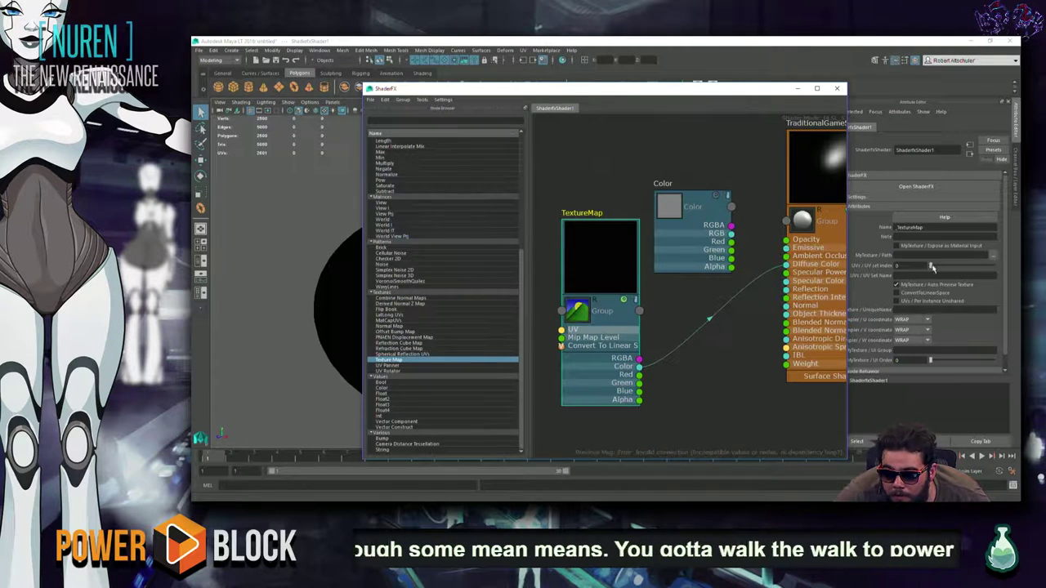
Step: Load Desktop/SomethingSpecial.png as the TextureMap node's image
left_click(993, 258)
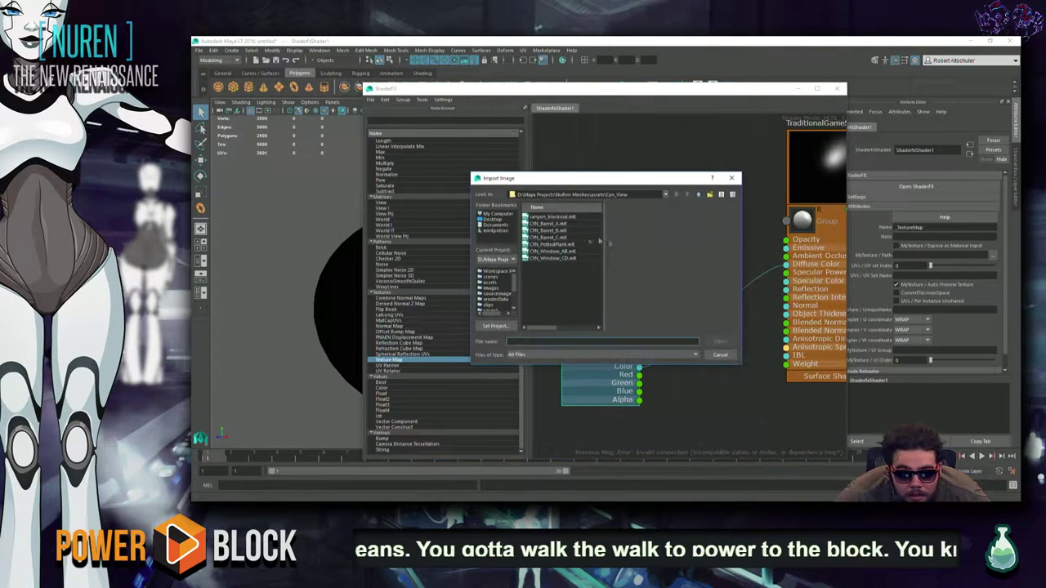
left_click(491, 221)
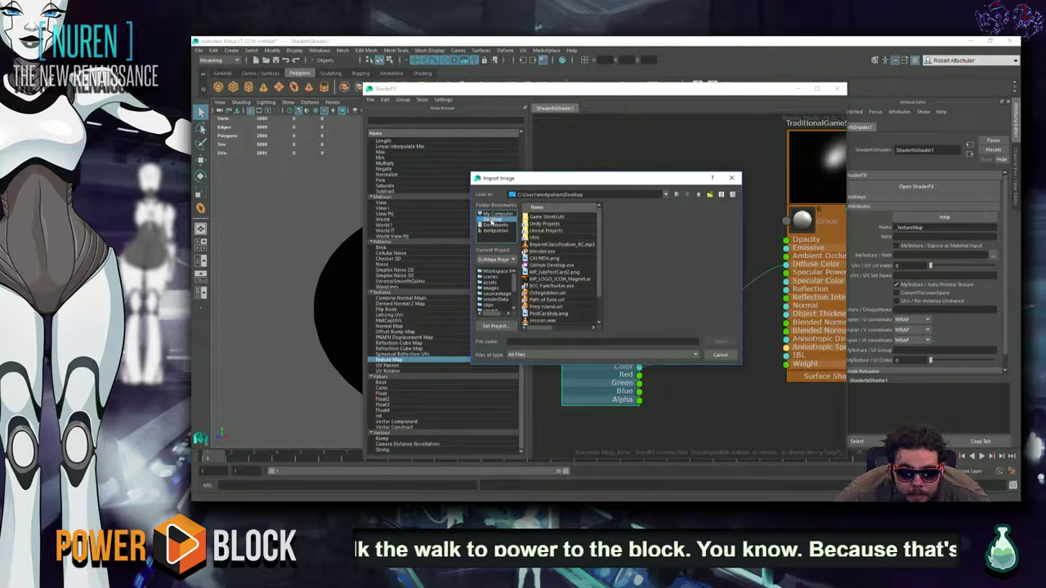
scroll(540, 246, "down", 2)
left_click(558, 308)
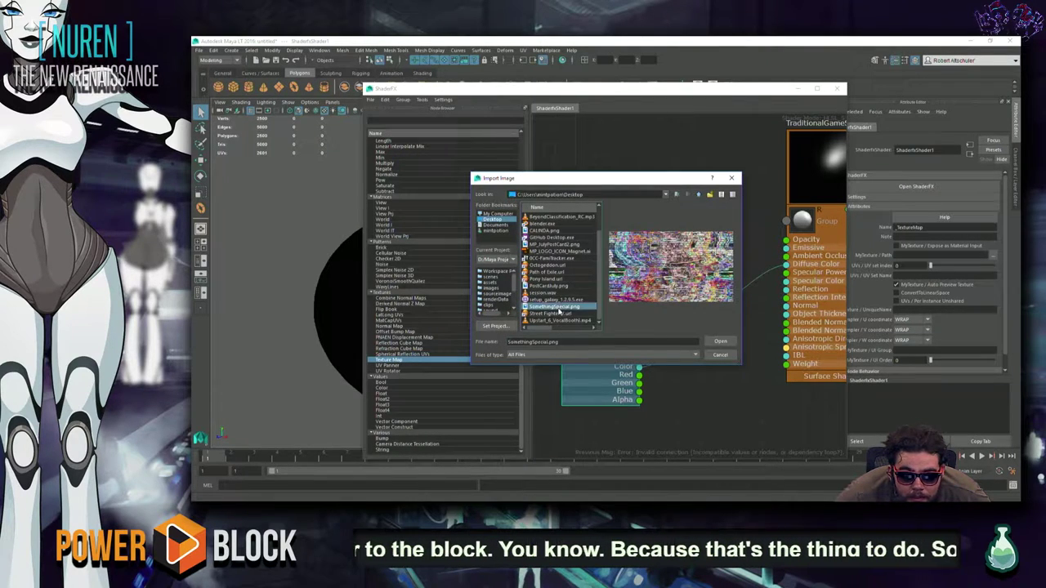
left_click(719, 341)
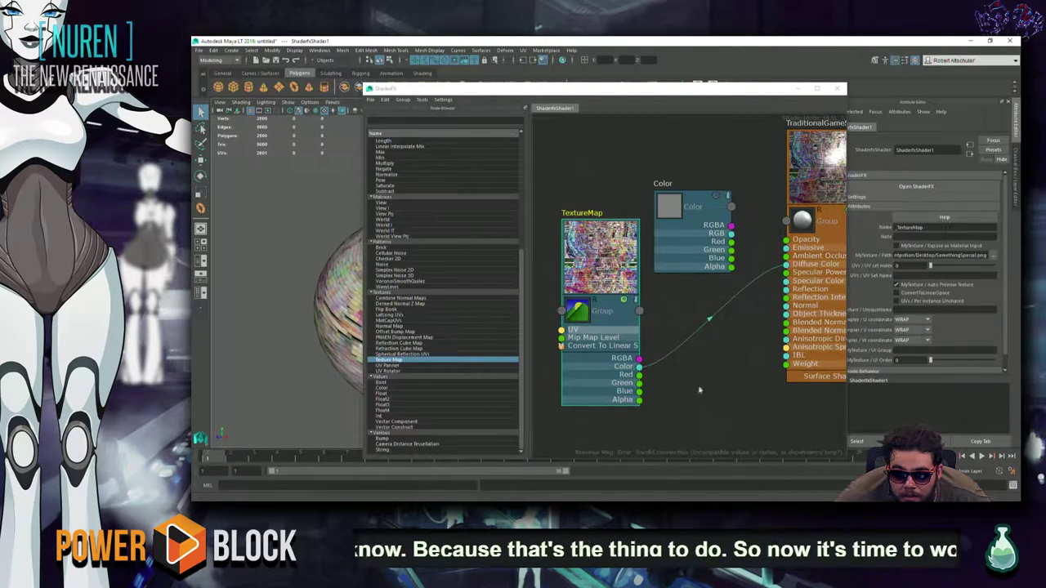
scroll(299, 285, "up", 3)
scroll(327, 306, "up", 4)
Step: Wire the texture's Green channel into the surface shader's Normal input
left_click_drag(356, 285, 415, 228, "alt")
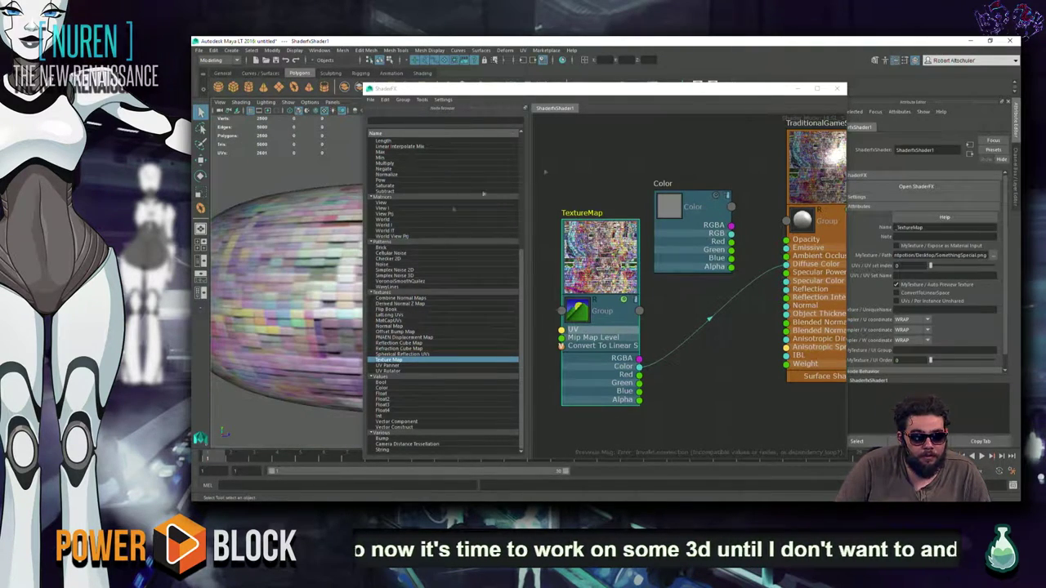
middle_click_drag(684, 422, 677, 355)
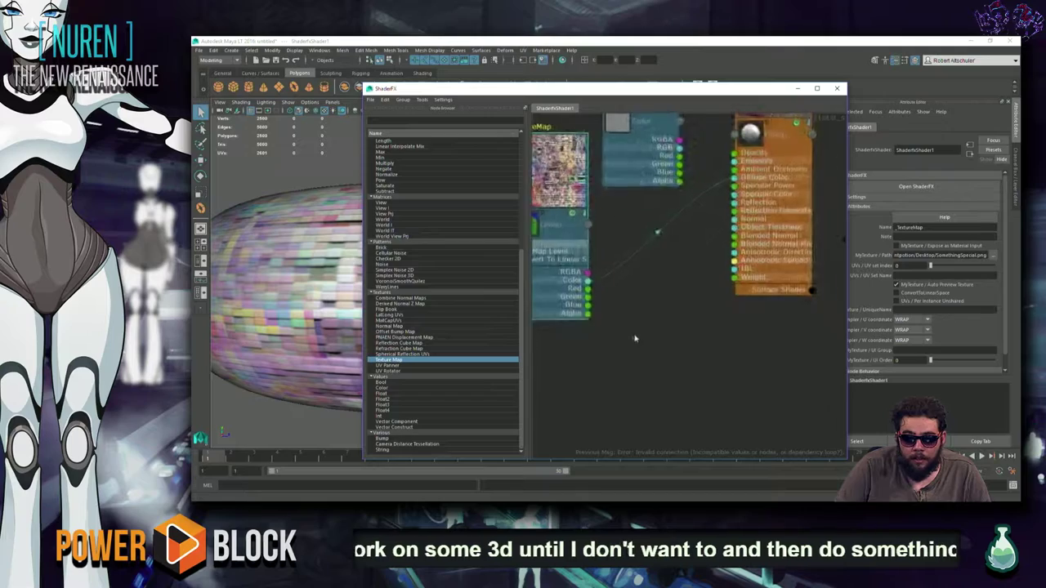
left_click(678, 337)
mouse_move(700, 335)
middle_mouse_down()
mouse_move(588, 357)
mouse_move(623, 357)
mouse_move(602, 366)
middle_mouse_up()
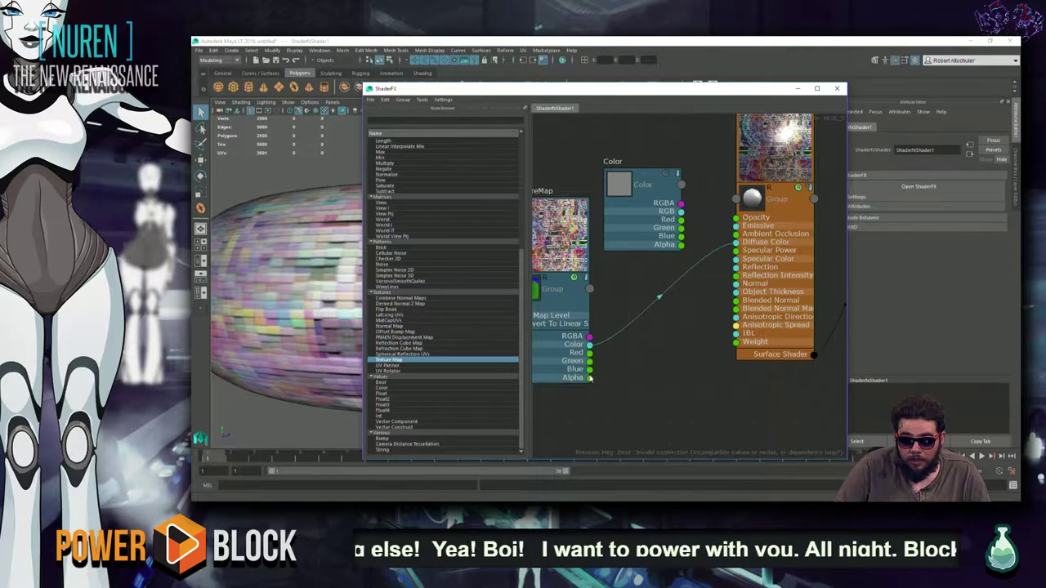
left_click_drag(589, 360, 713, 300)
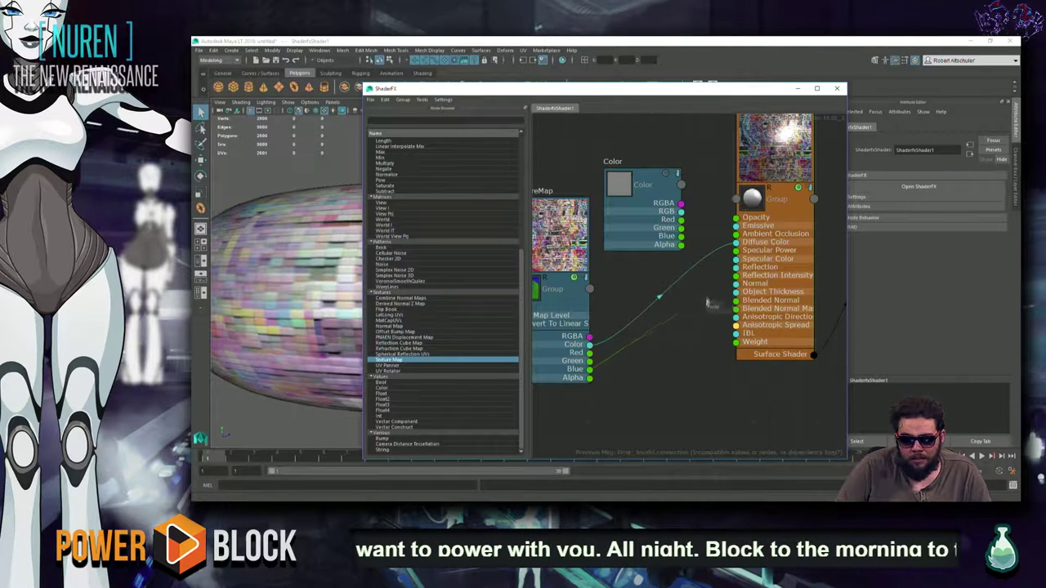
left_click_drag(712, 300, 739, 283)
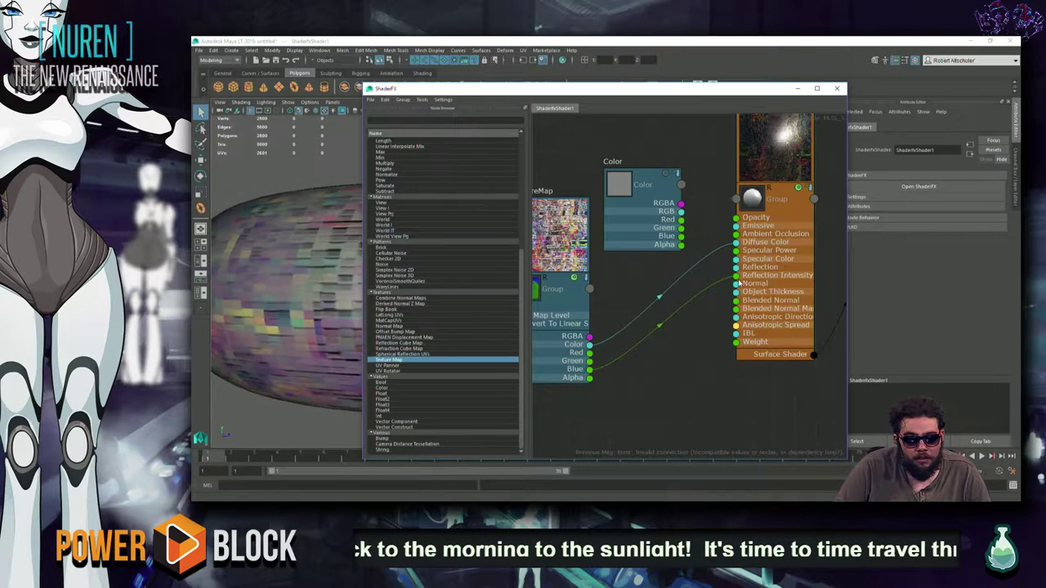
left_click_drag(359, 335, 344, 349, "alt")
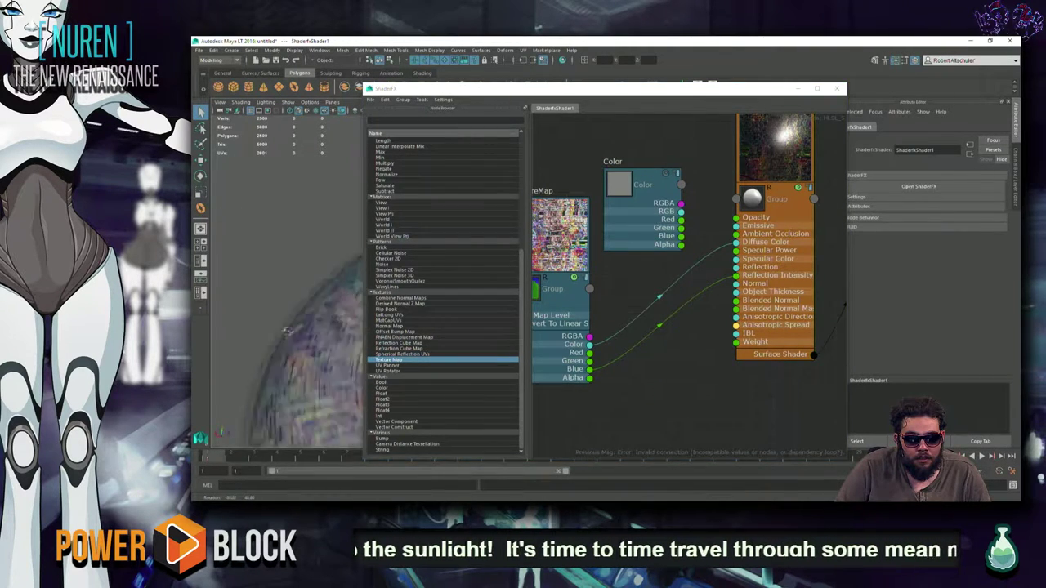
scroll(257, 276, "down", 5)
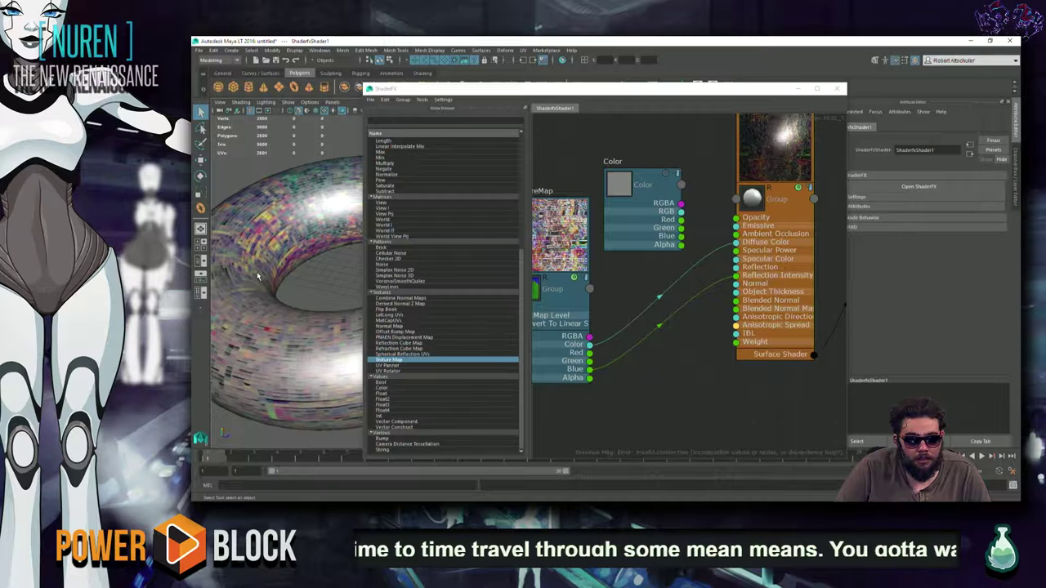
Step: Wire texture outputs to Specular Power and Specular Color, delete the unwanted wire, and view shader attributes
left_click_drag(588, 361, 736, 251)
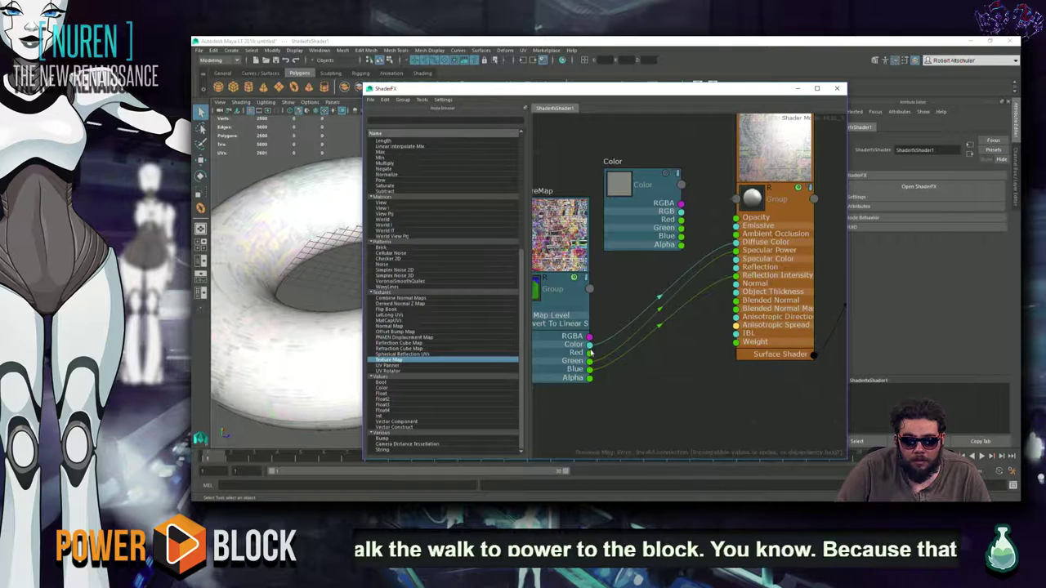
left_click_drag(589, 361, 736, 263)
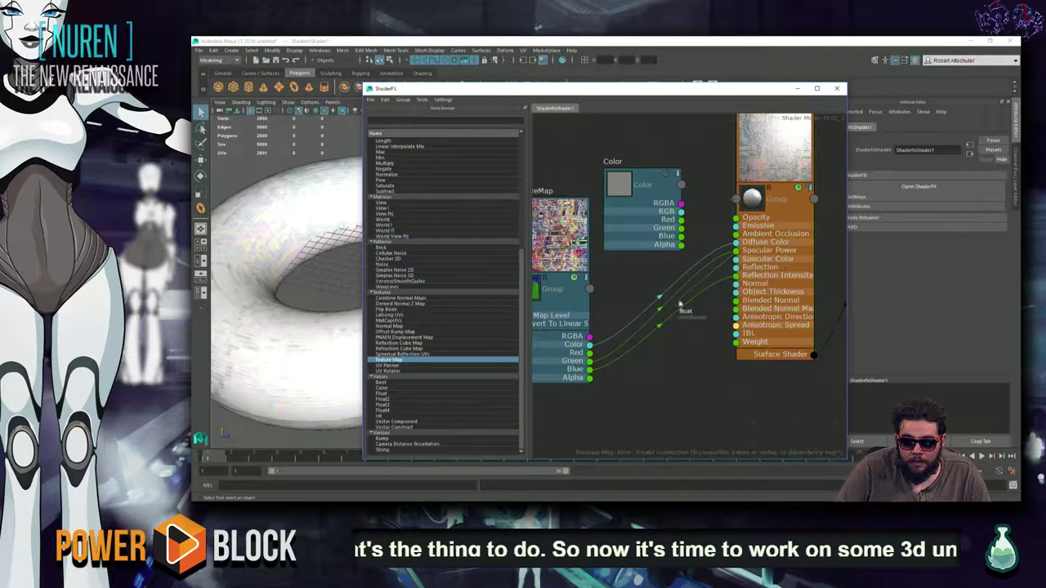
left_click(658, 310)
key("Delete")
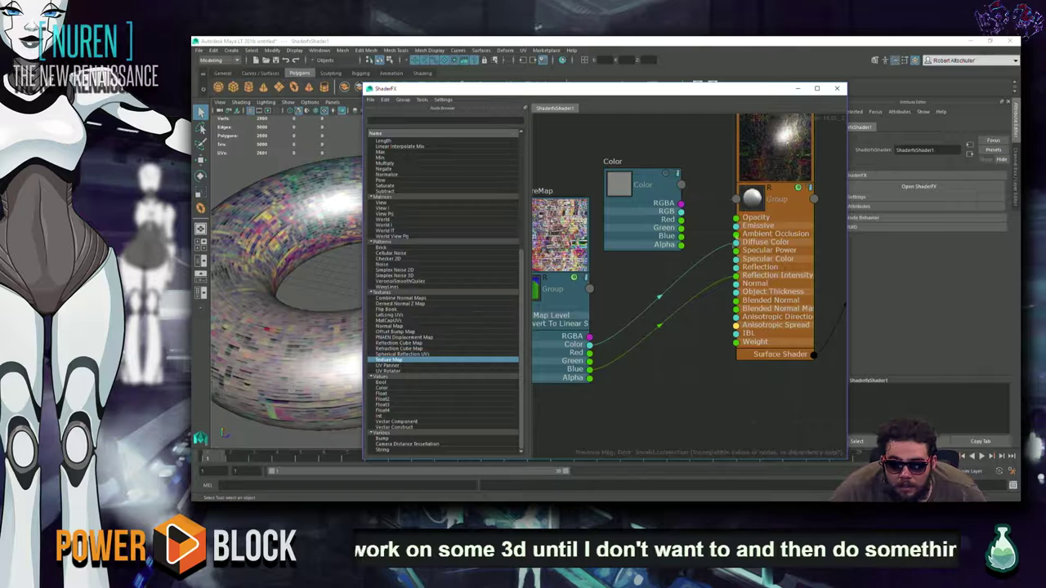
left_click(768, 169)
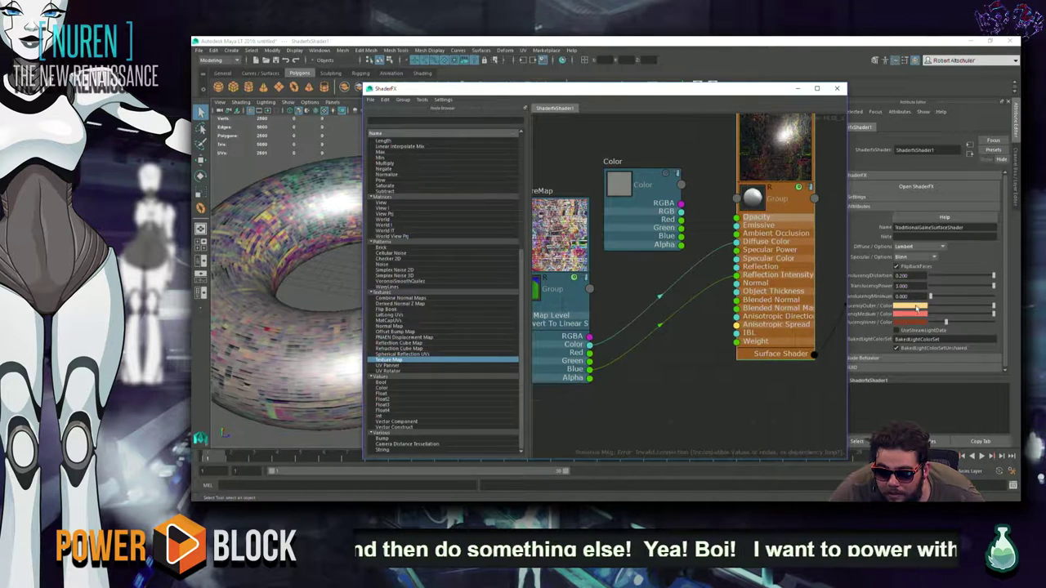
left_click(892, 361)
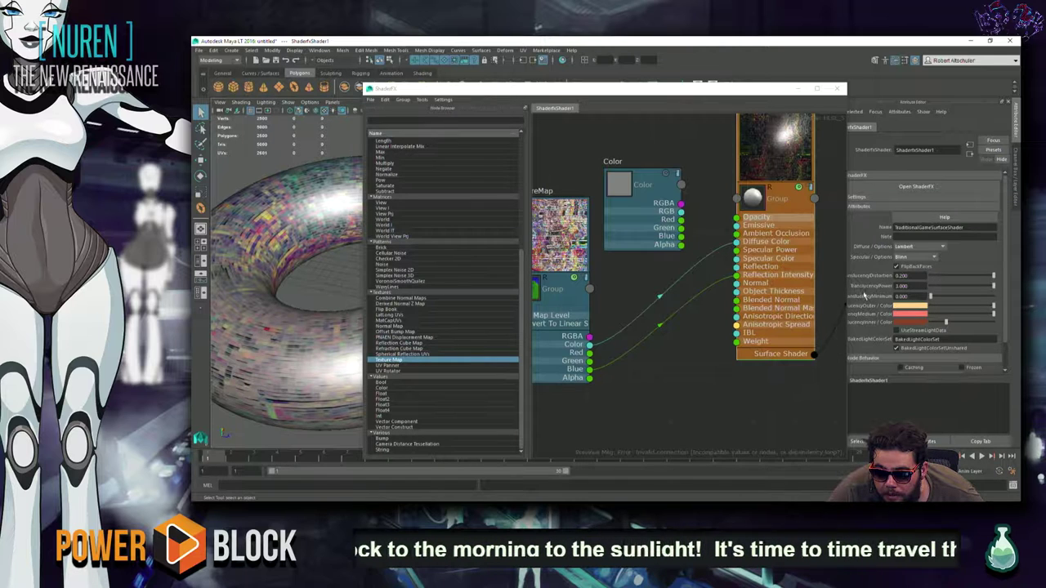
Step: Set the surface shader's specular to Anisotropic and lower translucency power to about 2.06
left_click(923, 257)
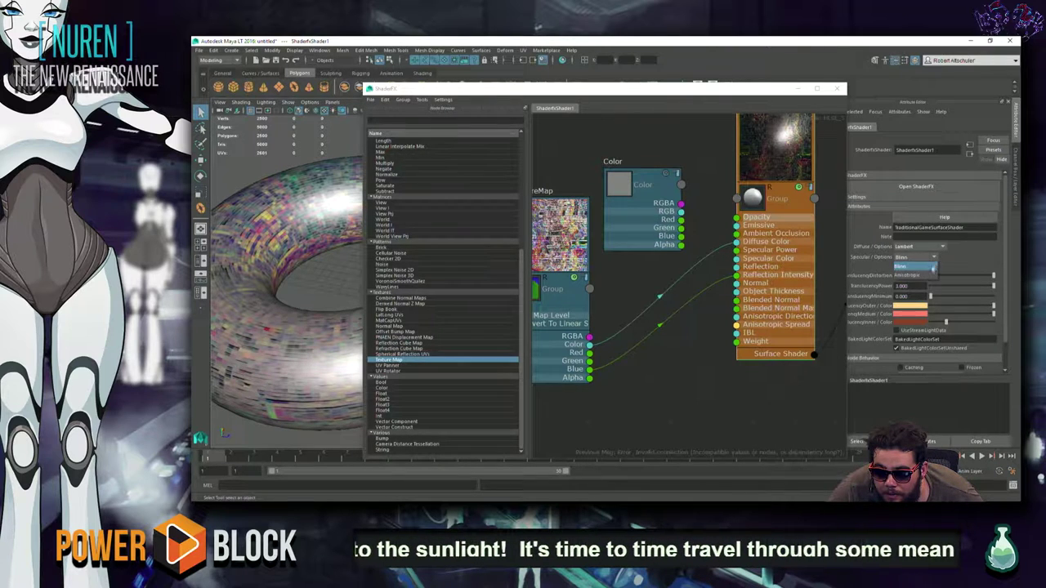
left_click(928, 278)
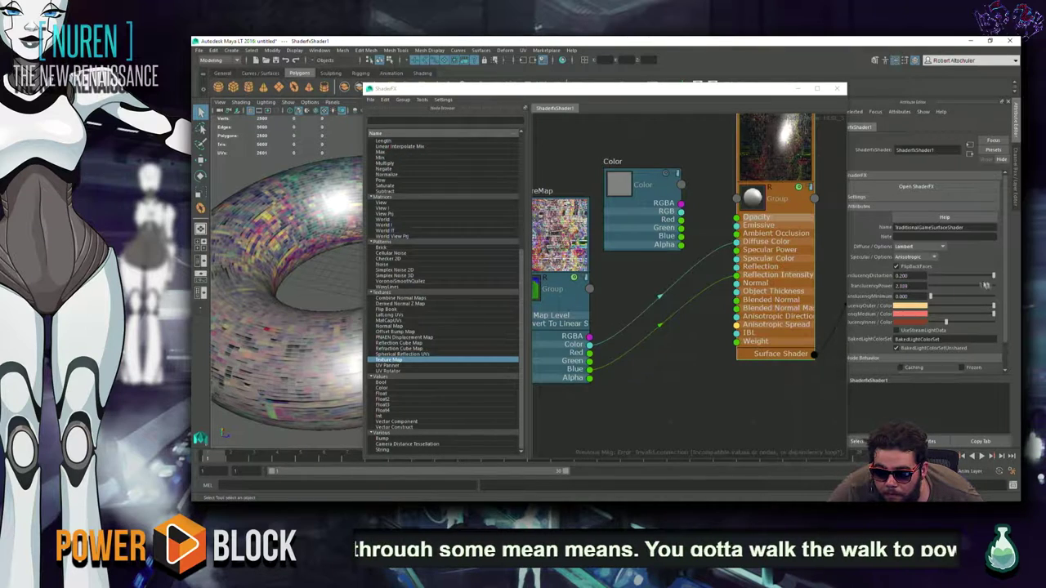
left_click_drag(986, 285, 973, 285)
Step: Delete the unused Color node from the shader graph
middle_click_drag(755, 162, 642, 255)
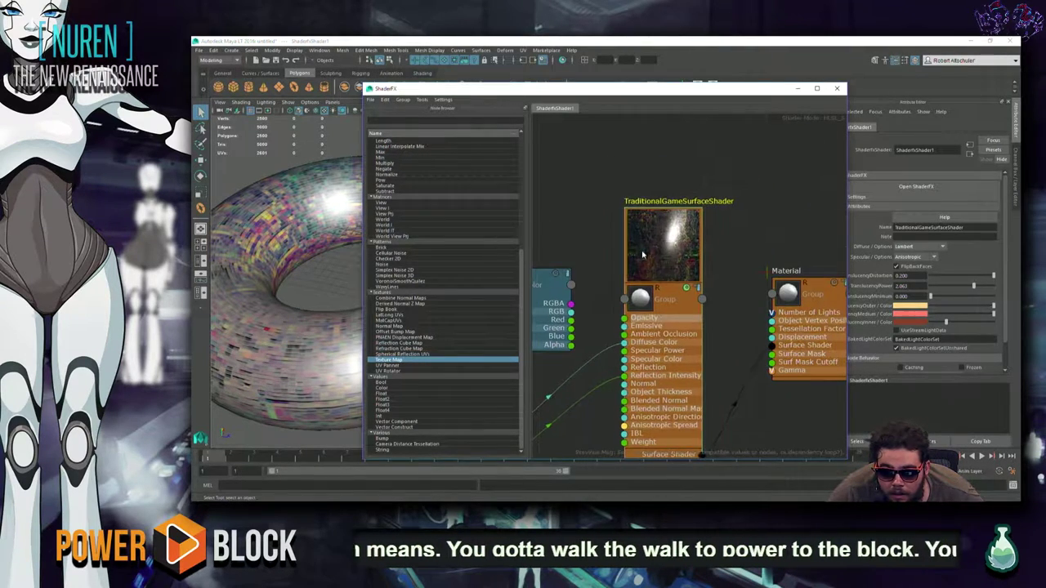
middle_click_drag(686, 381, 718, 292)
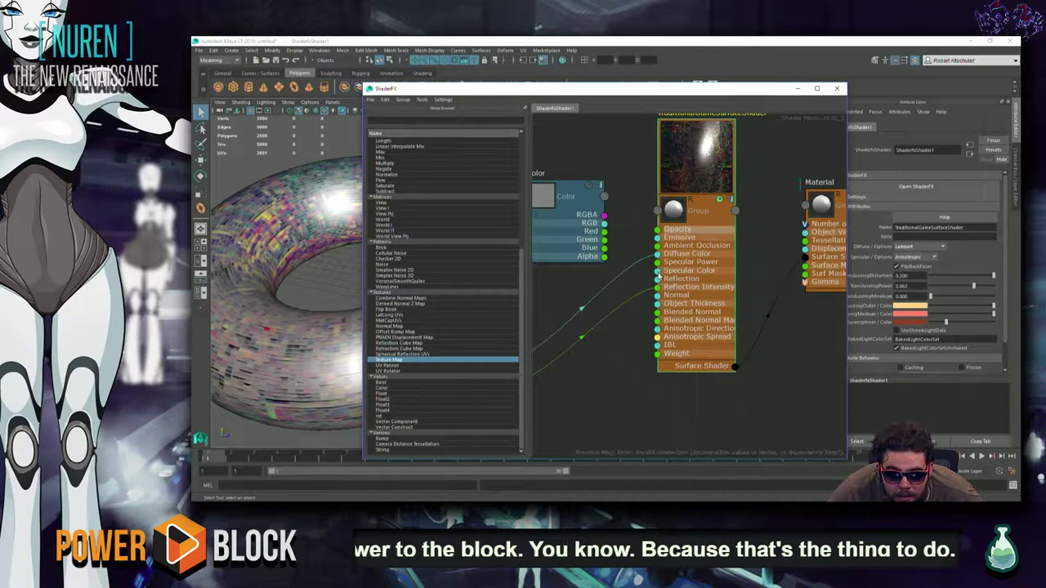
left_click(553, 189)
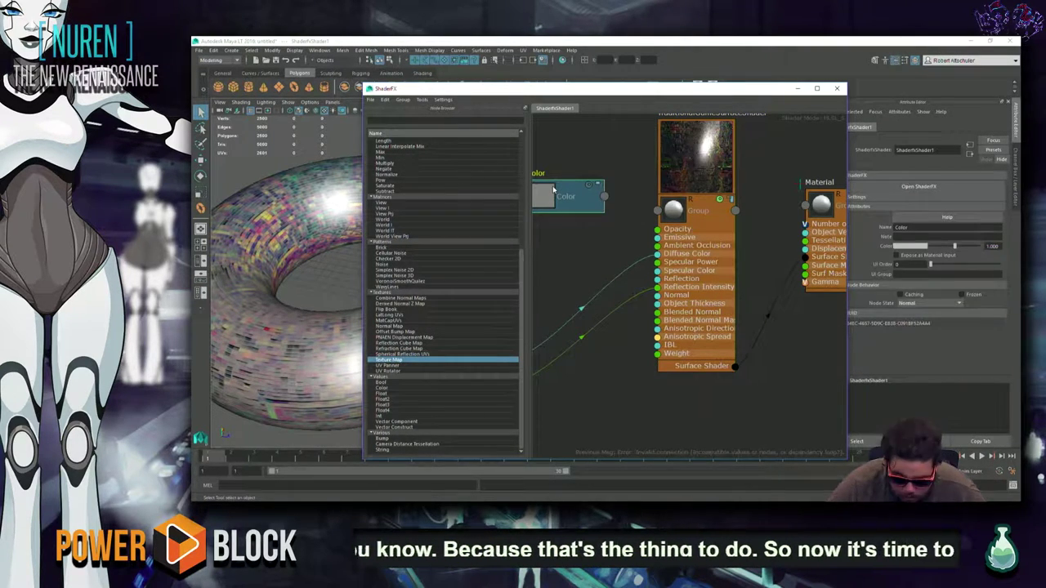
key("Delete")
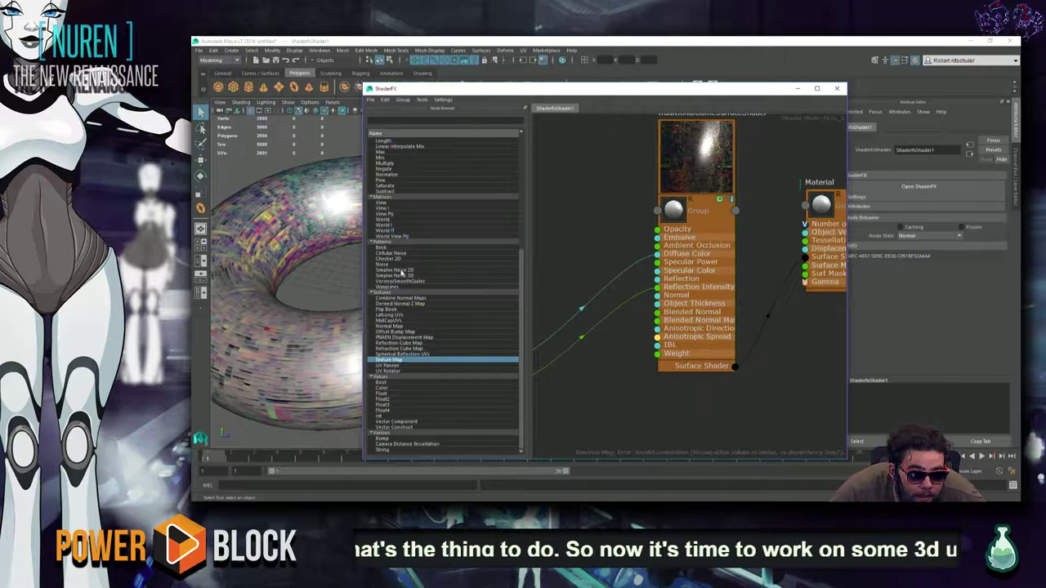
scroll(399, 259, "up", 3)
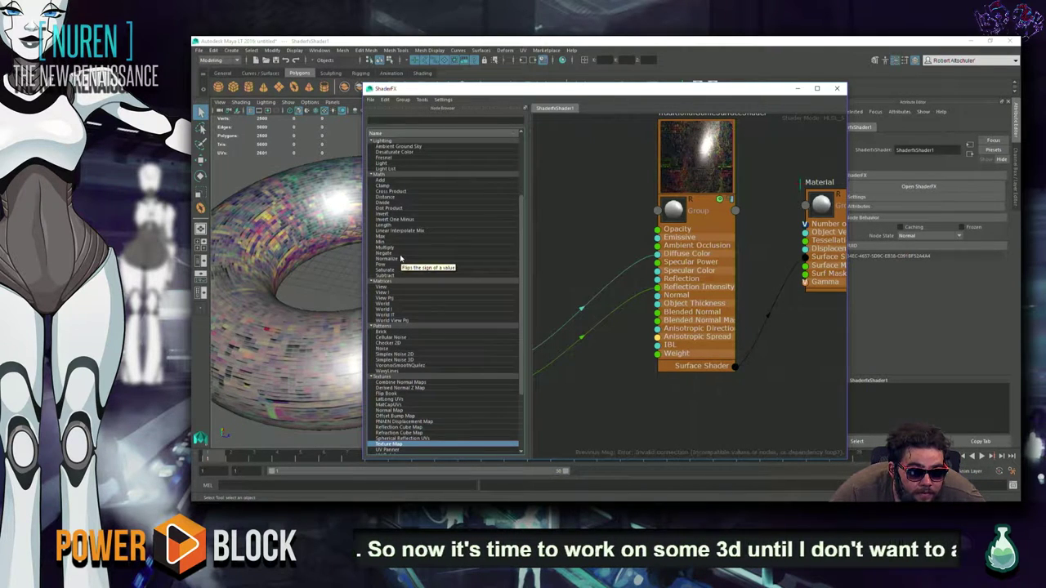
scroll(408, 211, "up", 3)
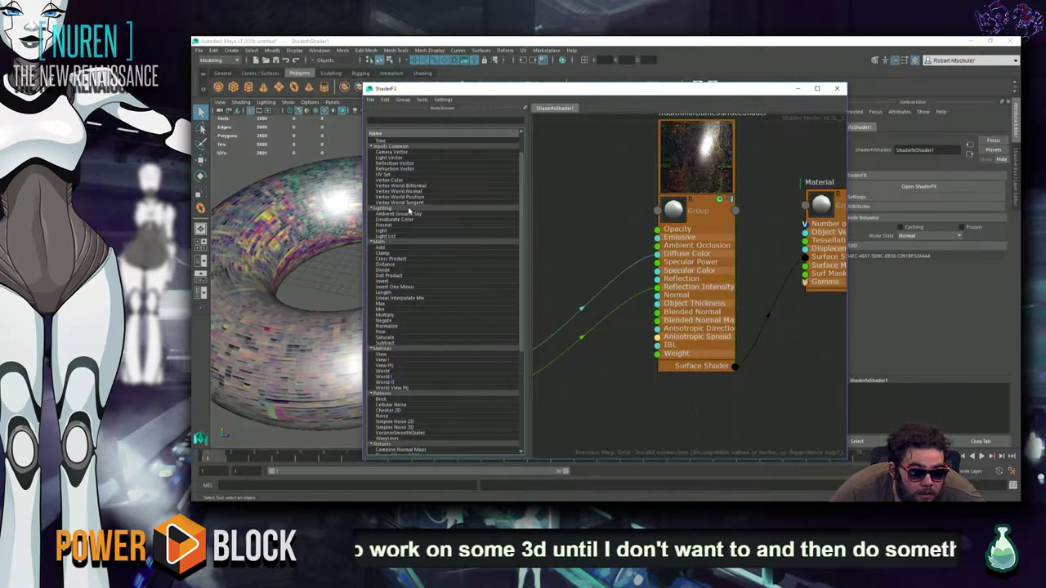
scroll(408, 211, "up", 2)
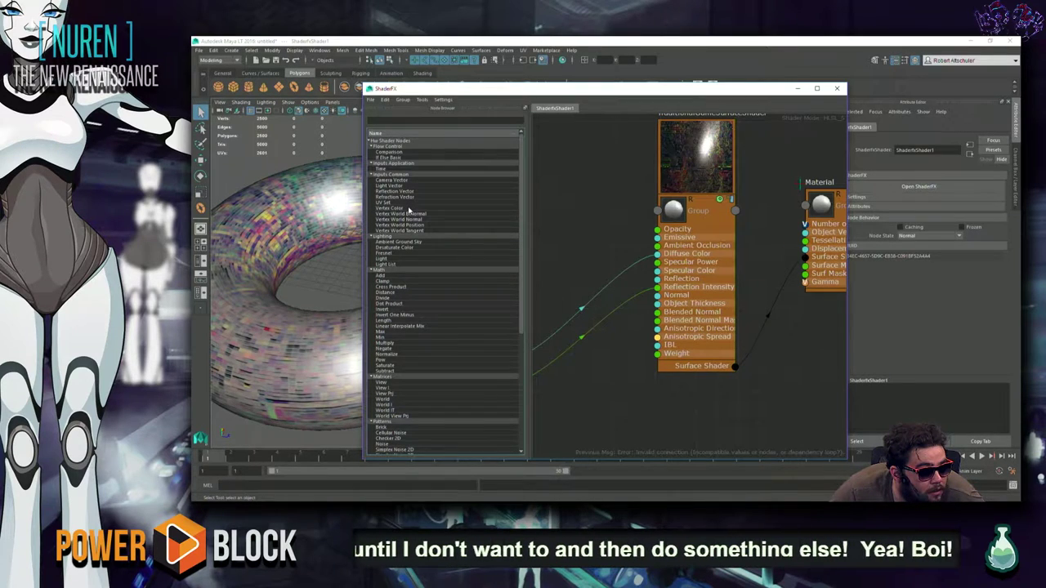
middle_click_drag(536, 358, 658, 302)
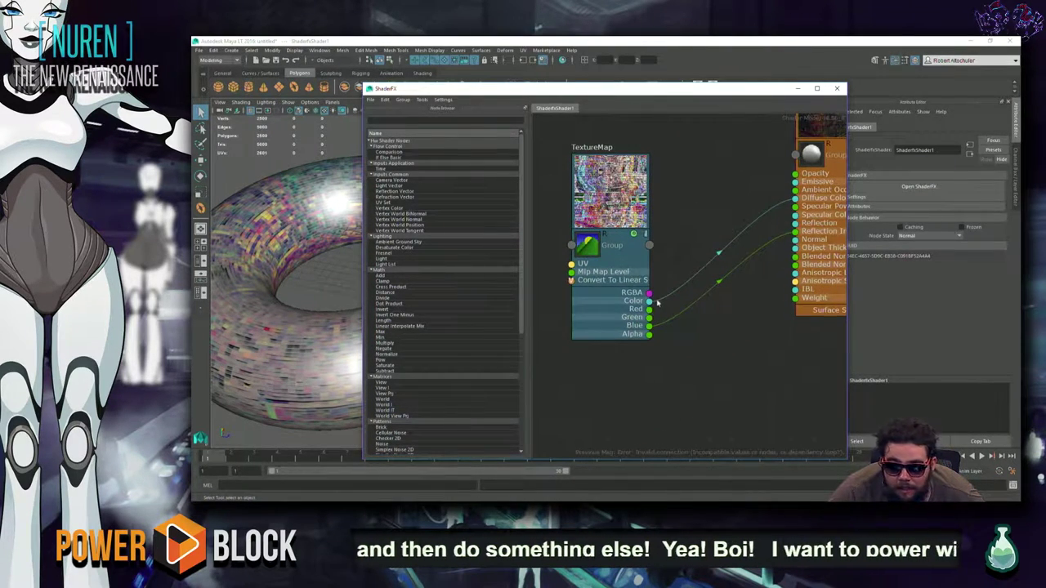
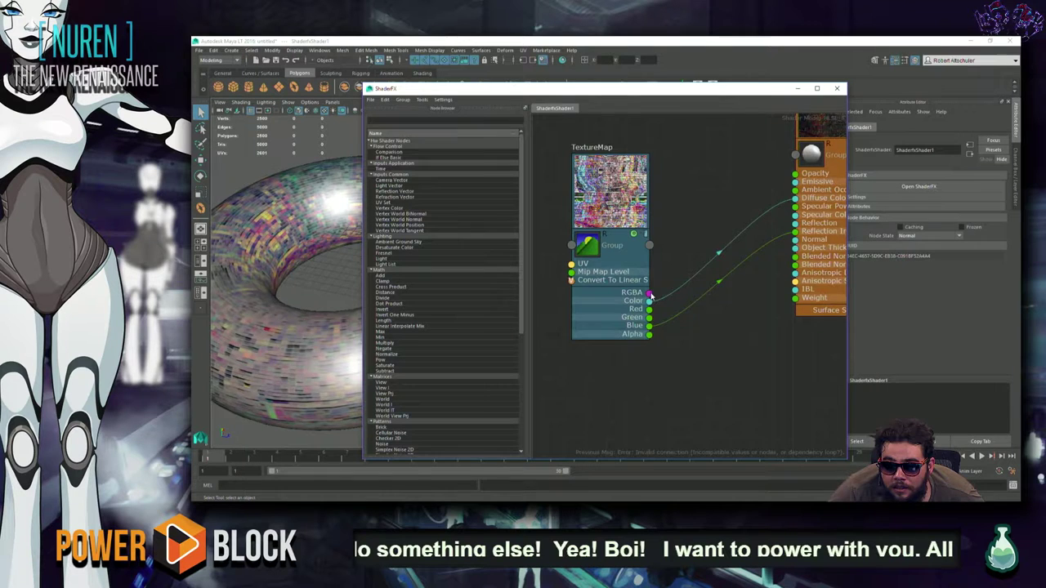
Step: Select the torus and close the ShaderFX node graph
middle_click_drag(651, 296, 609, 292)
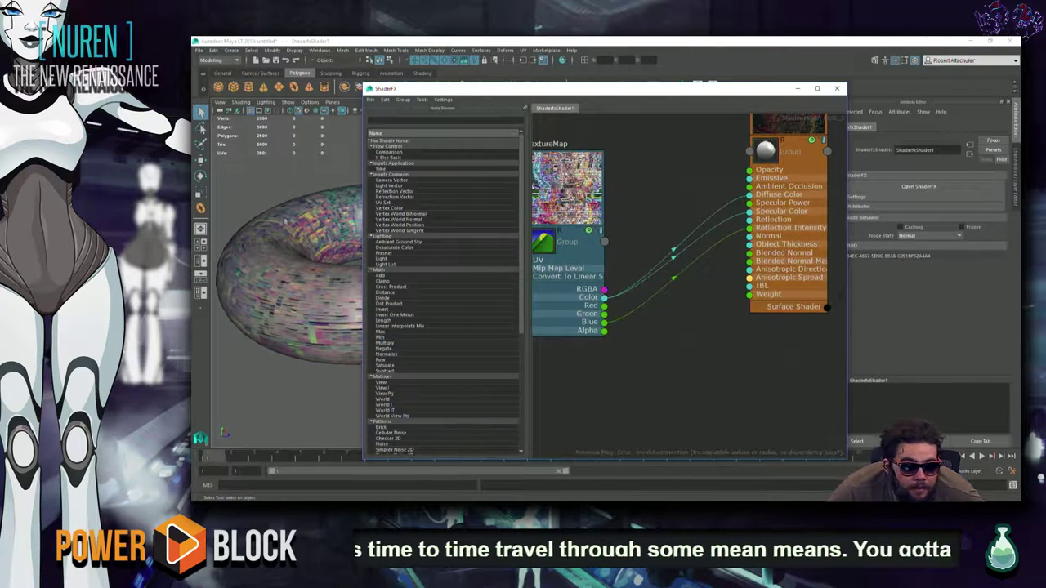
left_click(240, 298)
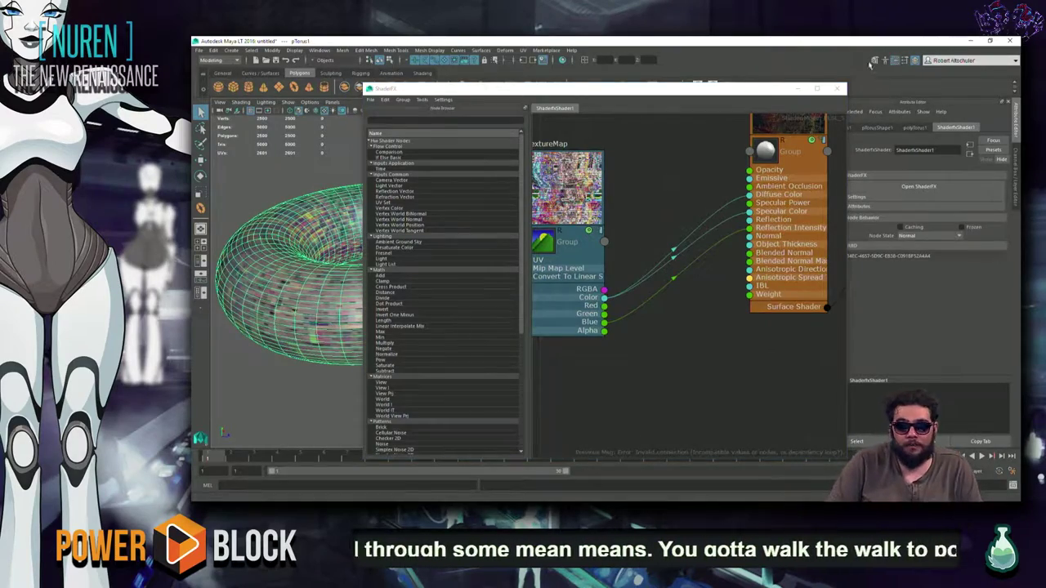
left_click(838, 89)
Step: Frame the whole torus in the viewport and bring up its UV Editor
scroll(462, 254, "up", 5)
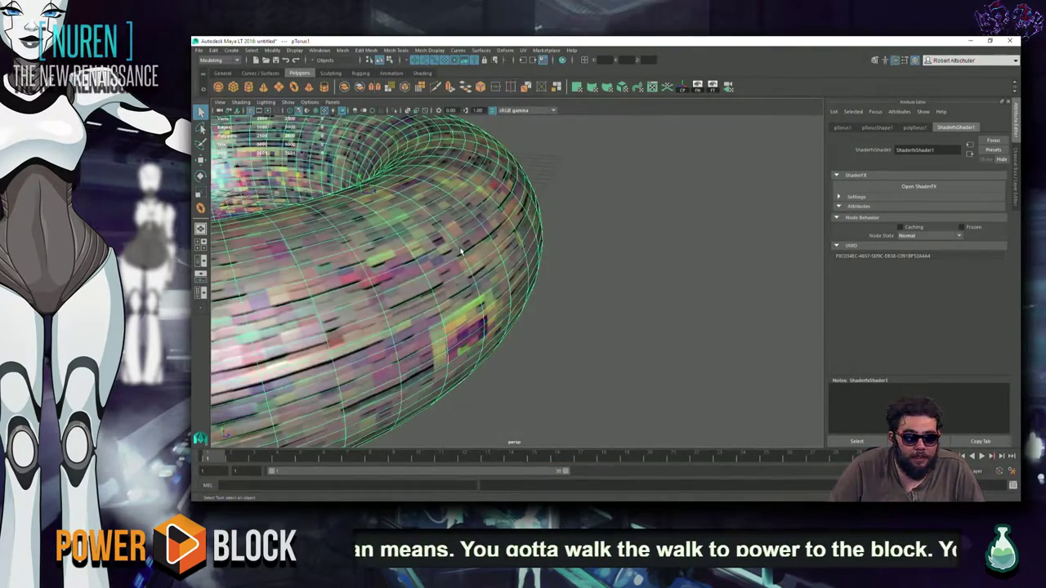
key("f")
scroll(406, 316, "up", 5)
key("f")
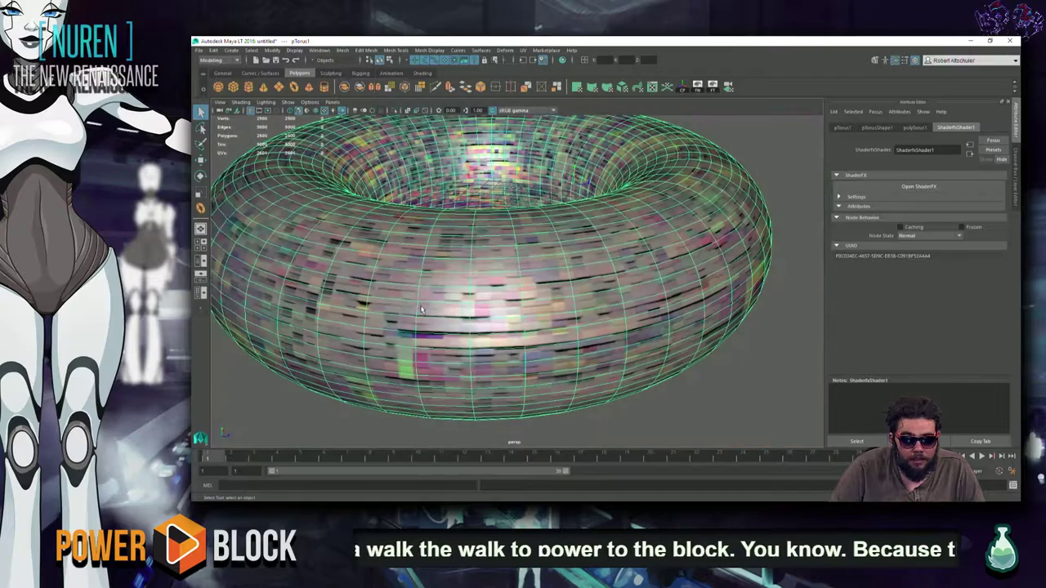
left_click(683, 90)
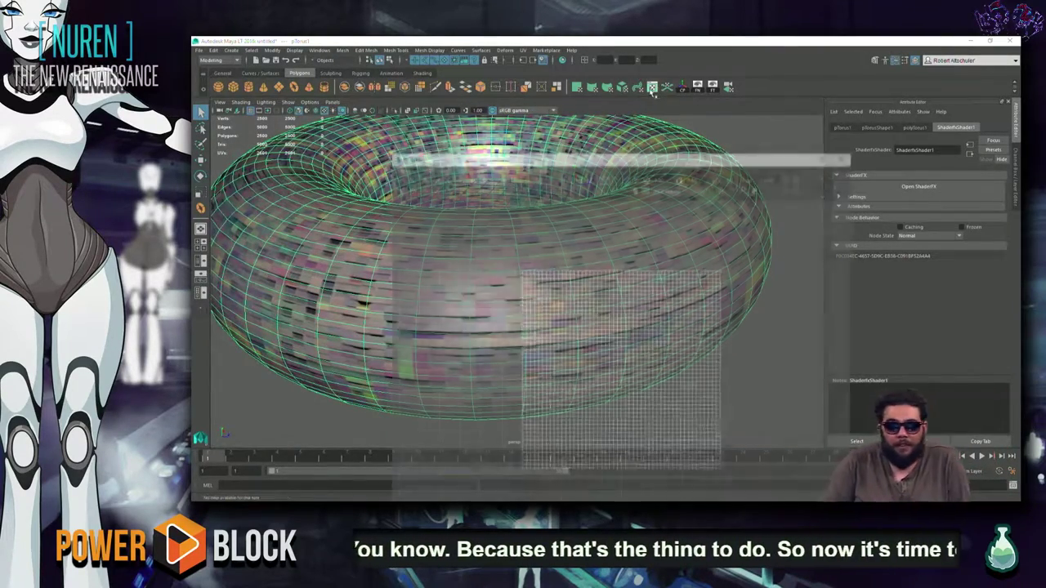
Step: Select all of the torus's UVs and scale the shell wider along X
right_click_drag(539, 314, 578, 290)
mouse_move(765, 230)
left_mouse_down()
mouse_move(523, 500)
mouse_move(300, 468)
left_mouse_up()
scroll(441, 363, "down", 1)
scroll(455, 341, "up", 1)
key("r")
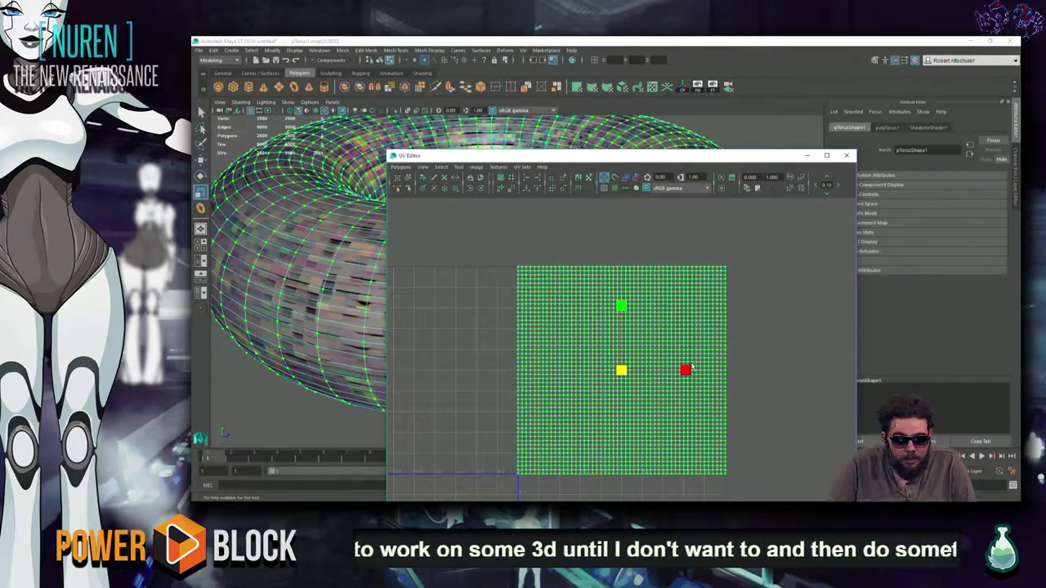
mouse_move(687, 371)
left_mouse_down()
mouse_move(731, 371)
mouse_move(686, 370)
left_mouse_up()
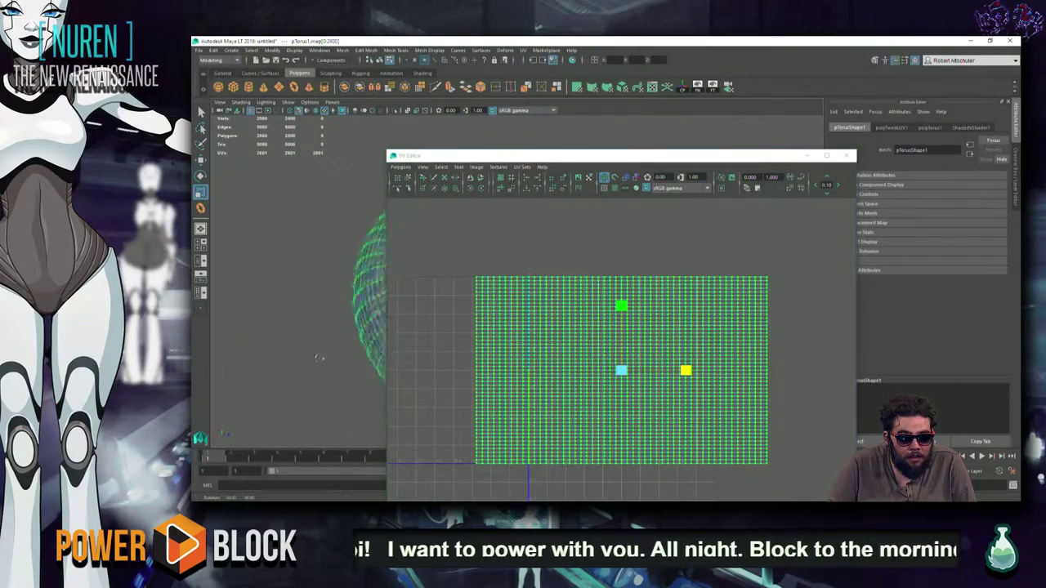
Step: Move the UV window aside and inspect the stretched mosaic texture on the torus
left_click_drag(485, 155, 973, 98)
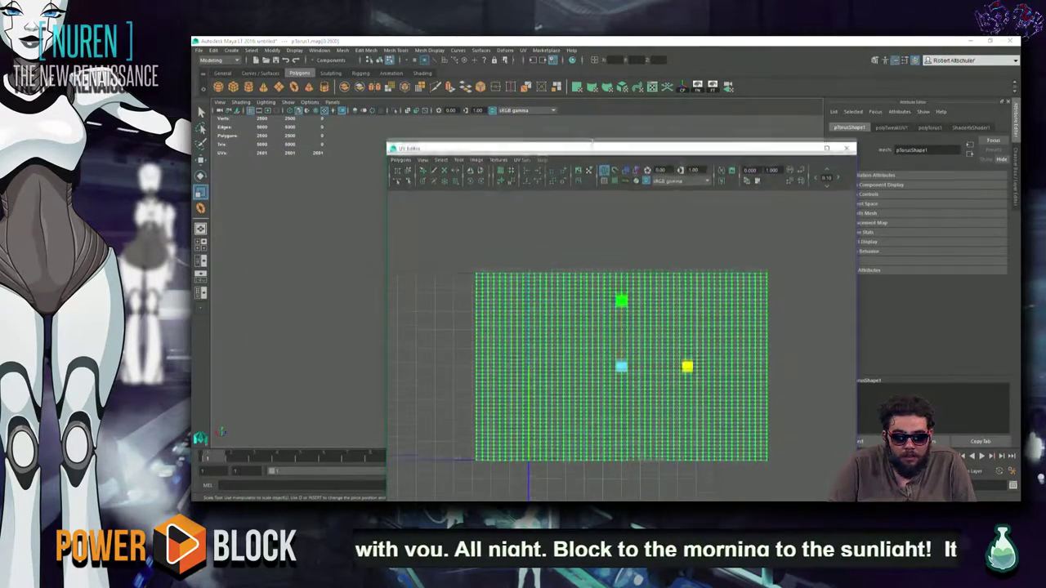
mouse_move(518, 350)
left_mouse_down("alt")
mouse_move(458, 338)
mouse_move(474, 343)
left_mouse_up("alt")
right_click_drag(474, 343, 739, 335, "alt")
left_click_drag(739, 335, 415, 189, "alt")
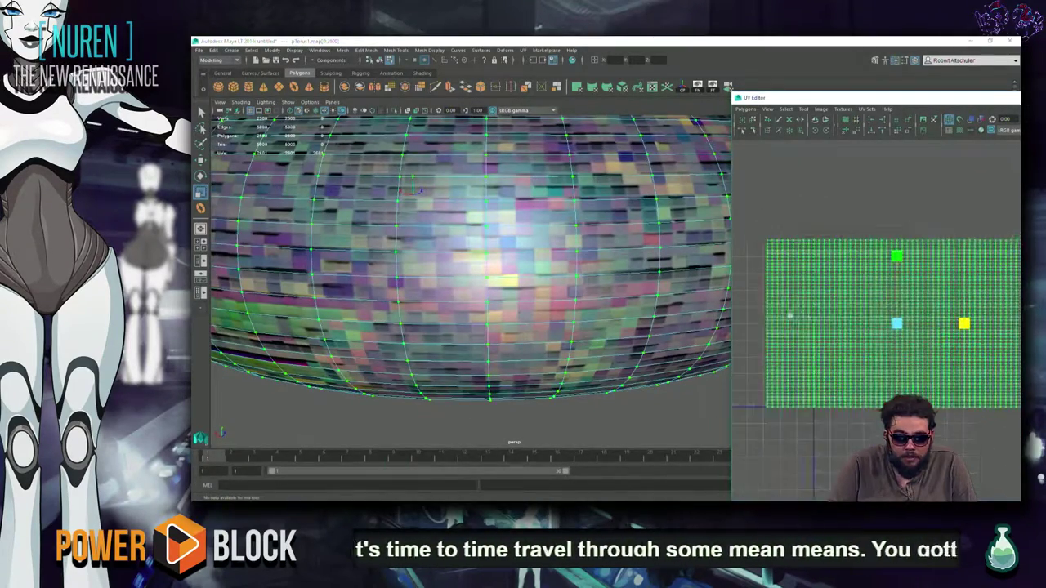
left_click_drag(970, 325, 992, 326)
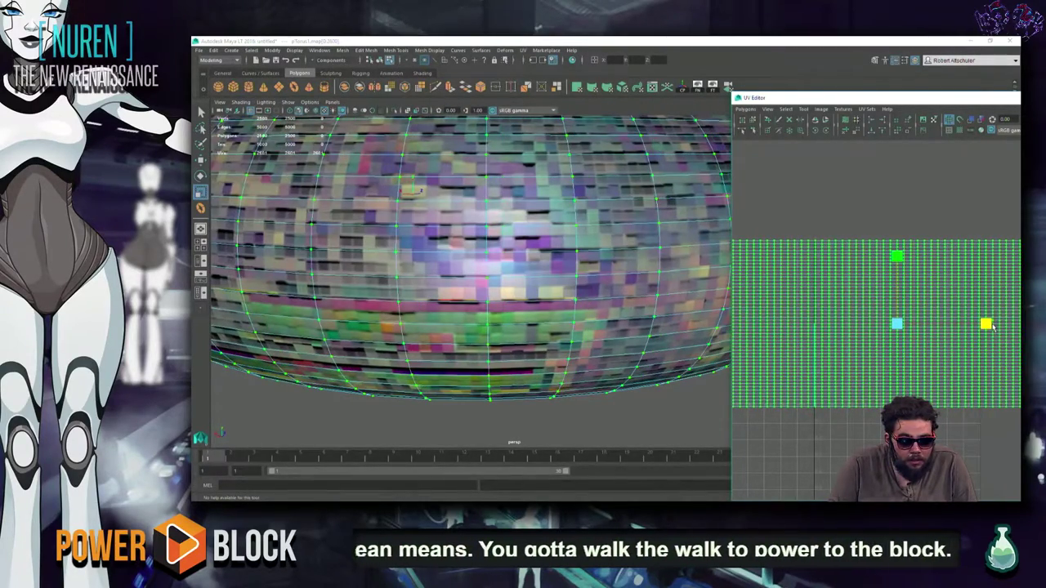
key("ctrl+z")
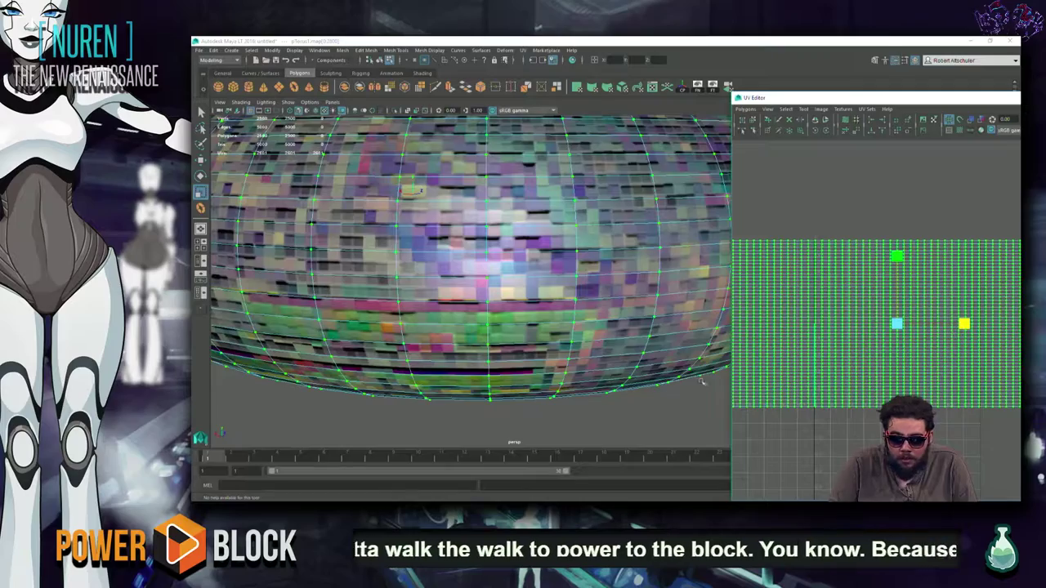
Step: Clear the UV selection, return to object mode, reframe the torus and close the UV Editor
left_click_drag(700, 380, 691, 334, "alt")
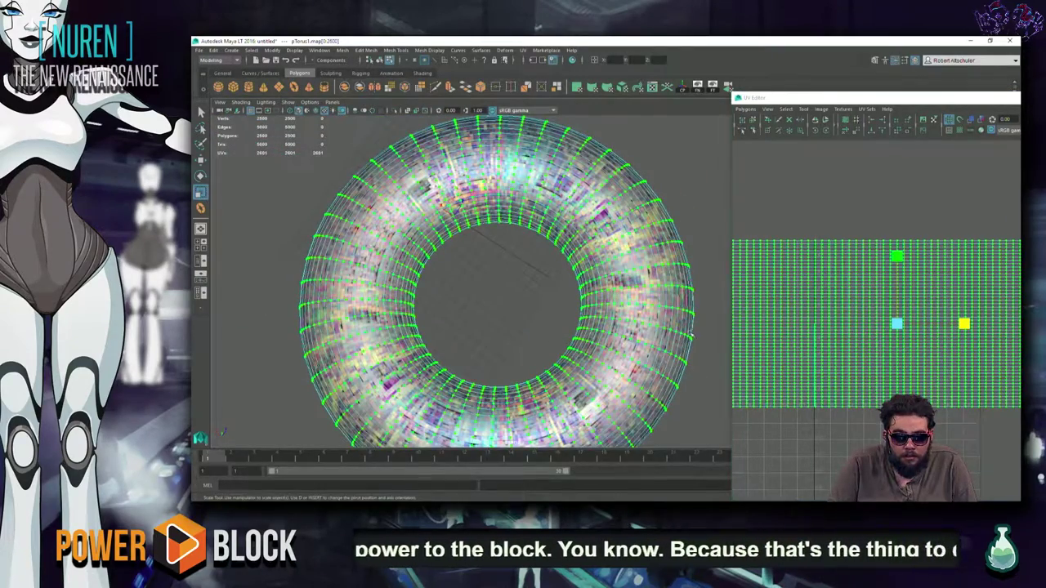
left_click(677, 152)
left_click_drag(677, 152, 548, 383, "alt")
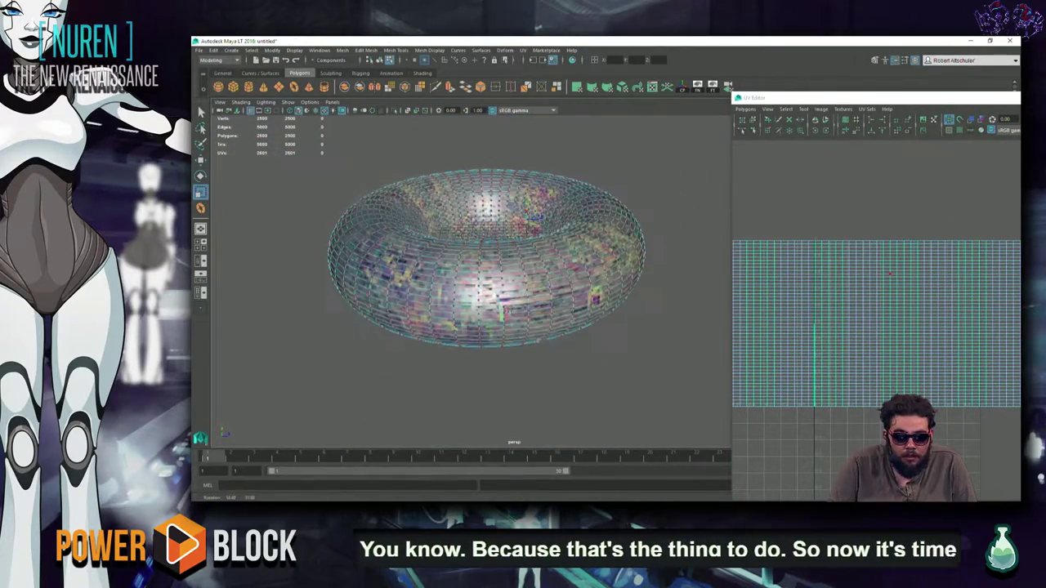
right_click_drag(558, 274, 560, 327)
left_click(605, 259)
mouse_move(649, 318)
left_mouse_down("alt")
mouse_move(463, 398)
mouse_move(327, 355)
mouse_move(299, 357)
mouse_move(308, 351)
left_mouse_up("alt")
scroll(308, 351, "up", 5)
scroll(460, 401, "down", 3)
middle_click_drag(460, 401, 524, 427, "alt")
mouse_move(524, 427)
left_mouse_down("alt")
mouse_move(500, 313)
mouse_move(527, 244)
mouse_move(539, 270)
left_mouse_up("alt")
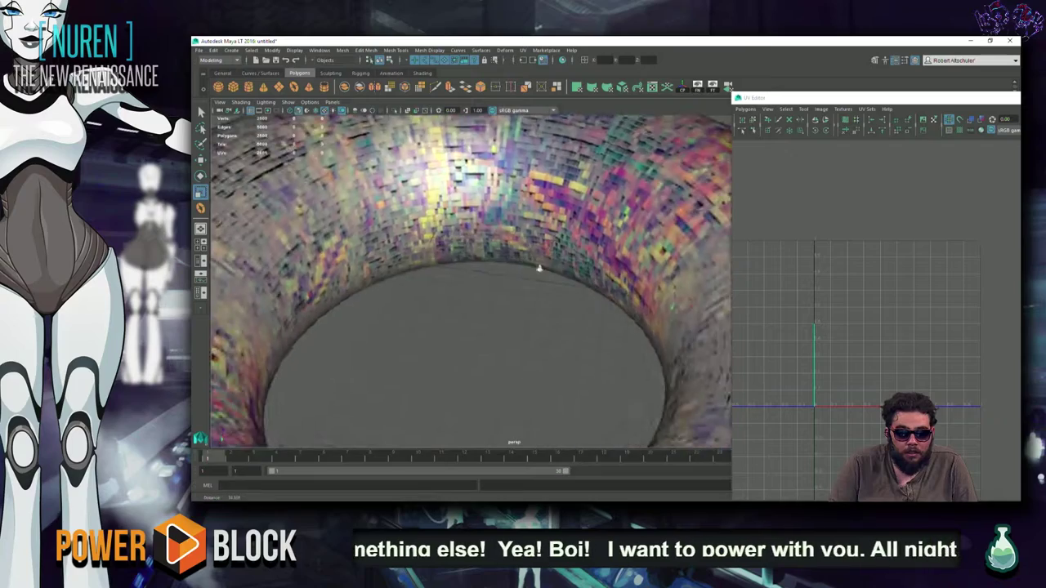
key("f")
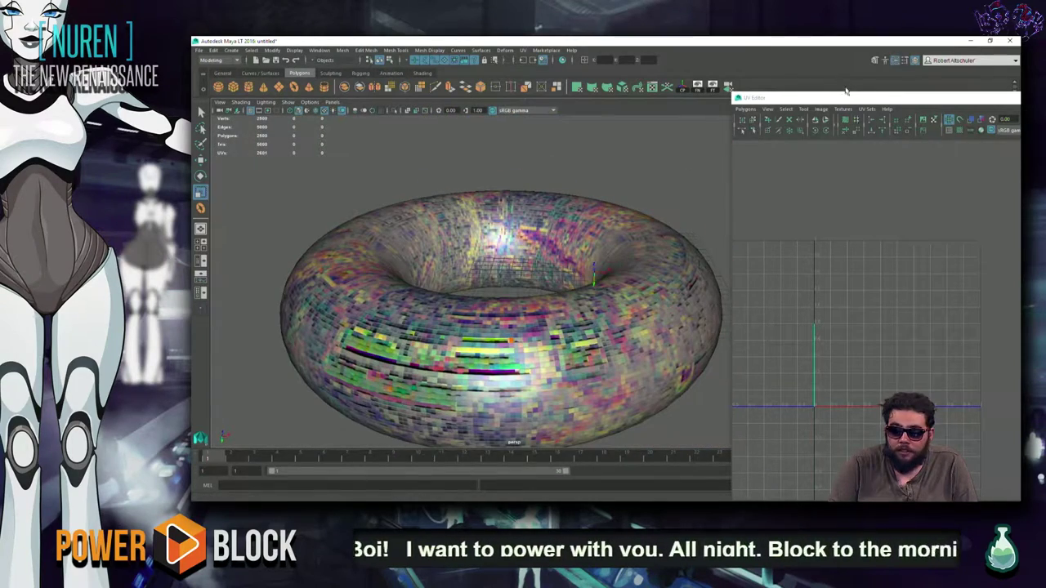
double_click(846, 96)
left_click(845, 85)
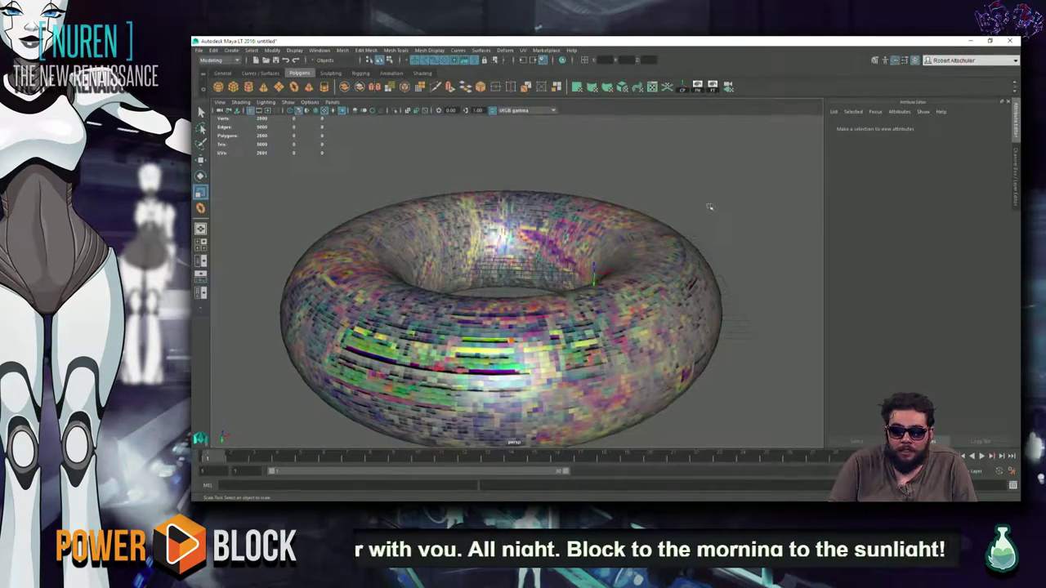
Step: Open the torus's material attributes and its ShaderFX node graph
left_click(612, 216)
right_click_drag(613, 215, 613, 370)
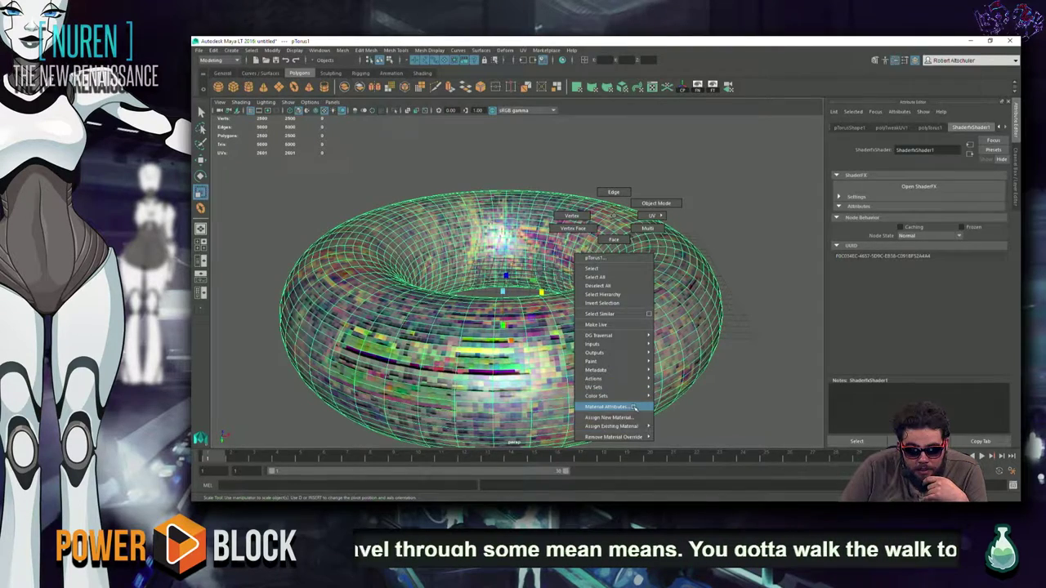
left_click(631, 406)
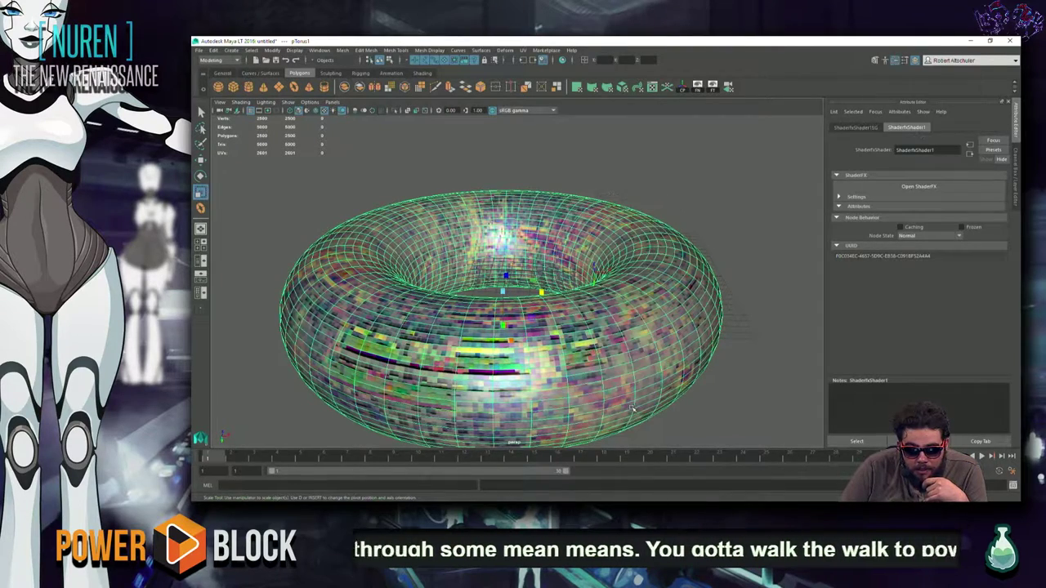
left_click(919, 189)
scroll(656, 255, "up", 2)
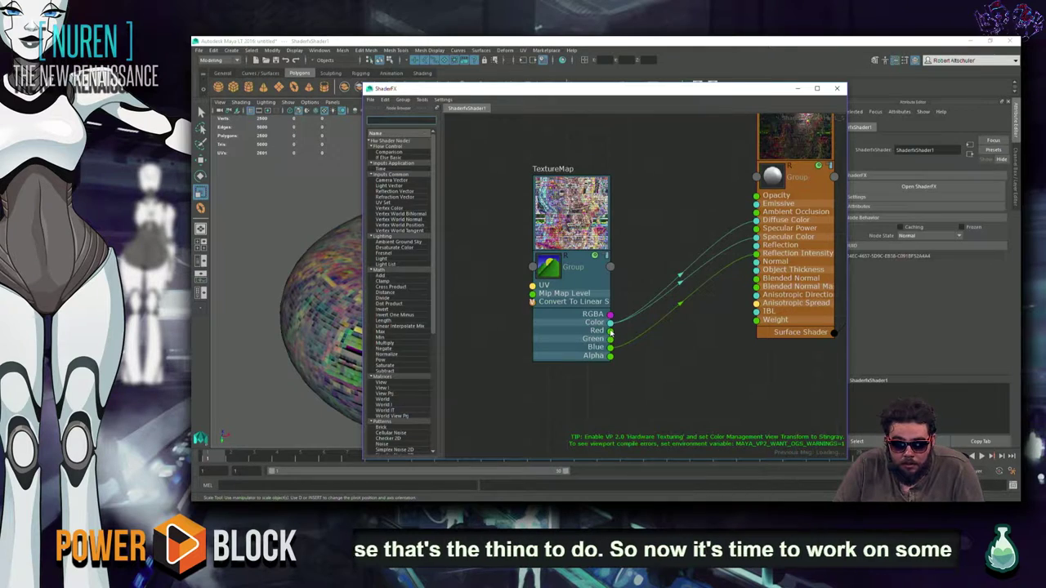
Step: Wire TextureMap Blue to Reflection Intensity, Red to Blended Normal and Alpha to Weight
left_click_drag(610, 332, 609, 347)
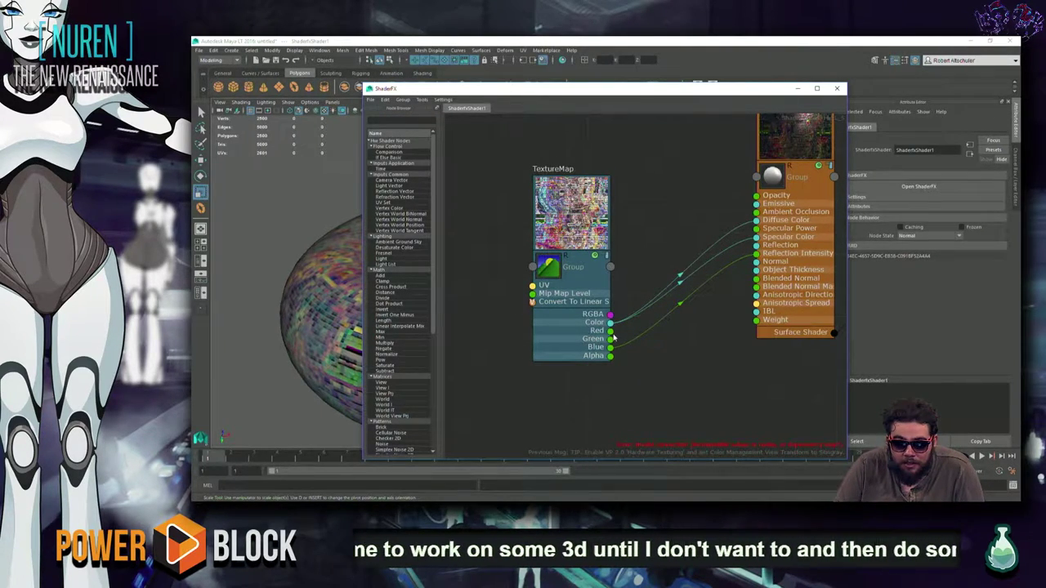
left_click_drag(611, 331, 757, 279)
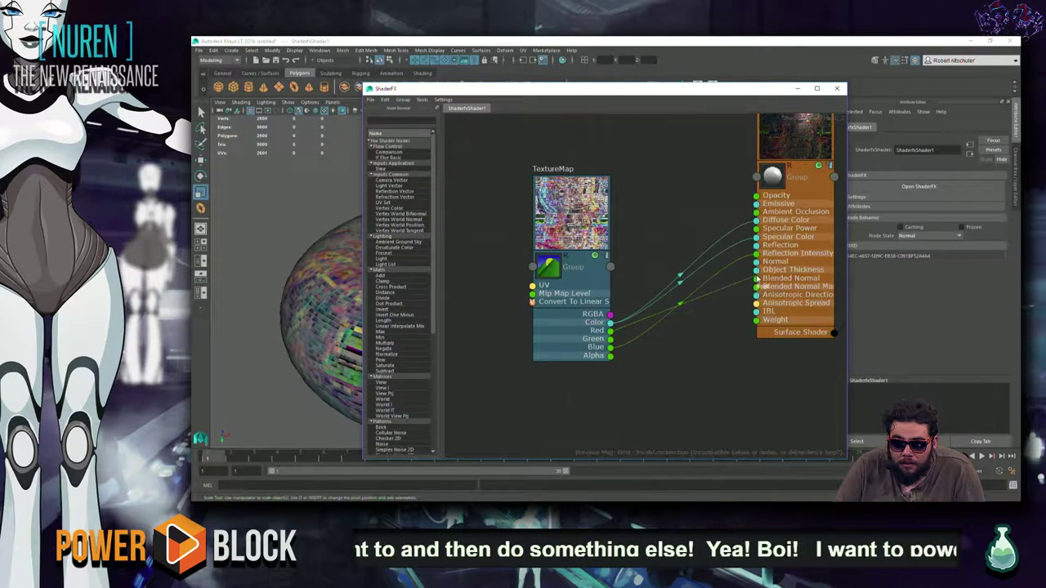
middle_click_drag(670, 339, 606, 396)
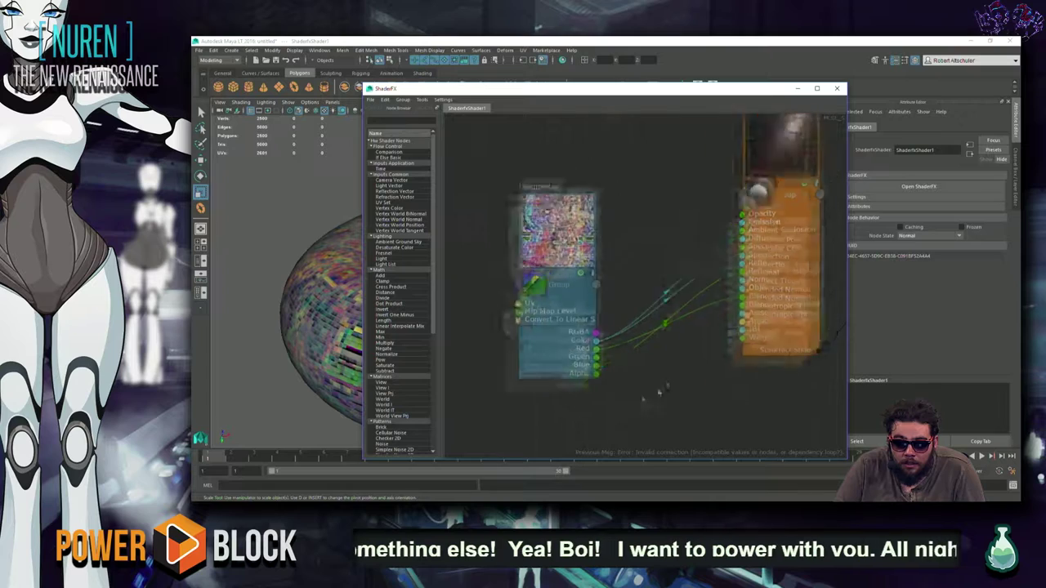
left_click_drag(536, 401, 682, 365)
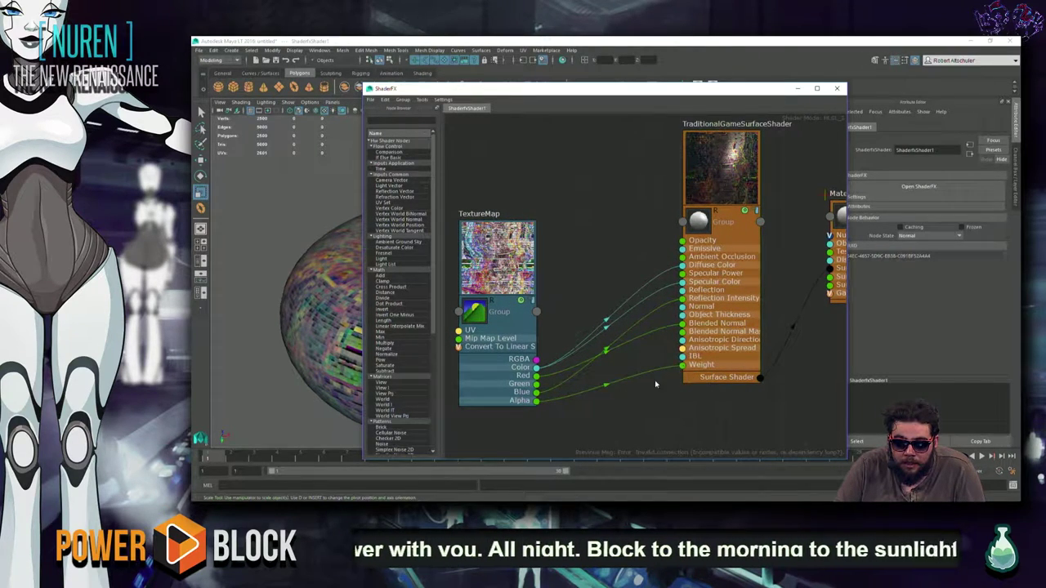
left_click(730, 378)
middle_click_drag(729, 378, 611, 383)
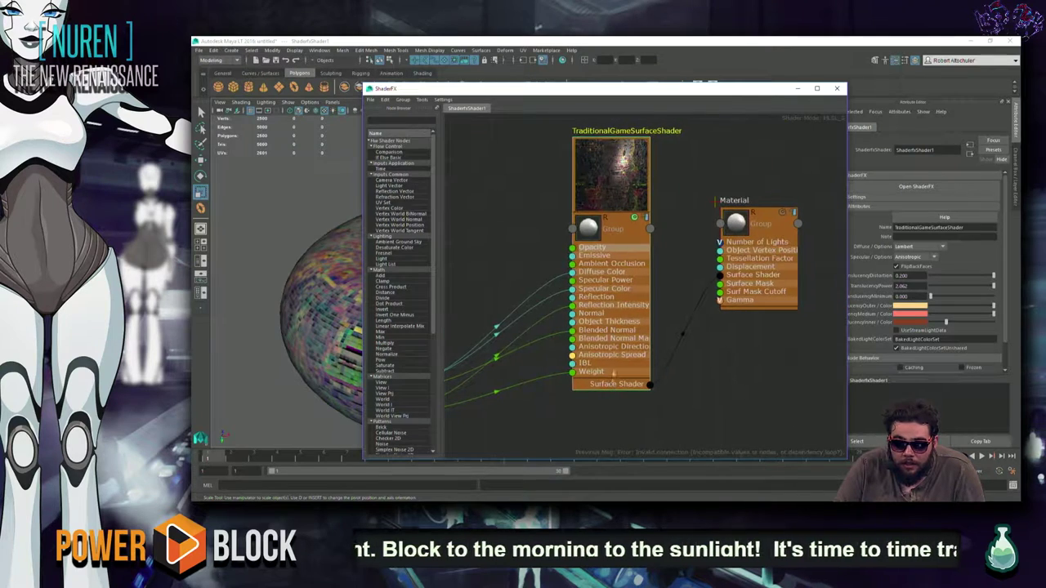
Step: Set the Material node's Tessellation option to PNTriangles
left_click(770, 235)
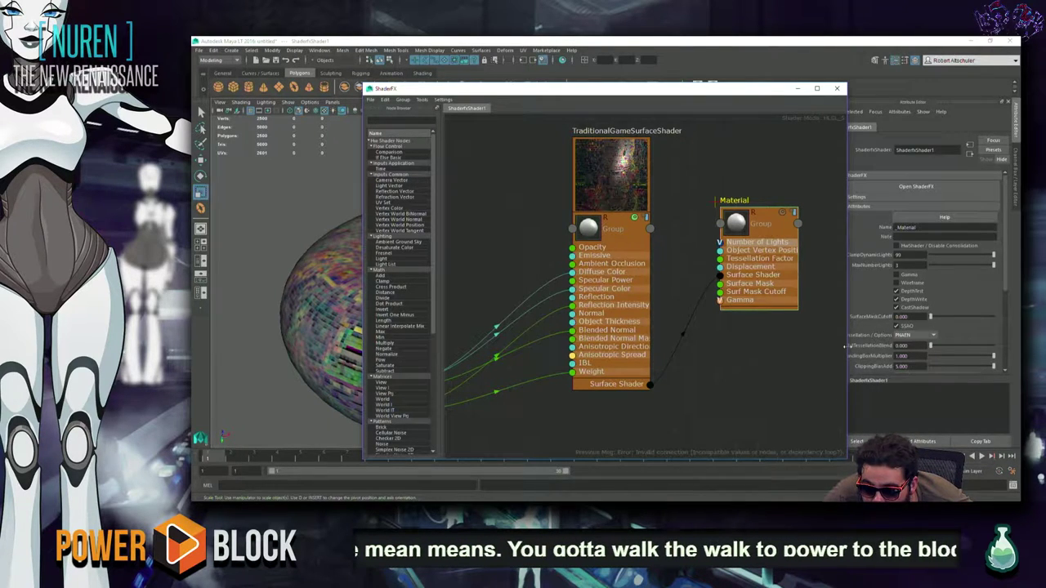
left_click_drag(844, 347, 812, 356)
left_click(918, 334)
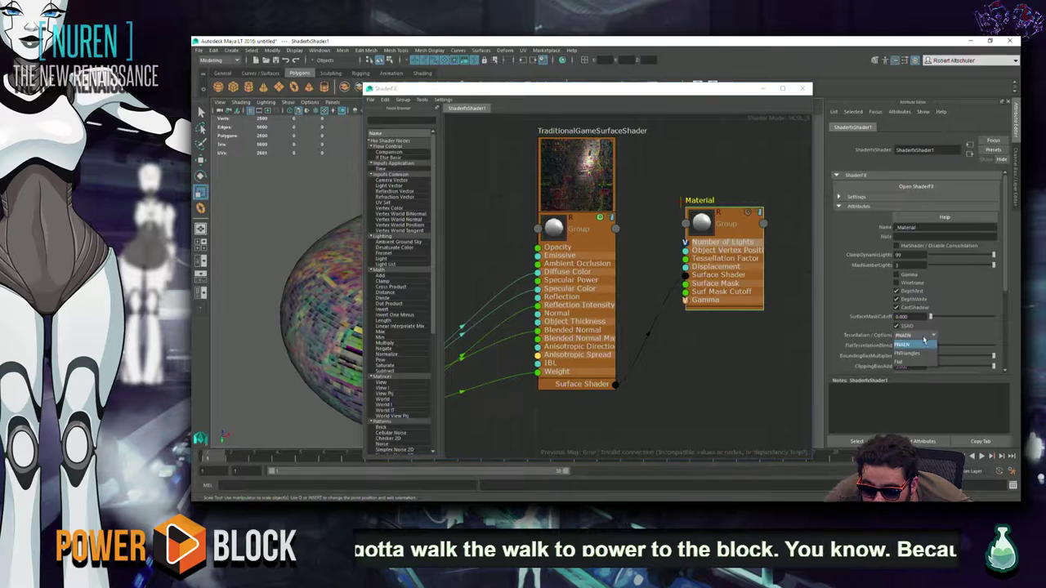
left_click(922, 353)
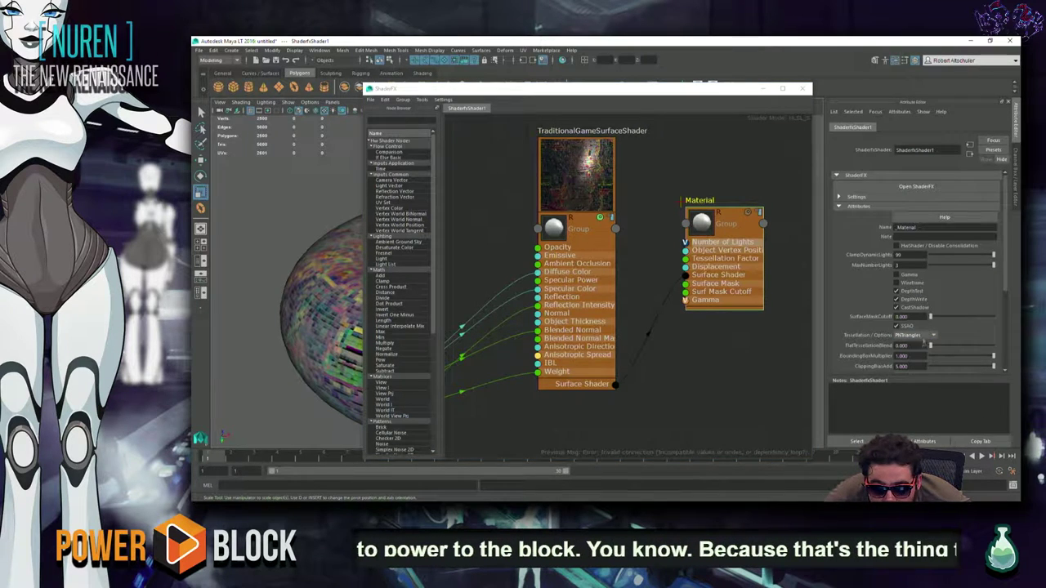
left_click(588, 159)
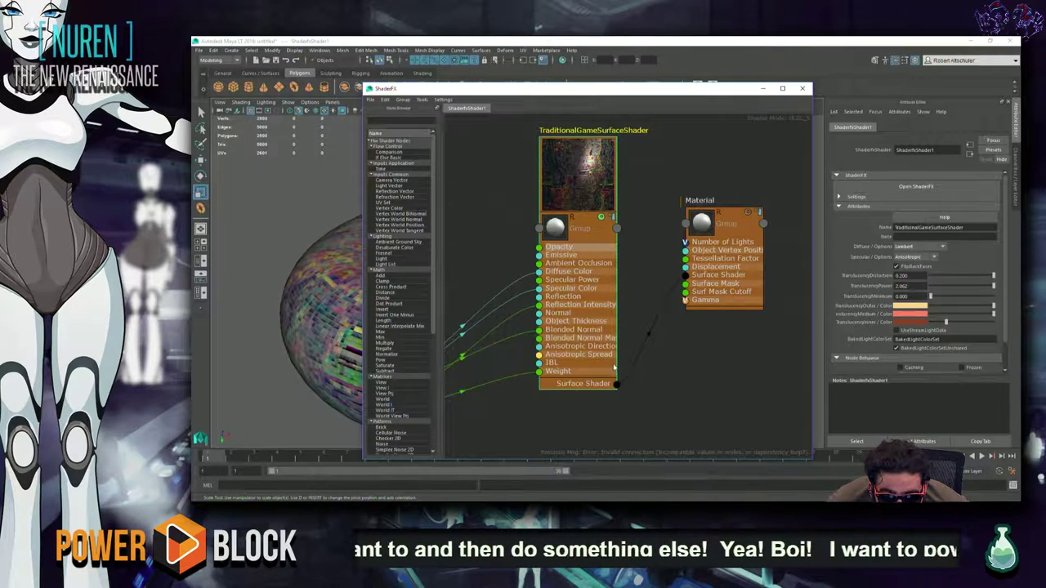
Step: Wire the texture's Green and Alpha channels into Specular, Diffuse Color and Ambient Occlusion
middle_click_drag(613, 367, 669, 323)
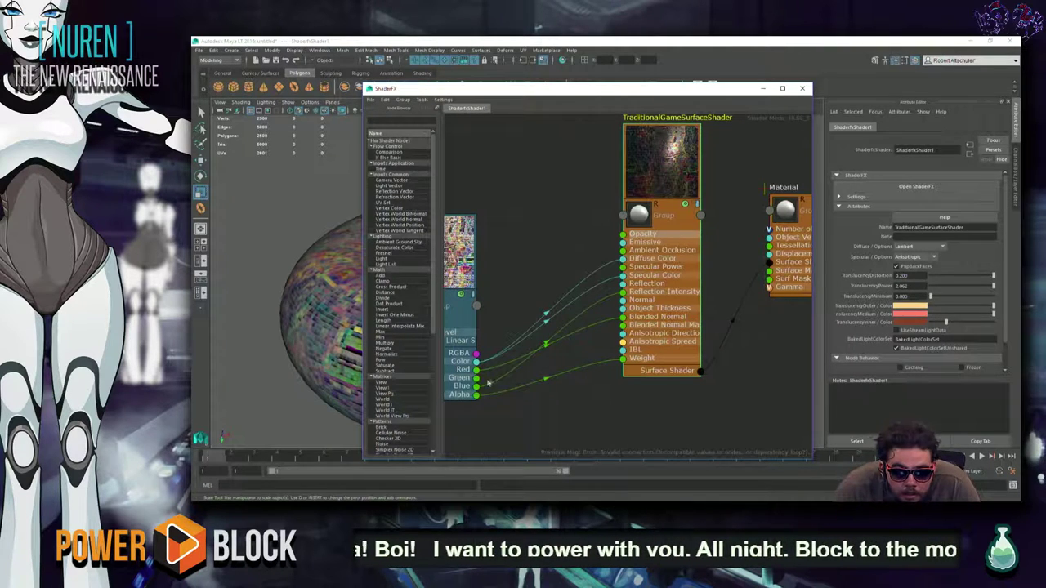
left_click_drag(476, 378, 627, 269)
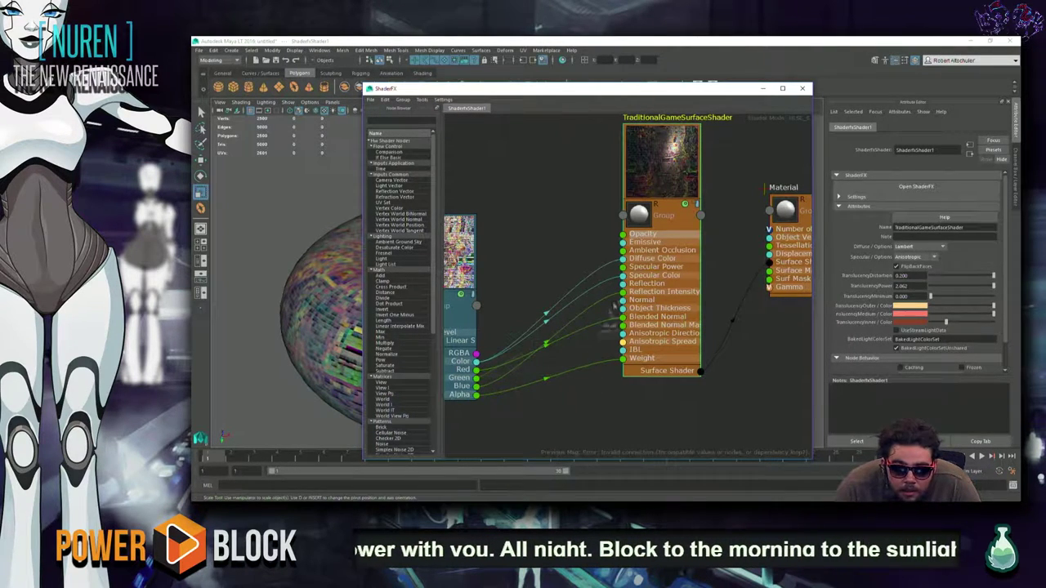
left_click_drag(627, 269, 622, 249)
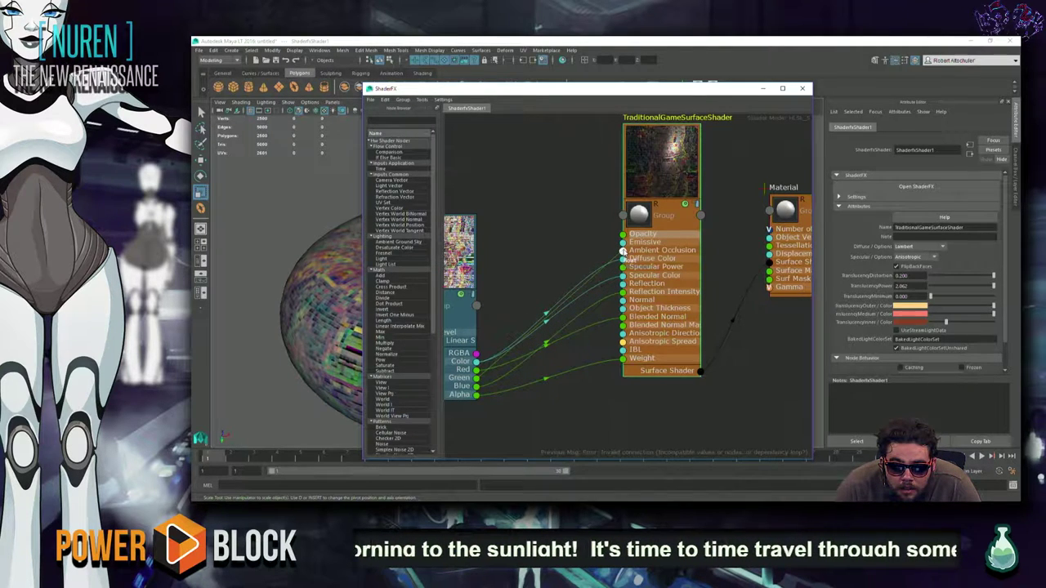
left_click_drag(623, 252, 623, 255)
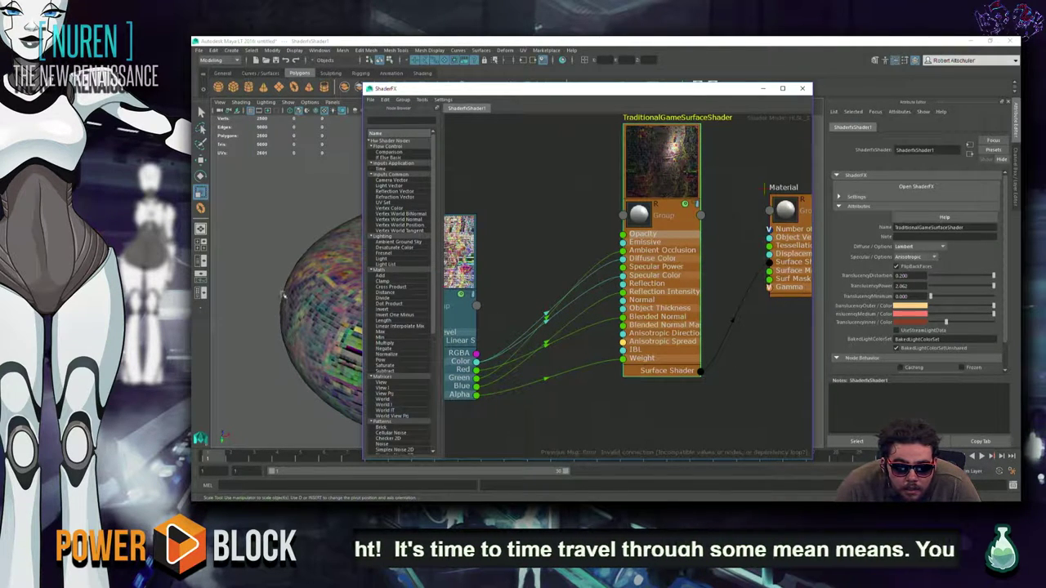
left_click_drag(611, 255, 622, 250)
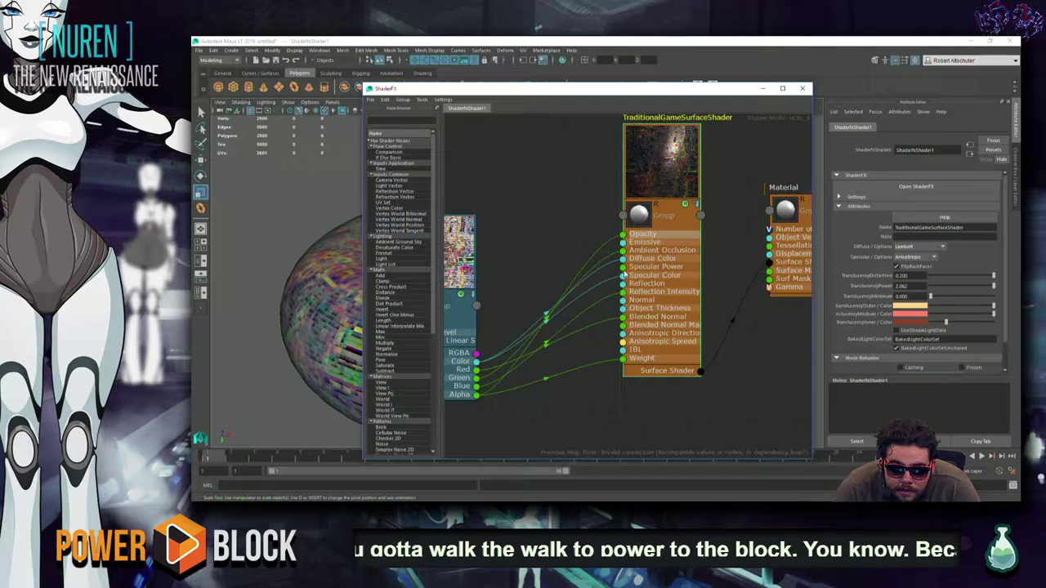
mouse_move(623, 269)
left_mouse_down()
mouse_move(559, 427)
mouse_move(547, 415)
left_mouse_up()
mouse_move(577, 416)
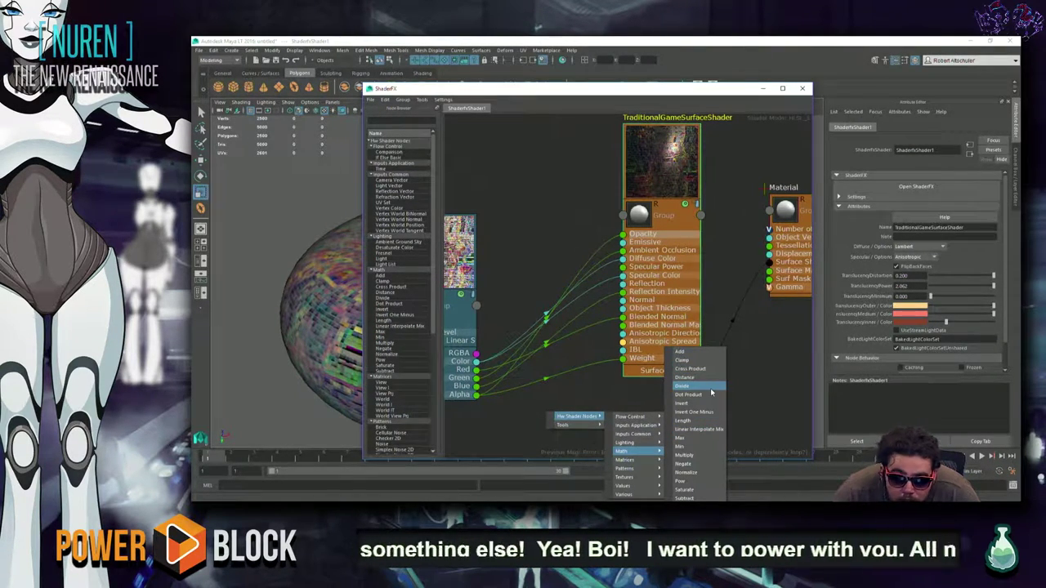
mouse_move(625, 487)
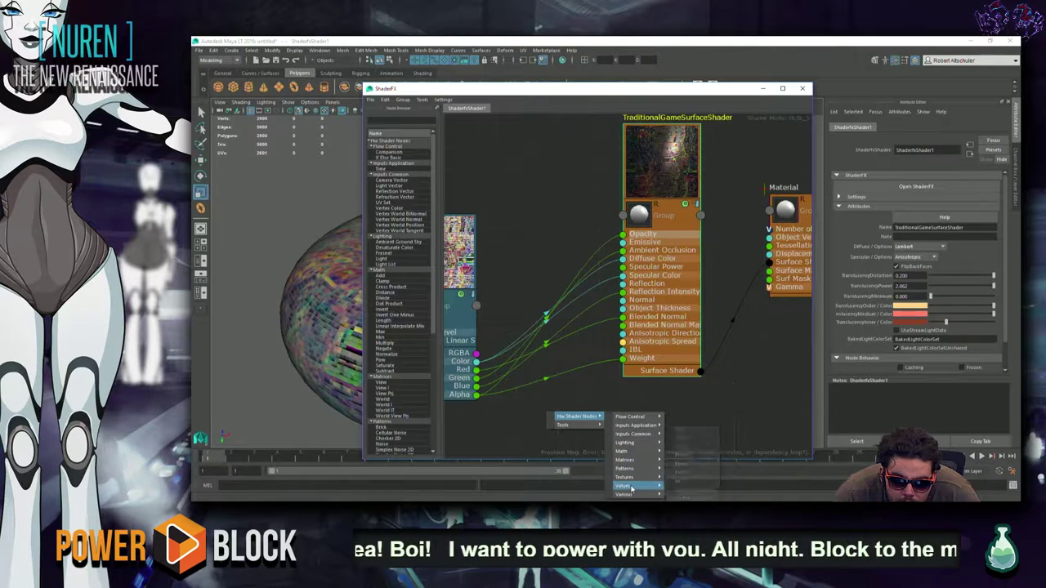
Step: Add a Float value node, wire it into the surface shader, and set it to 0.083
left_click(703, 451)
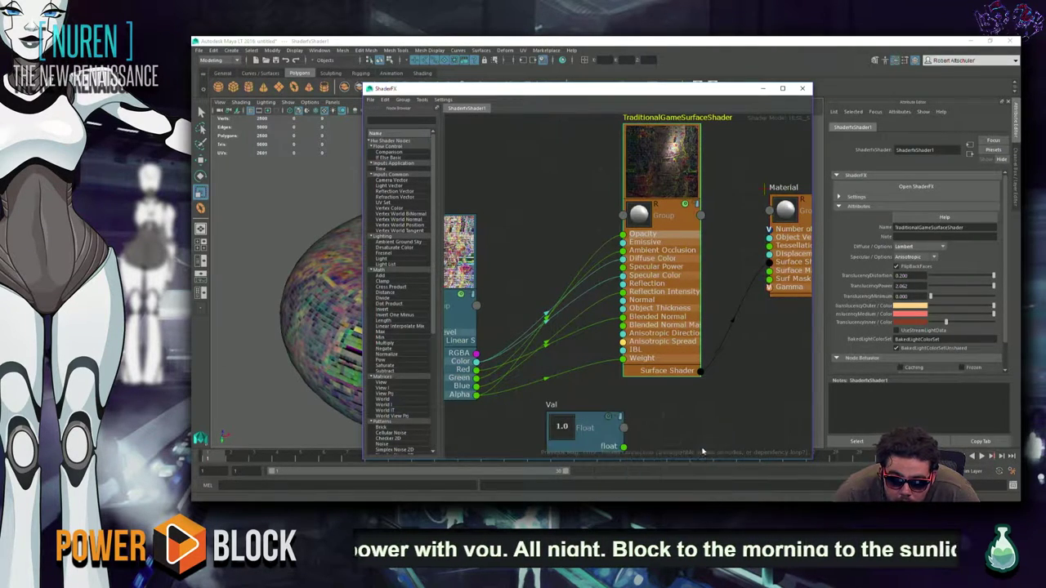
mouse_move(614, 429)
left_mouse_down()
mouse_move(579, 170)
mouse_move(623, 268)
left_mouse_up()
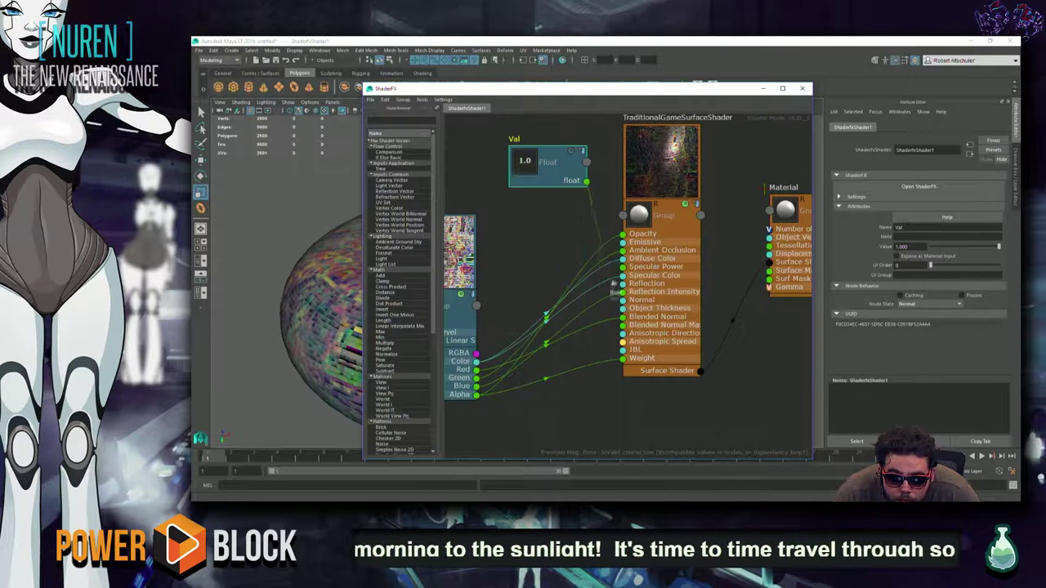
left_click_drag(622, 268, 592, 238)
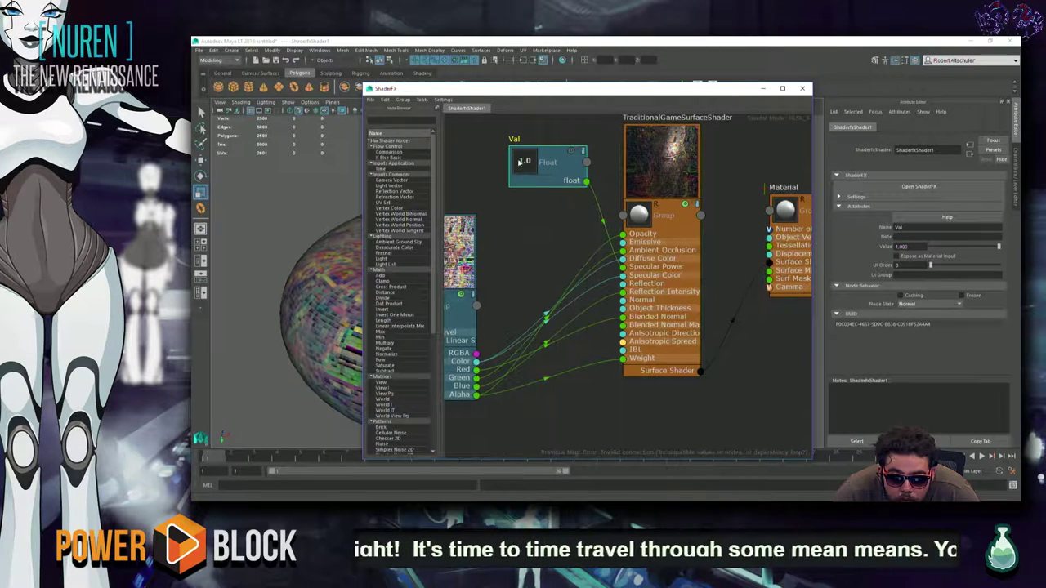
left_click_drag(527, 163, 512, 172)
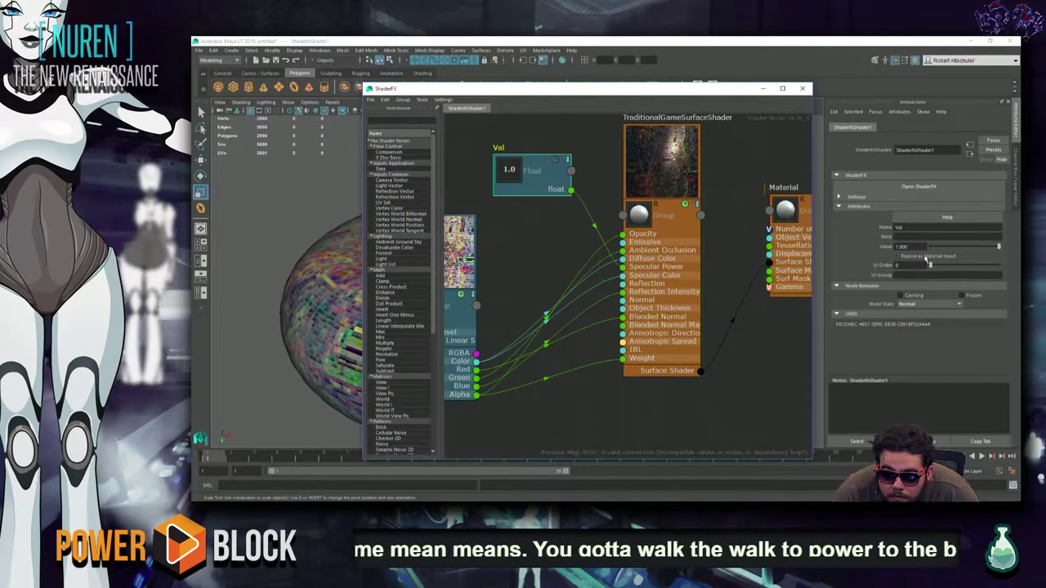
right_click(525, 172)
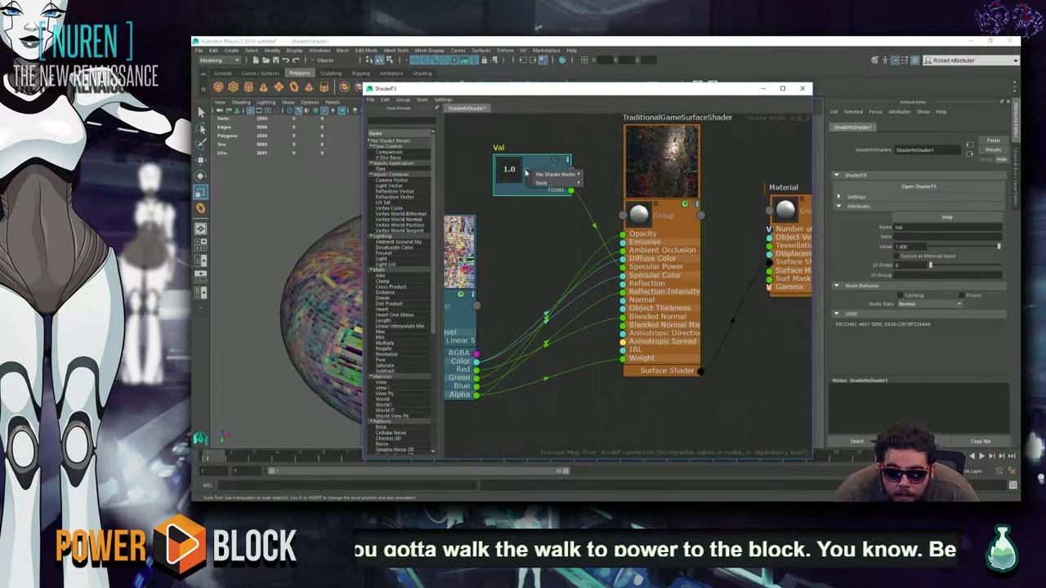
left_click(506, 169)
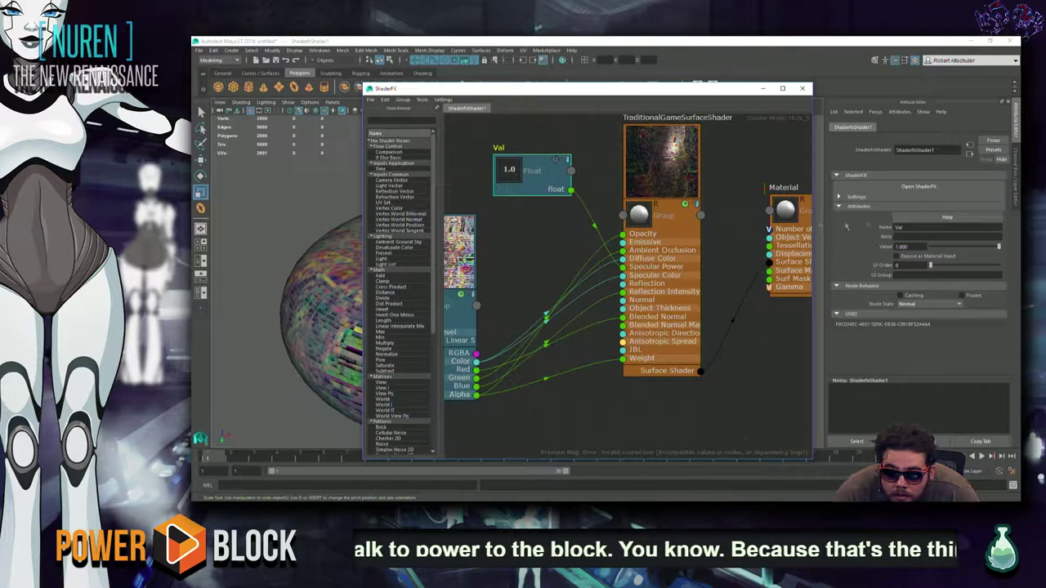
mouse_move(998, 246)
left_mouse_down()
mouse_move(924, 246)
mouse_move(936, 248)
left_mouse_up()
Step: Check the shader and Val node attributes, then close the ShaderFX graph
left_click(527, 176)
left_click(652, 167)
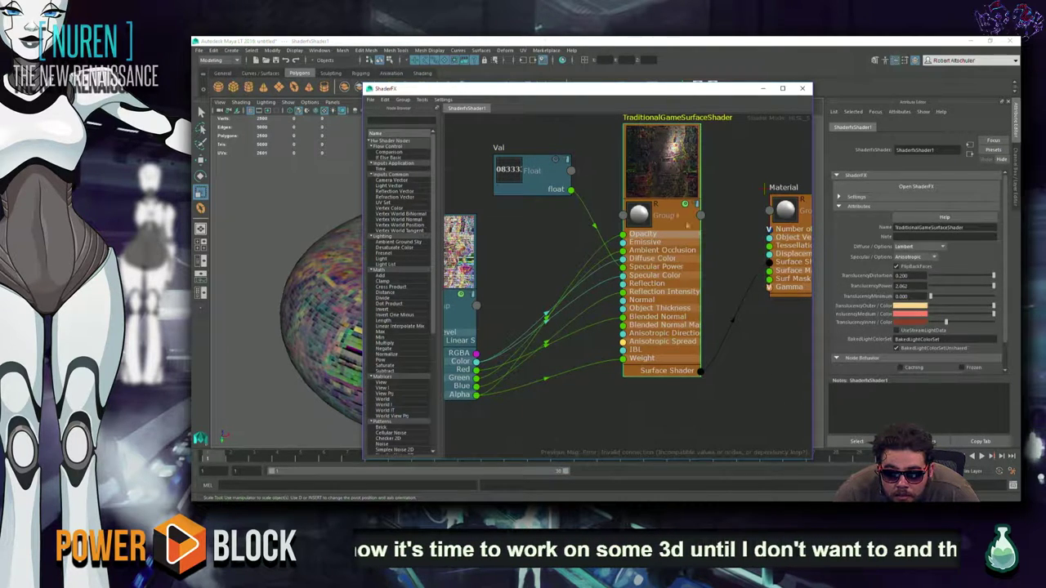
left_click(519, 185)
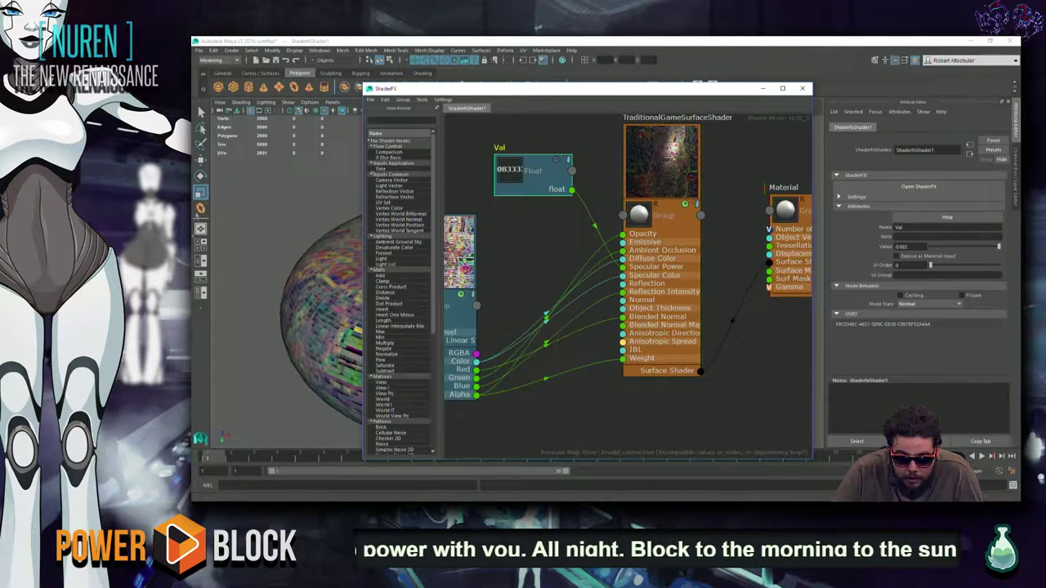
left_click(341, 211)
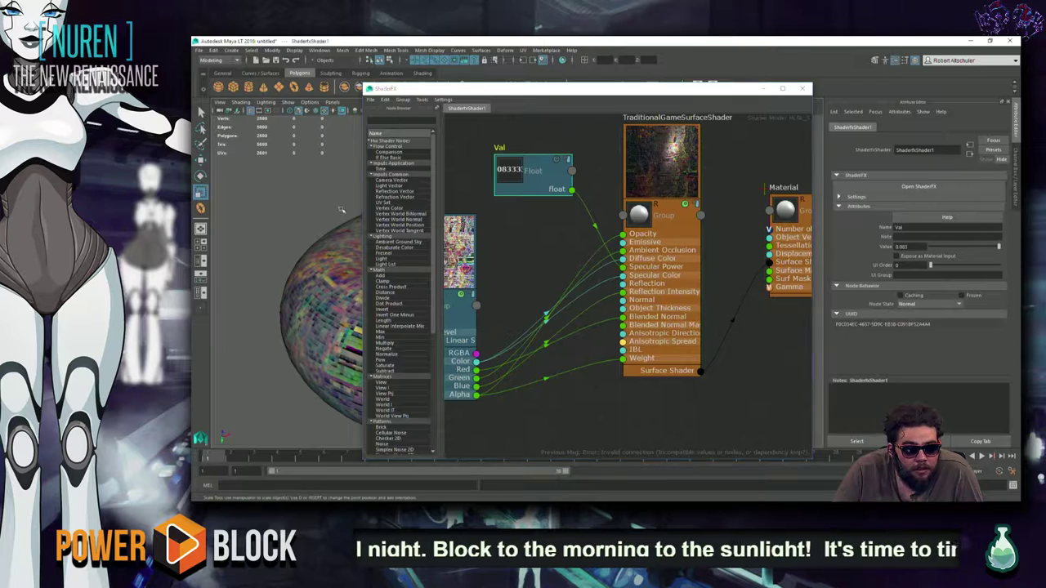
left_click(802, 88)
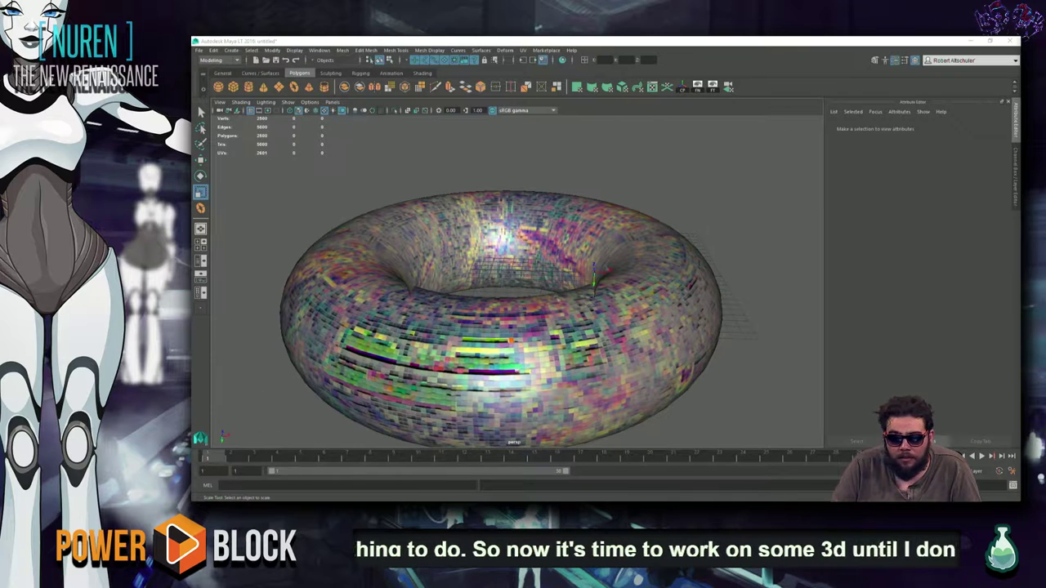
Step: Orbit and zoom around the mosaic torus, then select it to show ShaderfxShader1 settings
scroll(773, 229, "down", 5)
mouse_move(611, 335)
left_mouse_down("alt")
mouse_move(471, 438)
mouse_move(591, 420)
mouse_move(602, 392)
mouse_move(602, 415)
mouse_move(501, 409)
left_mouse_up("alt")
mouse_move(502, 409)
right_mouse_down("alt")
mouse_move(736, 388)
mouse_move(813, 365)
right_mouse_up("alt")
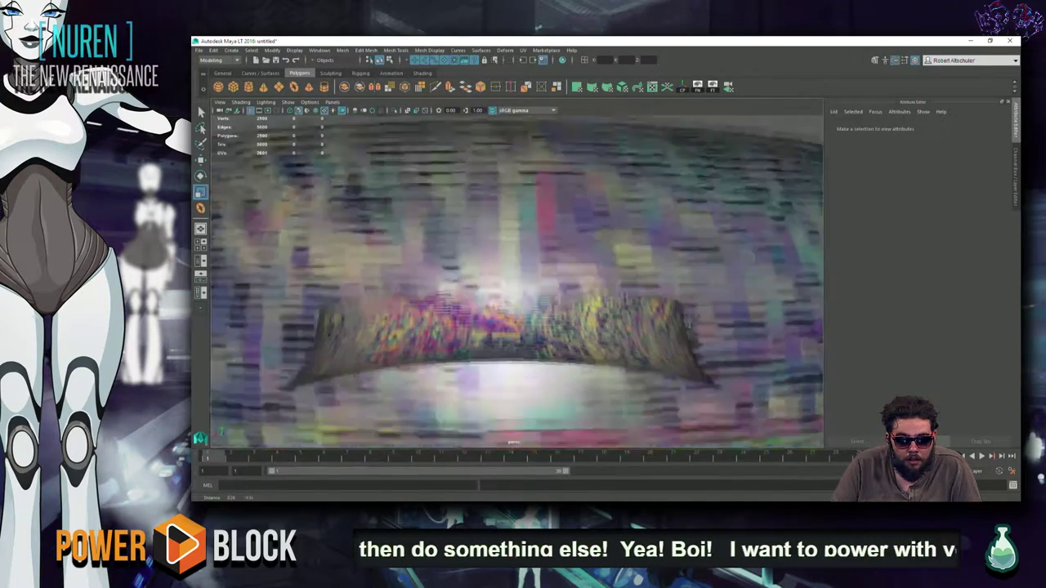
mouse_move(689, 324)
right_mouse_down("alt")
mouse_move(456, 336)
mouse_move(379, 360)
right_mouse_up("alt")
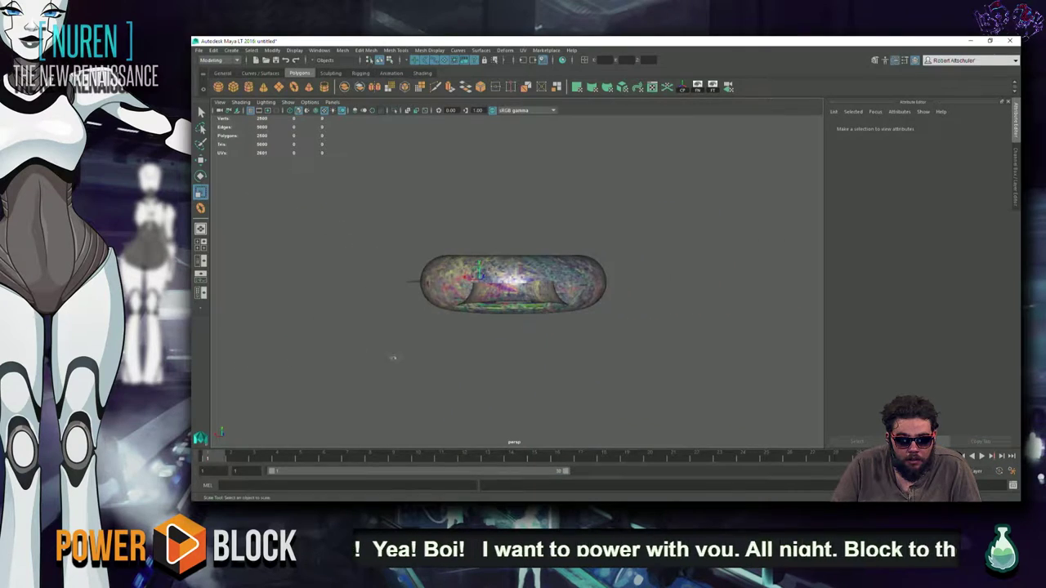
right_click_drag(524, 358, 661, 355, "alt")
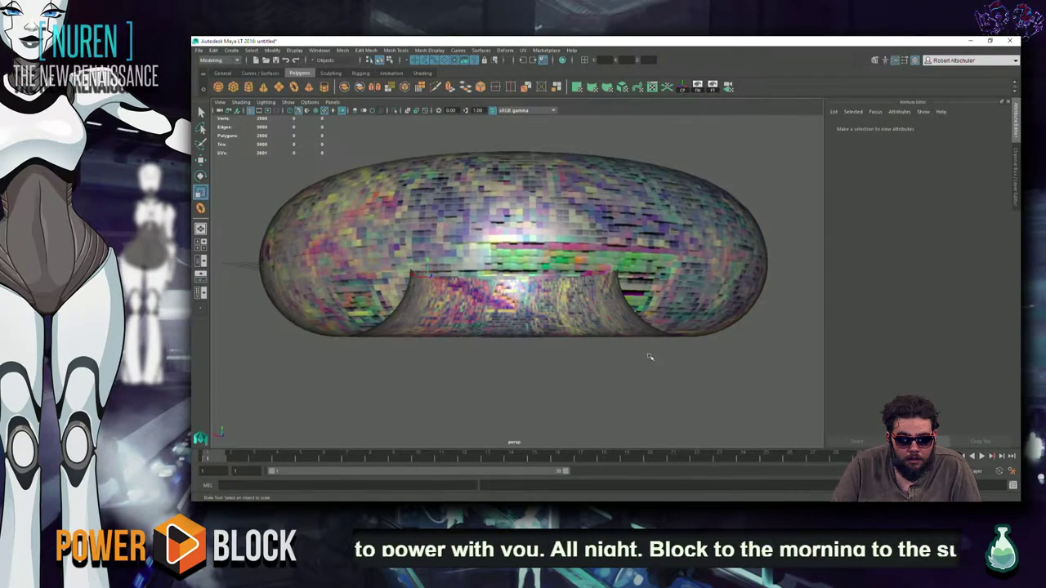
left_click_drag(649, 354, 618, 350, "alt")
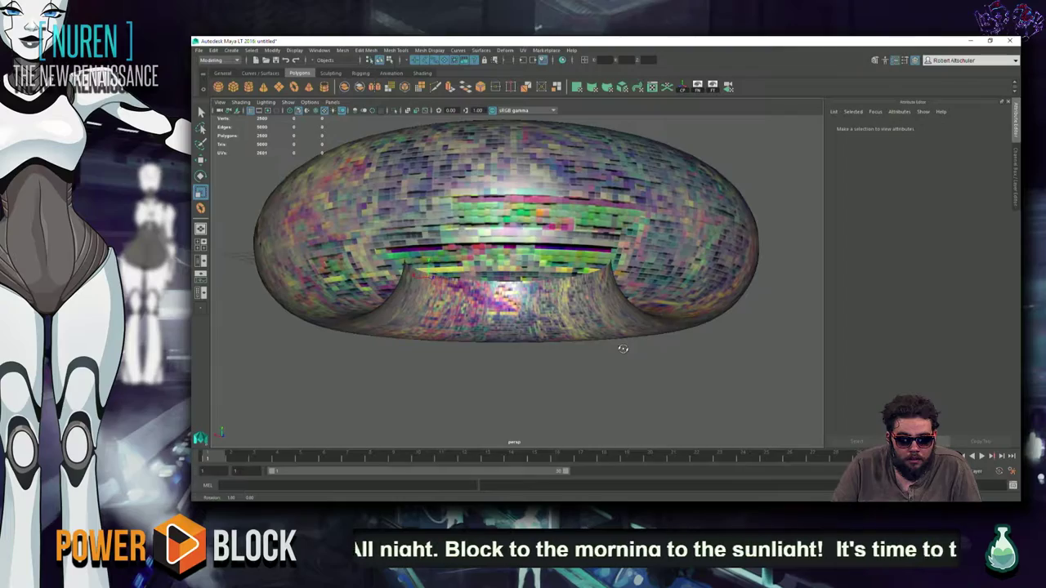
right_click_drag(618, 351, 628, 353, "alt")
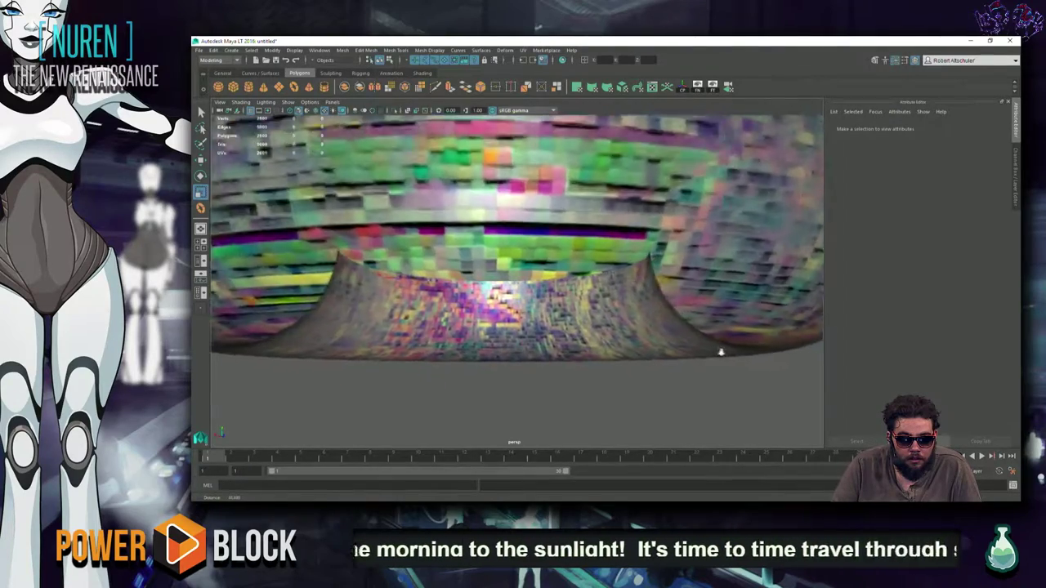
left_click_drag(628, 353, 675, 359, "alt")
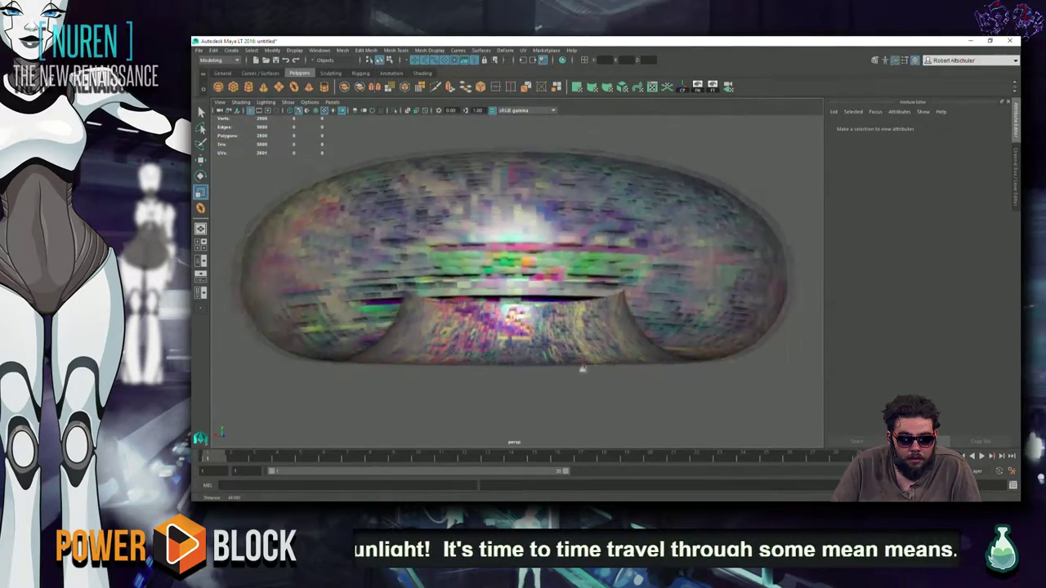
right_click_drag(675, 359, 541, 358, "alt")
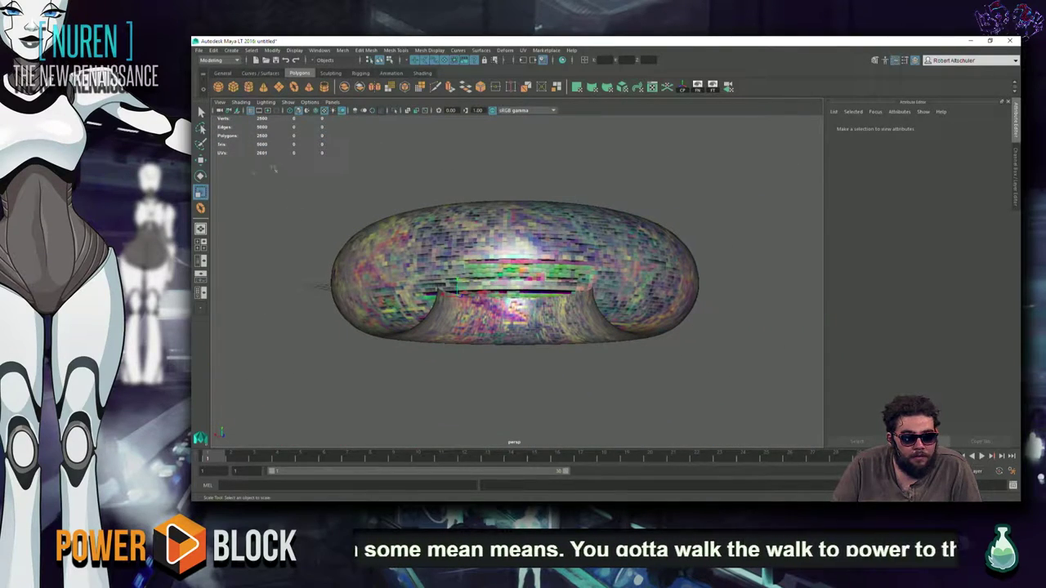
left_click(623, 242)
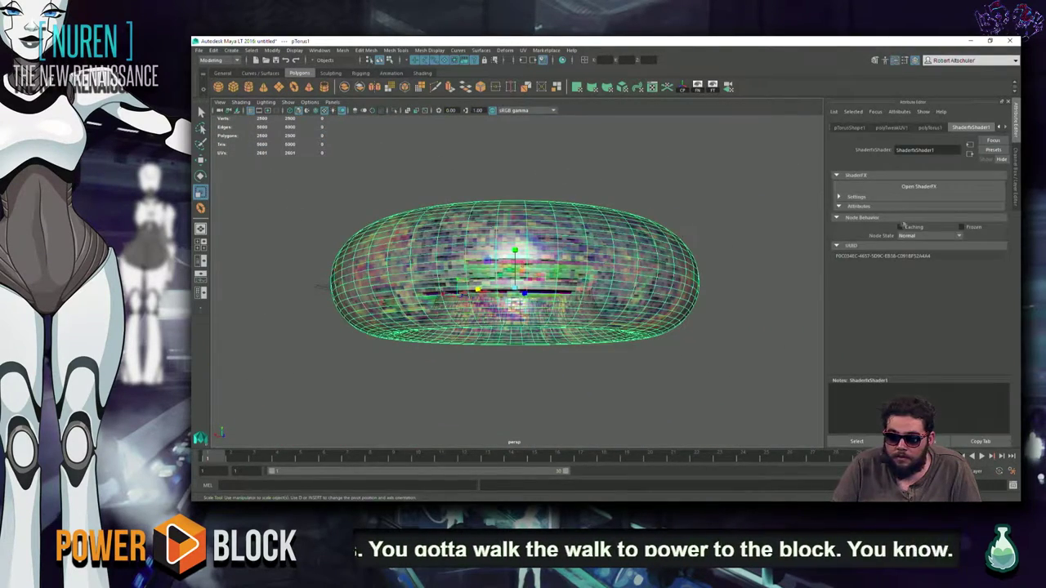
Step: In the material Settings, change Diffuse from Lambert to BlendedNormal, then deselect the torus
left_click(914, 197)
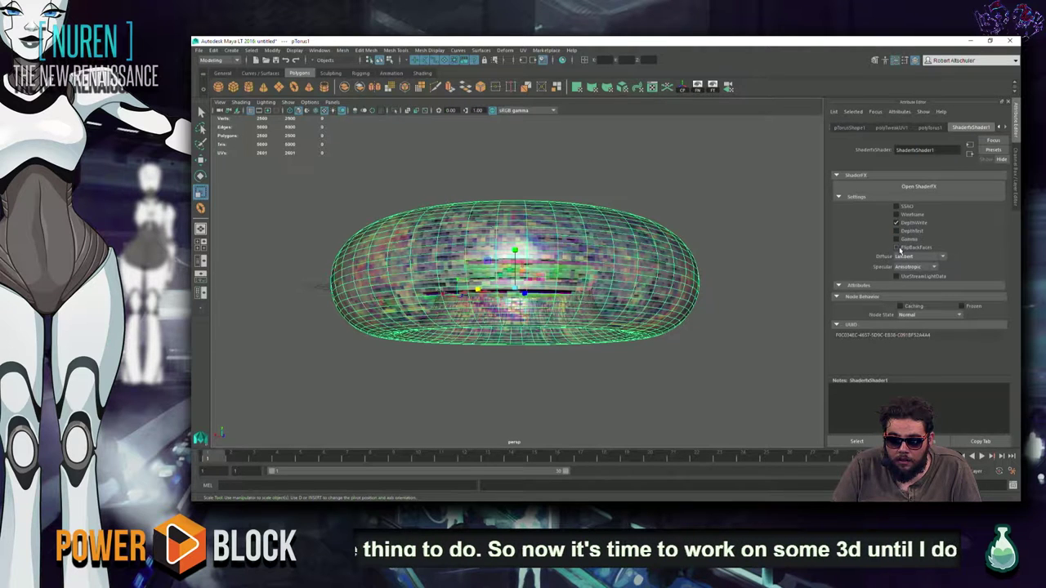
left_click(927, 259)
left_click(924, 276)
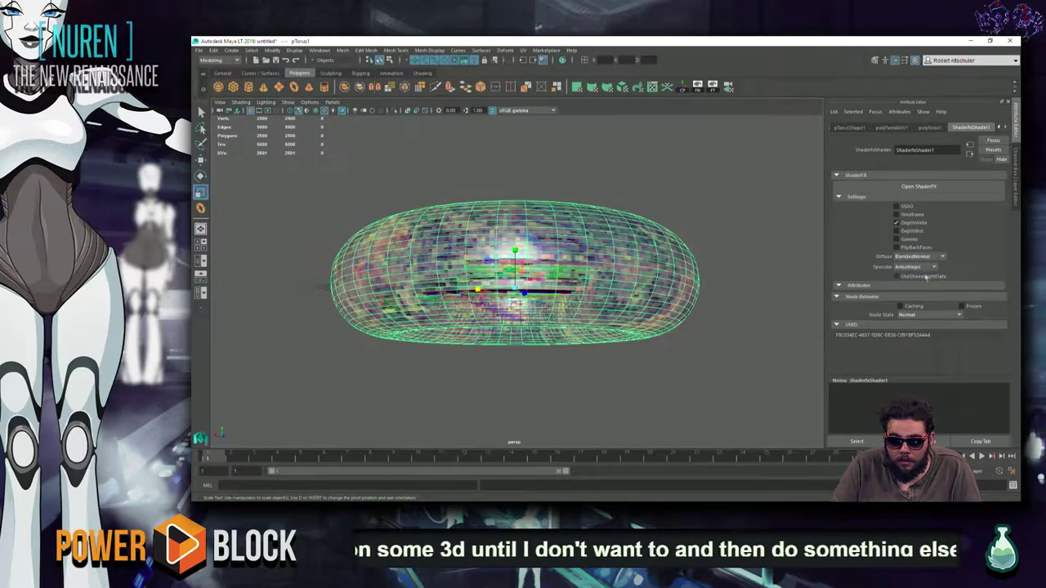
left_click(742, 265)
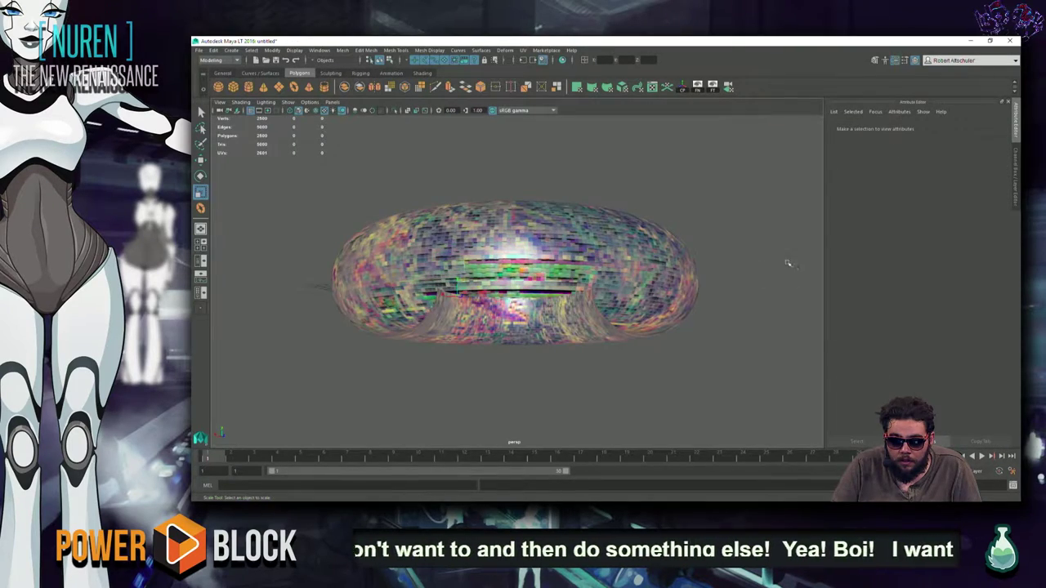
Step: Orbit and dolly around the torus from high, low and inside-the-hole angles, then expand the Menu Set list
scroll(733, 272, "up", 5)
scroll(731, 272, "down", 5)
left_click_drag(731, 271, 627, 319, "alt")
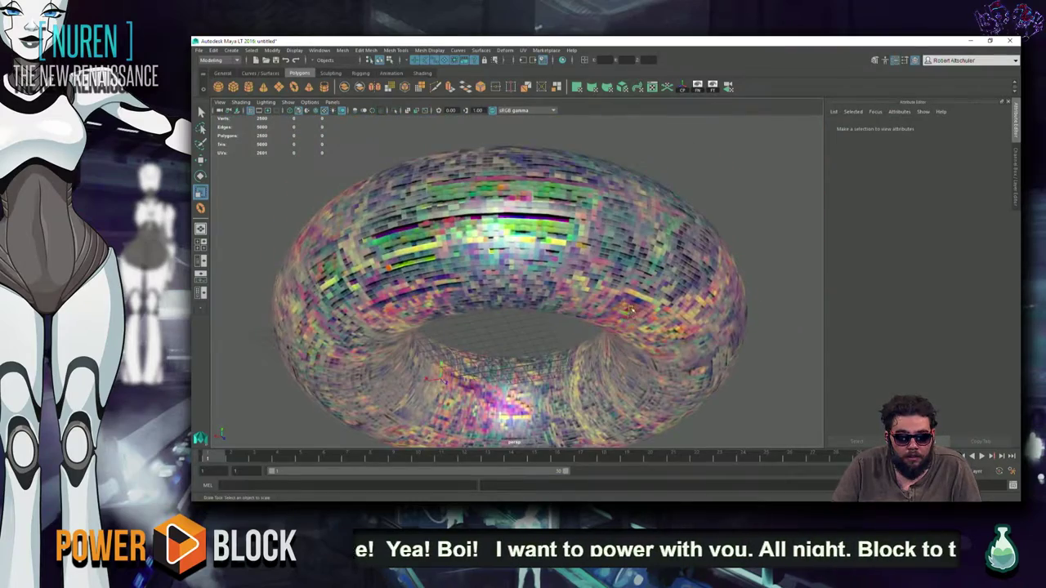
scroll(634, 304, "up", 5)
mouse_move(704, 286)
left_mouse_down("alt")
mouse_move(701, 298)
mouse_move(513, 310)
left_mouse_up("alt")
scroll(699, 304, "down", 5)
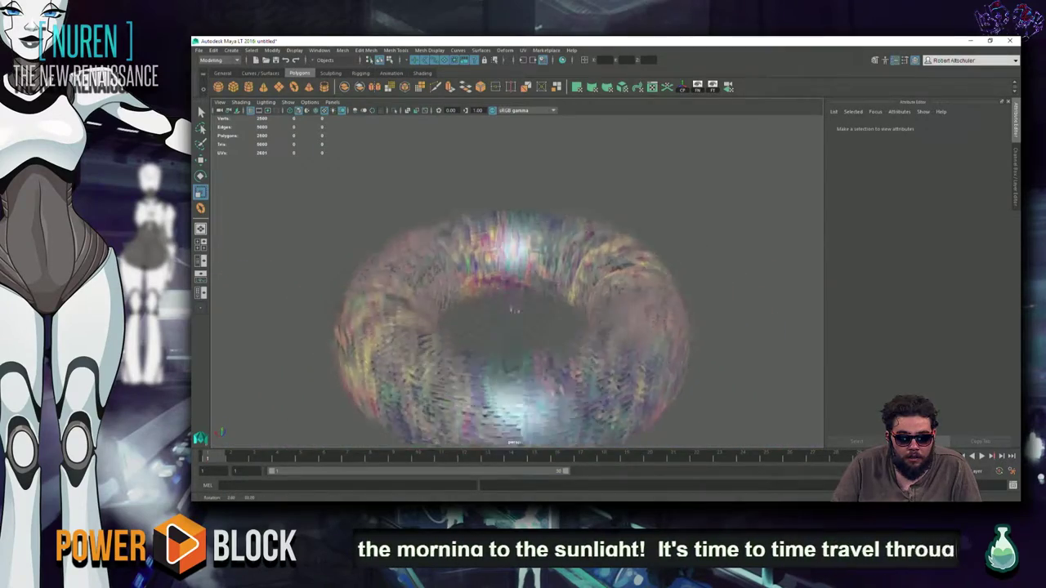
left_click_drag(514, 310, 523, 278, "alt")
scroll(745, 282, "up", 5)
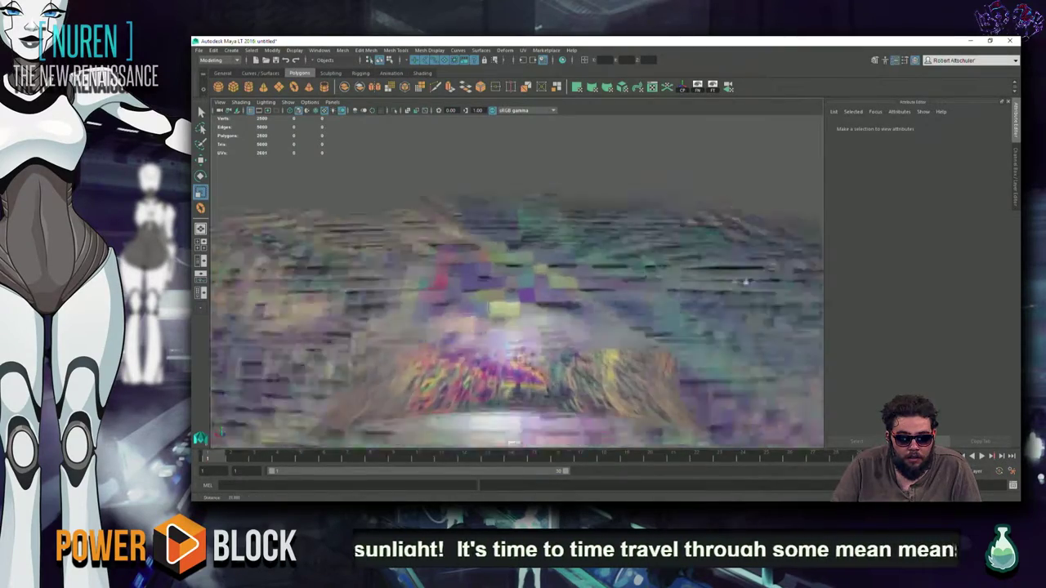
scroll(735, 277, "down", 2)
scroll(585, 290, "down", 5)
mouse_move(585, 290)
left_mouse_down("alt")
mouse_move(584, 315)
mouse_move(580, 233)
mouse_move(635, 172)
mouse_move(629, 182)
left_mouse_up("alt")
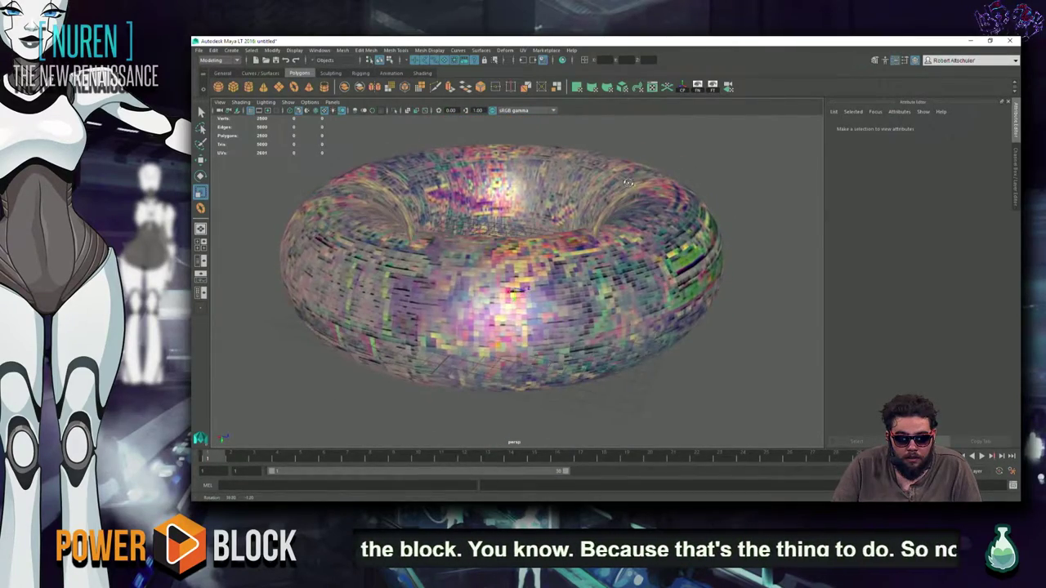
right_click_drag(628, 184, 739, 273, "alt")
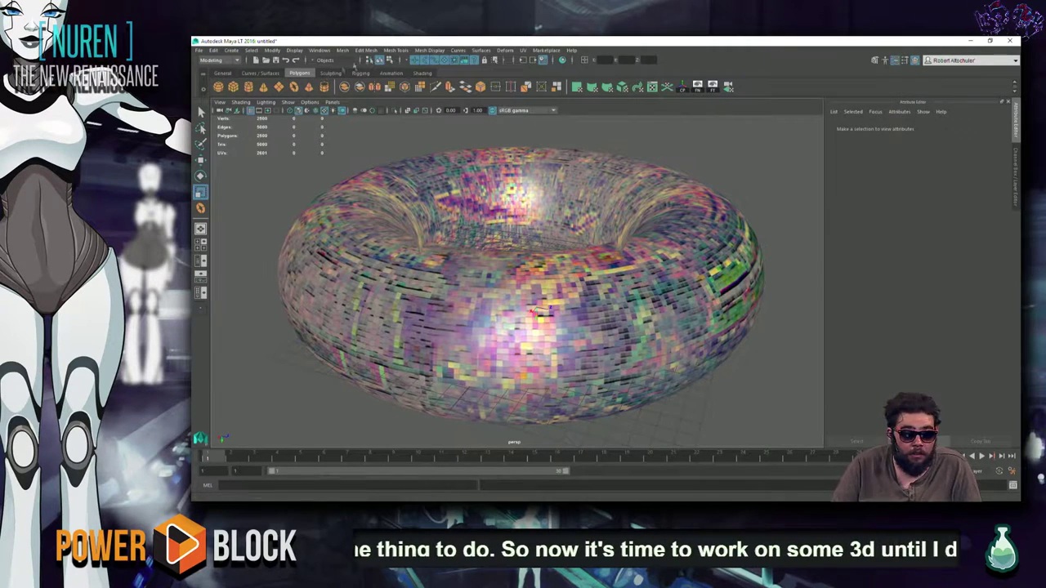
left_click(228, 63)
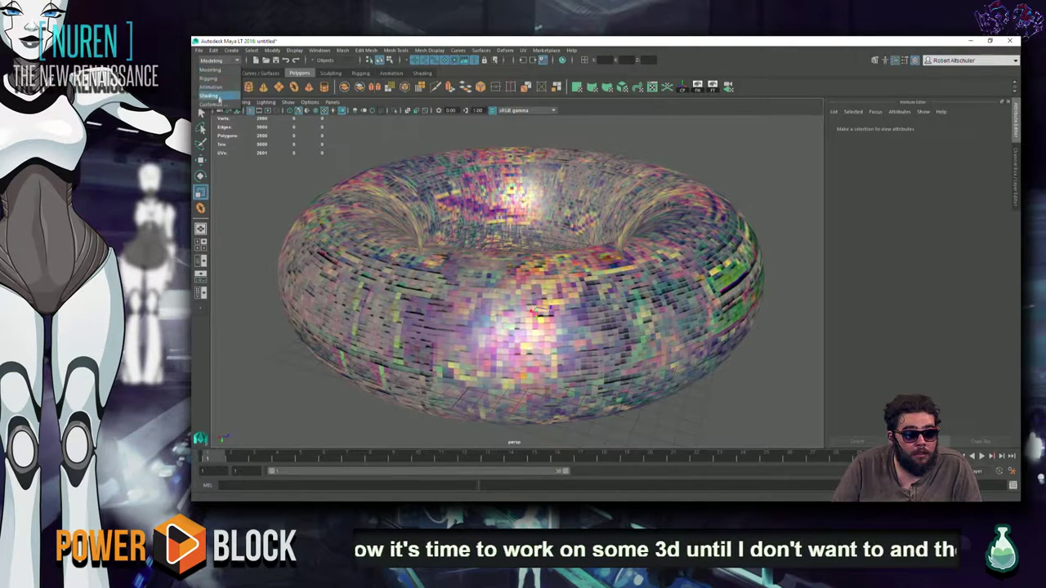
Step: Choose the Shading menu set and select the torus to show its ShaderFX shader tab
left_click(228, 96)
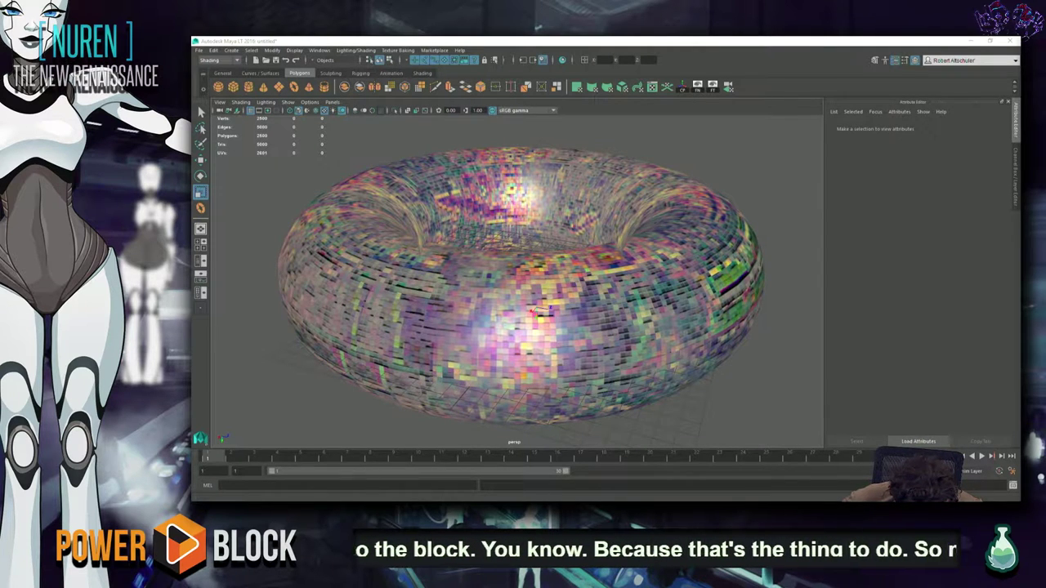
left_click(654, 354)
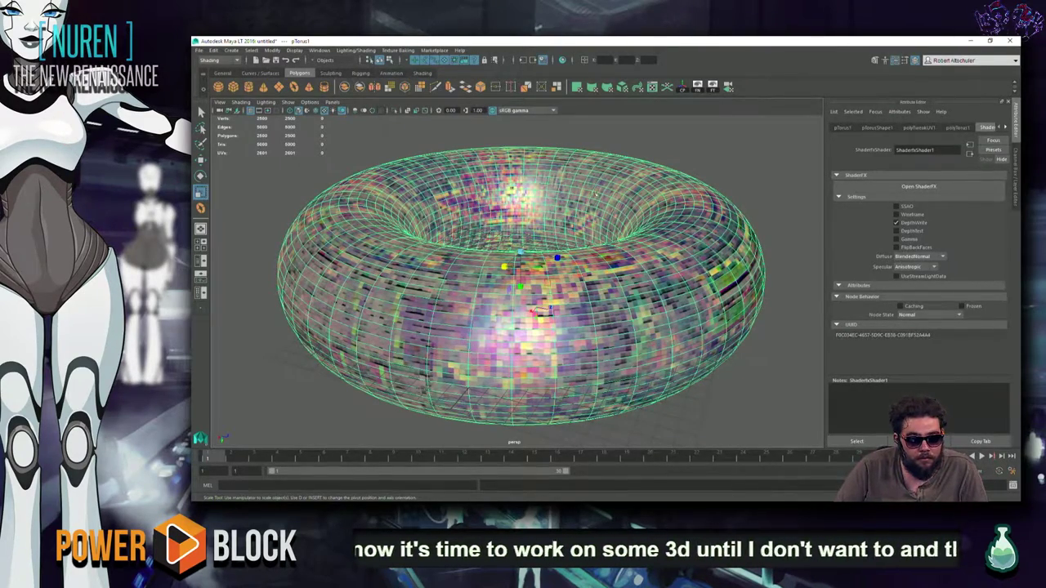
mouse_move(549, 182)
left_mouse_down("alt")
mouse_move(585, 196)
mouse_move(572, 167)
left_mouse_up("alt")
key("bracketleft")
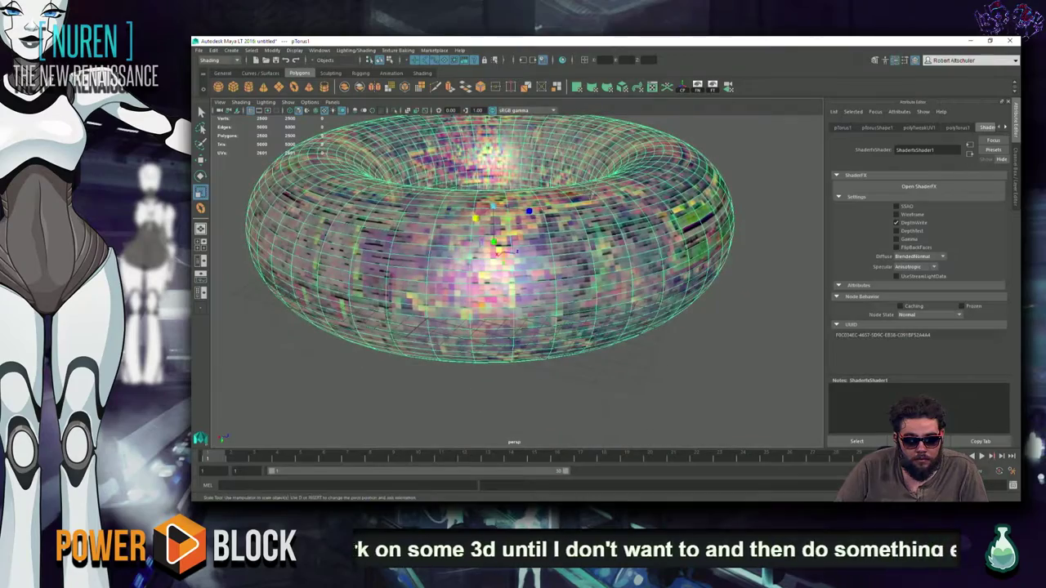
left_click(608, 351)
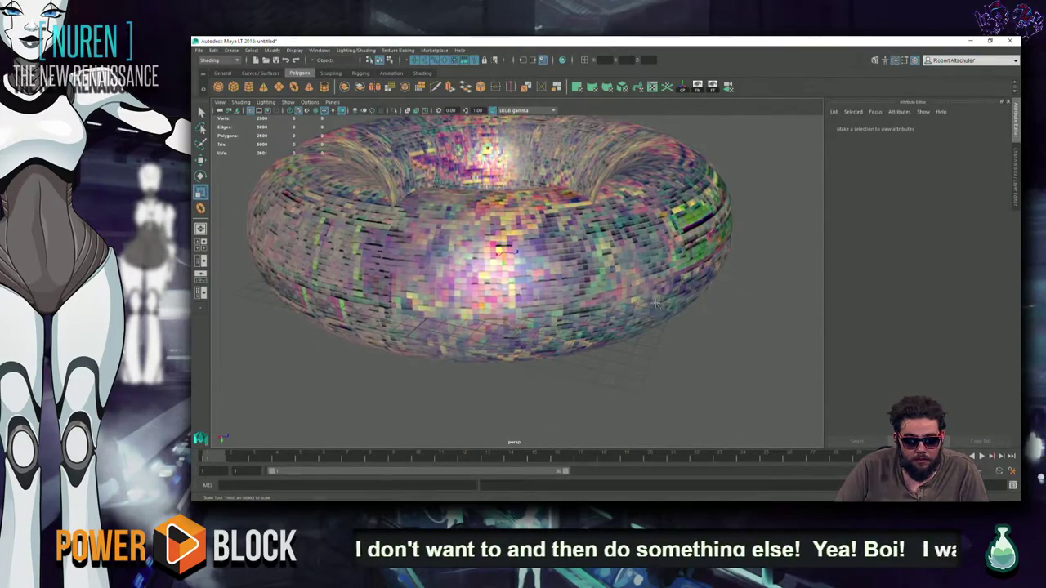
left_click_drag(656, 304, 651, 334, "alt")
mouse_move(651, 334)
right_mouse_down("alt")
mouse_move(772, 325)
mouse_move(690, 351)
right_mouse_up("alt")
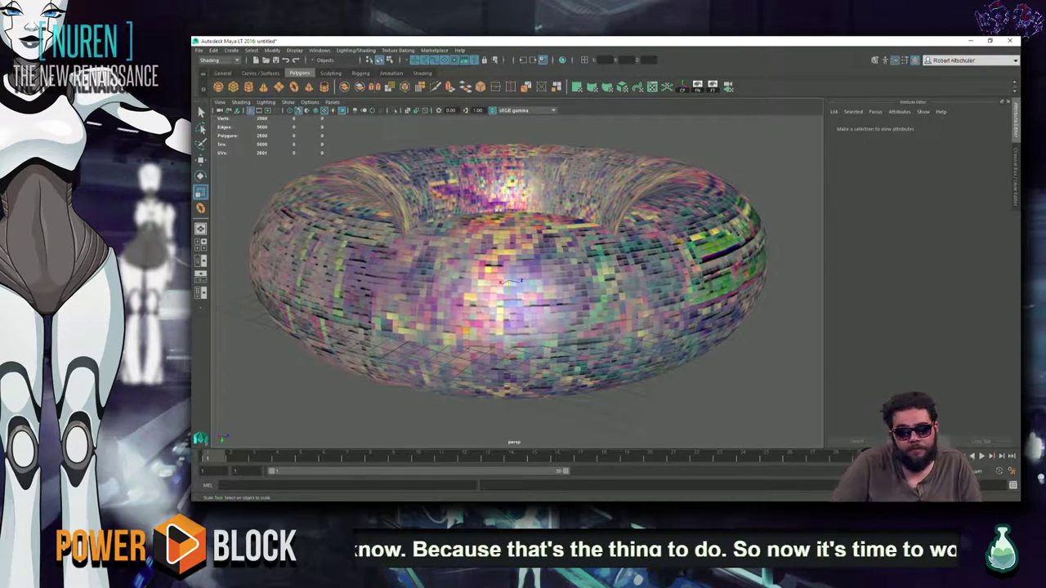
left_click(719, 327)
left_click(766, 360)
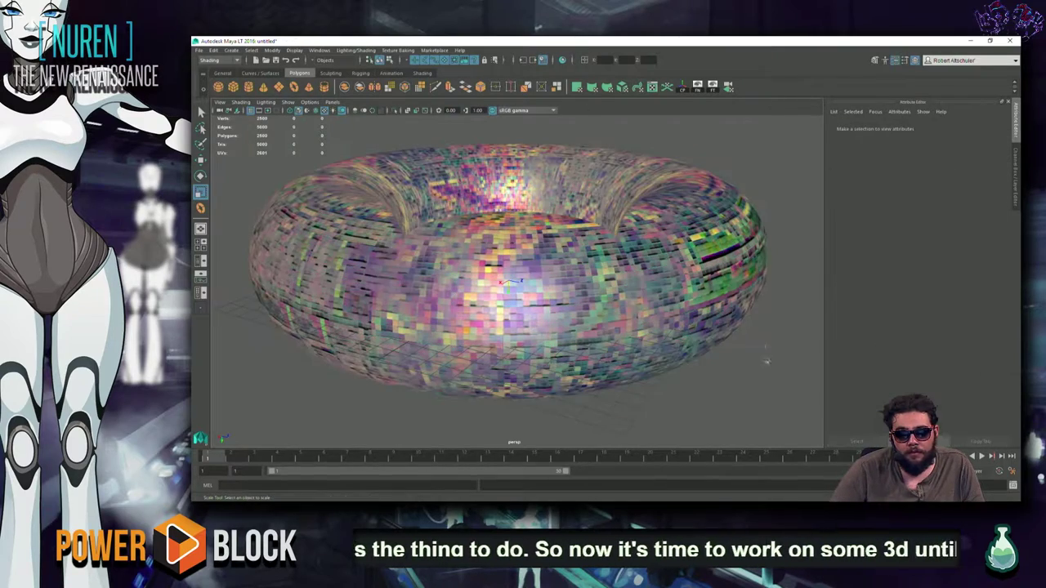
left_click(723, 356)
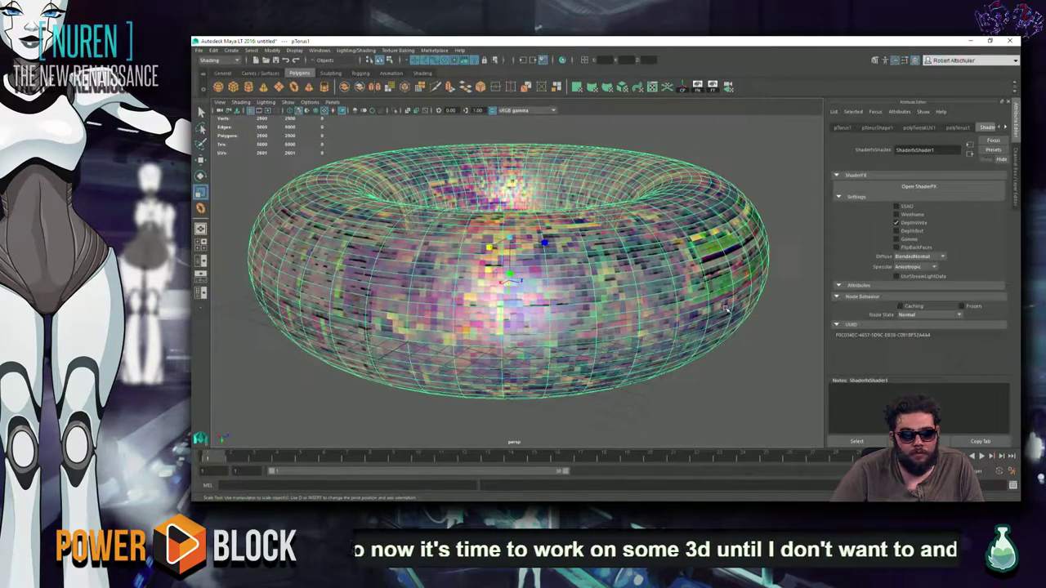
Step: Open the torus's shader in the ShaderFX graph and zoom the graph view
left_click(952, 186)
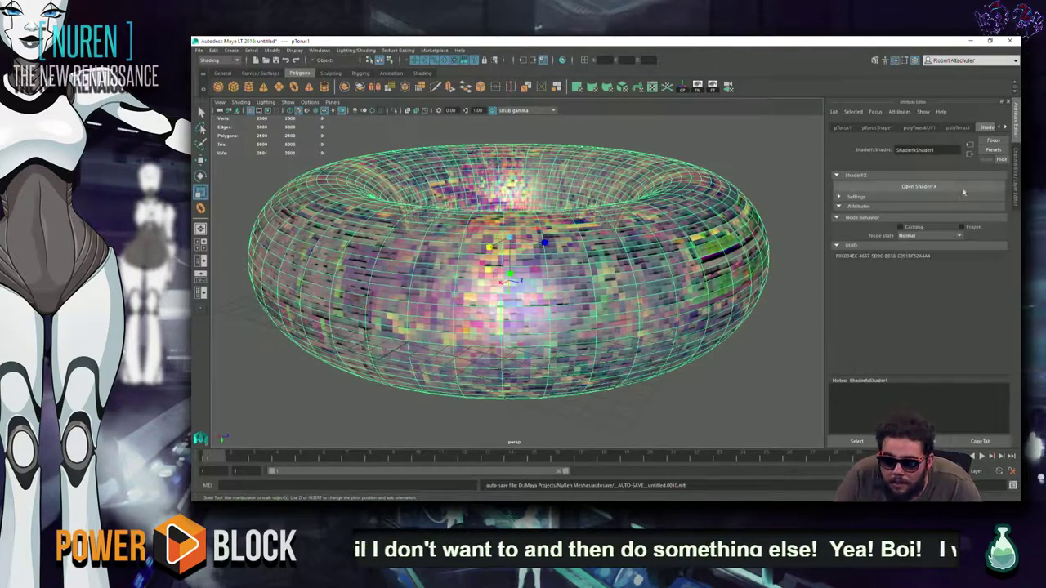
scroll(646, 248, "up", 2)
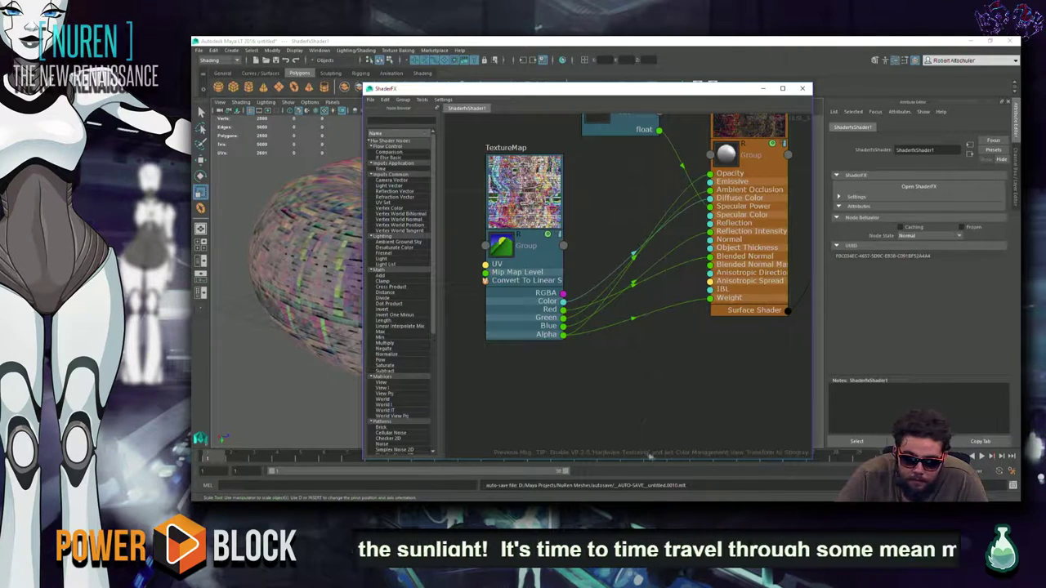
scroll(673, 298, "down", 2)
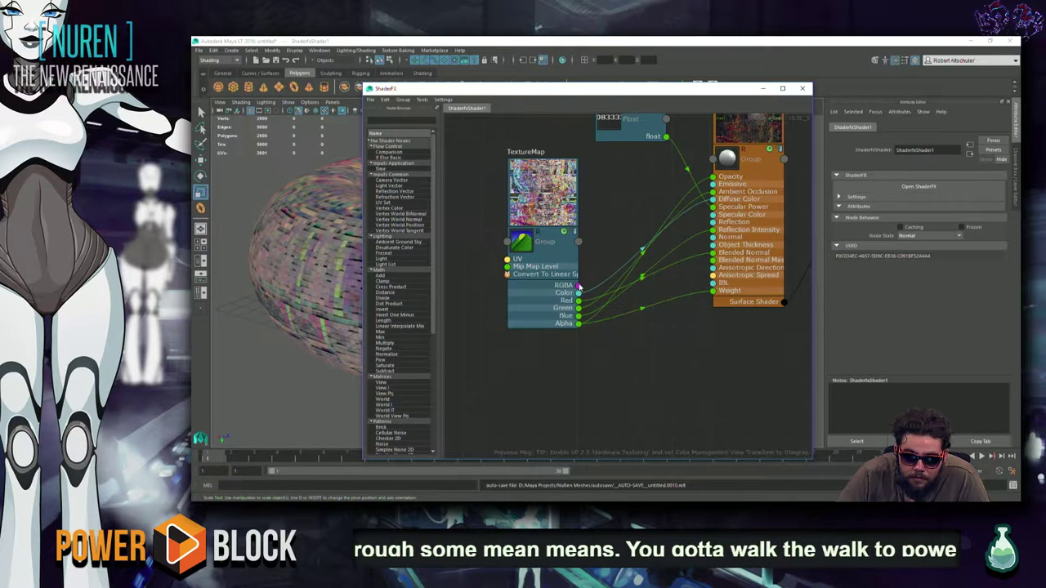
left_click_drag(601, 208, 636, 211)
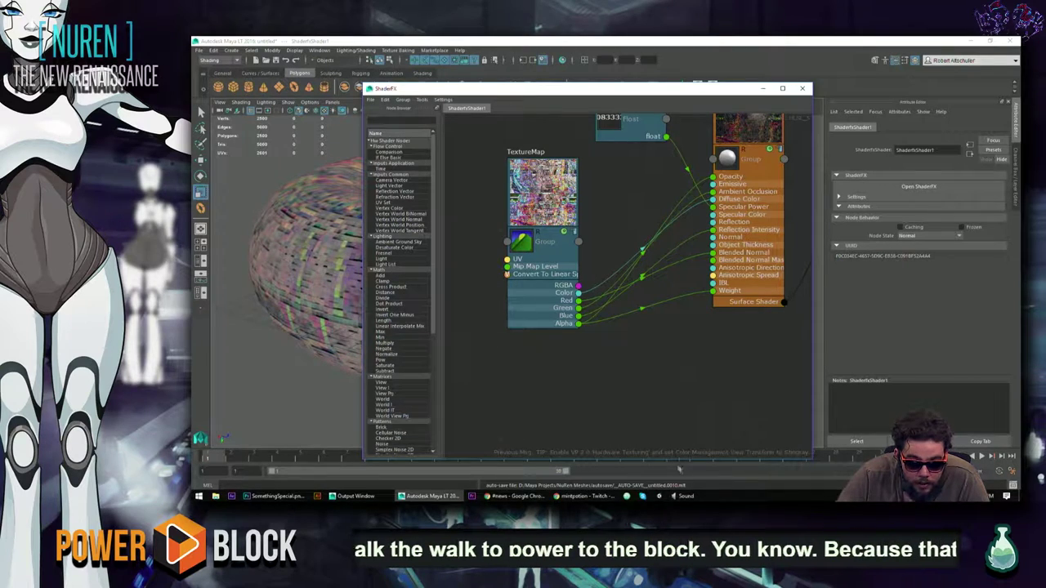
Step: Place the TextureMap node beside the surface shader, wire its Color output, and start Save As
left_click_drag(581, 299, 572, 307)
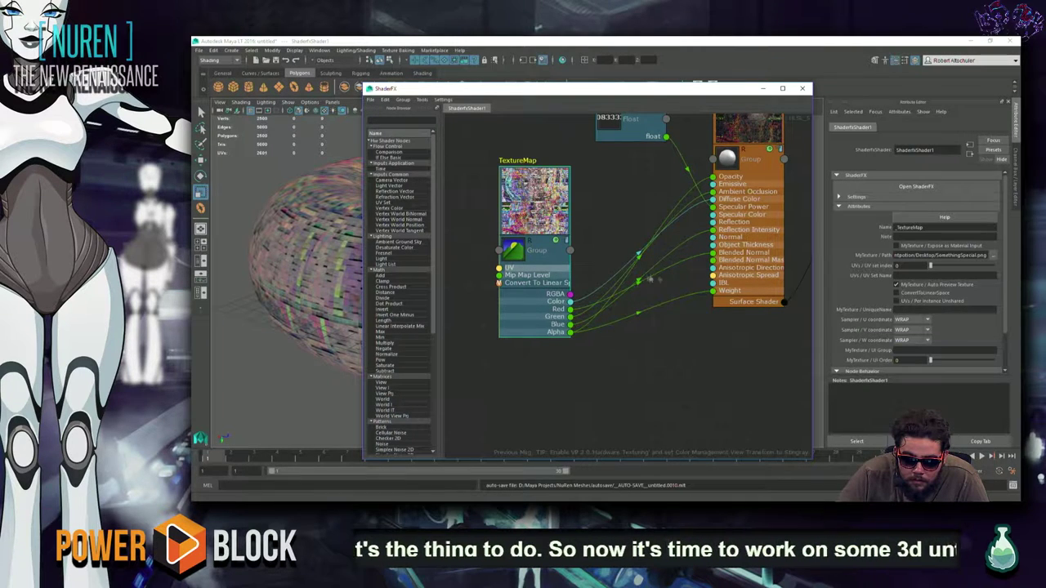
left_click_drag(569, 301, 713, 267)
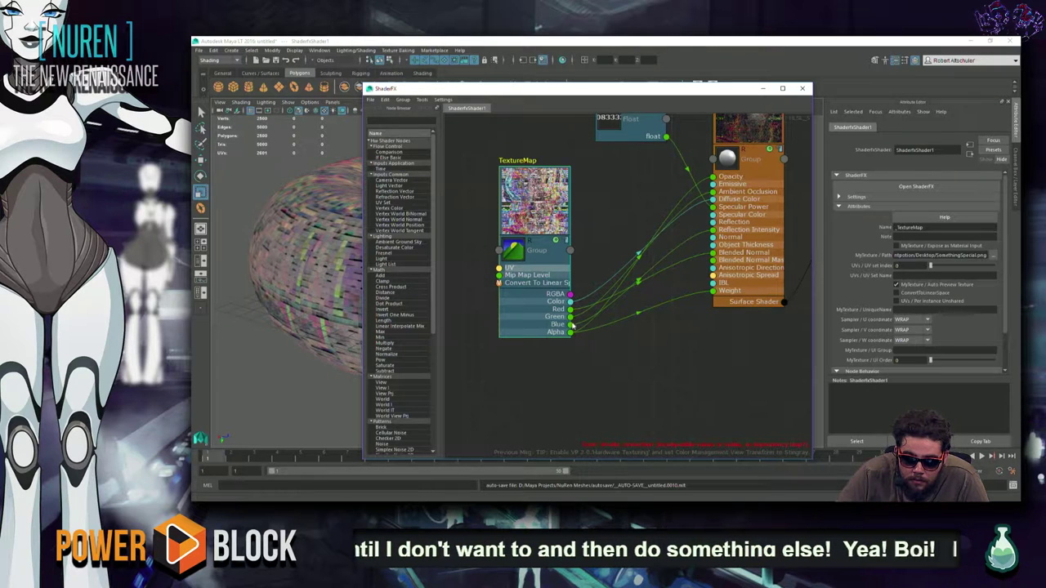
mouse_move(574, 325)
left_mouse_down()
mouse_move(552, 302)
mouse_move(722, 266)
left_mouse_up()
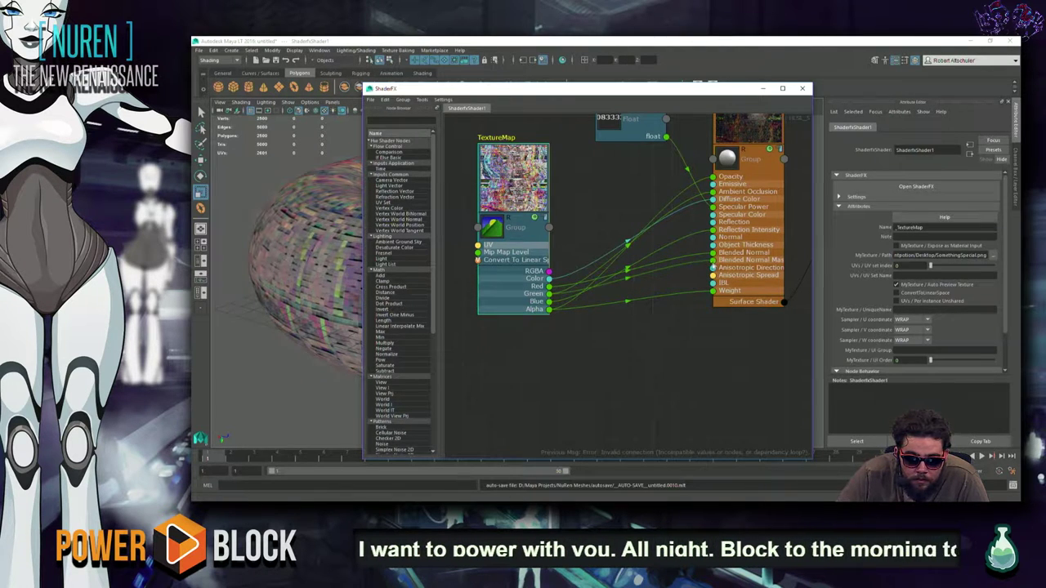
mouse_move(644, 97)
left_mouse_down()
mouse_move(977, 110)
mouse_move(750, 92)
left_mouse_up()
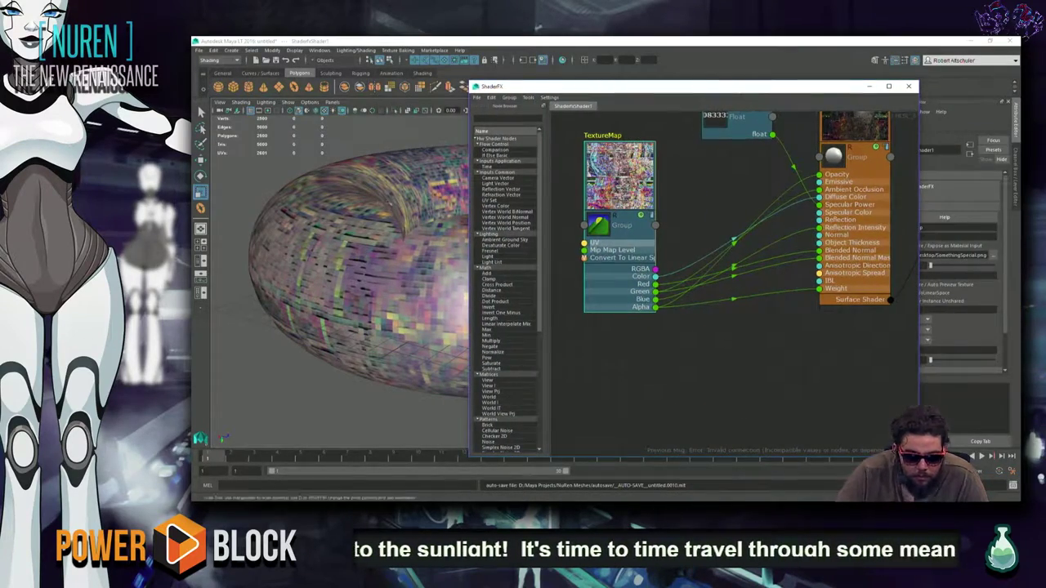
left_click_drag(890, 299, 918, 249)
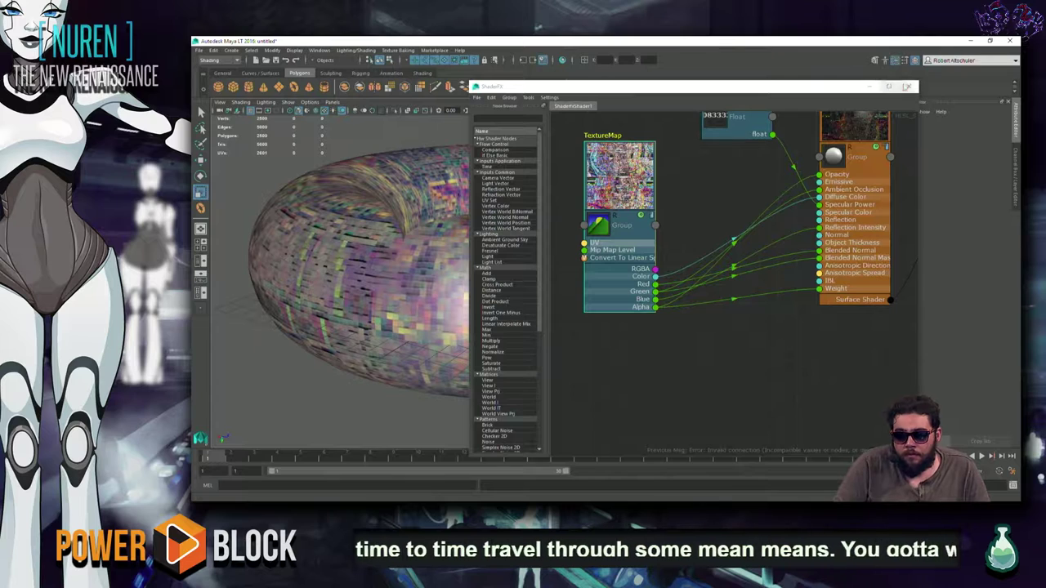
key("ctrl+shift+s")
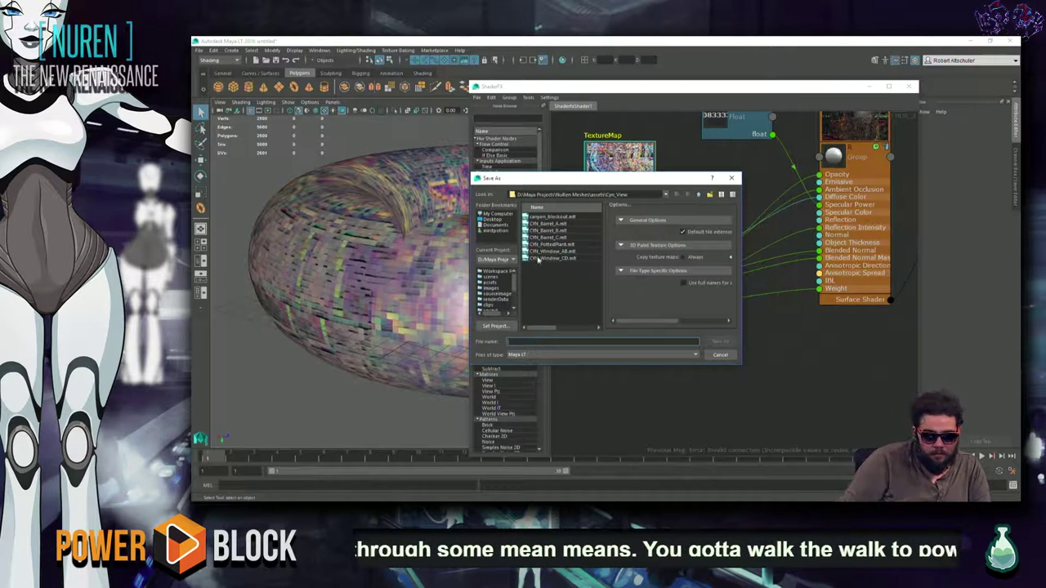
Step: Save the scene as RAINBOWDONUT.mlt, close the ShaderFX window, and tumble around the donut
type("RAINBOW")
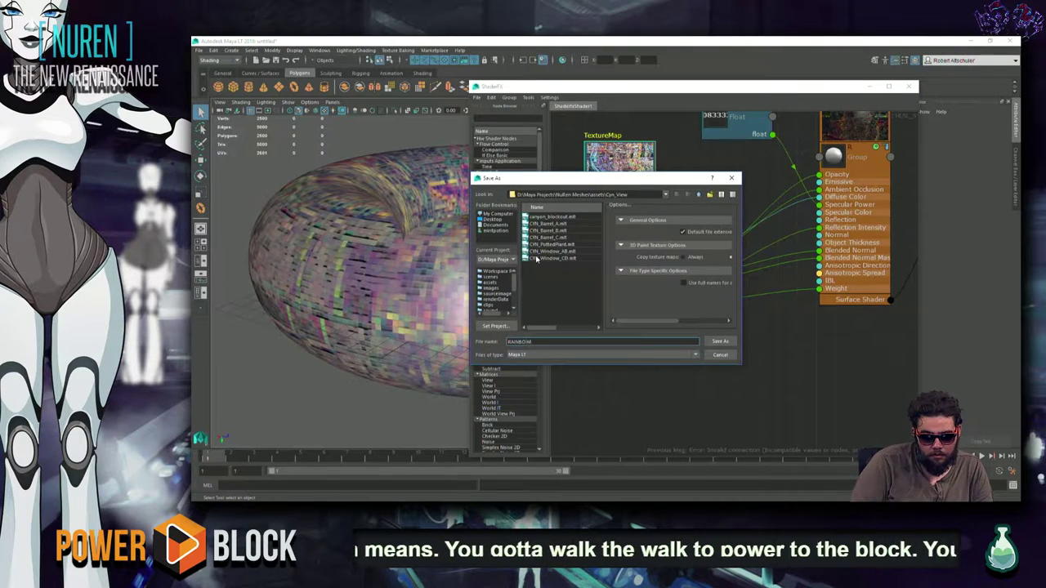
type("DONUT")
key("Return")
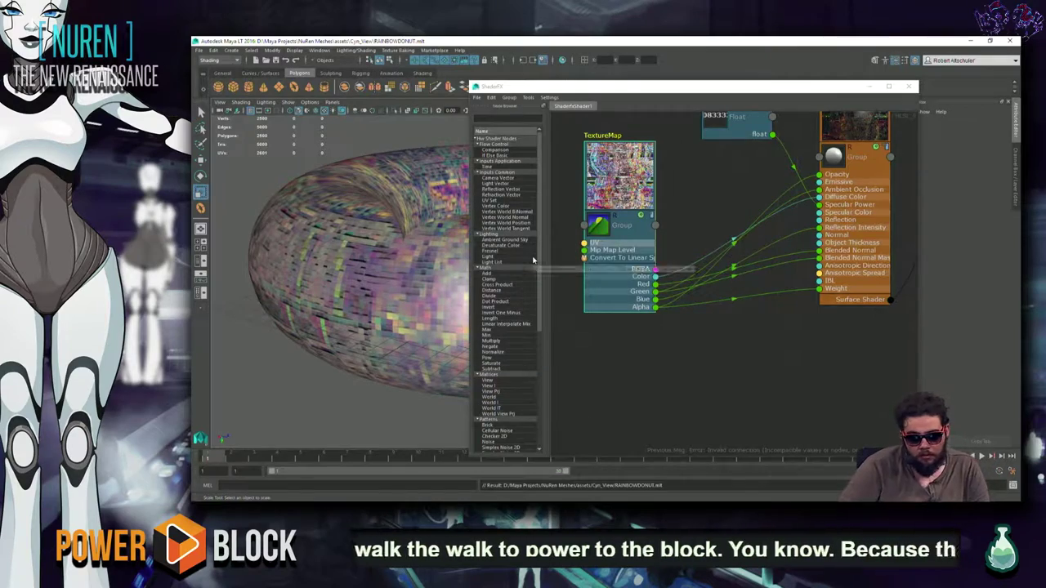
left_click(909, 86)
mouse_move(646, 189)
left_mouse_down("alt")
mouse_move(447, 237)
mouse_move(453, 71)
mouse_move(683, 177)
left_mouse_up("alt")
scroll(683, 176, "down", 5)
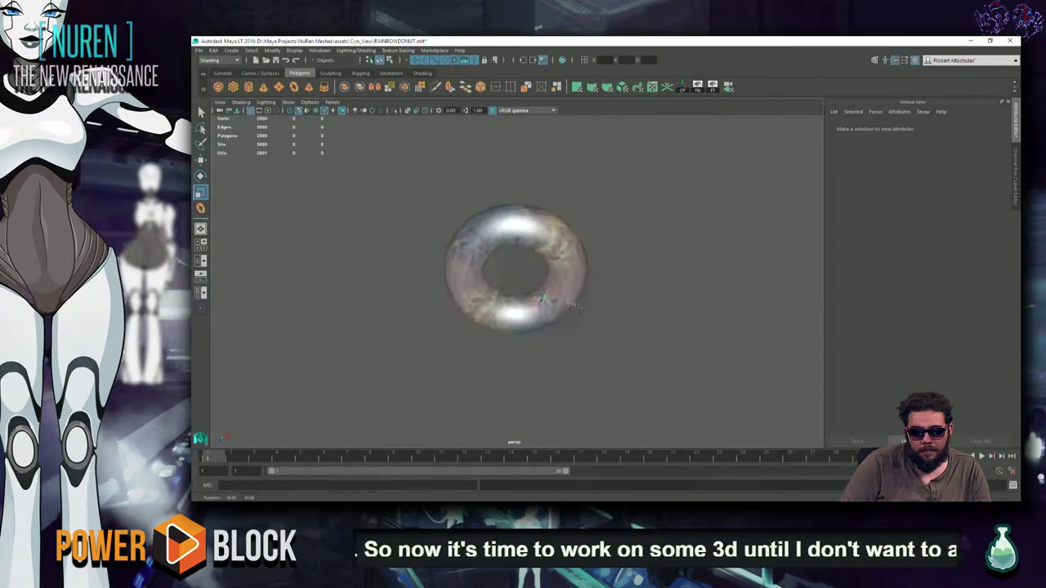
Step: Frame the donut, select the torus, and reopen its ShaderfxShader1 in the ShaderFX graph
left_click_drag(569, 308, 569, 350, "alt")
scroll(569, 350, "up", 10)
mouse_move(711, 357)
left_mouse_down("alt")
mouse_move(467, 322)
mouse_move(472, 227)
mouse_move(676, 310)
mouse_move(689, 385)
mouse_move(517, 307)
left_mouse_up("alt")
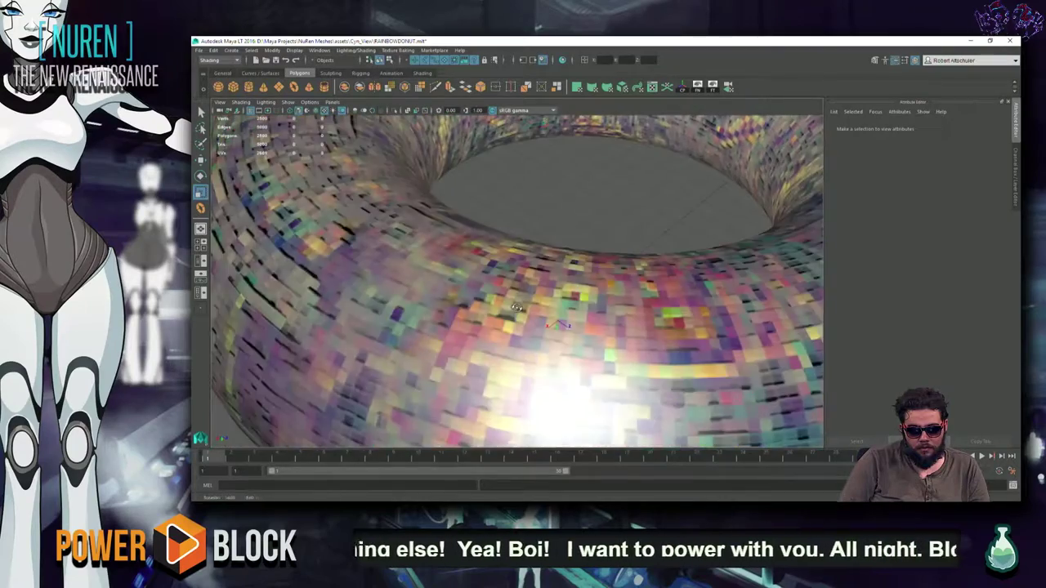
key("f")
left_click(615, 278)
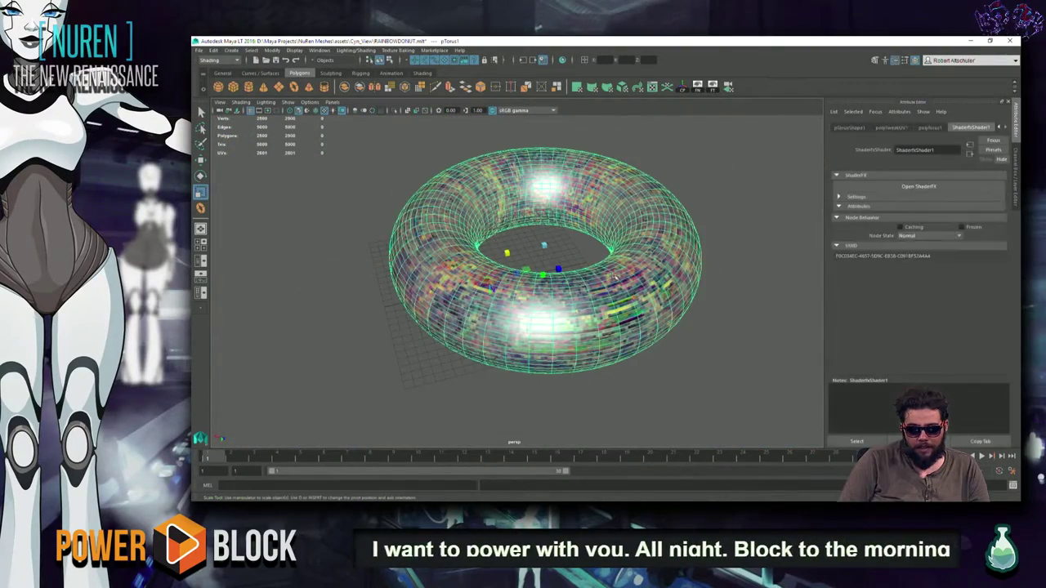
left_click(946, 186)
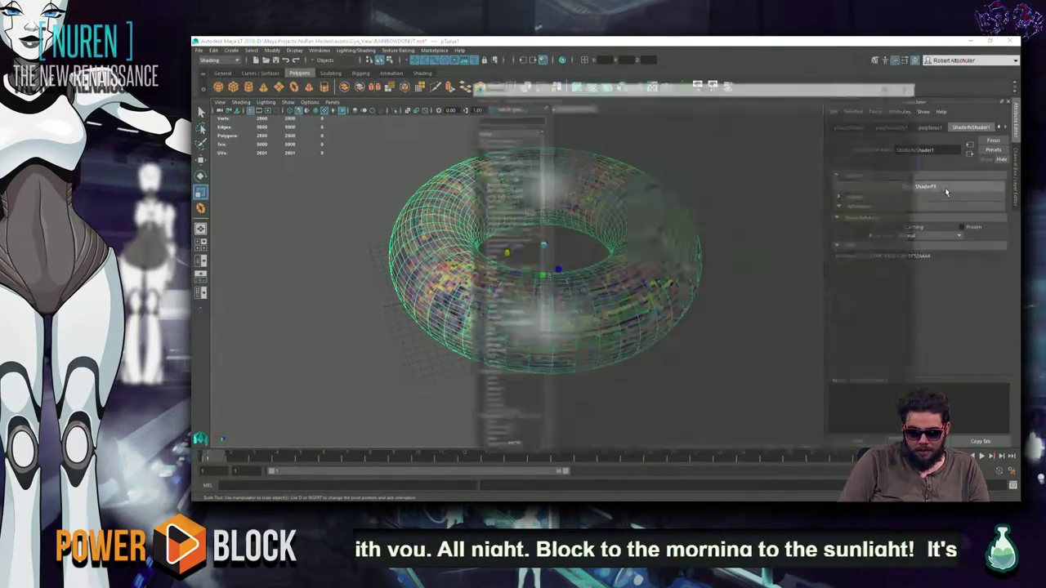
Step: Locate the unneeded Val float node beside the Surface Shader and delete it
scroll(683, 304, "up", 1)
scroll(683, 304, "up", 1)
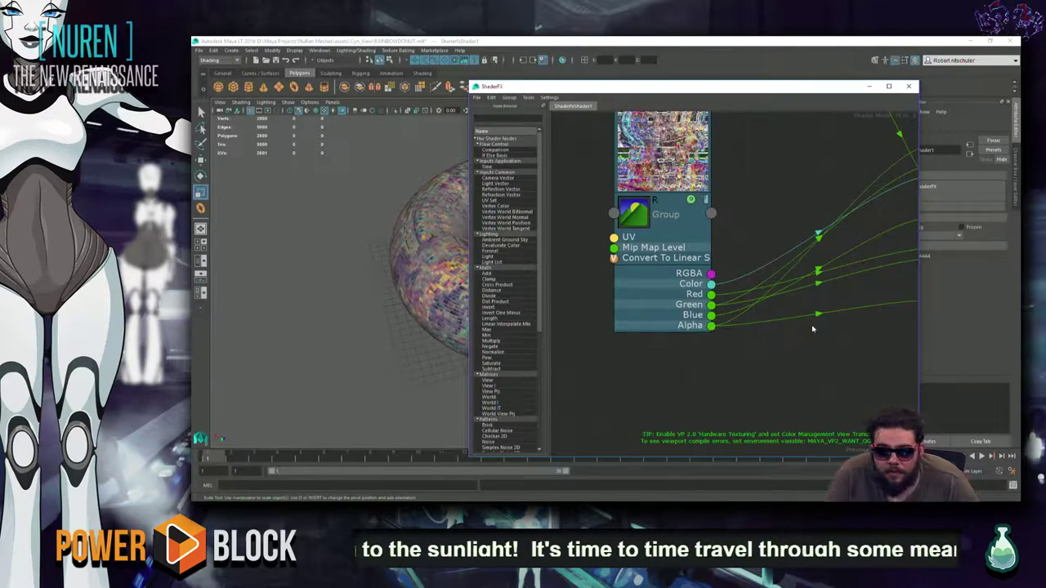
middle_click_drag(786, 343, 672, 321)
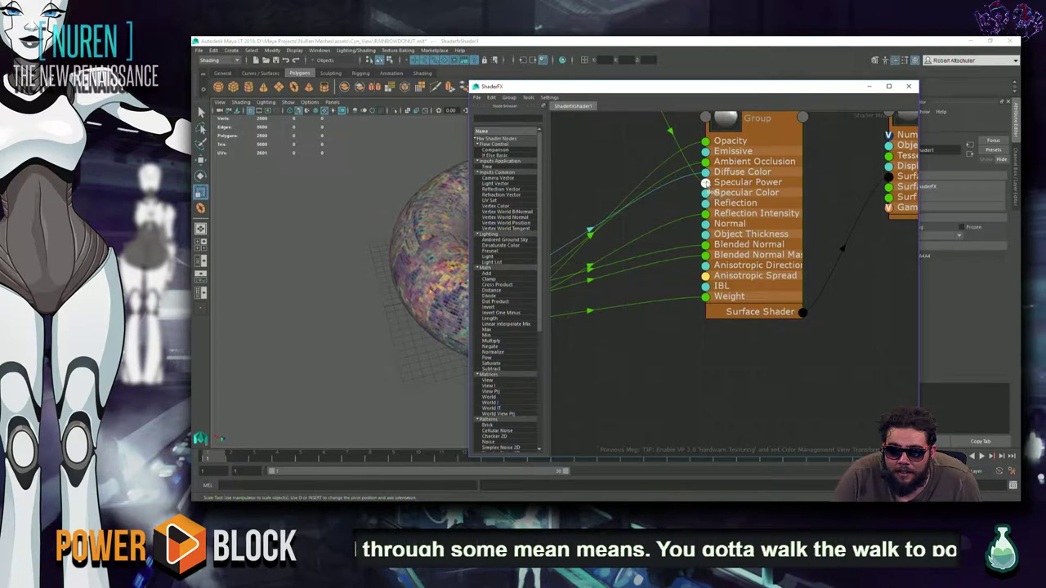
scroll(632, 178, "down", 2)
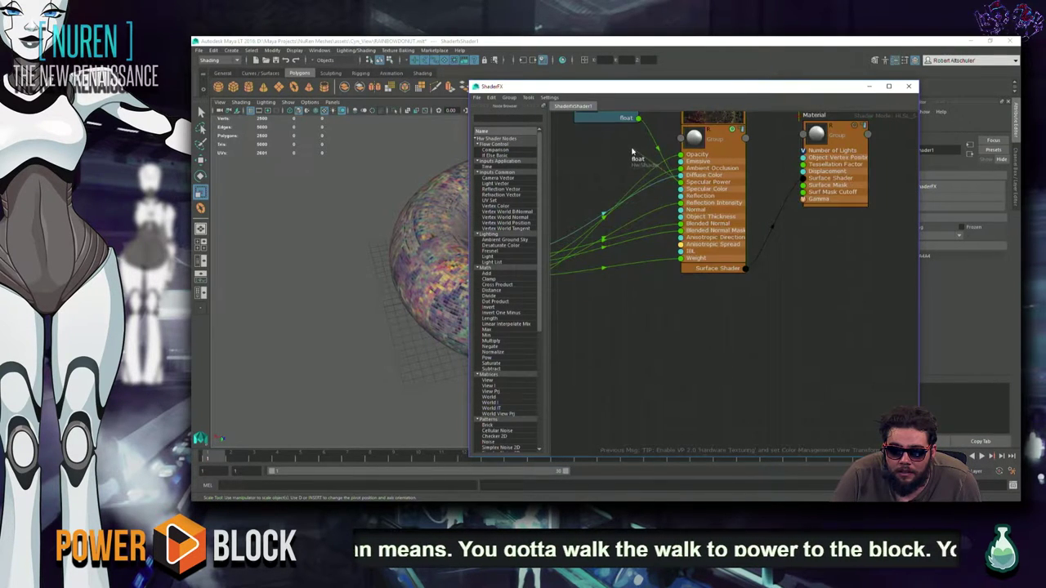
middle_click_drag(631, 154, 624, 195)
left_click(624, 194)
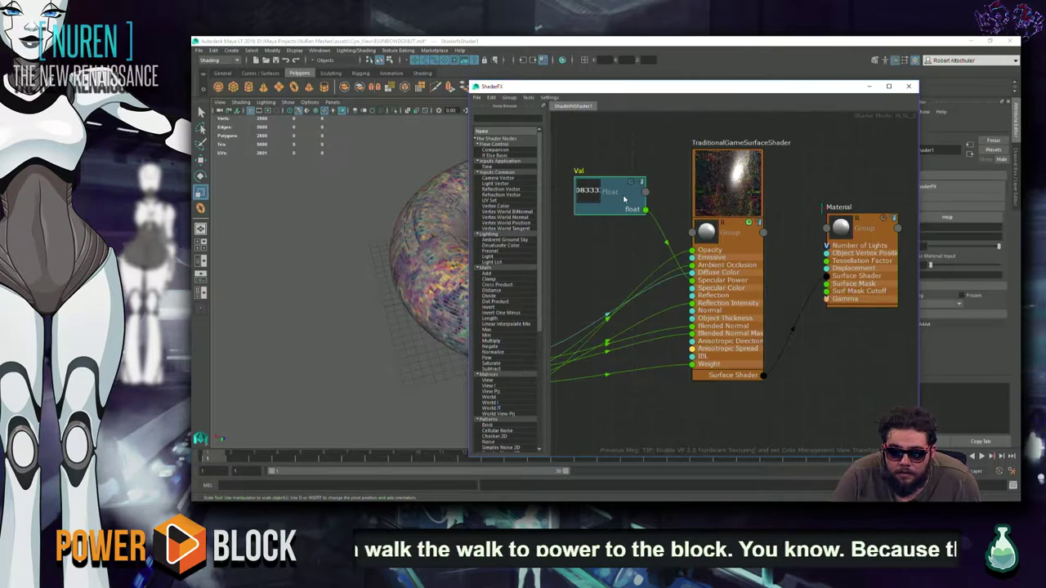
key("Delete")
left_click_drag(459, 231, 320, 291, "alt")
middle_click_drag(681, 311, 783, 256)
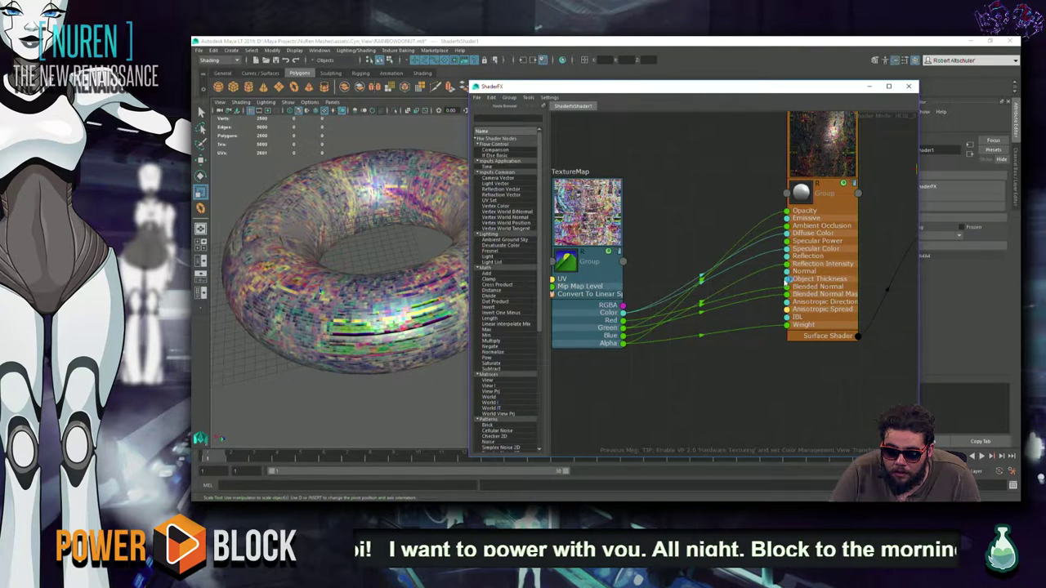
Step: Add a Fresnel node from Hw Shader Nodes > Lighting and place it above the surface shader
right_click(712, 220)
mouse_move(739, 225)
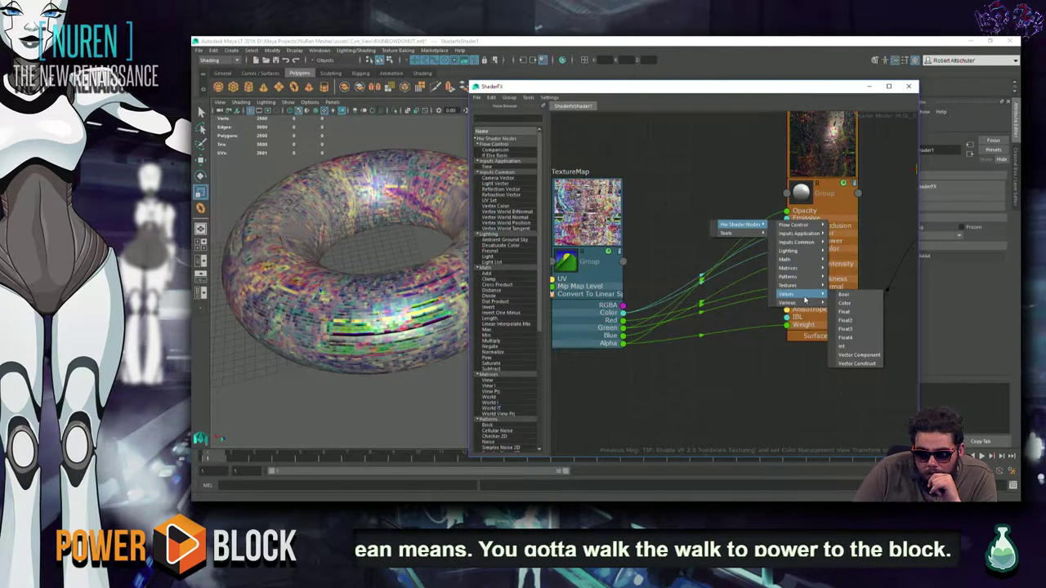
mouse_move(788, 251)
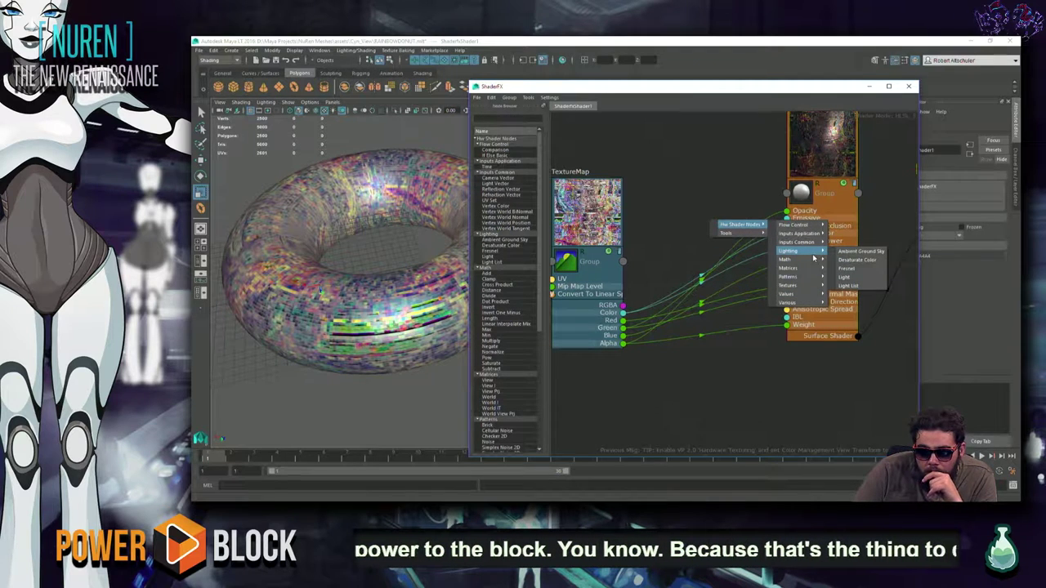
left_click(865, 268)
left_click_drag(740, 235, 688, 134)
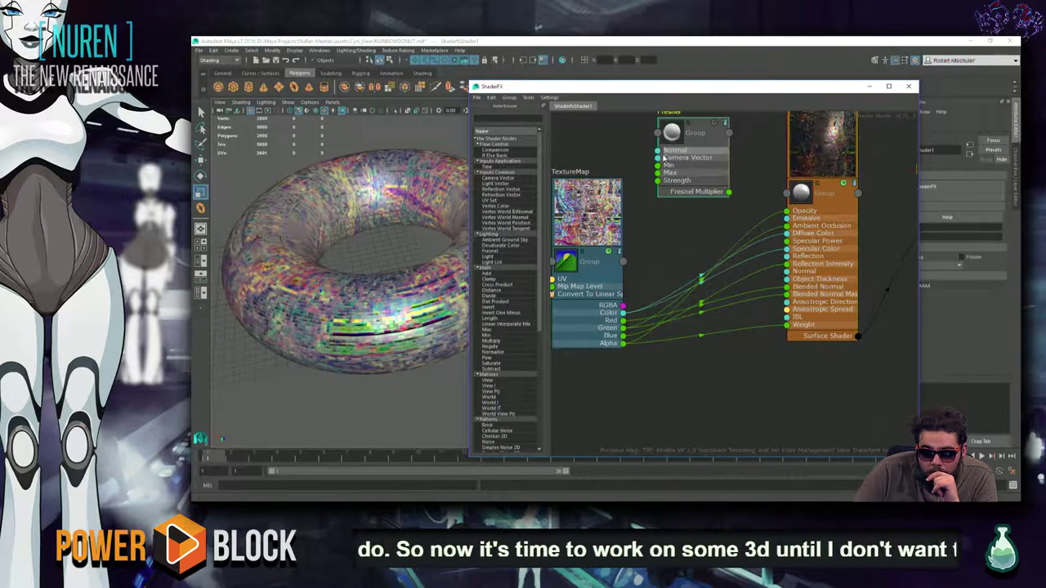
Step: Try wiring TextureMap channels into the Fresnel node's Normal and Strength inputs
mouse_move(660, 156)
left_mouse_down()
mouse_move(642, 259)
mouse_move(623, 262)
left_mouse_up()
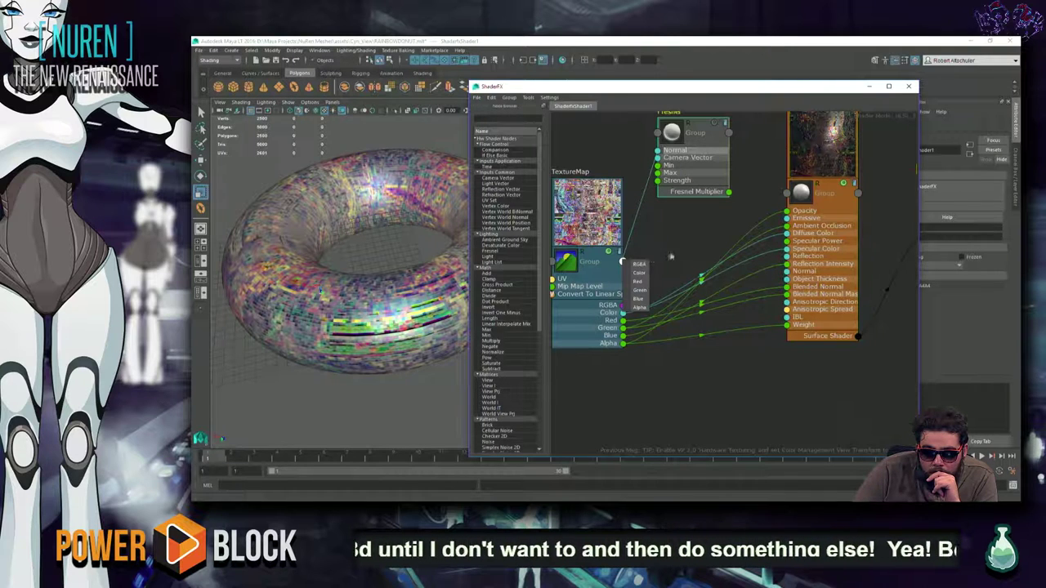
left_click(636, 291)
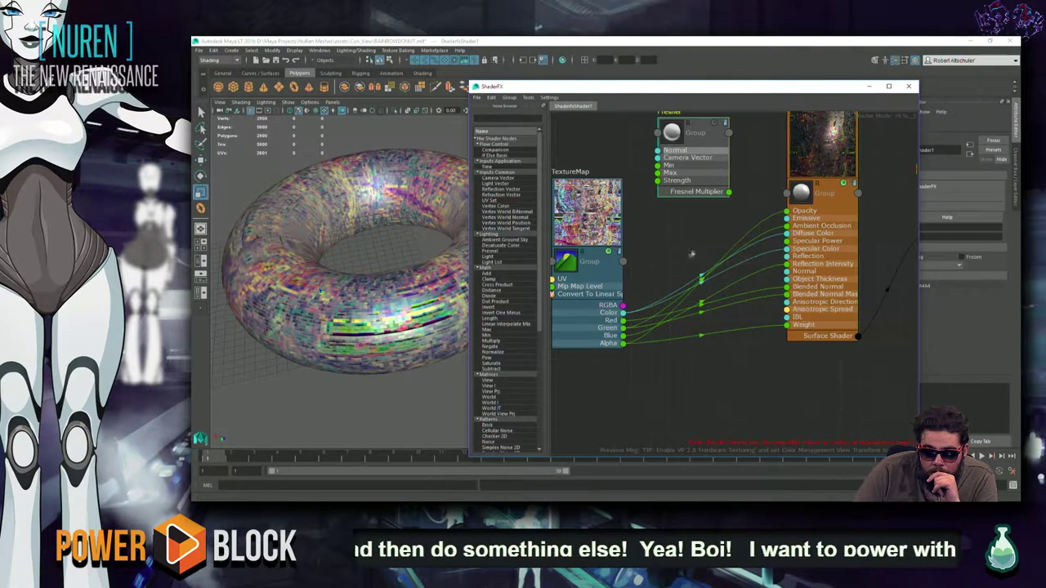
left_click(655, 140)
left_click(625, 263)
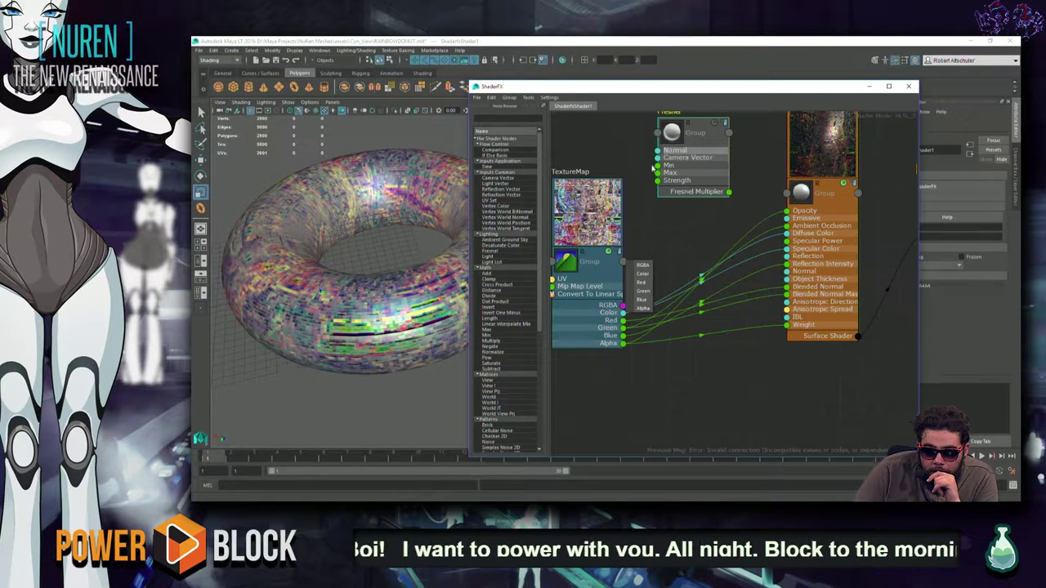
left_click(660, 123)
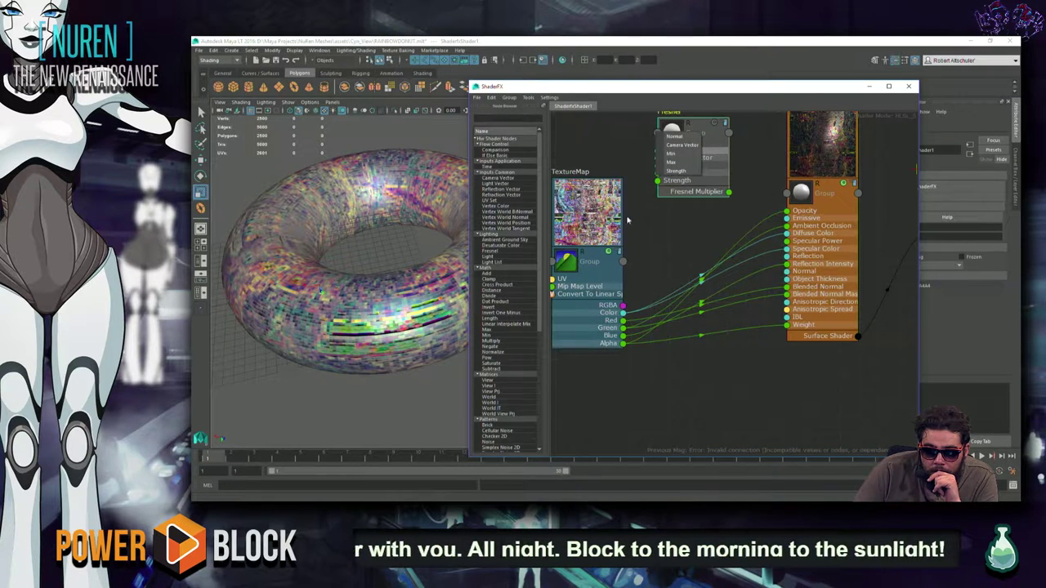
left_click(625, 263)
left_click(653, 178)
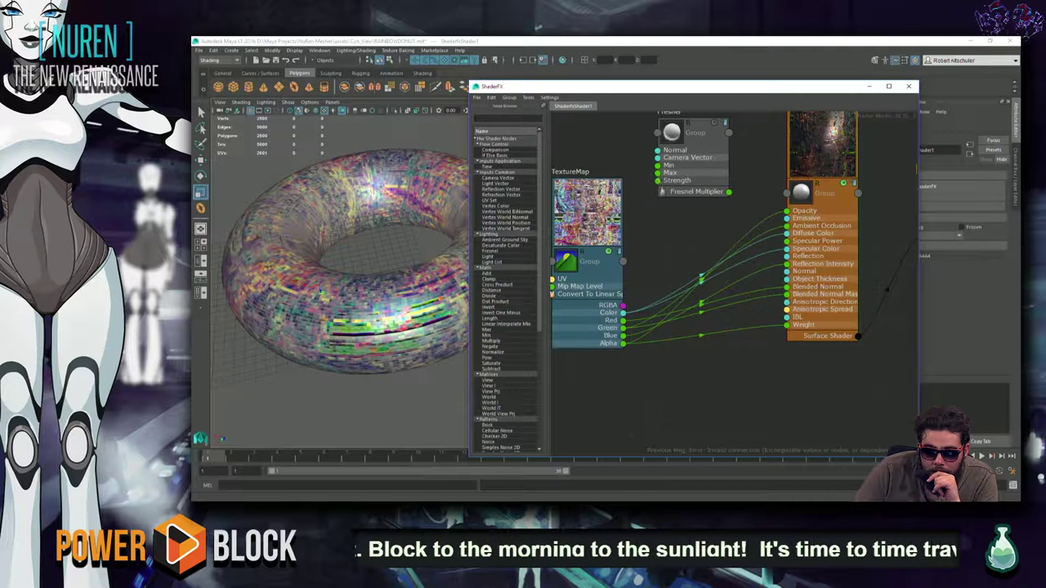
left_click(658, 137)
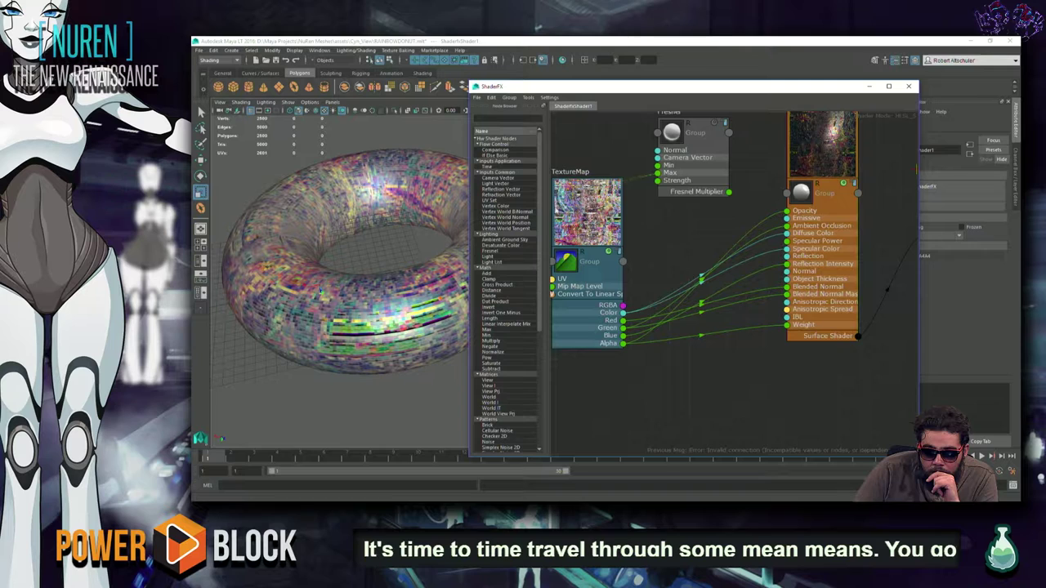
mouse_move(657, 180)
left_mouse_down()
mouse_move(638, 257)
mouse_move(677, 234)
left_mouse_up()
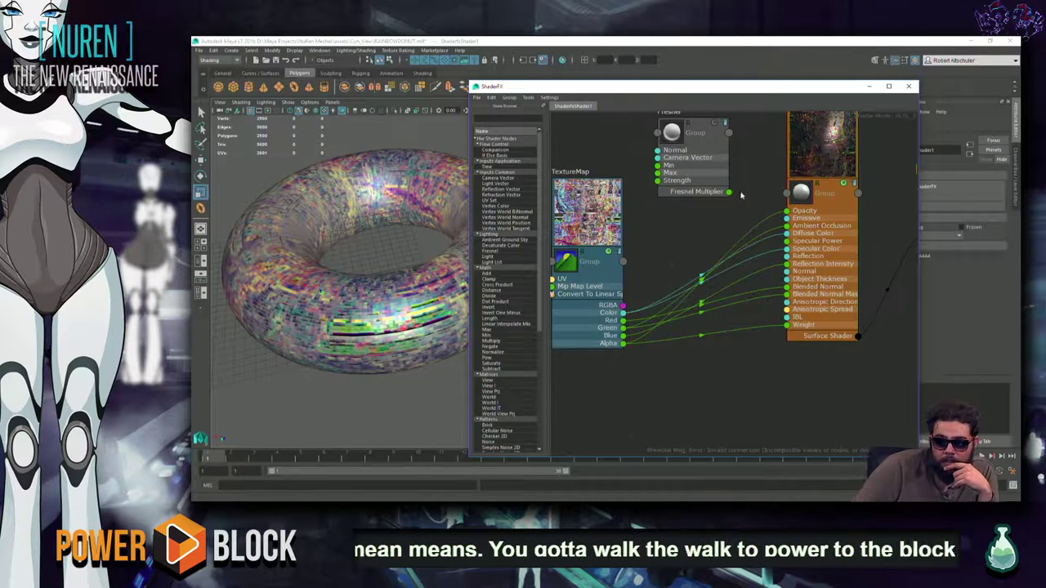
Step: Connect Fresnel Multiplier to the shader's Specular Power and Reflection Intensity inputs
mouse_move(728, 192)
left_mouse_down()
mouse_move(734, 241)
mouse_move(786, 242)
left_mouse_up()
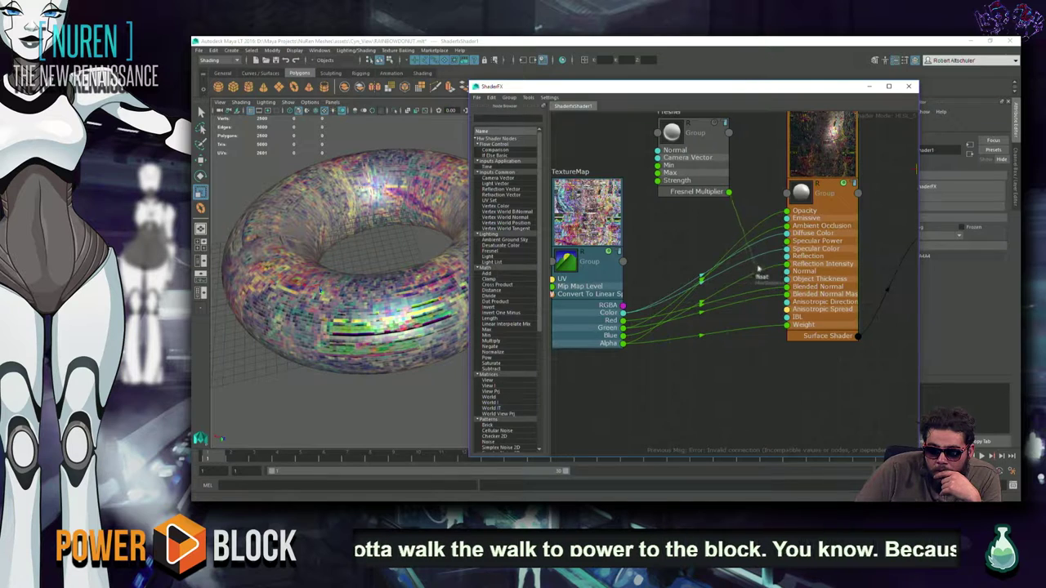
left_click_drag(787, 242, 789, 245)
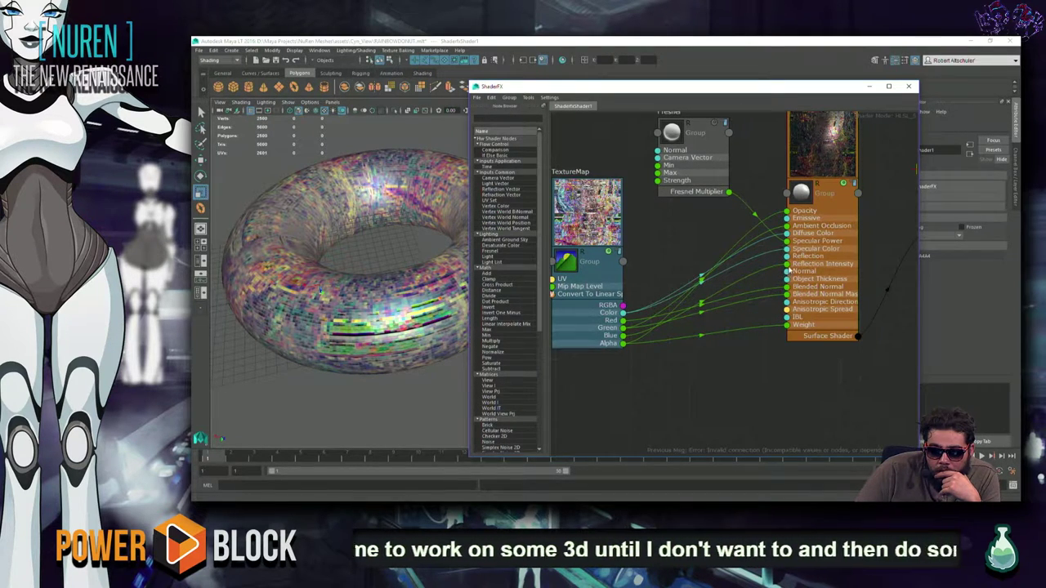
left_click_drag(787, 265, 730, 193)
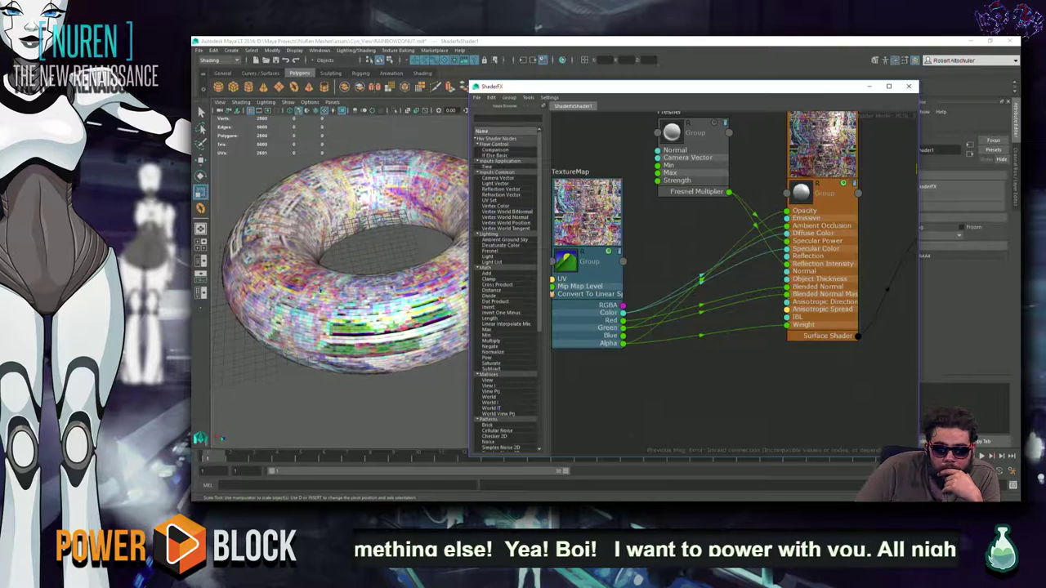
Step: Add a Pow math node and feed the Fresnel Multiplier into its X input
right_click(712, 234)
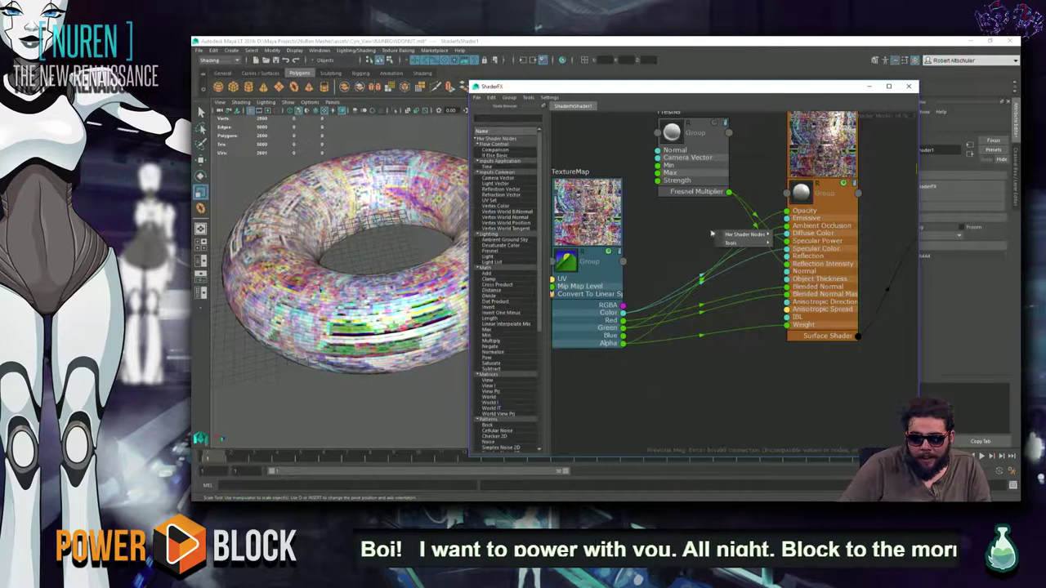
mouse_move(744, 235)
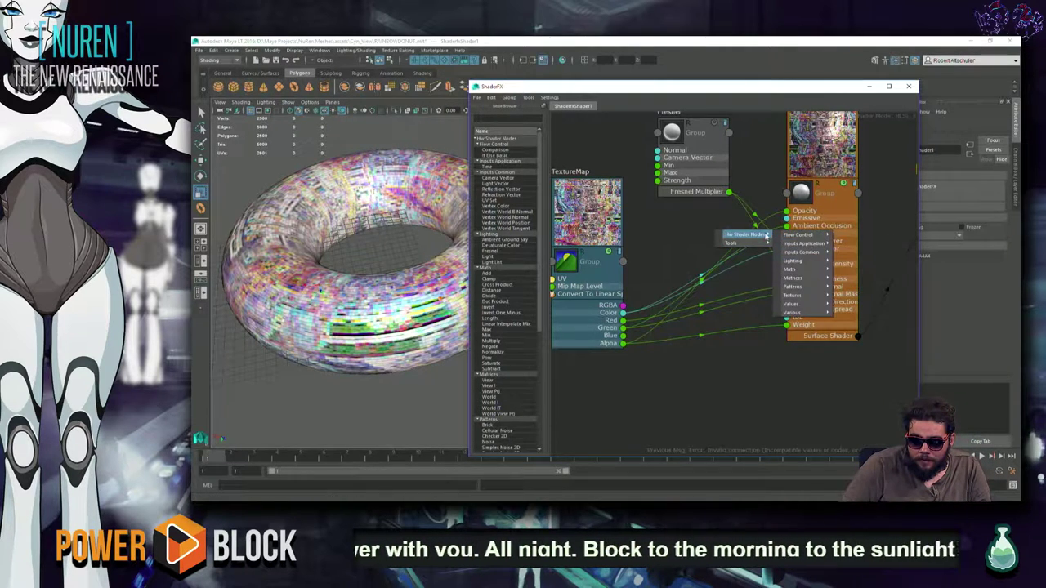
mouse_move(791, 269)
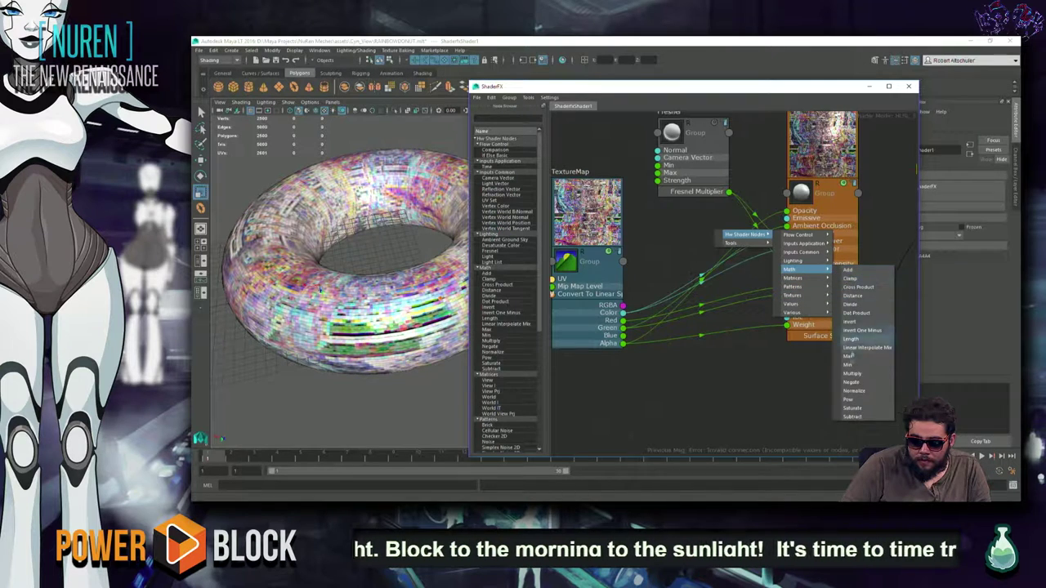
left_click(852, 399)
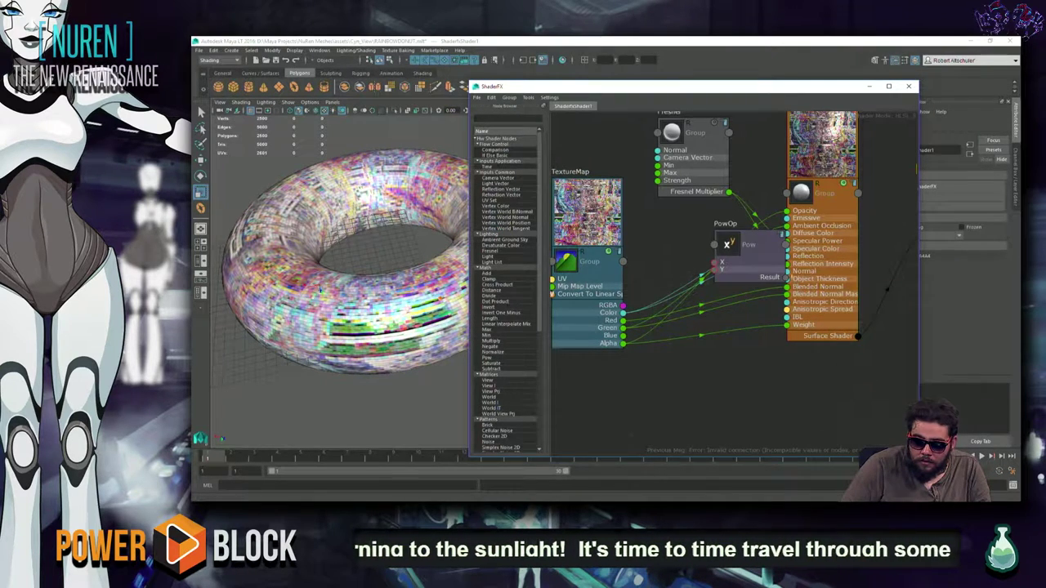
left_click_drag(752, 247, 735, 243)
left_click_drag(728, 192, 680, 272)
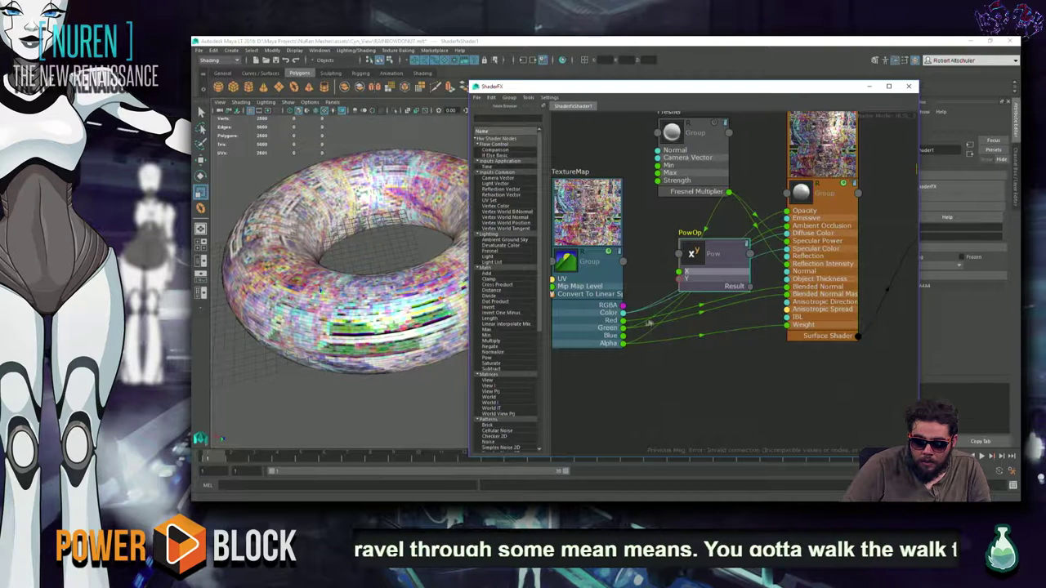
left_click_drag(706, 271, 719, 301)
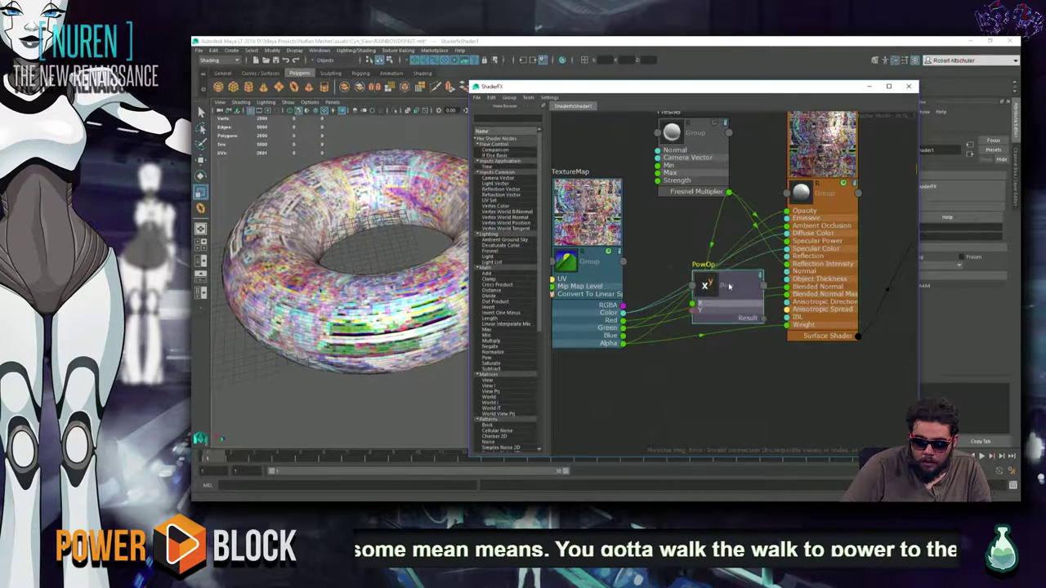
Step: Replace an unusable View matrix node with a Camera Vector node for the Fresnel
right_click(640, 392)
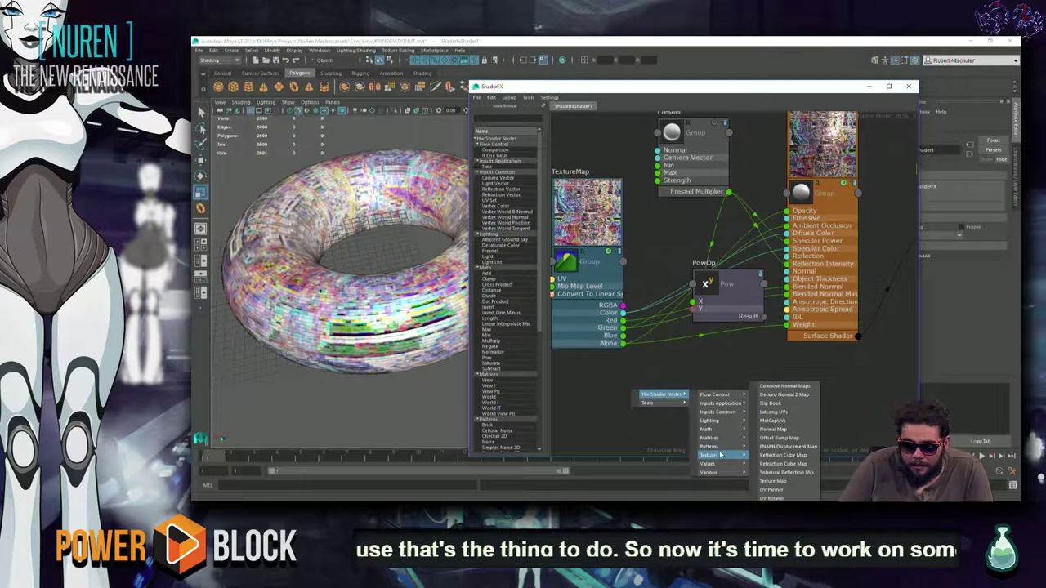
mouse_move(709, 438)
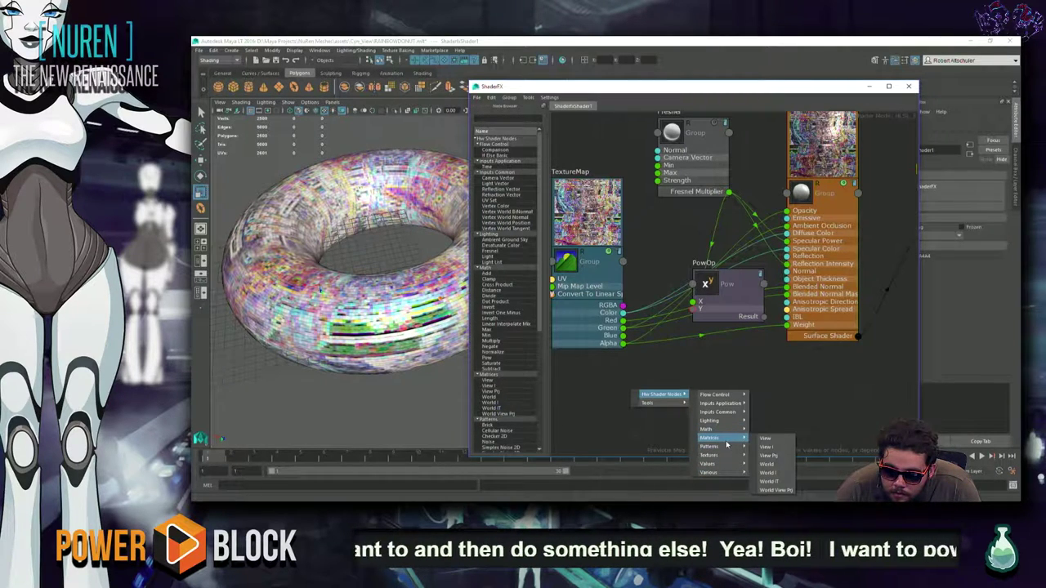
left_click(776, 439)
mouse_move(677, 412)
left_mouse_down()
mouse_move(618, 141)
mouse_move(658, 183)
mouse_move(664, 136)
left_mouse_up()
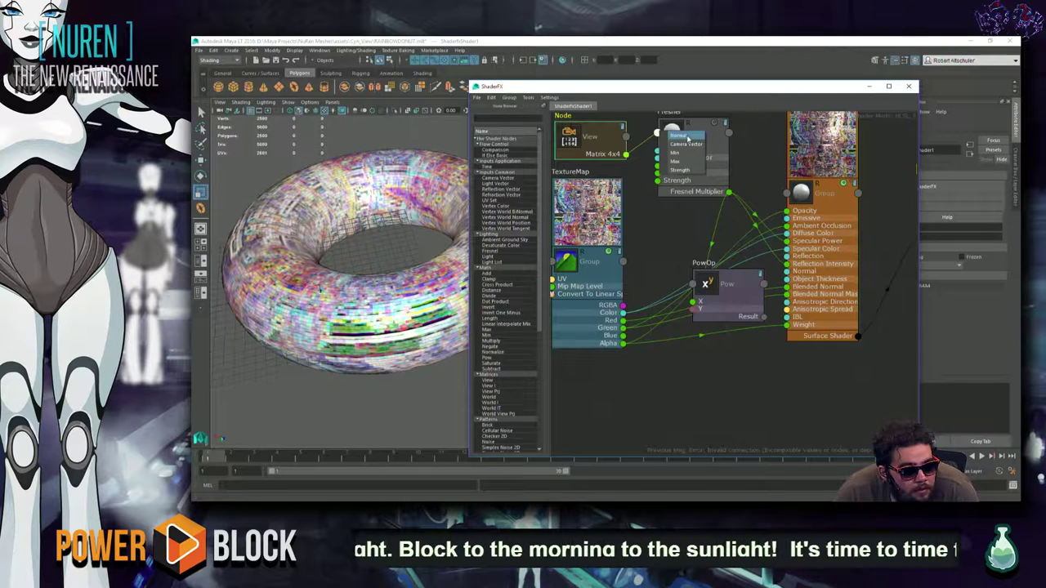
left_click(685, 147)
mouse_move(625, 141)
left_mouse_down()
mouse_move(652, 139)
mouse_move(628, 139)
left_mouse_up()
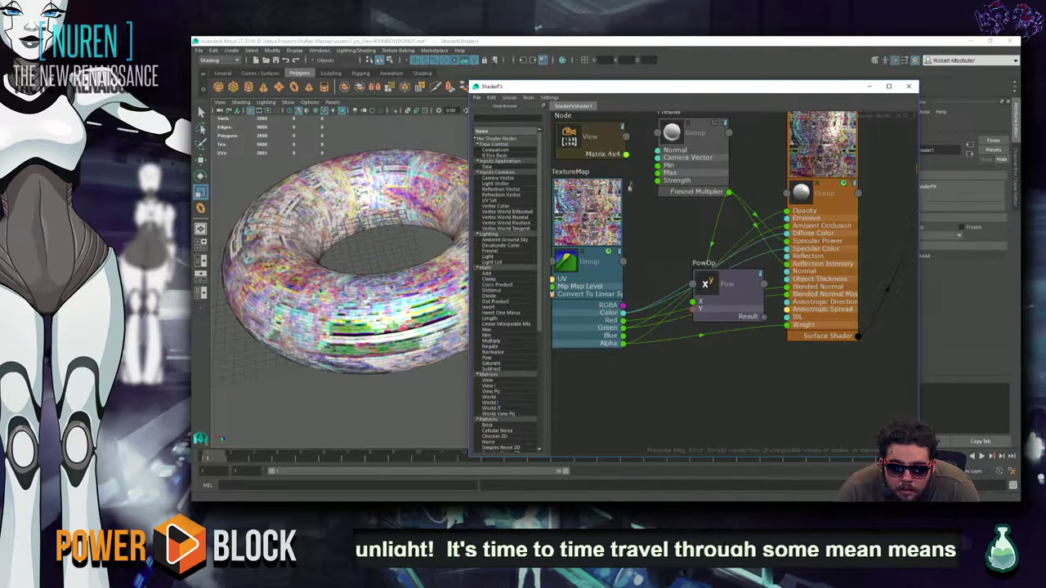
key("Delete")
right_click(627, 135)
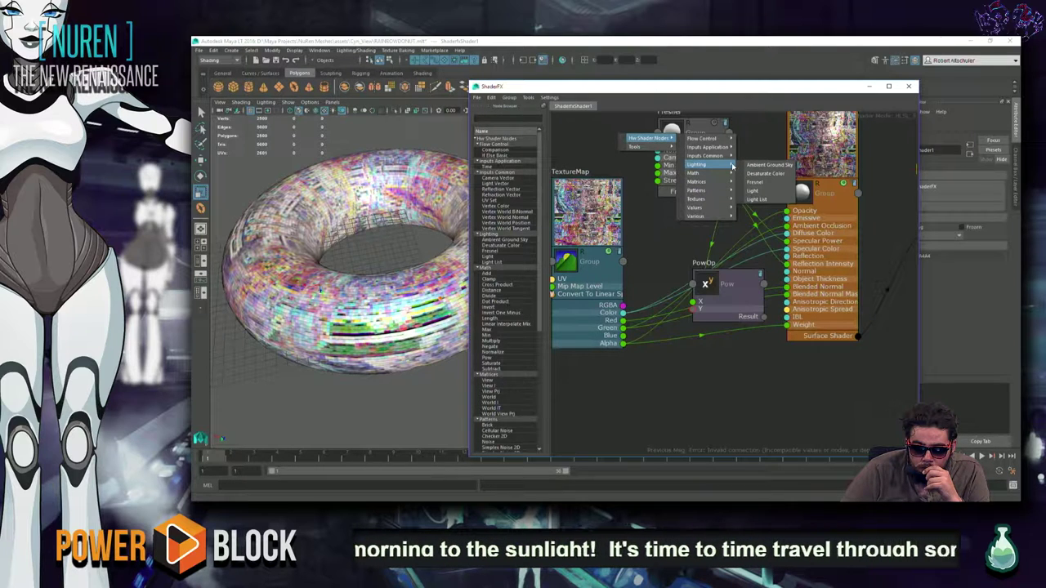
mouse_move(706, 155)
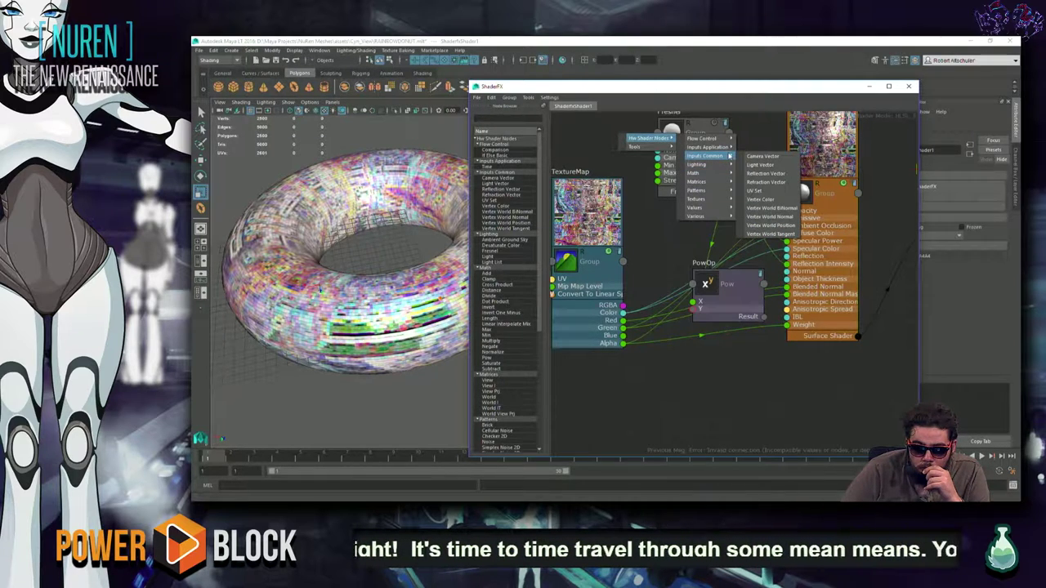
left_click(762, 156)
Step: Reposition the Camera Vector and Pow nodes and add a float value node beside the TextureMap
mouse_move(689, 175)
left_mouse_down()
mouse_move(632, 161)
mouse_move(658, 157)
left_mouse_up()
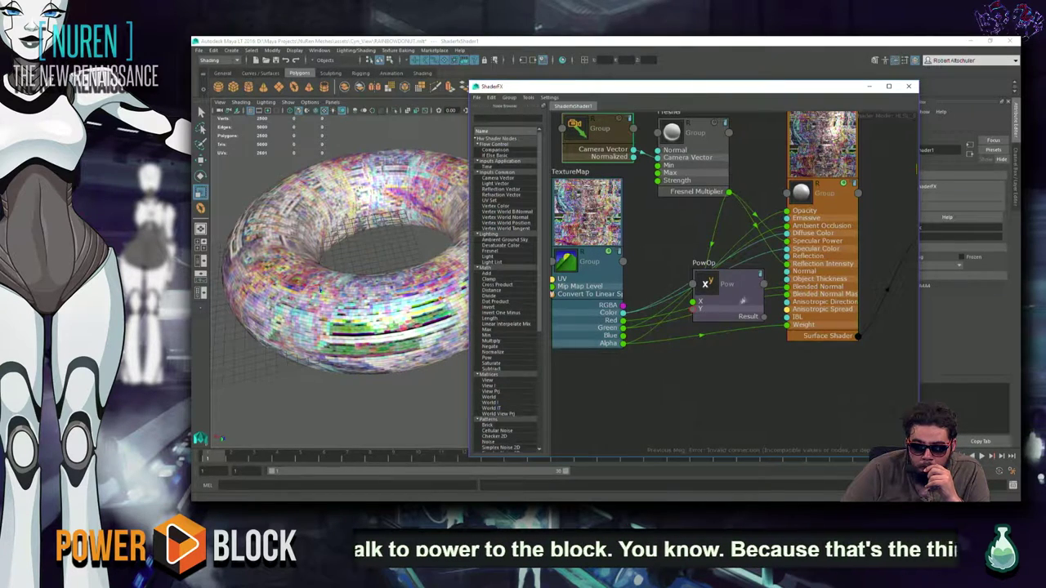
left_click_drag(743, 300, 734, 265)
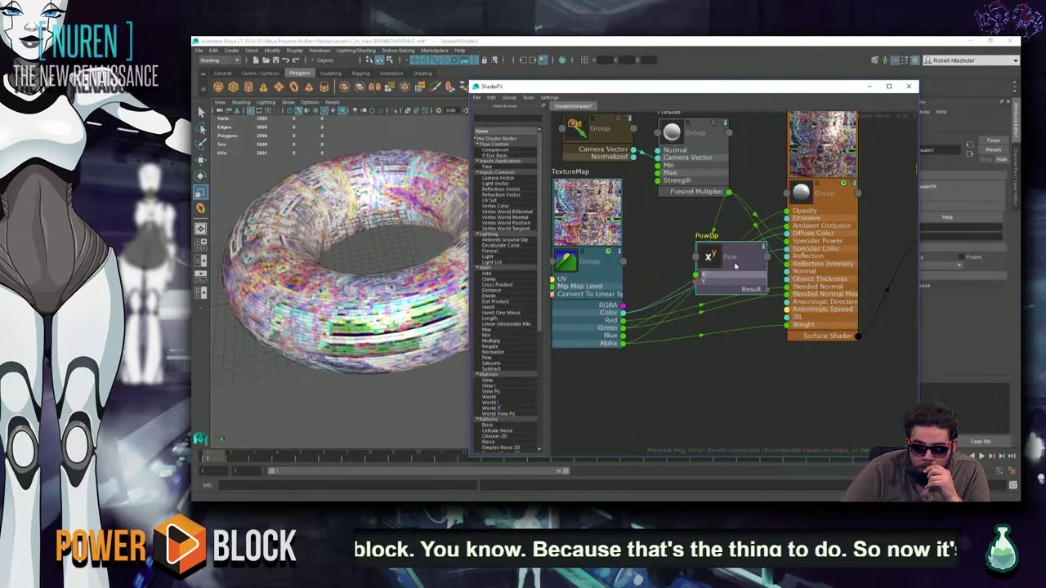
right_click(656, 411)
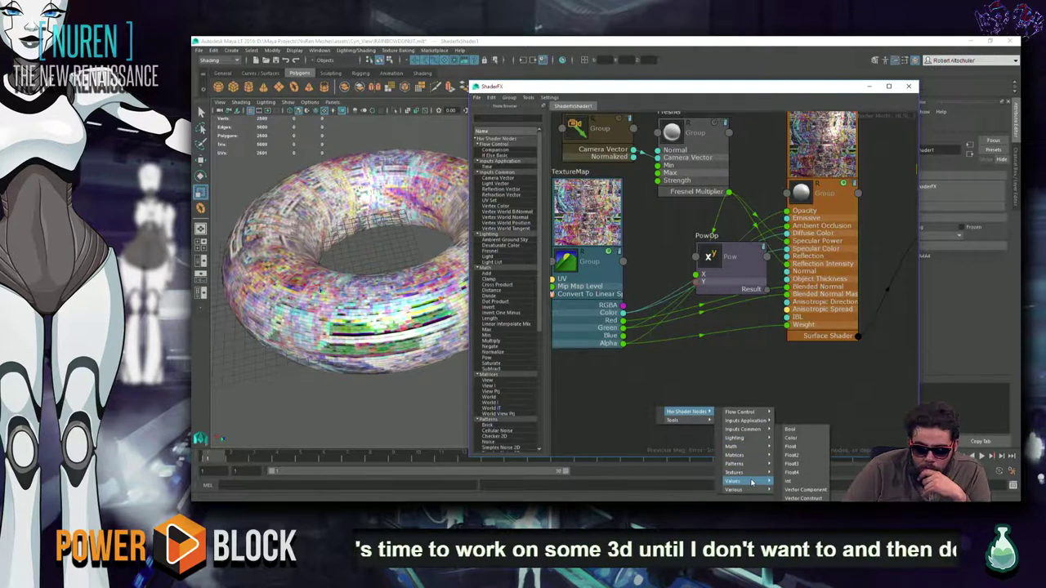
mouse_move(746, 481)
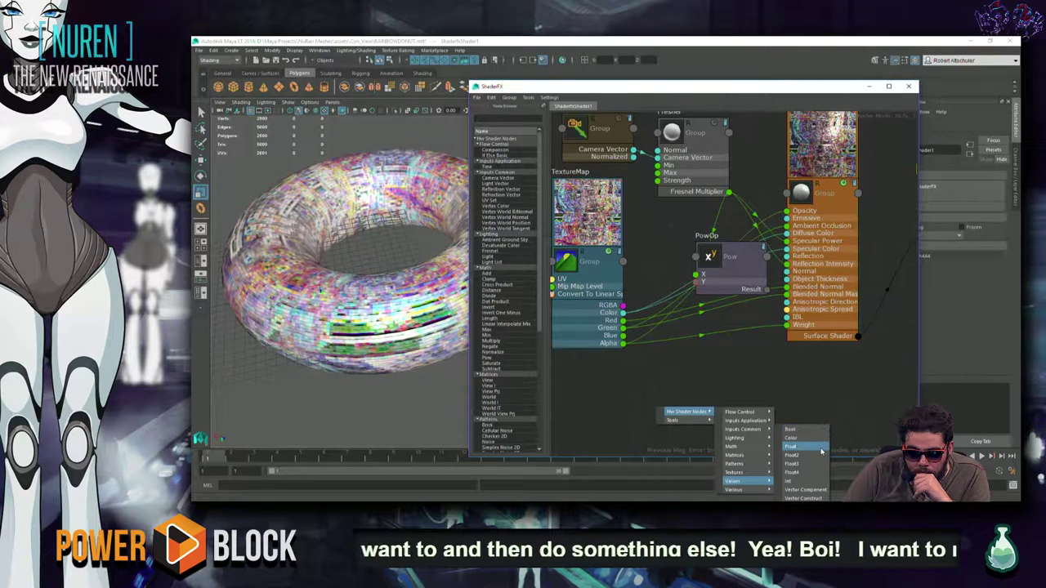
left_click(821, 447)
mouse_move(692, 442)
left_mouse_down()
mouse_move(600, 412)
mouse_move(695, 282)
left_mouse_up()
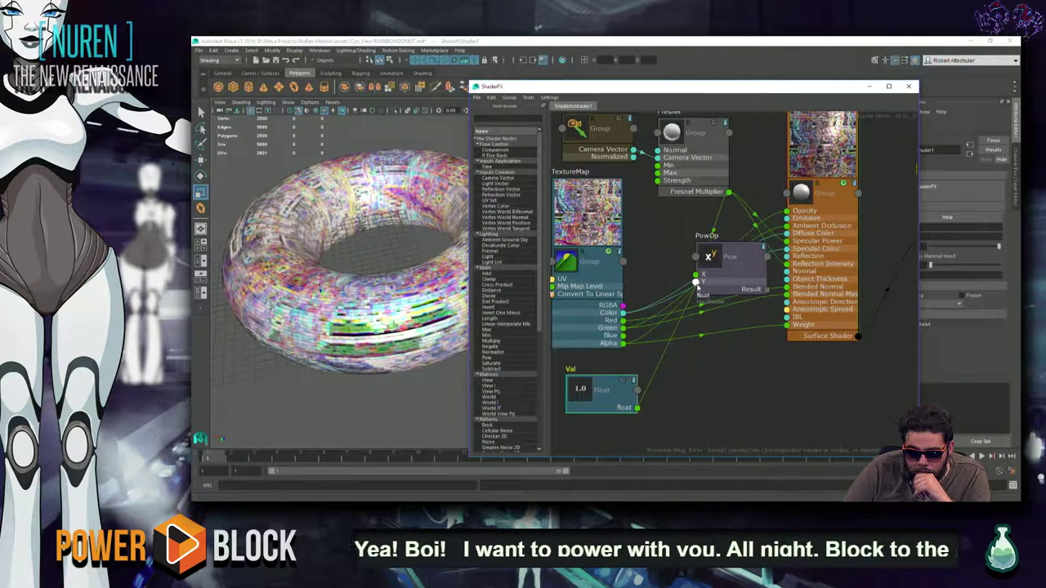
Step: Move the PowOp node left, pull its Result wire, and lower the TraditionalGameSurfaceShader node
left_click_drag(731, 259, 684, 246)
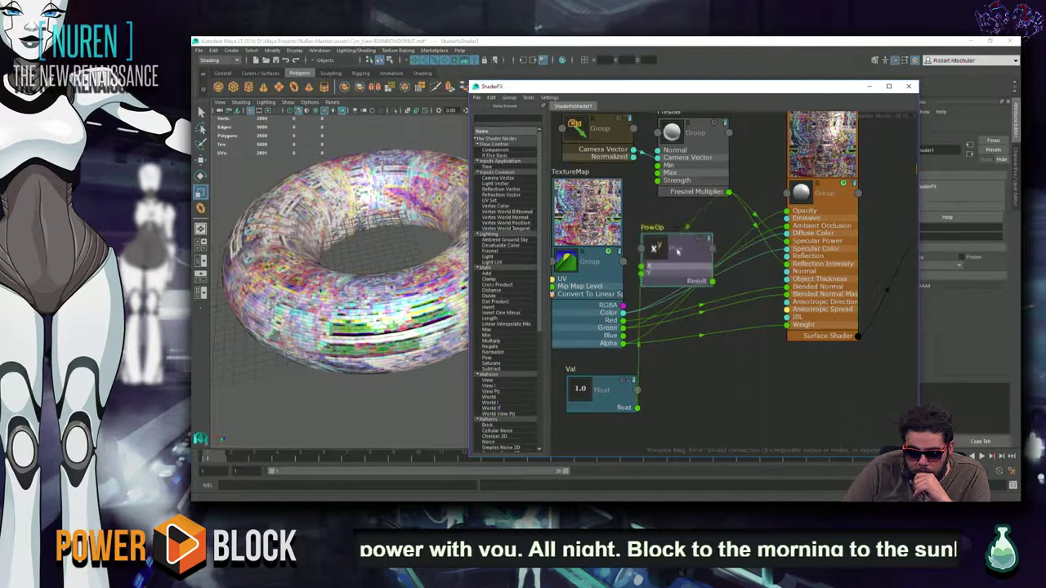
left_click_drag(720, 277, 746, 292)
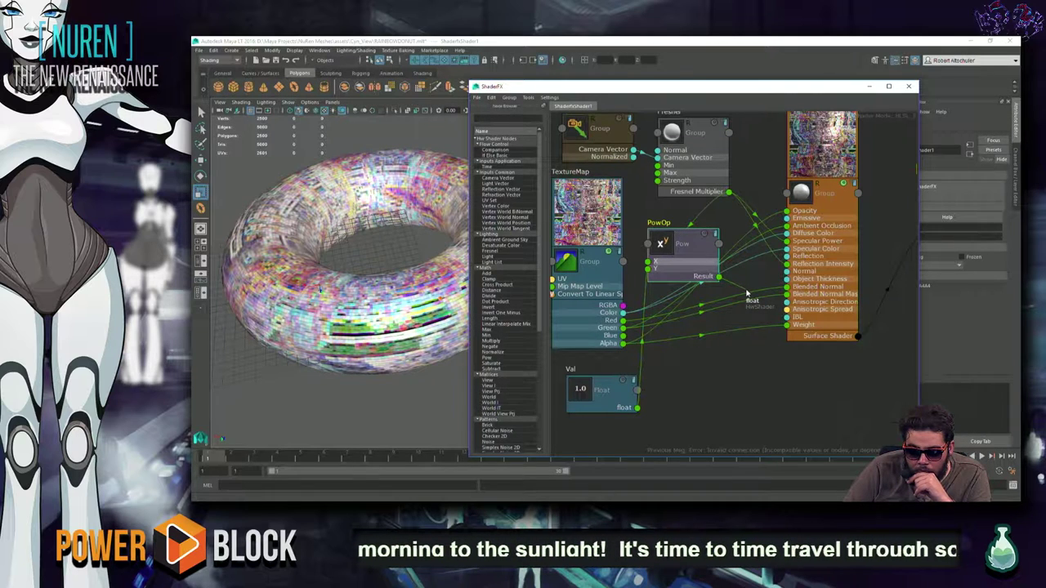
left_click_drag(746, 293, 789, 265)
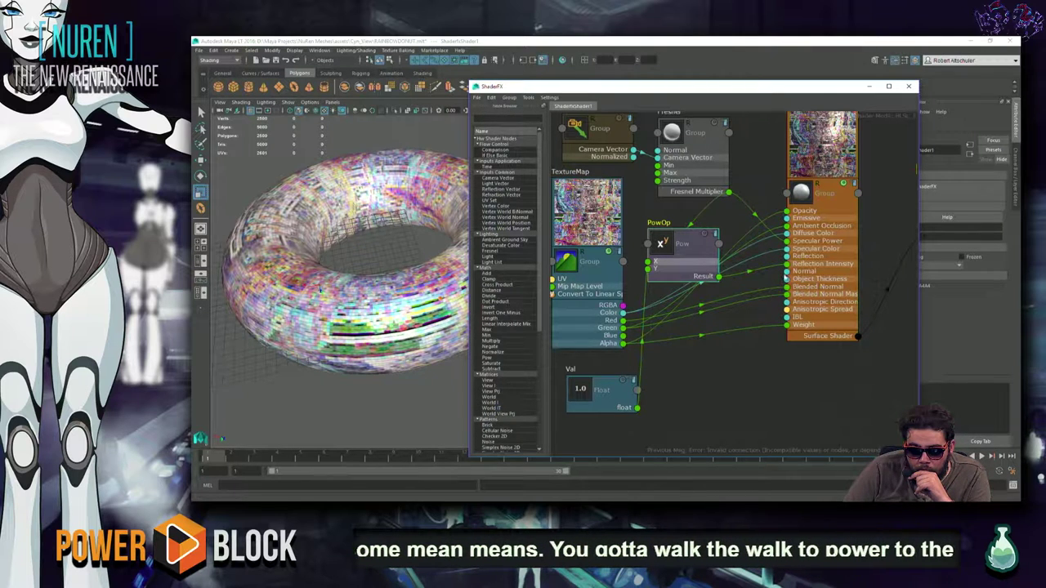
left_click_drag(823, 157, 823, 181)
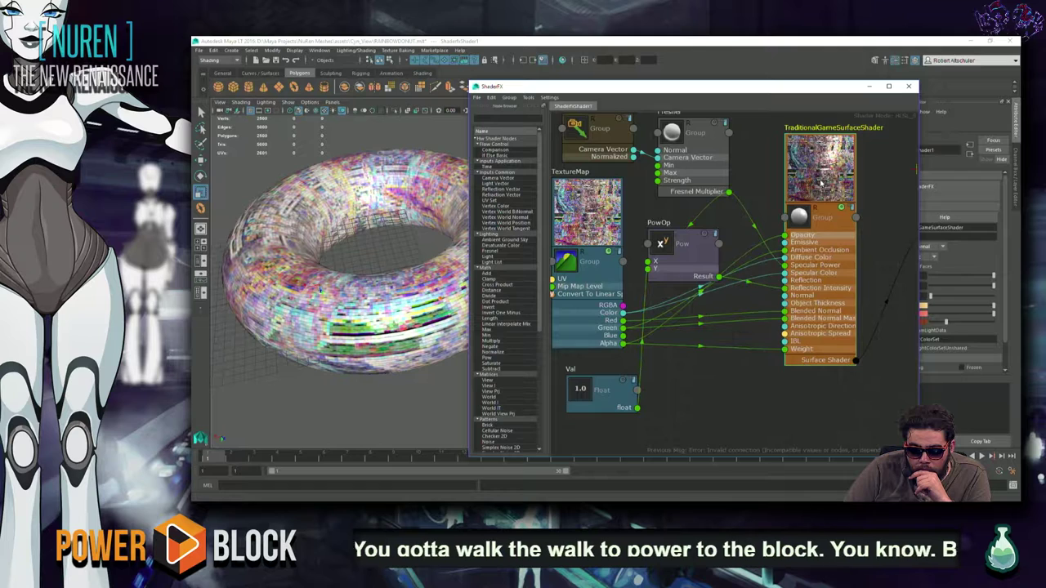
right_click(822, 182)
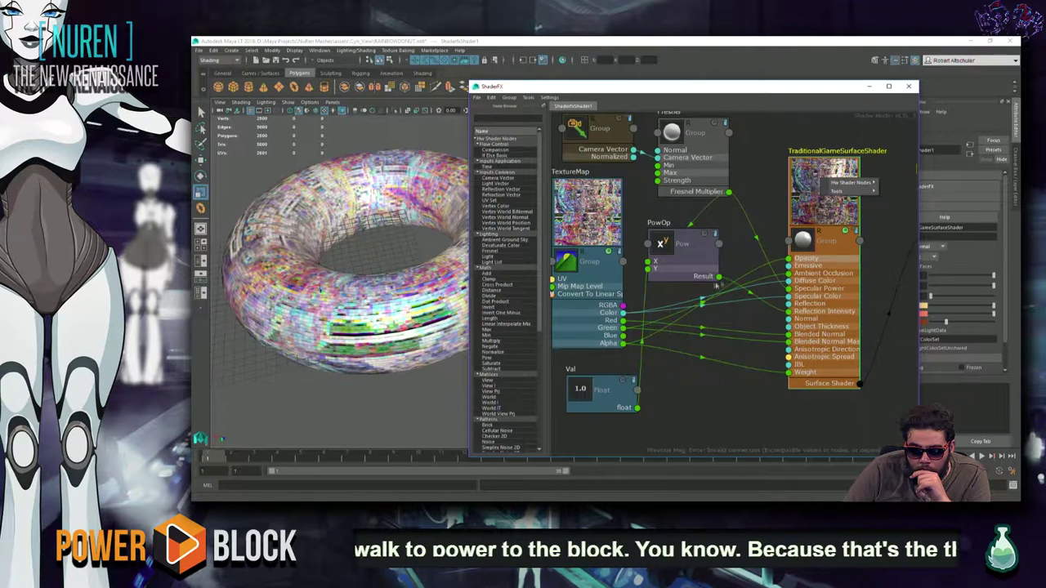
Step: Connect the Pow Result to Specular Power, delete the Alpha-to-Weight link, and select the torus
left_click_drag(717, 278, 789, 289)
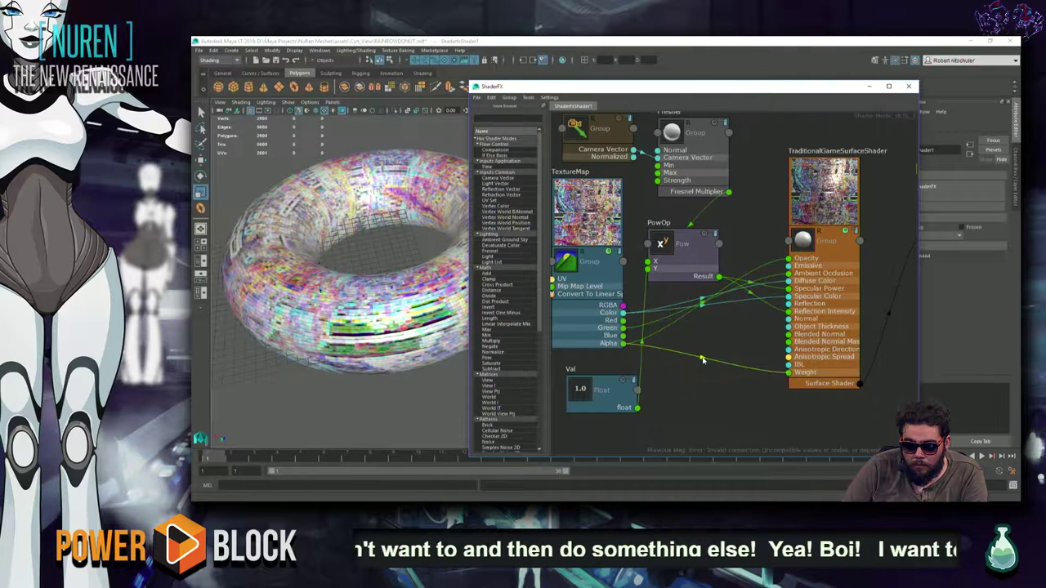
key("Delete")
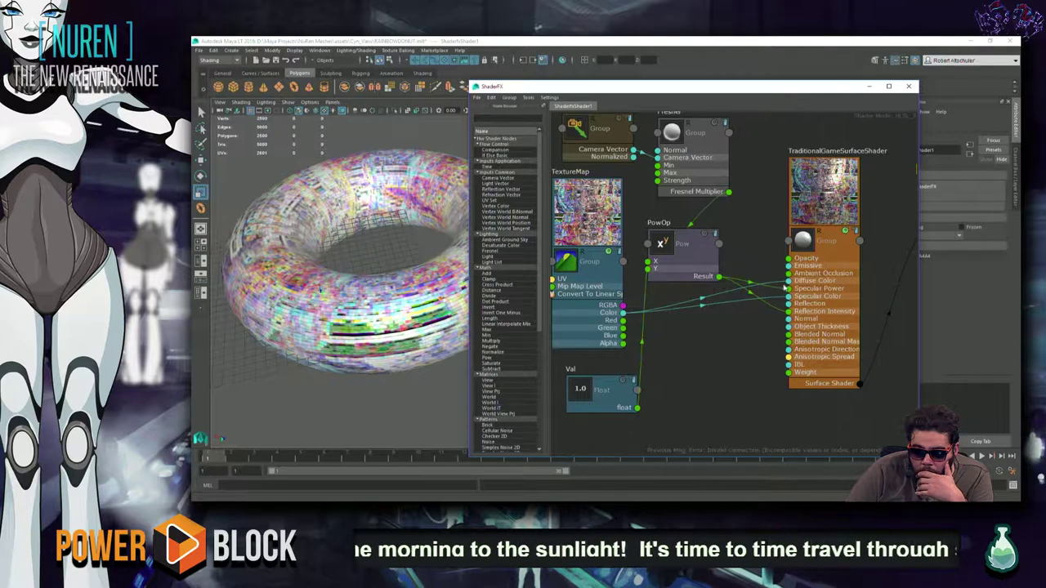
left_click(421, 361)
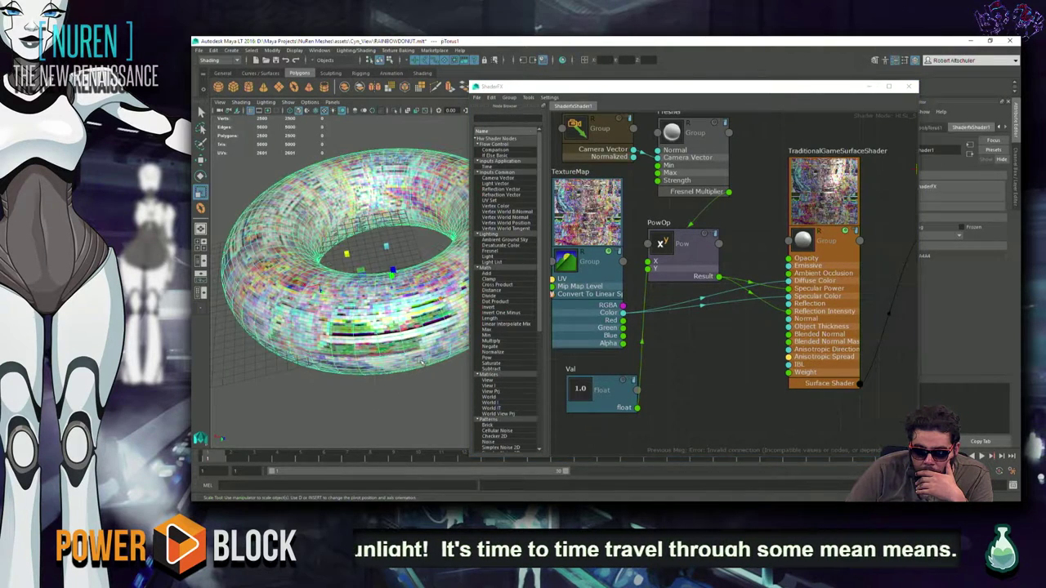
Step: Wire the texture's Blue channel to Blended Normal Map and Red to Blended Normal
mouse_move(417, 388)
left_mouse_down("alt")
mouse_move(364, 370)
mouse_move(357, 347)
mouse_move(367, 341)
left_mouse_up("alt")
scroll(691, 343, "up", 3)
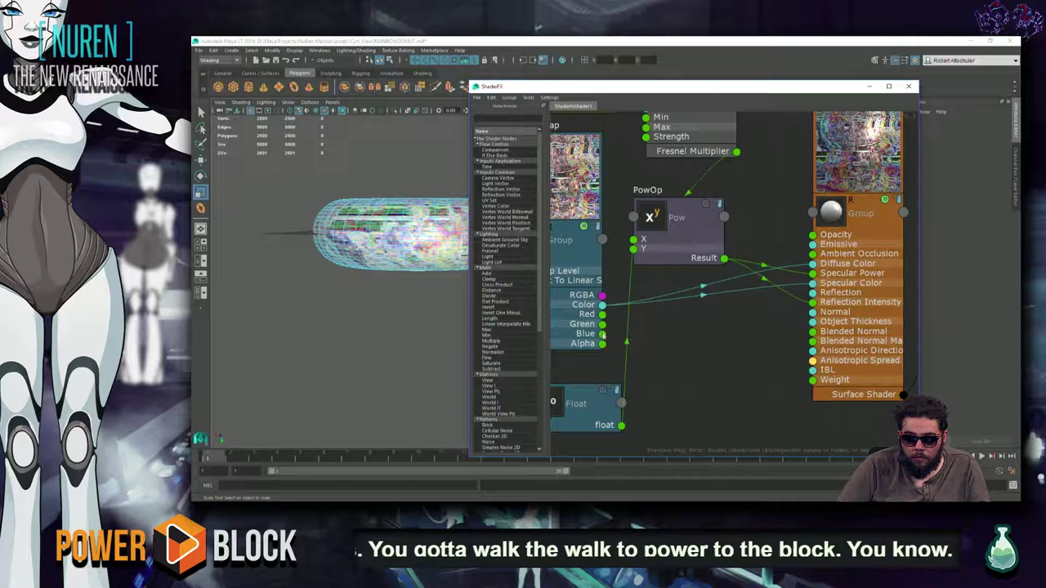
left_click_drag(603, 335, 700, 331)
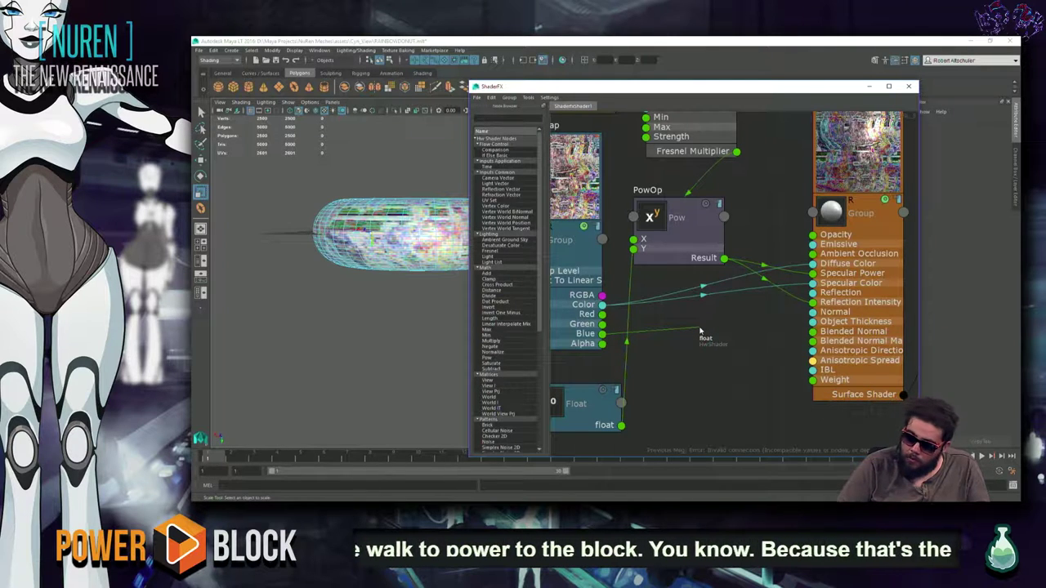
mouse_move(700, 331)
left_mouse_down()
mouse_move(814, 326)
mouse_move(768, 322)
left_mouse_up()
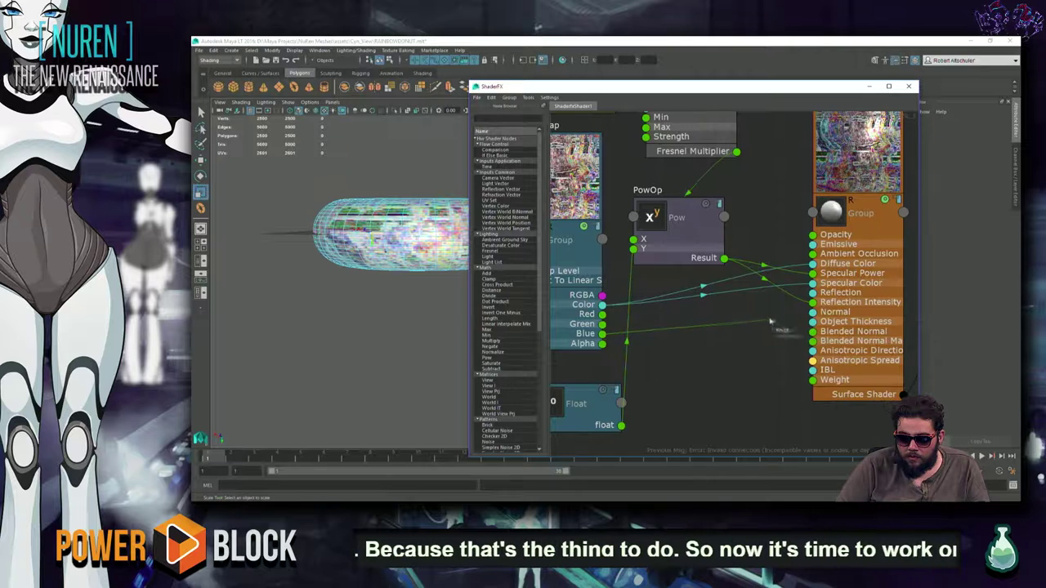
left_click_drag(768, 322, 812, 322)
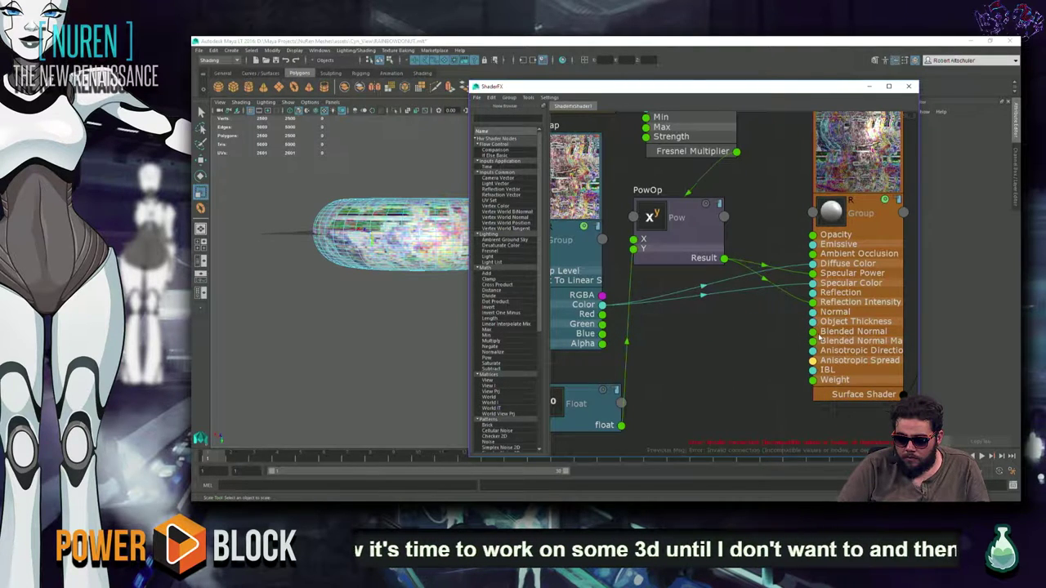
left_click_drag(814, 341, 605, 333)
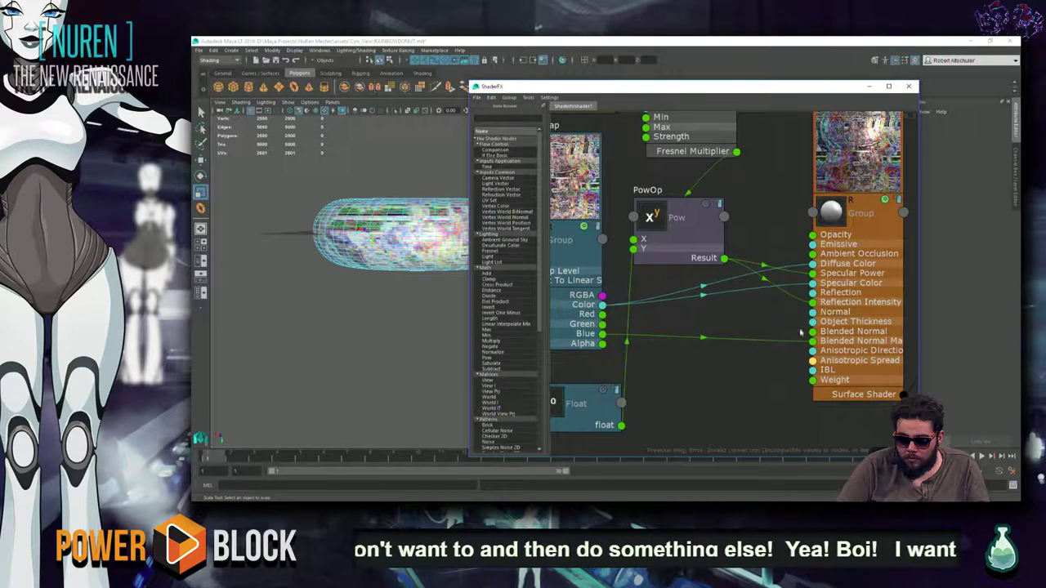
left_click_drag(814, 332, 602, 314)
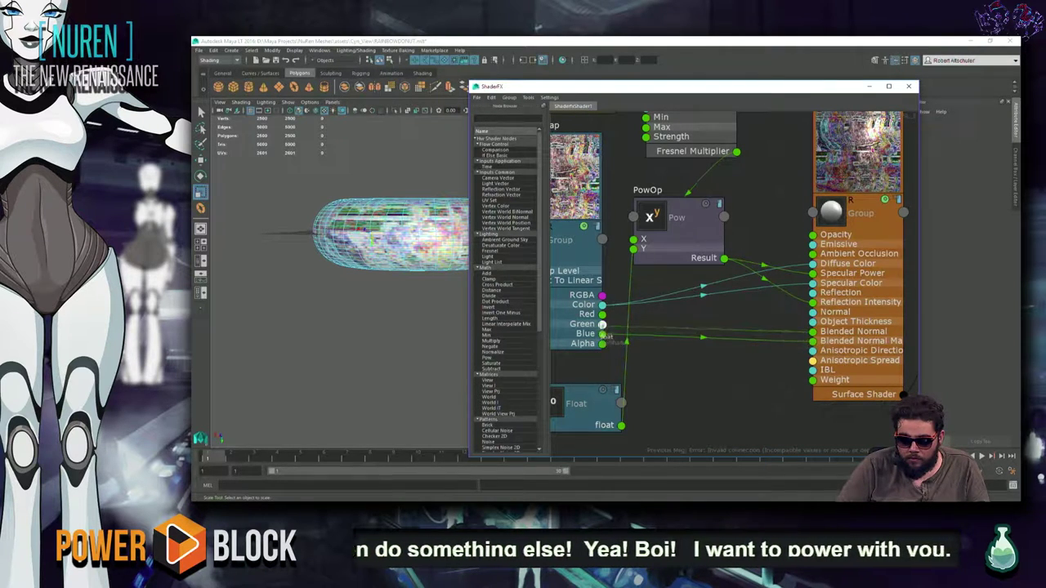
Step: Connect Fresnel Multiplier to the Material node, select the torus, and close ShaderFX
middle_click_drag(771, 232, 772, 123)
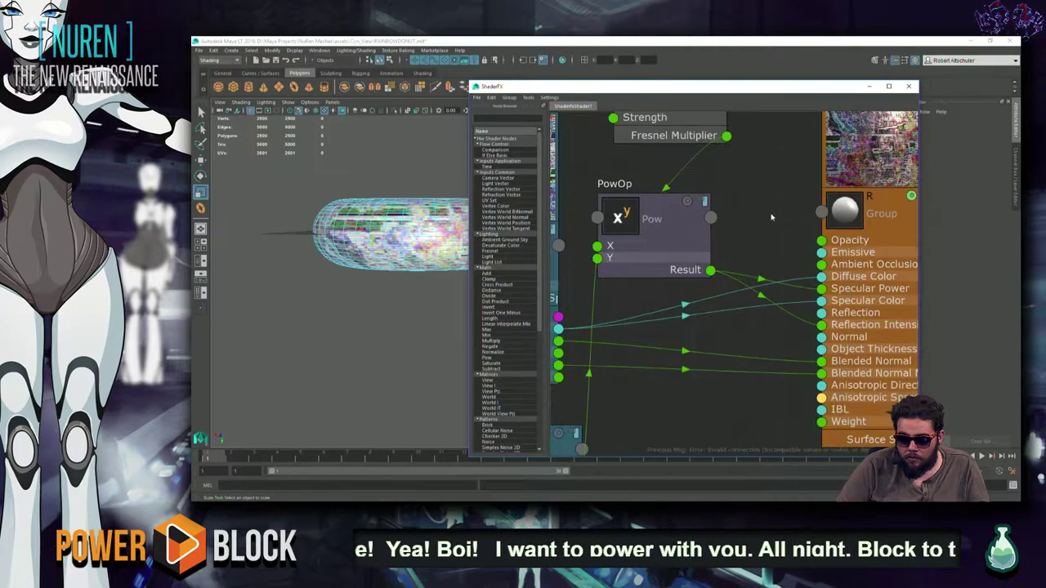
scroll(771, 163, "up", 2)
middle_click_drag(771, 163, 571, 311)
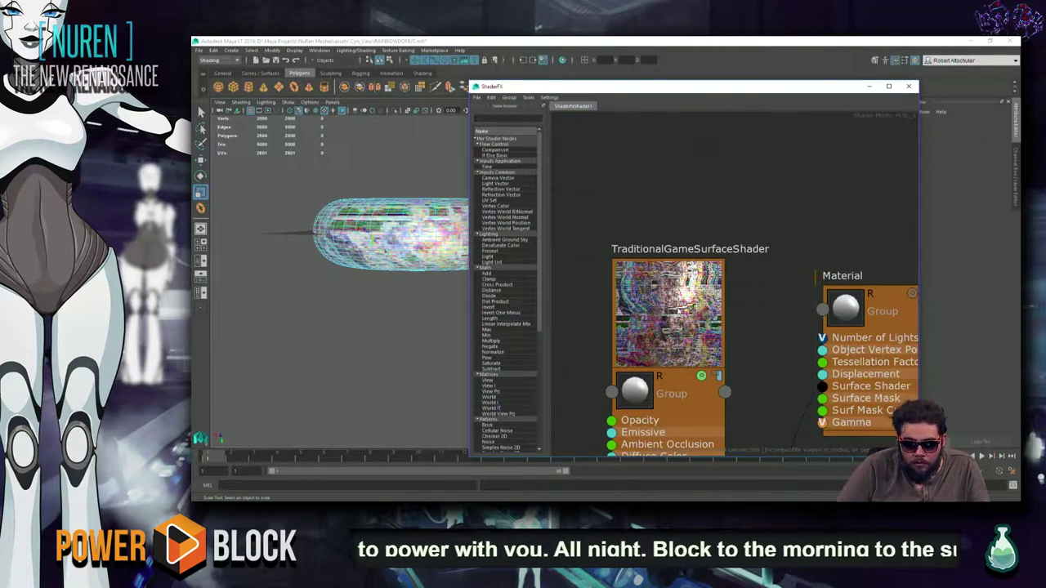
middle_click_drag(756, 357, 756, 211)
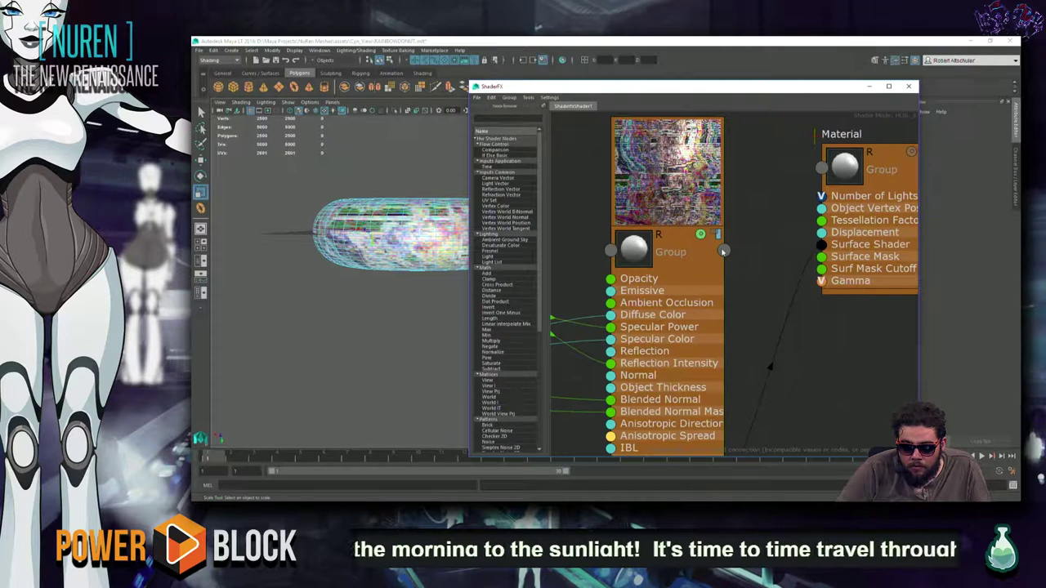
scroll(758, 228, "down", 5)
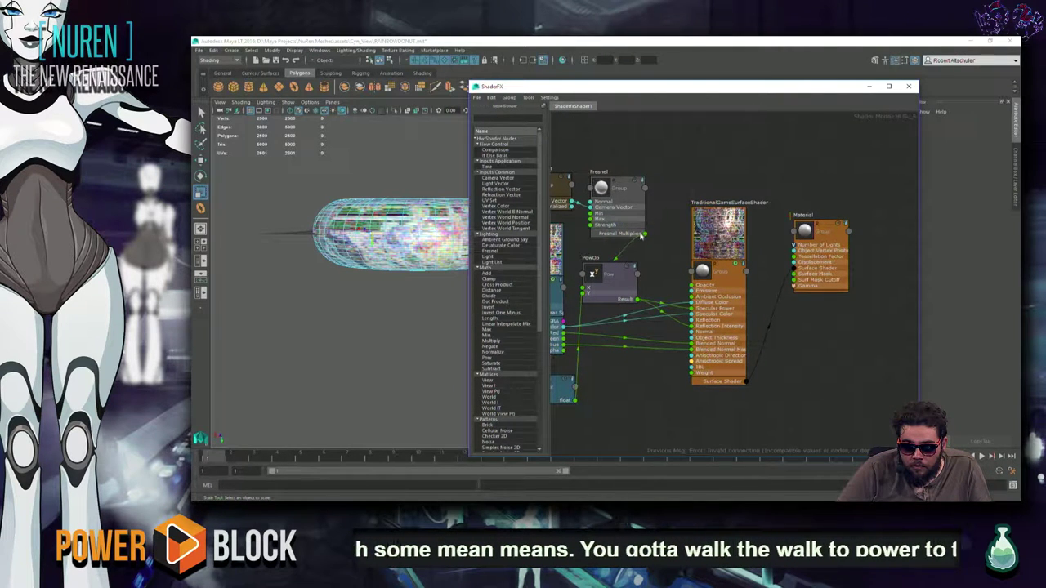
left_click_drag(645, 234, 793, 280)
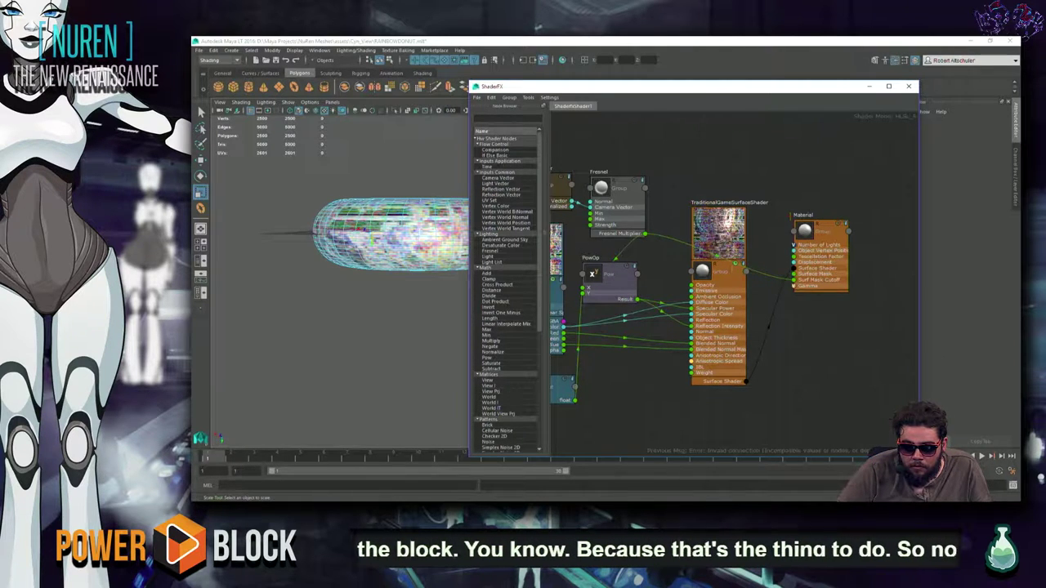
left_click(424, 241)
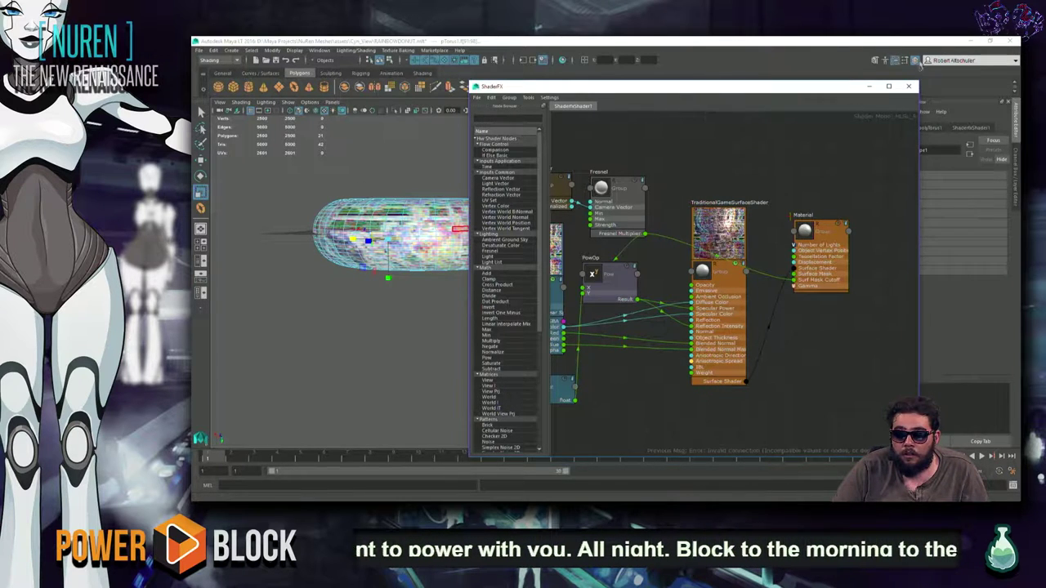
left_click(909, 86)
Step: Orbit and zoom around the glitch-mosaic torus, then switch to the Animation menu set
left_click_drag(630, 215, 572, 286, "alt")
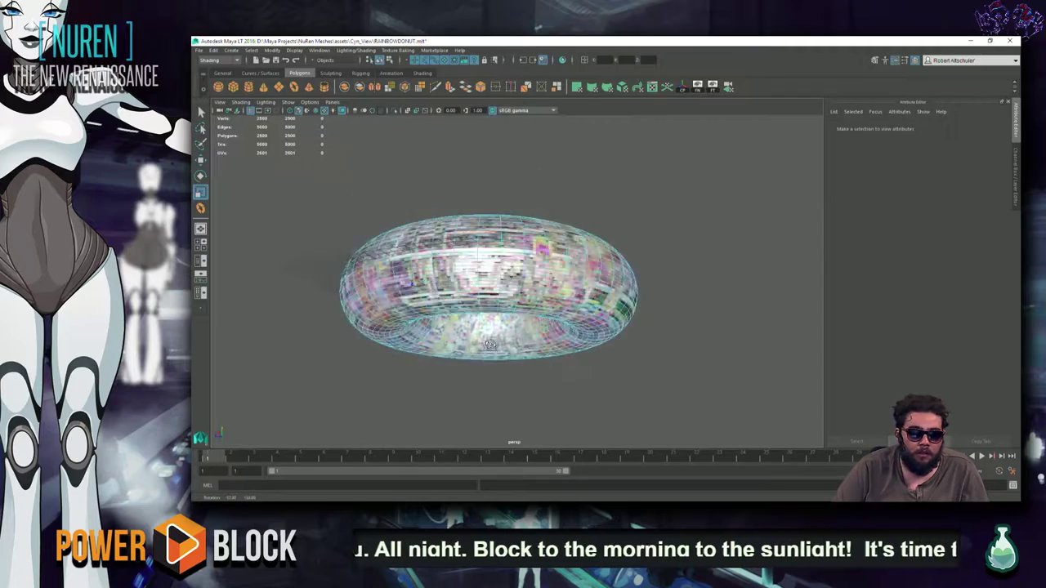
left_click_drag(494, 287, 597, 285, "alt")
scroll(597, 285, "up", 5)
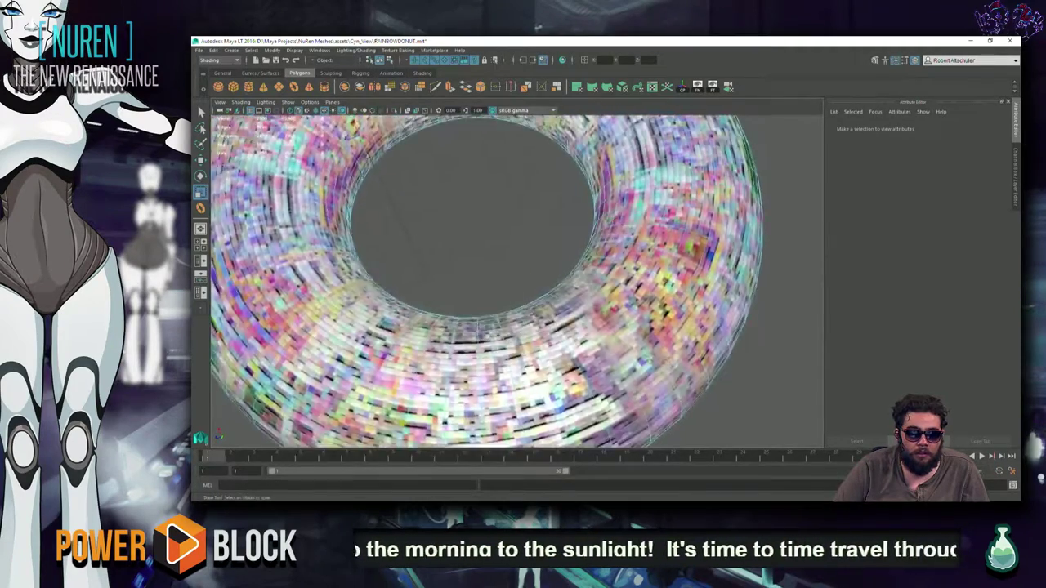
scroll(597, 285, "down", 5)
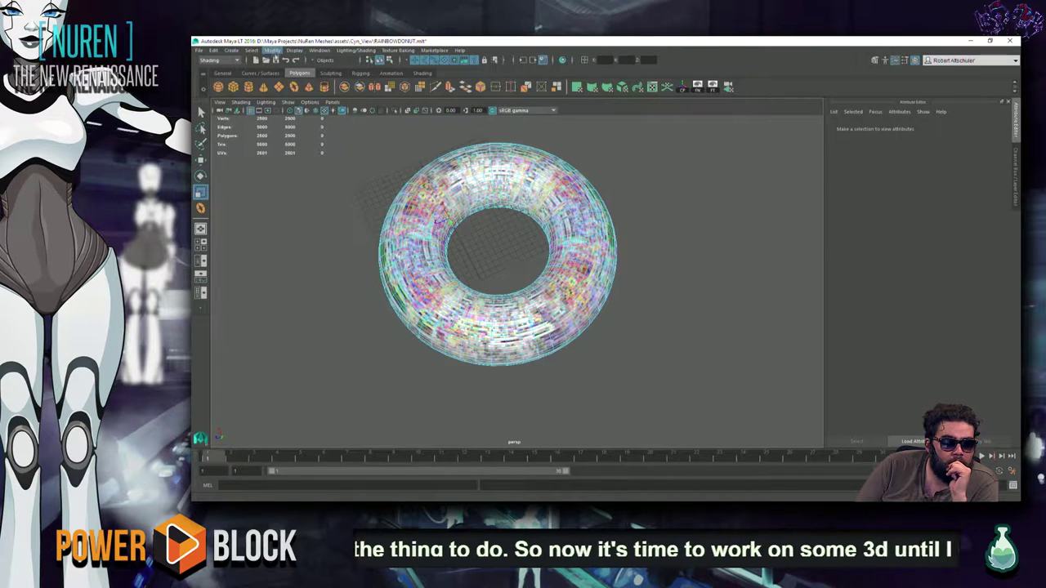
left_click(234, 61)
Step: Switch to the Animation menu set and show the Rigging, then Shading, tool shelves
left_click(211, 86)
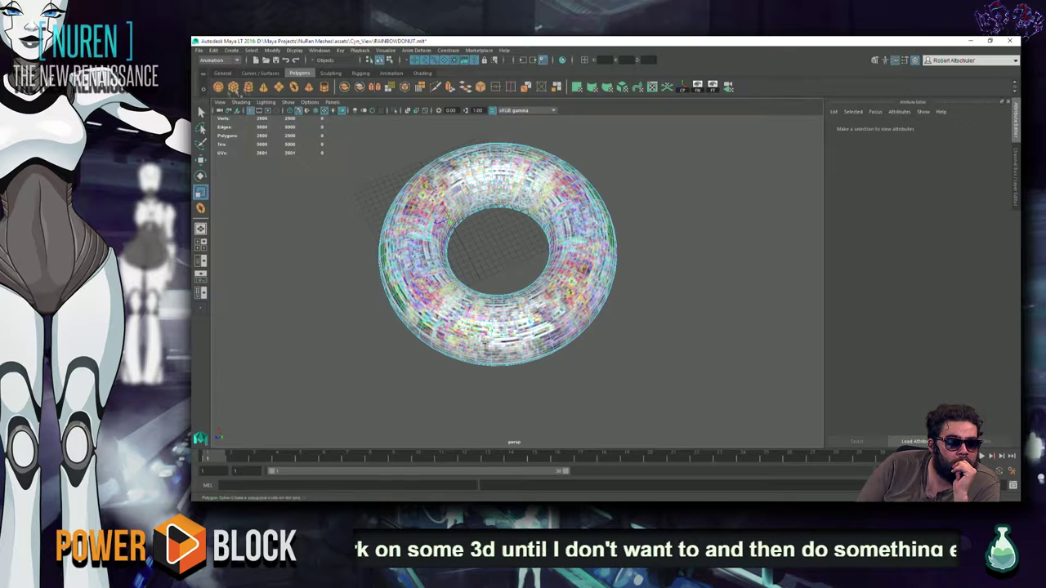
left_click(203, 76)
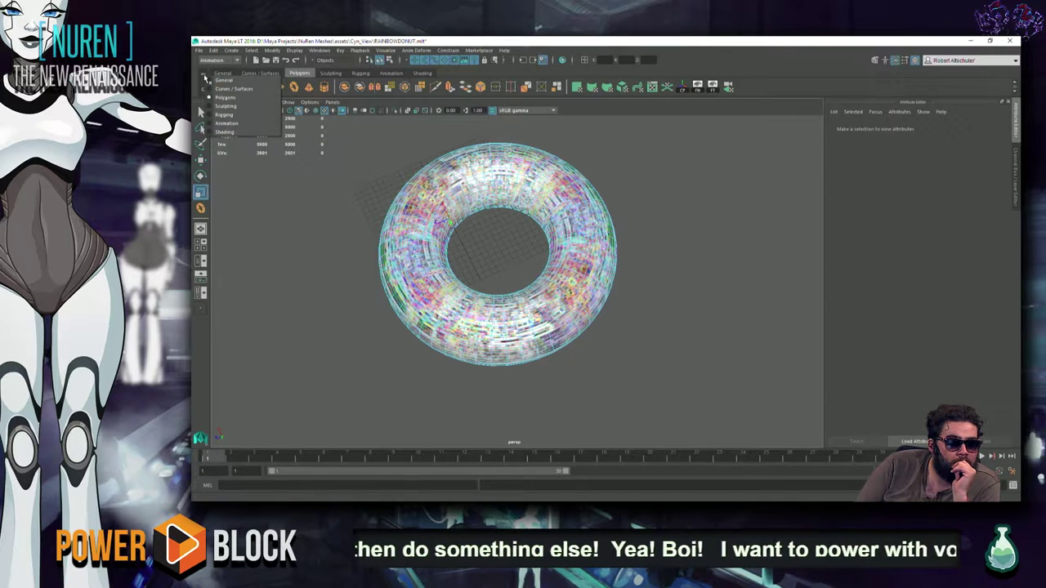
left_click(221, 116)
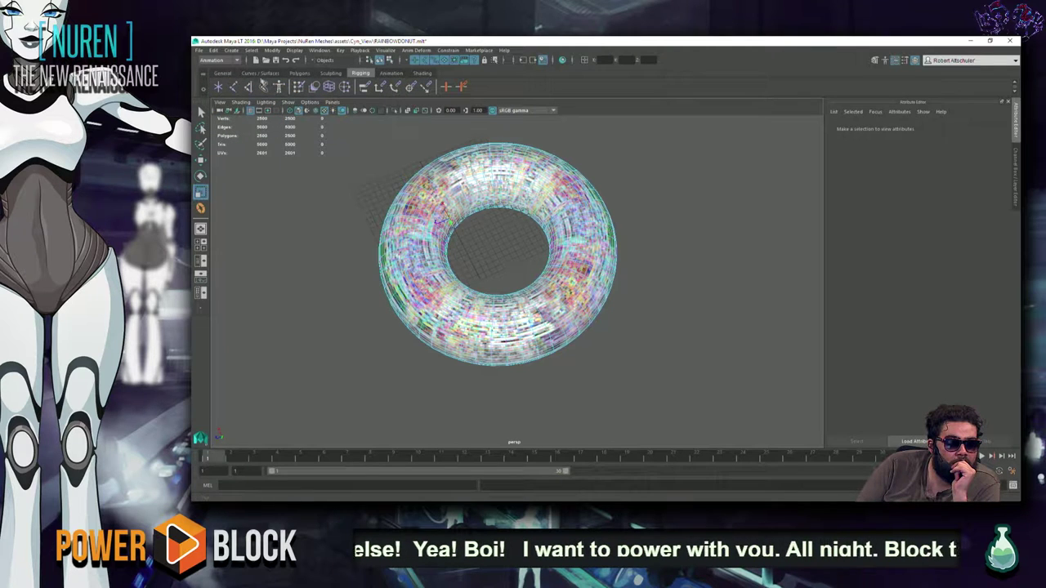
left_click(423, 73)
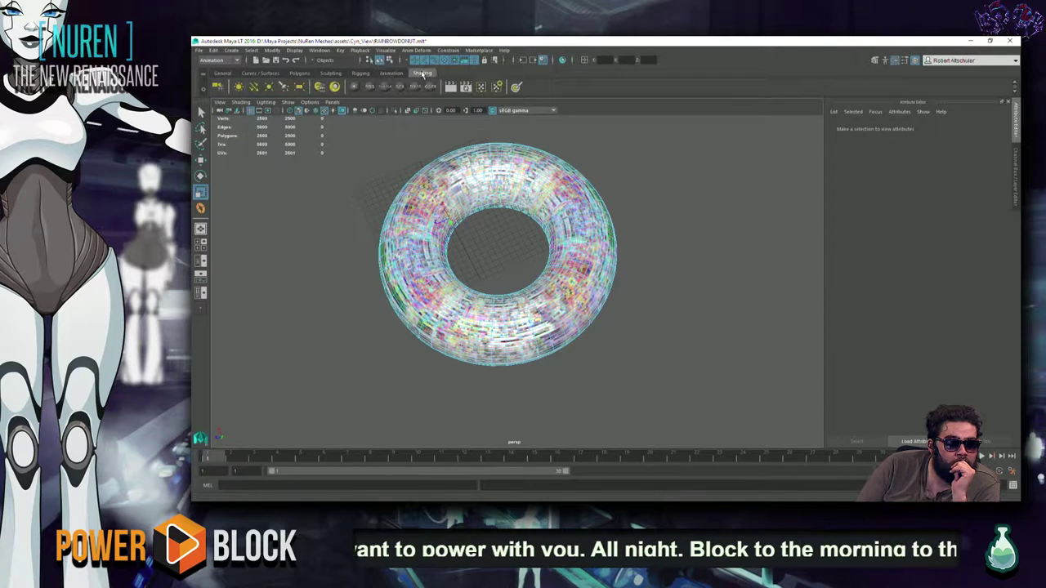
Step: Dismiss the Texture Baking View and add camera1 to the torus scene
left_click(454, 87)
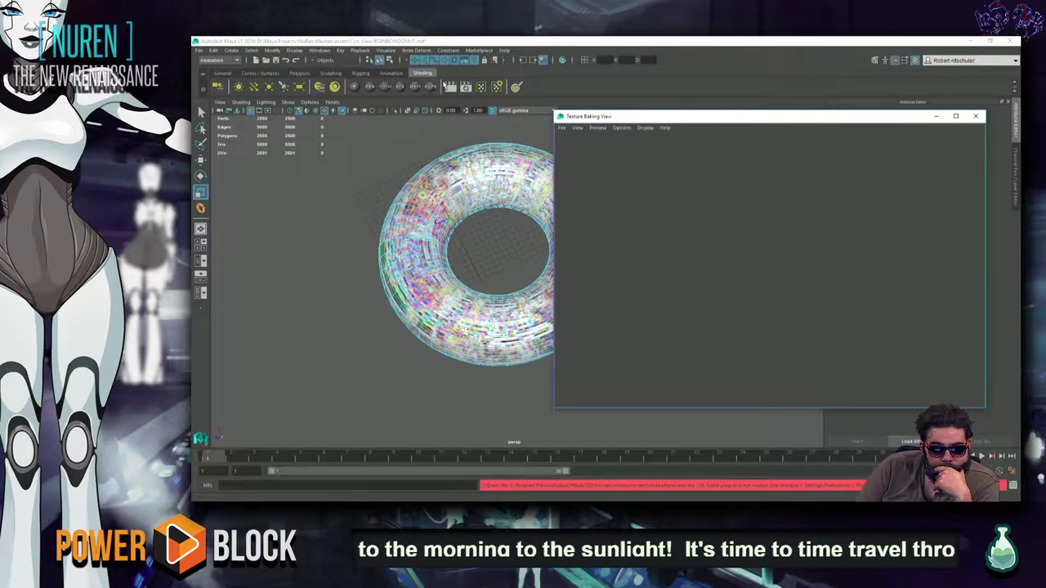
left_click(975, 116)
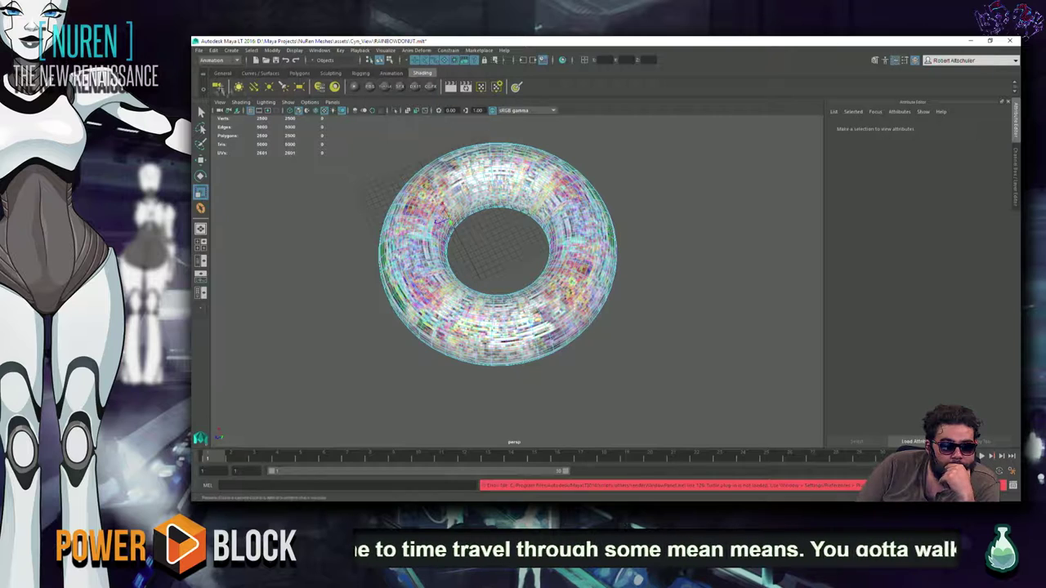
left_click(219, 87)
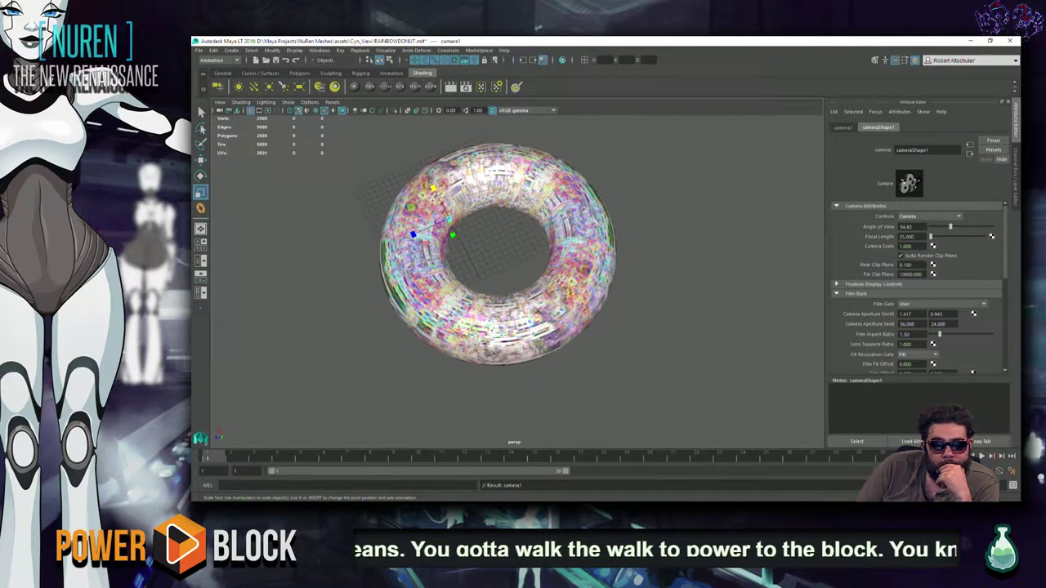
Step: Browse the Visualize and Playback menus for turntable commands
scroll(520, 247, "down", 3)
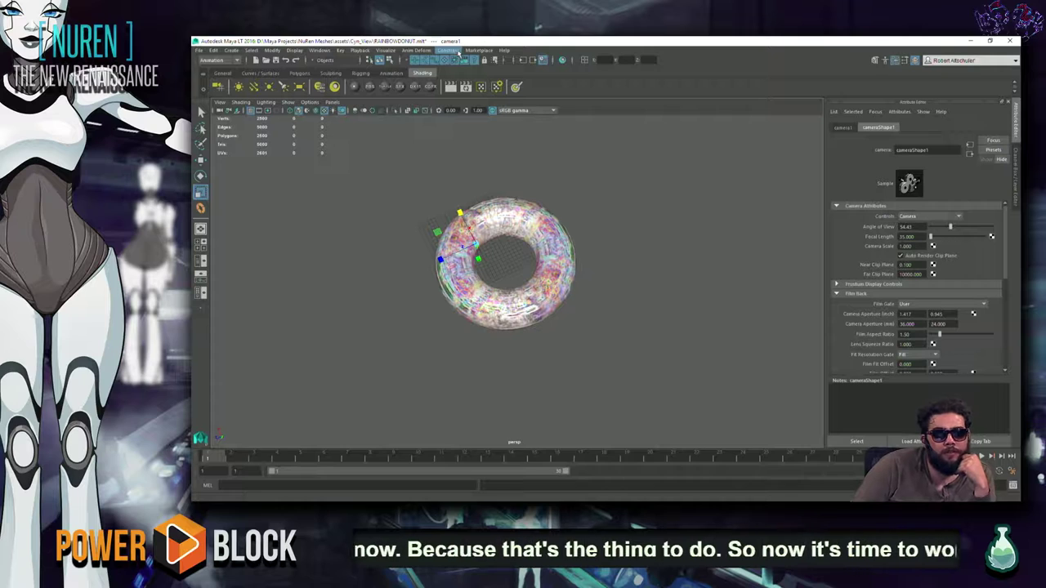
left_click(384, 50)
mouse_move(385, 51)
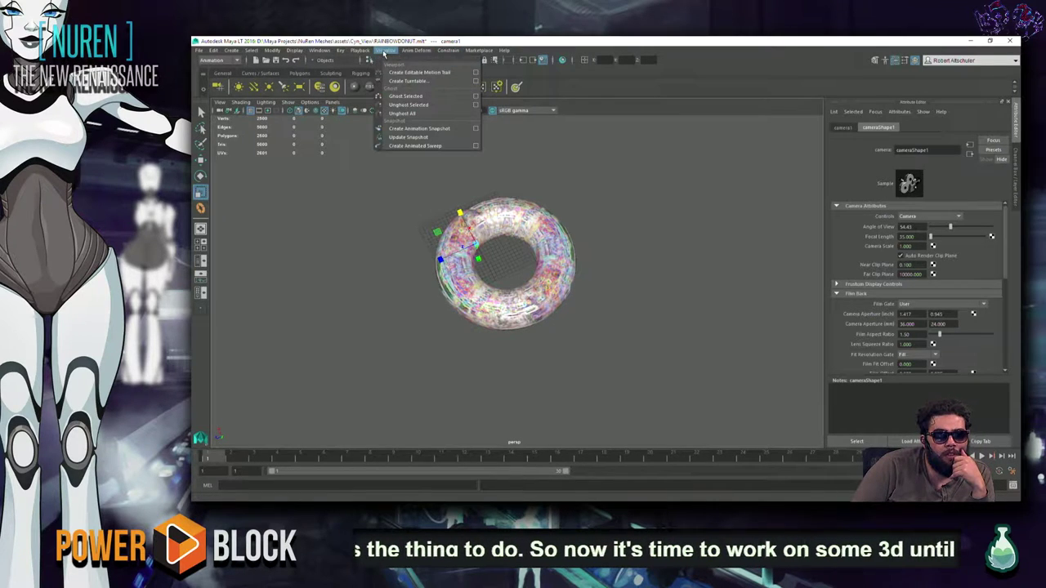
left_click(362, 51)
left_click(363, 51)
left_click(363, 51)
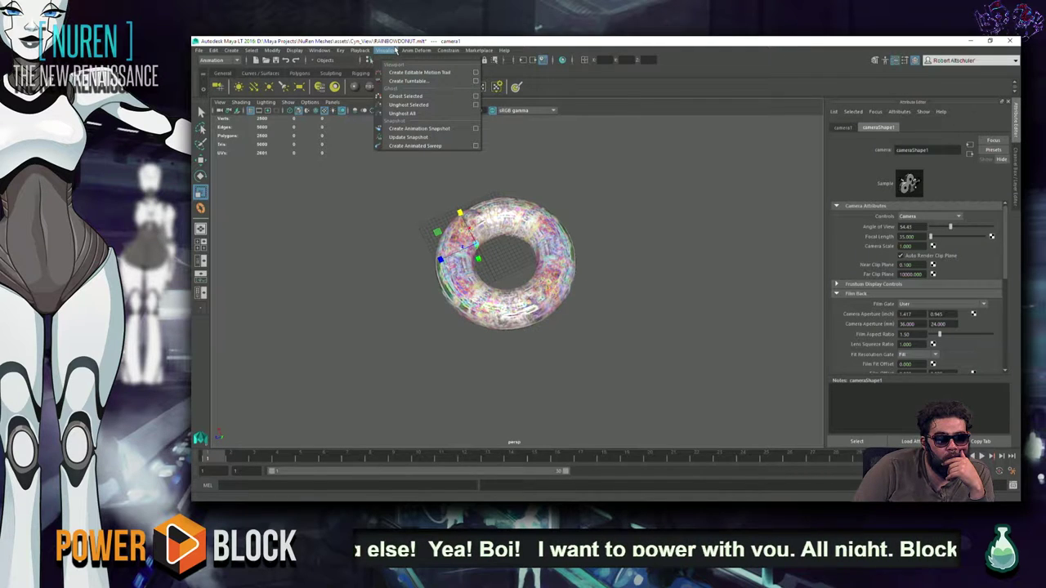
mouse_move(294, 50)
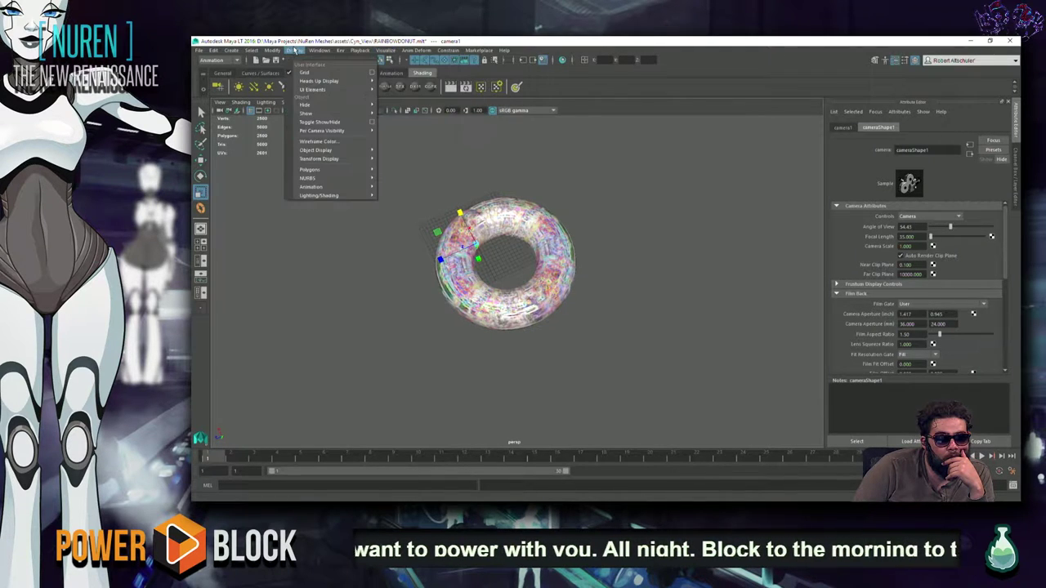
Step: Deselect camera1, orbit around the torus, and select the torus
left_click(420, 350)
left_click(498, 310)
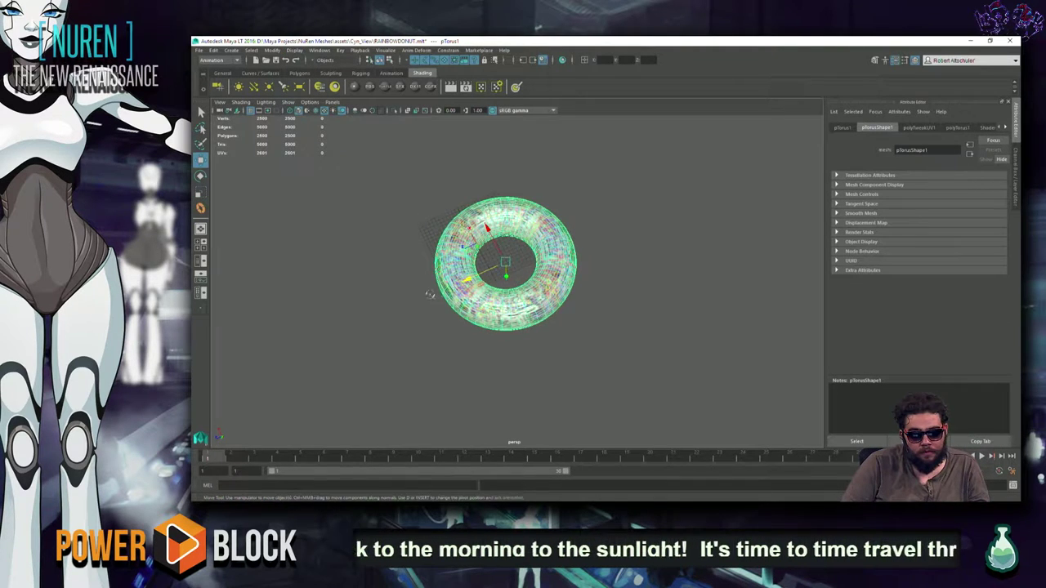
left_click_drag(609, 270, 614, 205, "alt")
key("e")
mouse_move(533, 229)
left_mouse_down("alt")
mouse_move(679, 276)
mouse_move(515, 327)
mouse_move(683, 290)
mouse_move(658, 239)
mouse_move(606, 263)
mouse_move(461, 252)
left_mouse_up("alt")
left_click(641, 282)
left_click(460, 251)
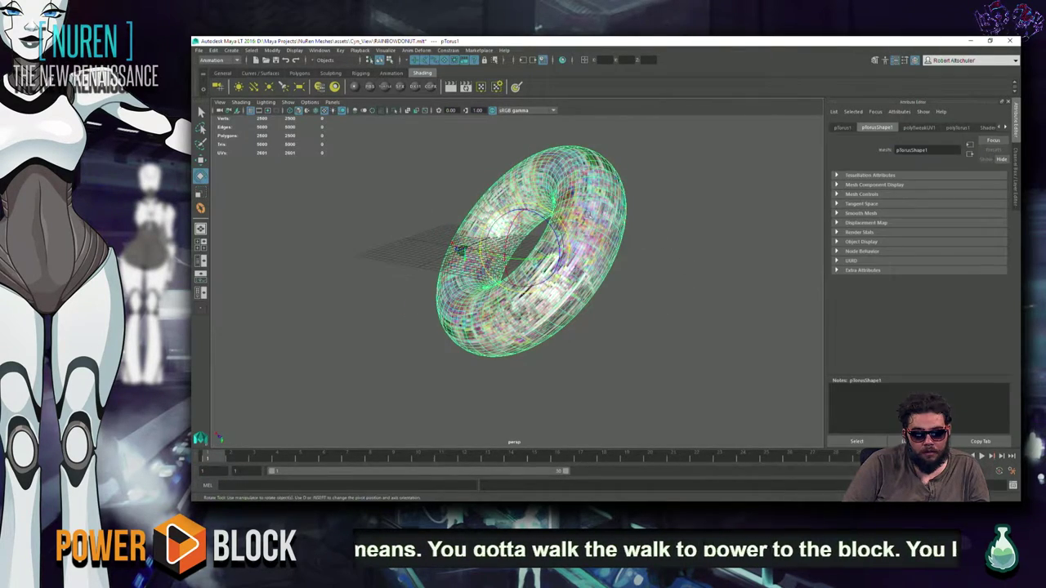
Step: Create turnTableCamera1 around the torus with Visualize > Create Turntable and play its spin
left_click(384, 51)
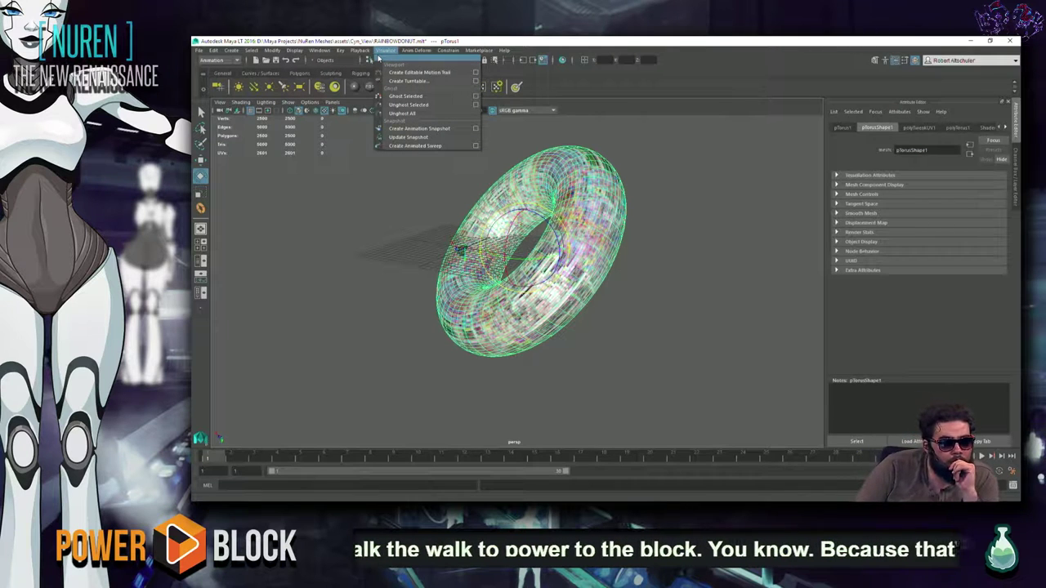
left_click(412, 81)
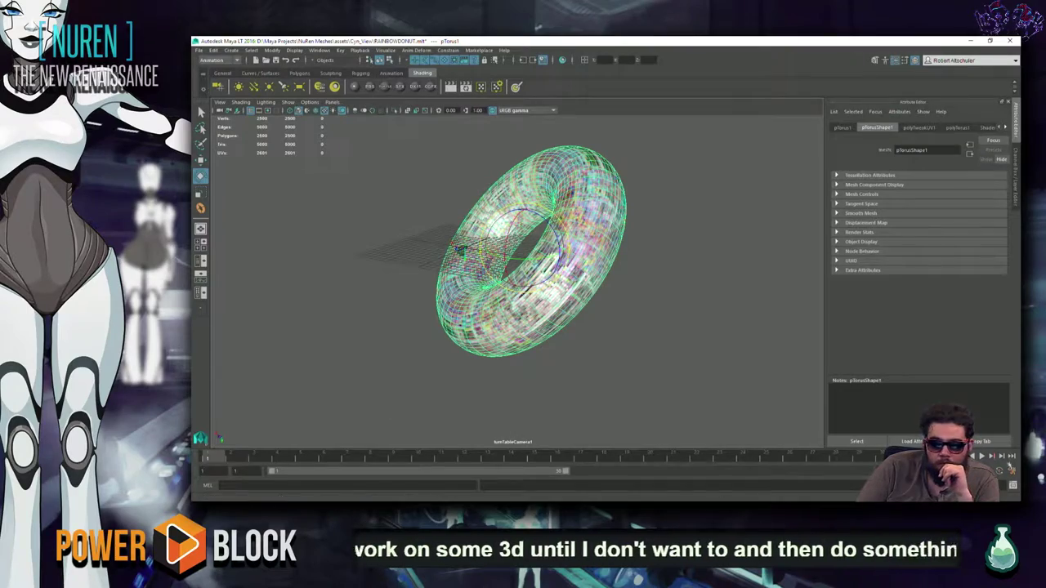
left_click(983, 458)
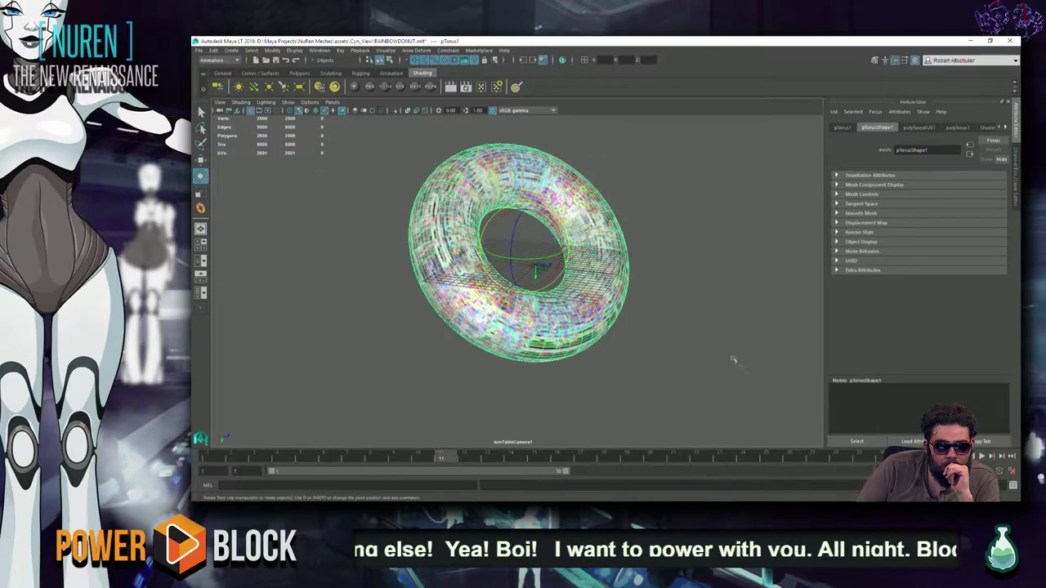
left_click(983, 457)
left_click(982, 457)
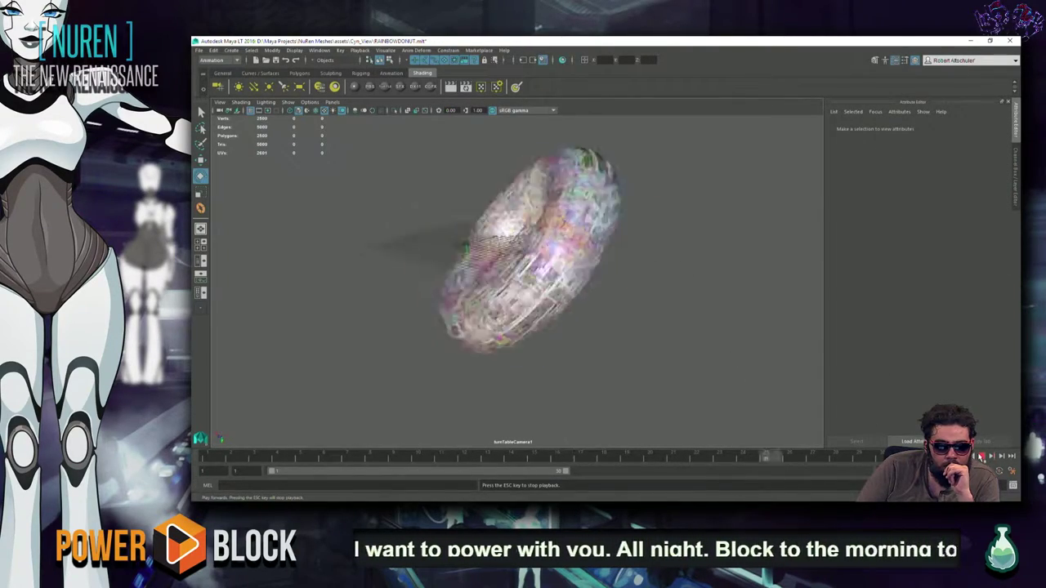
Step: Playblast the turntable spin to blast2.avi, decline the VLC update, and stop playback
left_click(360, 51)
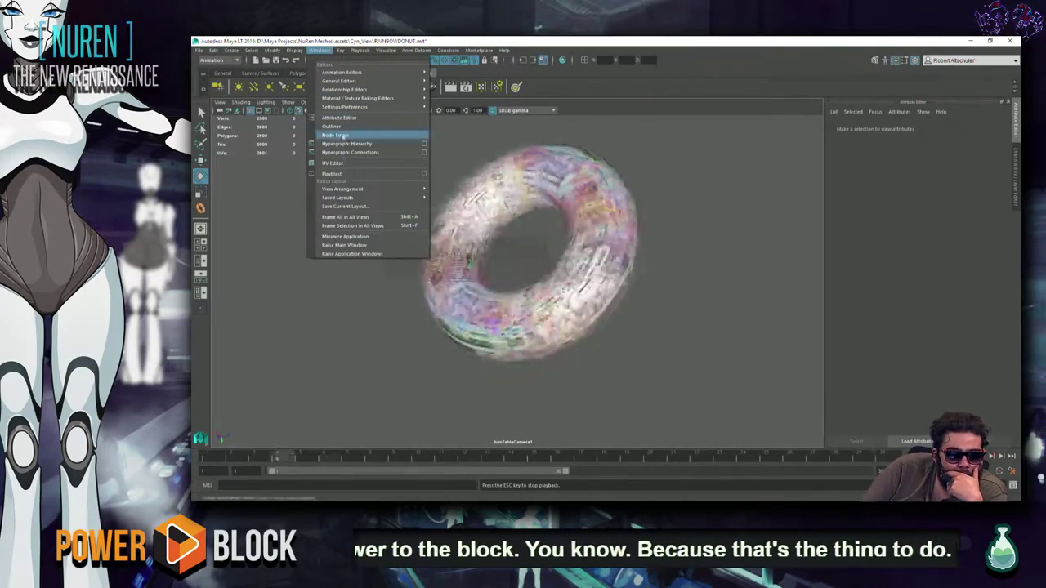
left_click(362, 175)
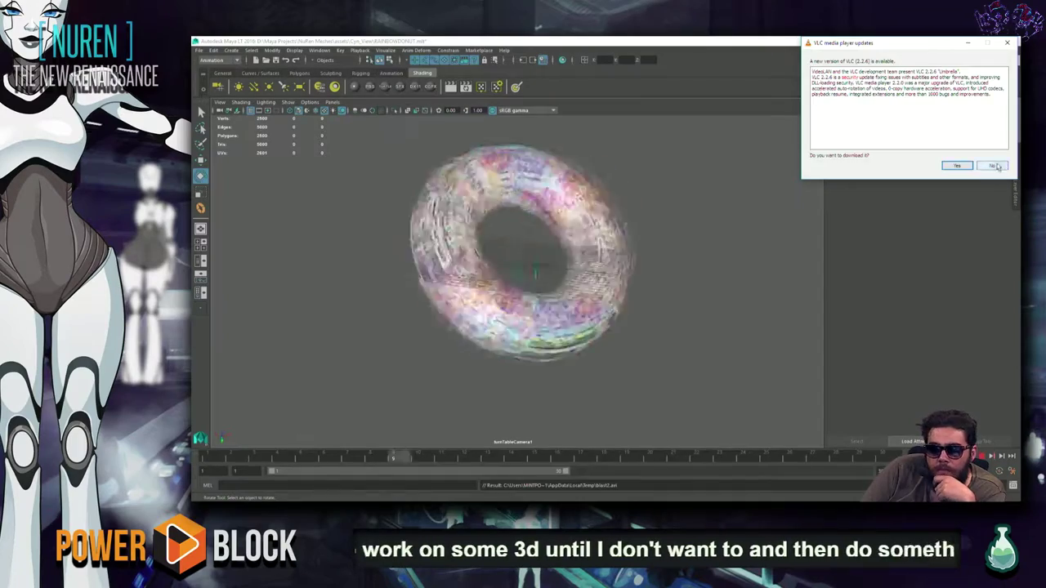
left_click(992, 166)
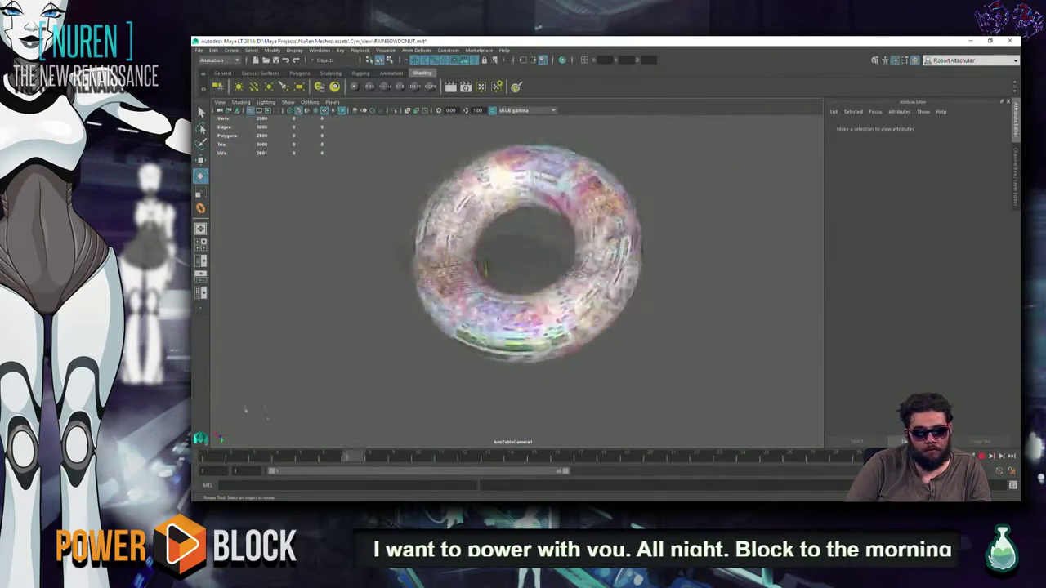
left_click(986, 459)
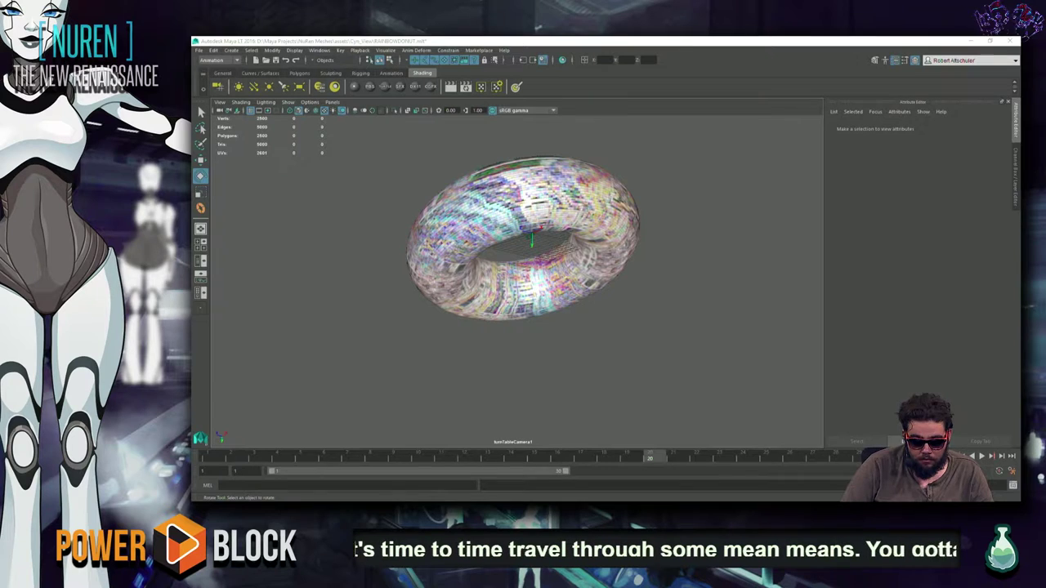
key("super+Tab")
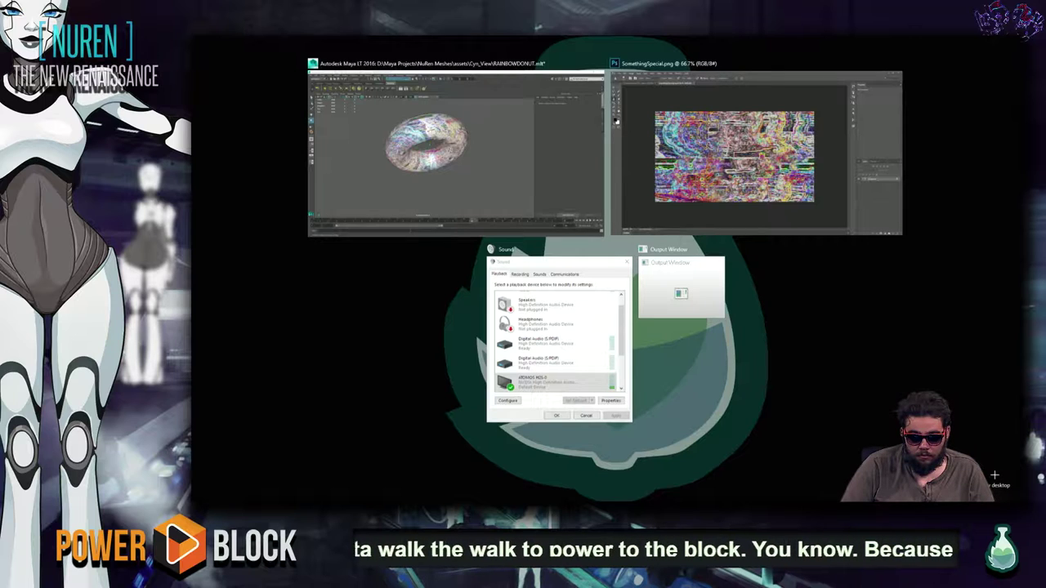
Step: Watch the blast2.avi turntable playblast full screen in VLC, then exit full screen
key("Escape")
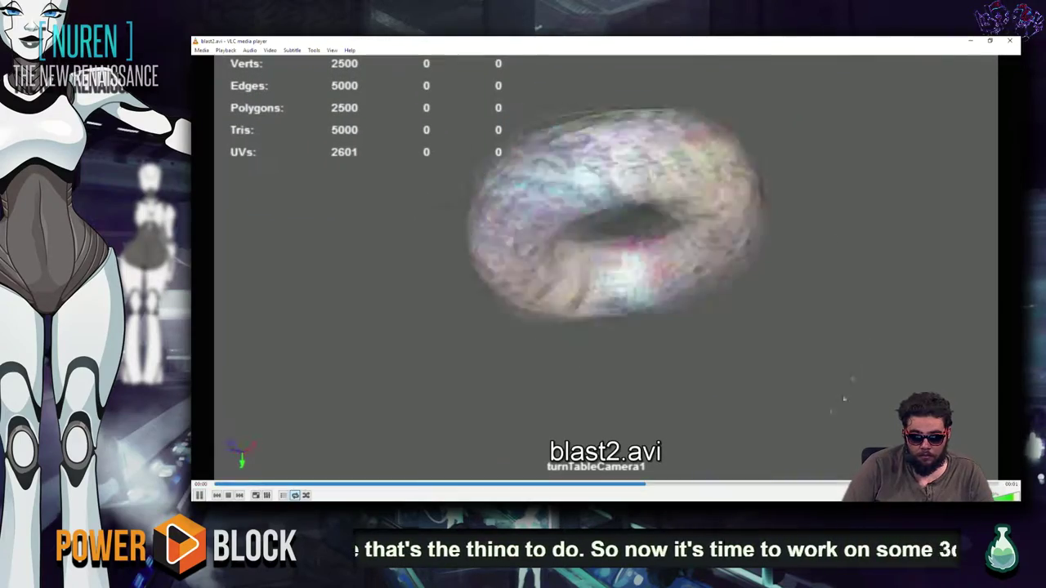
double_click(912, 255)
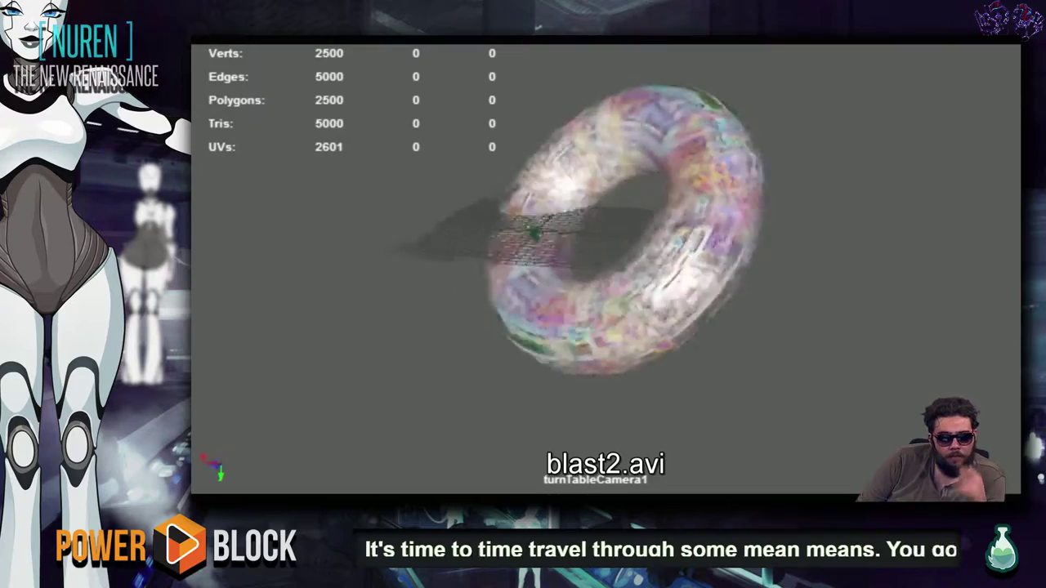
key("Escape")
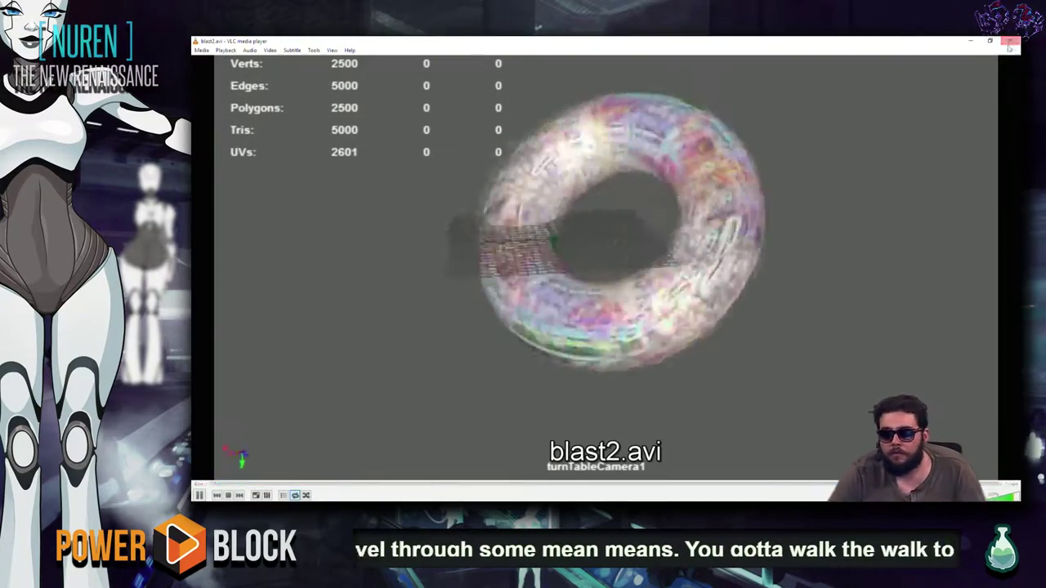
key("alt+Tab")
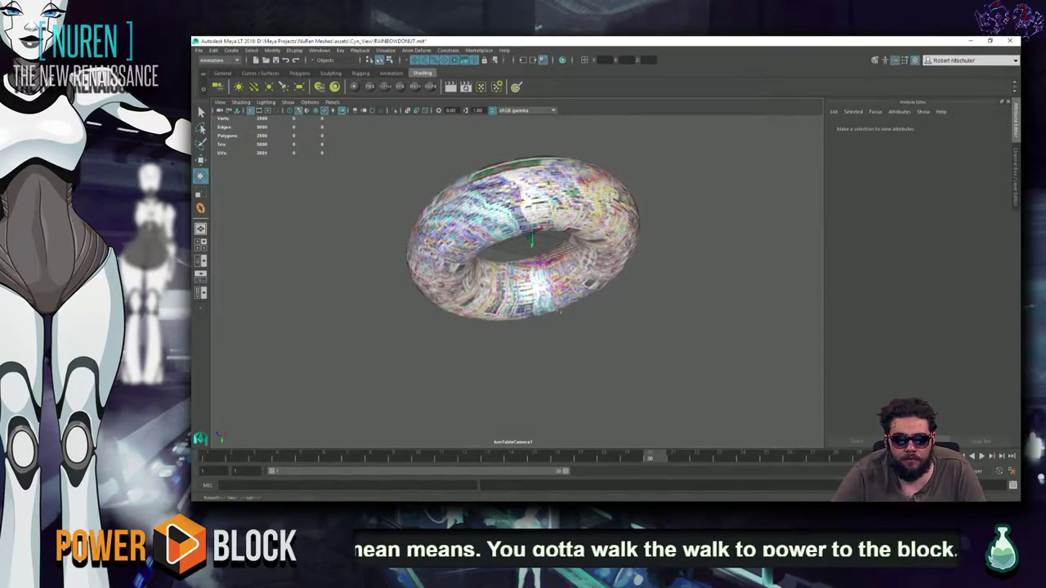
Step: Save RAINBOWDONUT.mlt and exit Maya LT to reveal Photoshop
key("space")
key("space")
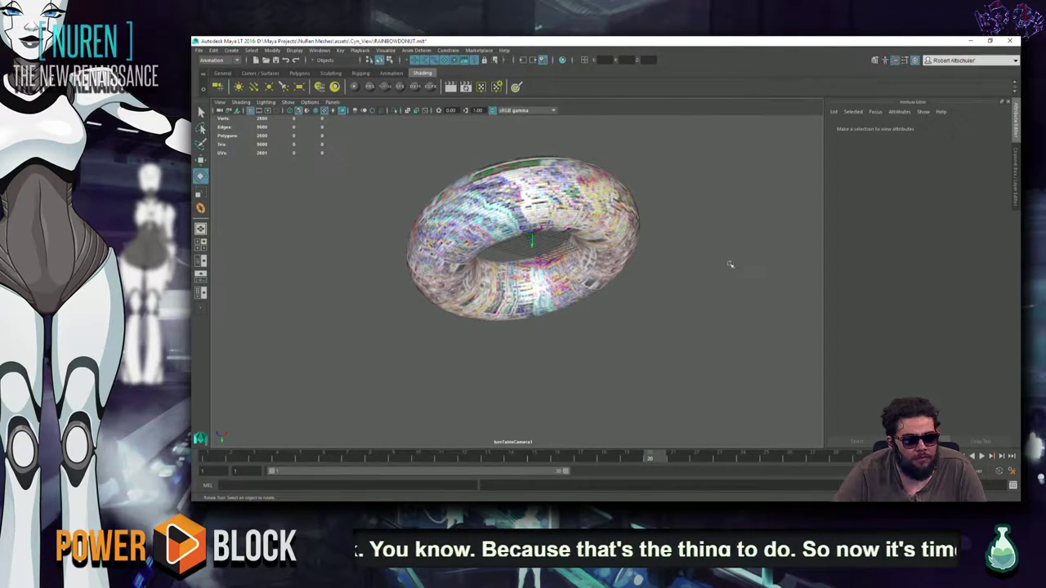
key("Caps_Lock")
key("Caps_Lock")
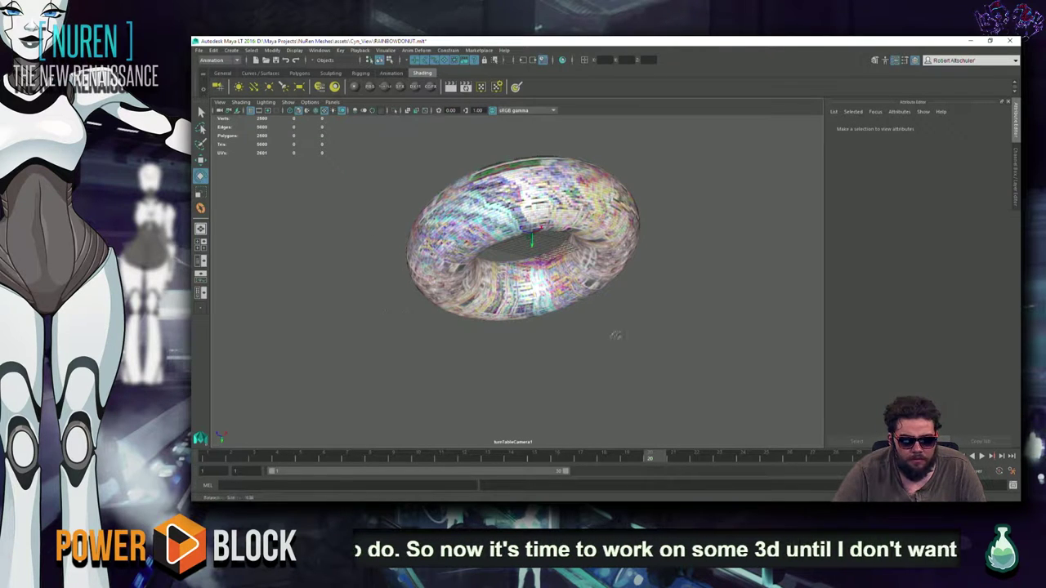
key("ctrl+s")
left_click(1011, 41)
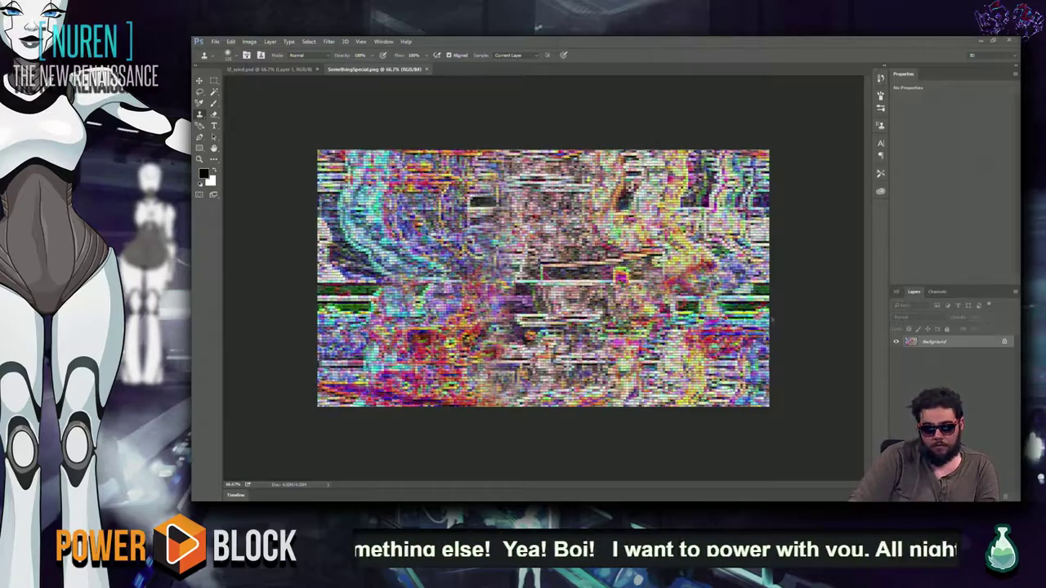
Step: Show SomethingSpecial.png in full-screen mode, zoomed to fill the display
key("f")
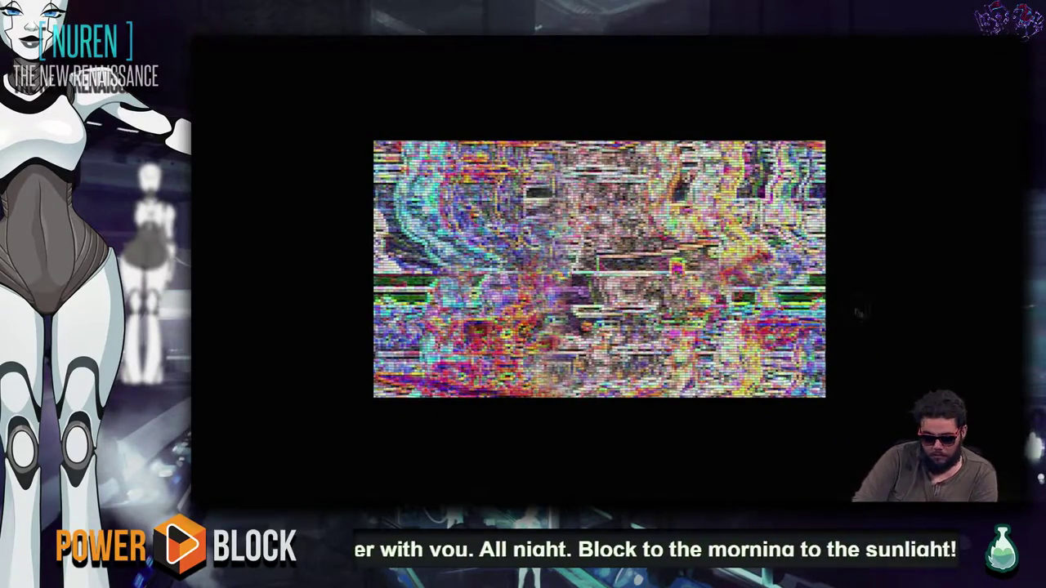
key("ctrl+0")
key("ctrl+minus")
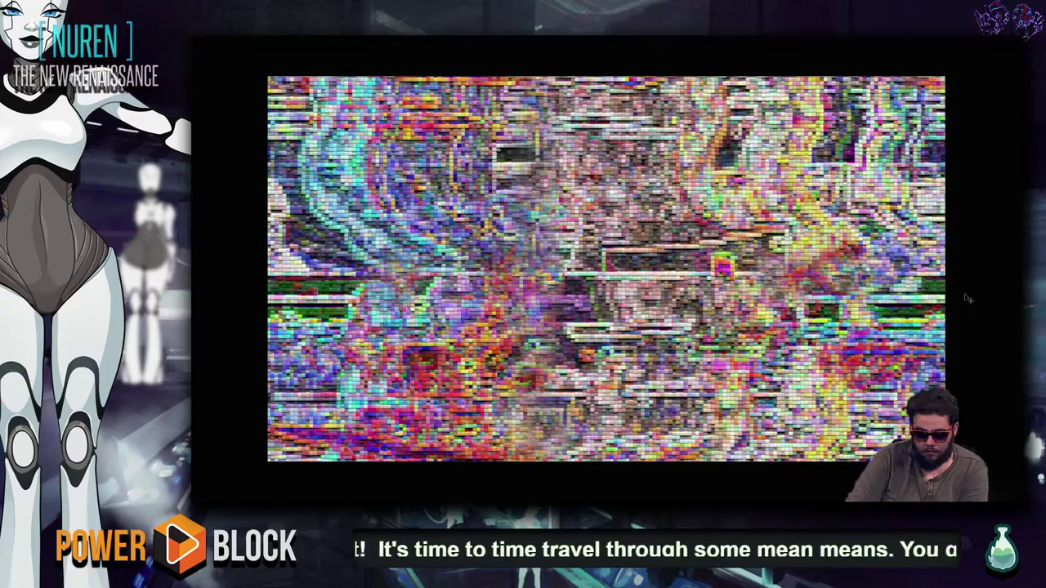
key("ctrl+plus")
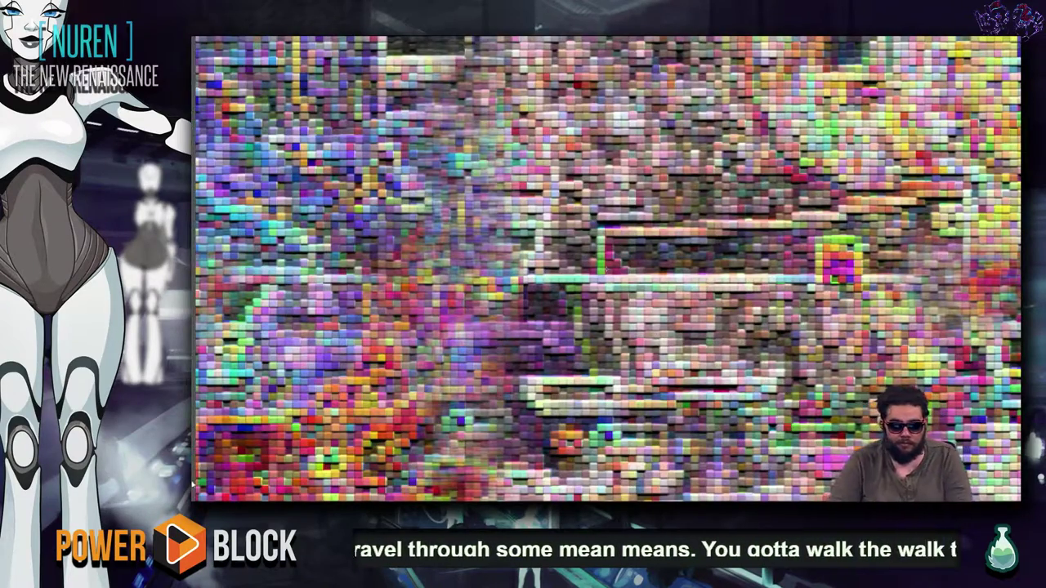